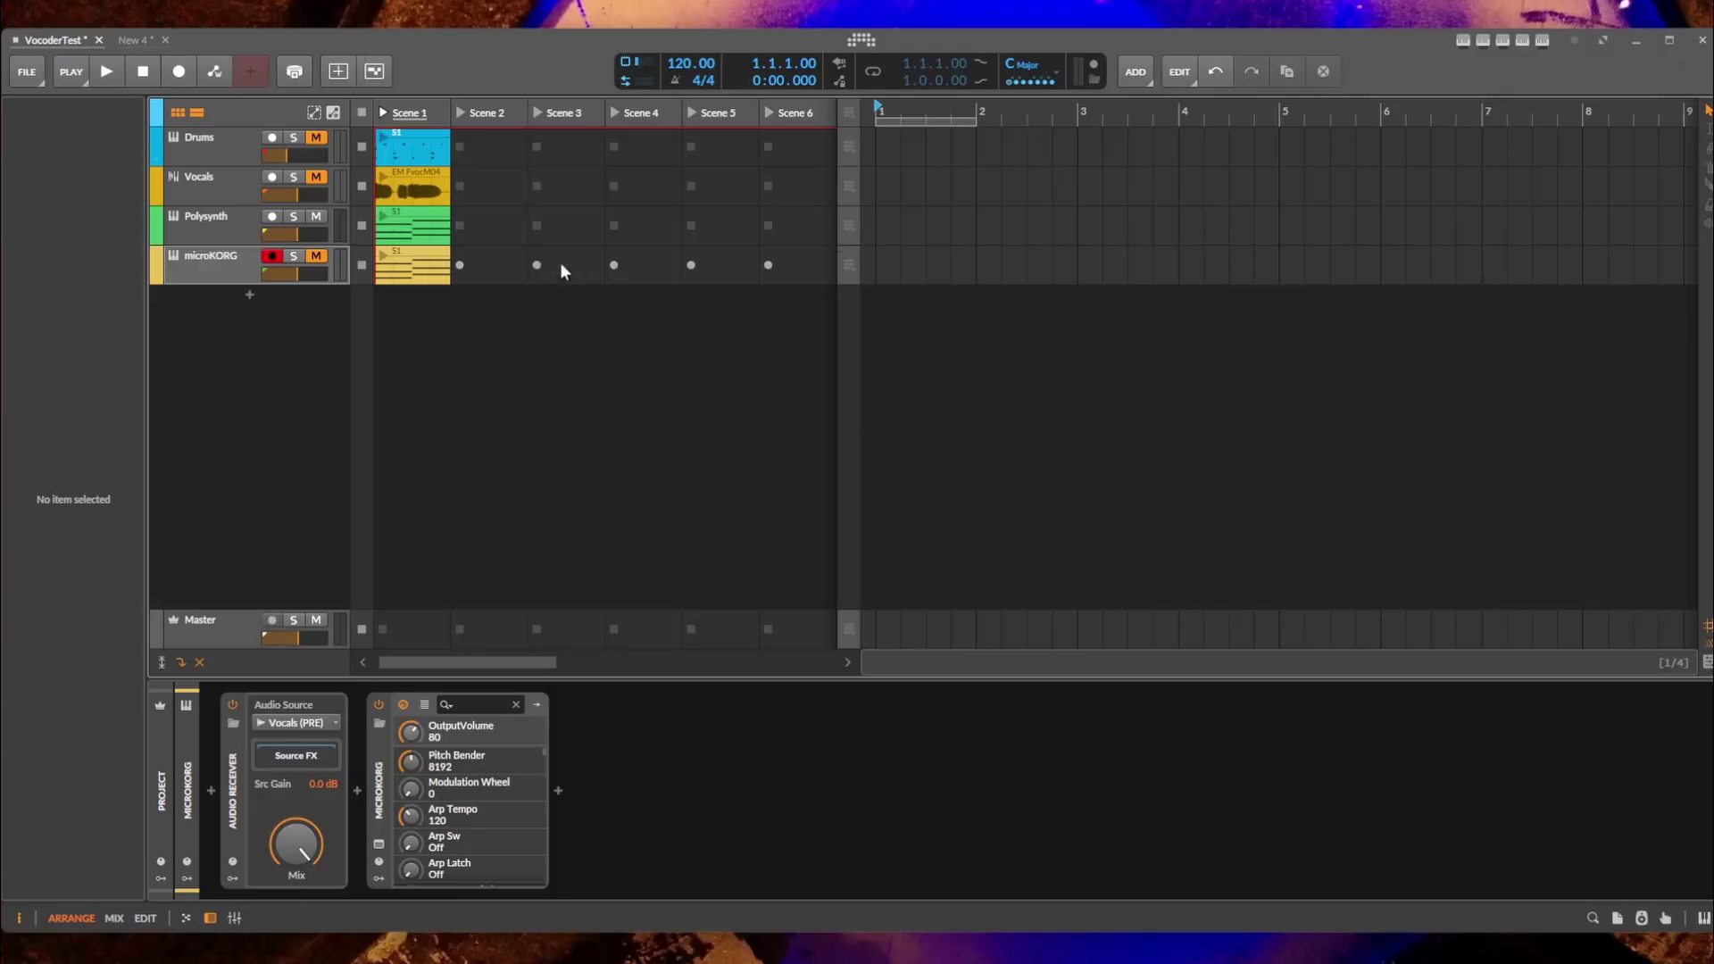
Copy Scene 1's four clips into the arrangement at bar 1 and play the song from its start.
drag(409, 113, 867, 143)
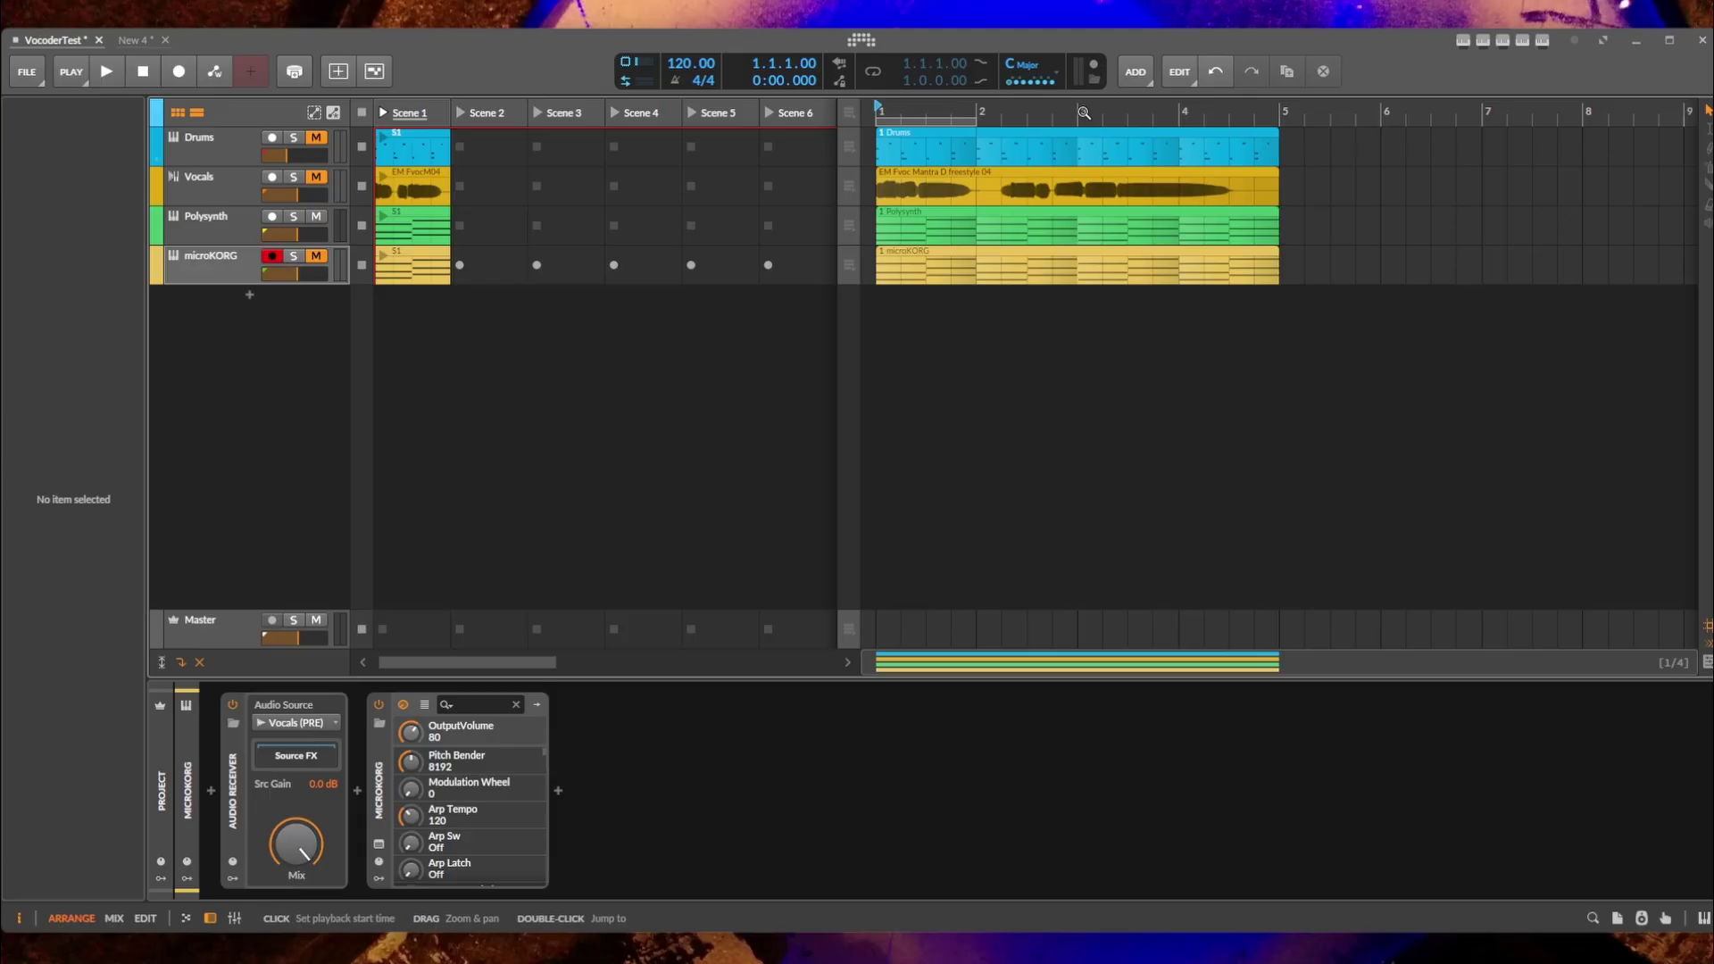
click(1078, 107)
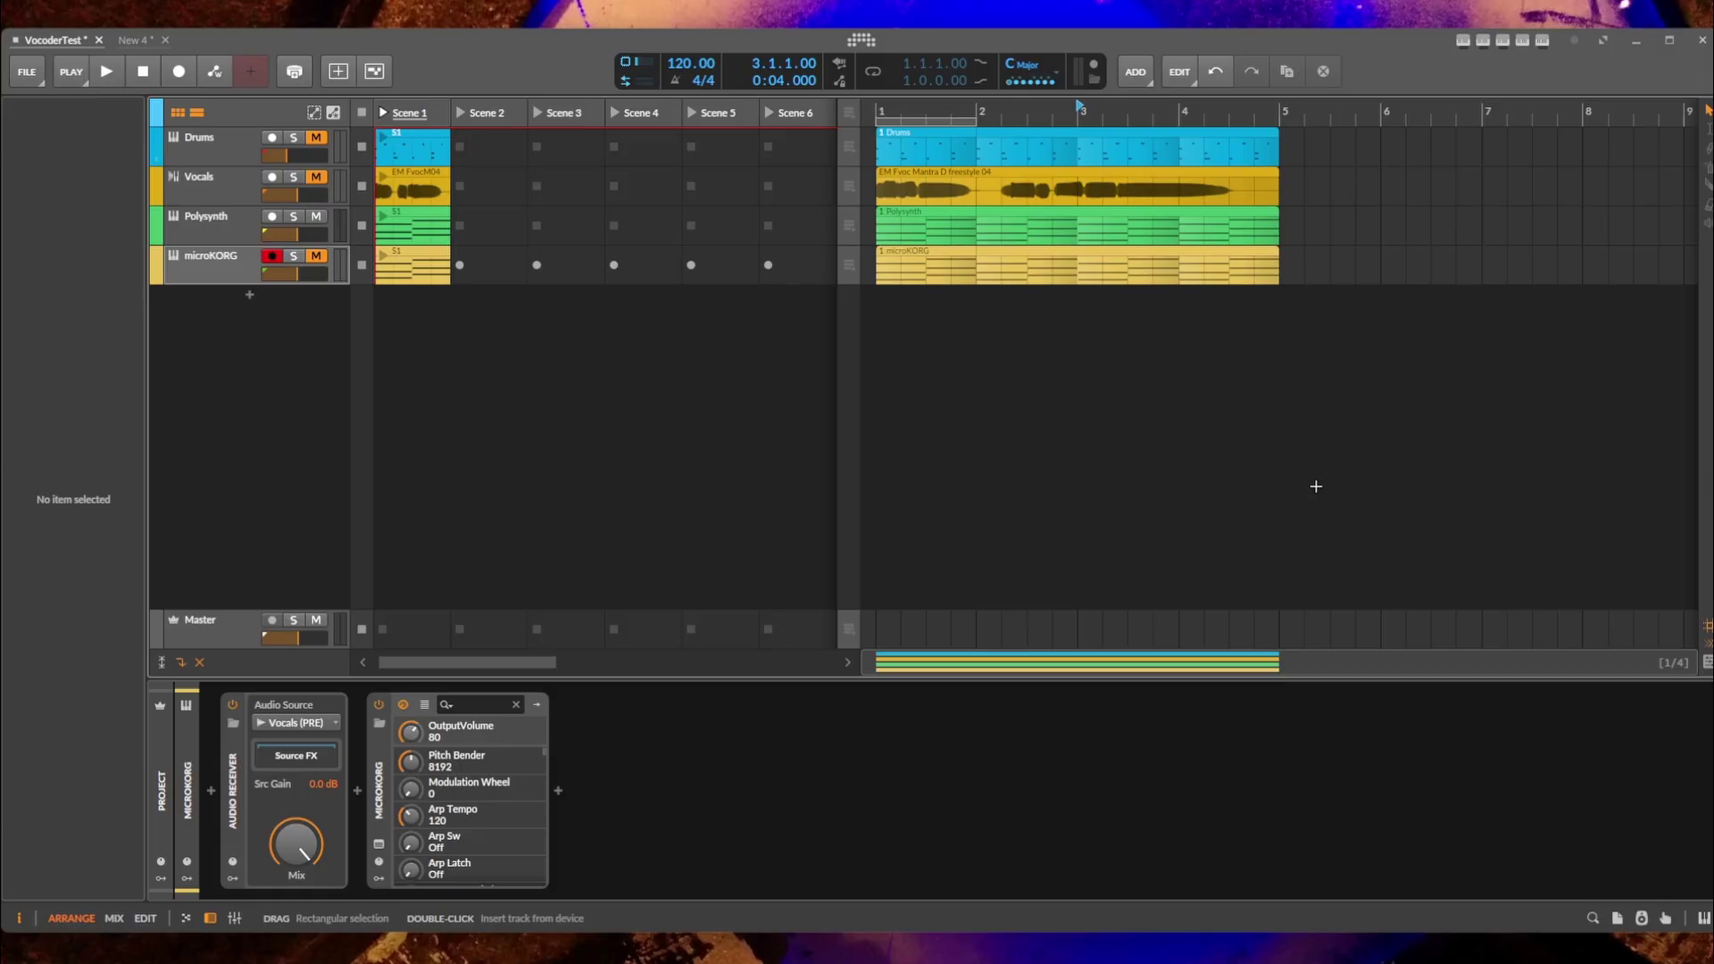
key(space)
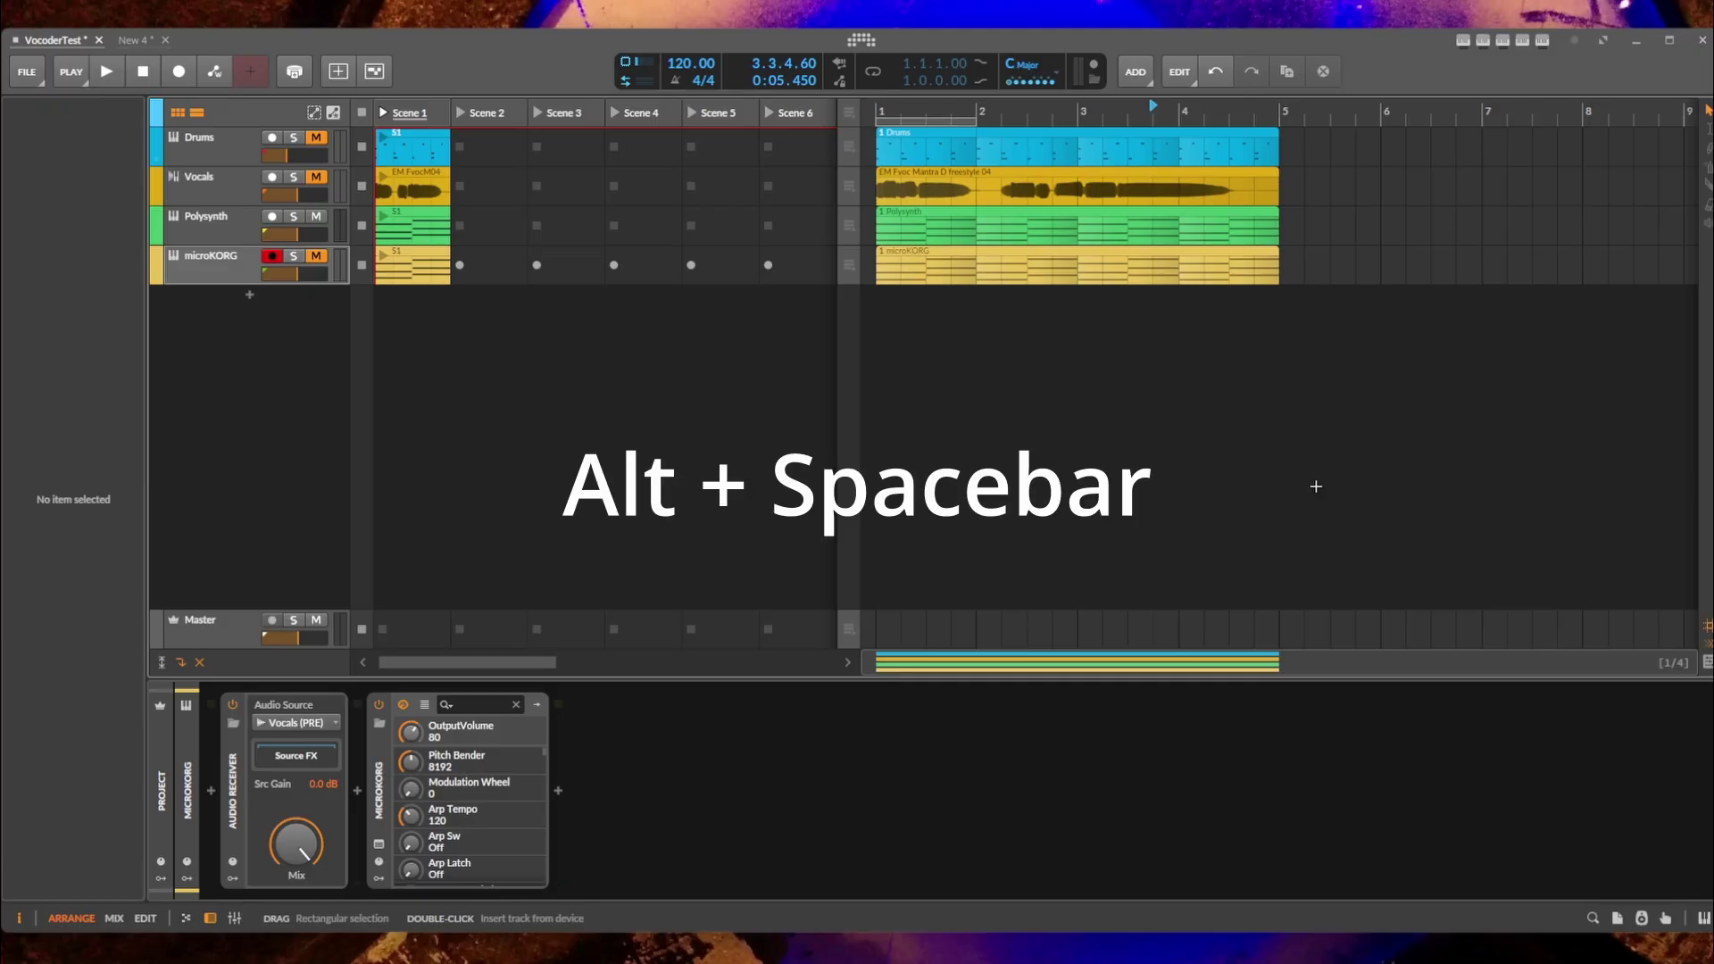
key(alt+space)
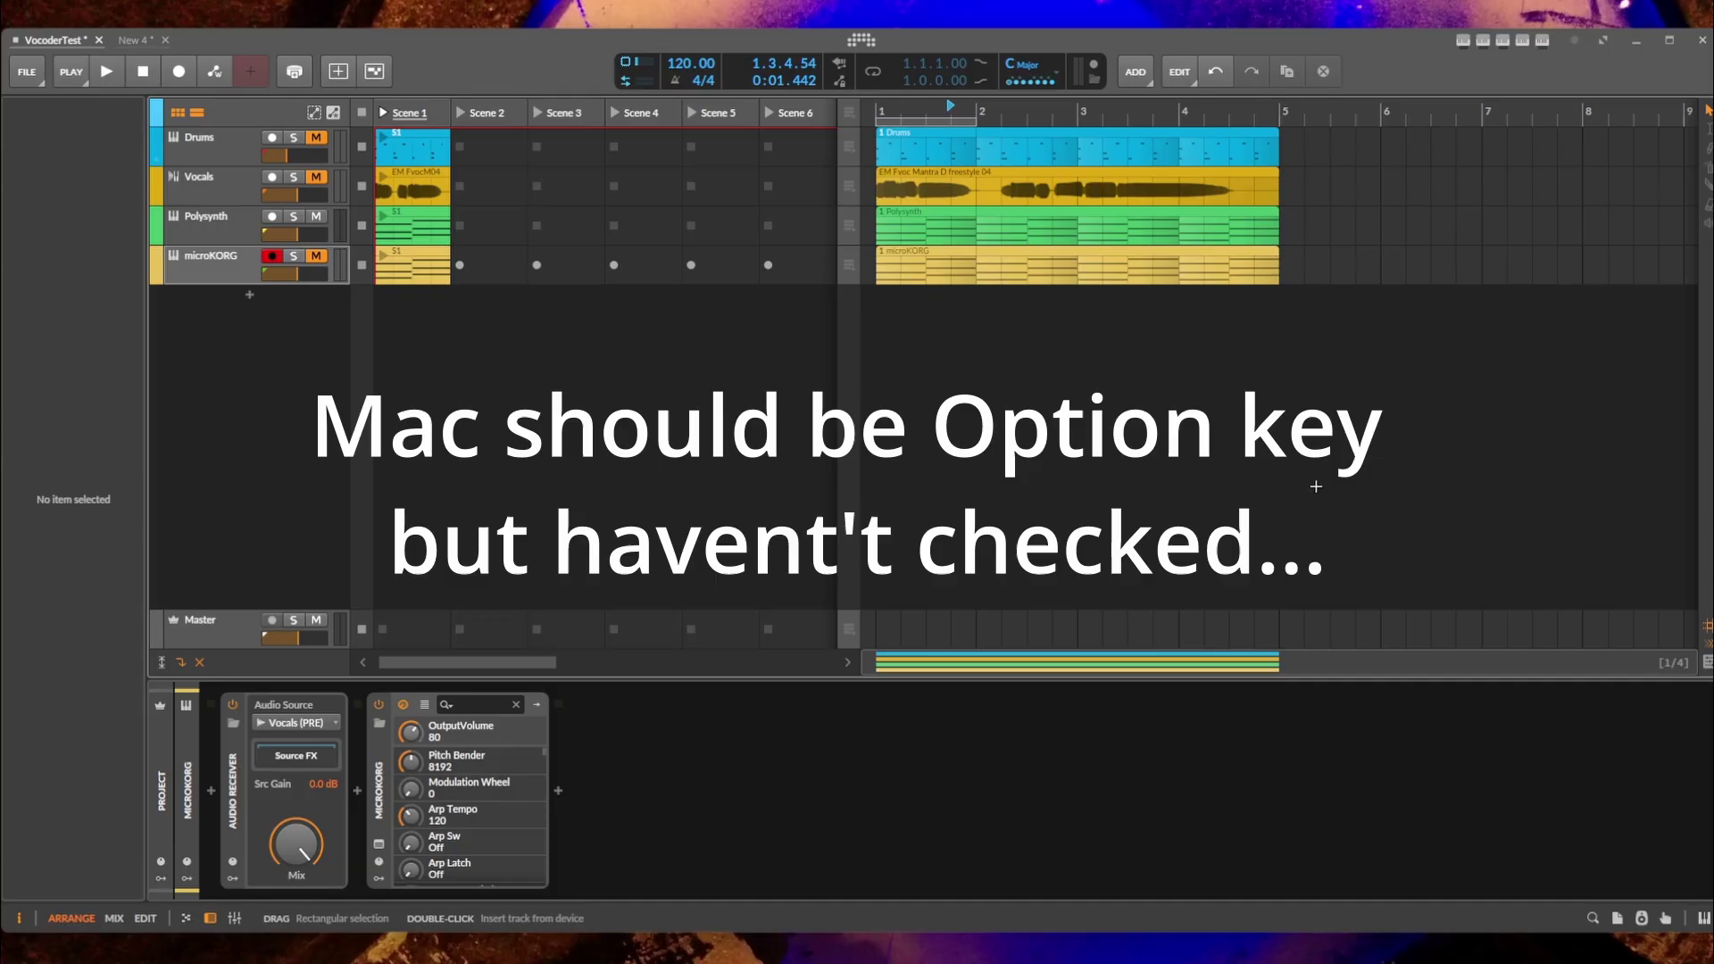
key(alt+space)
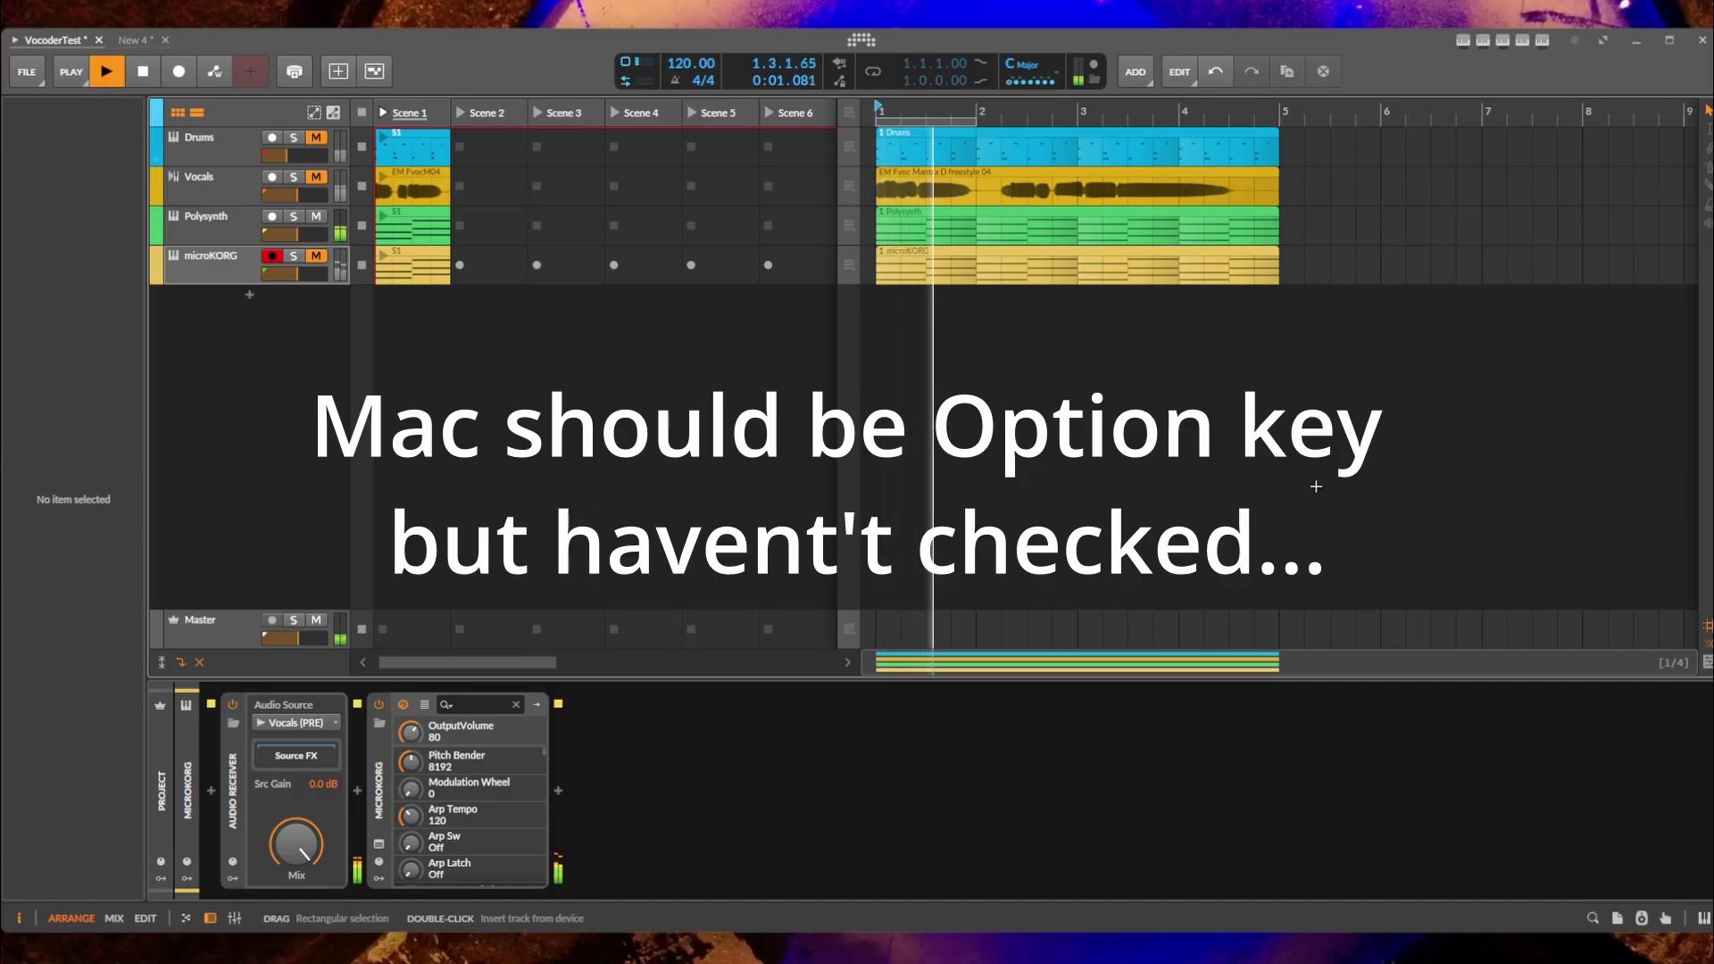
key(space)
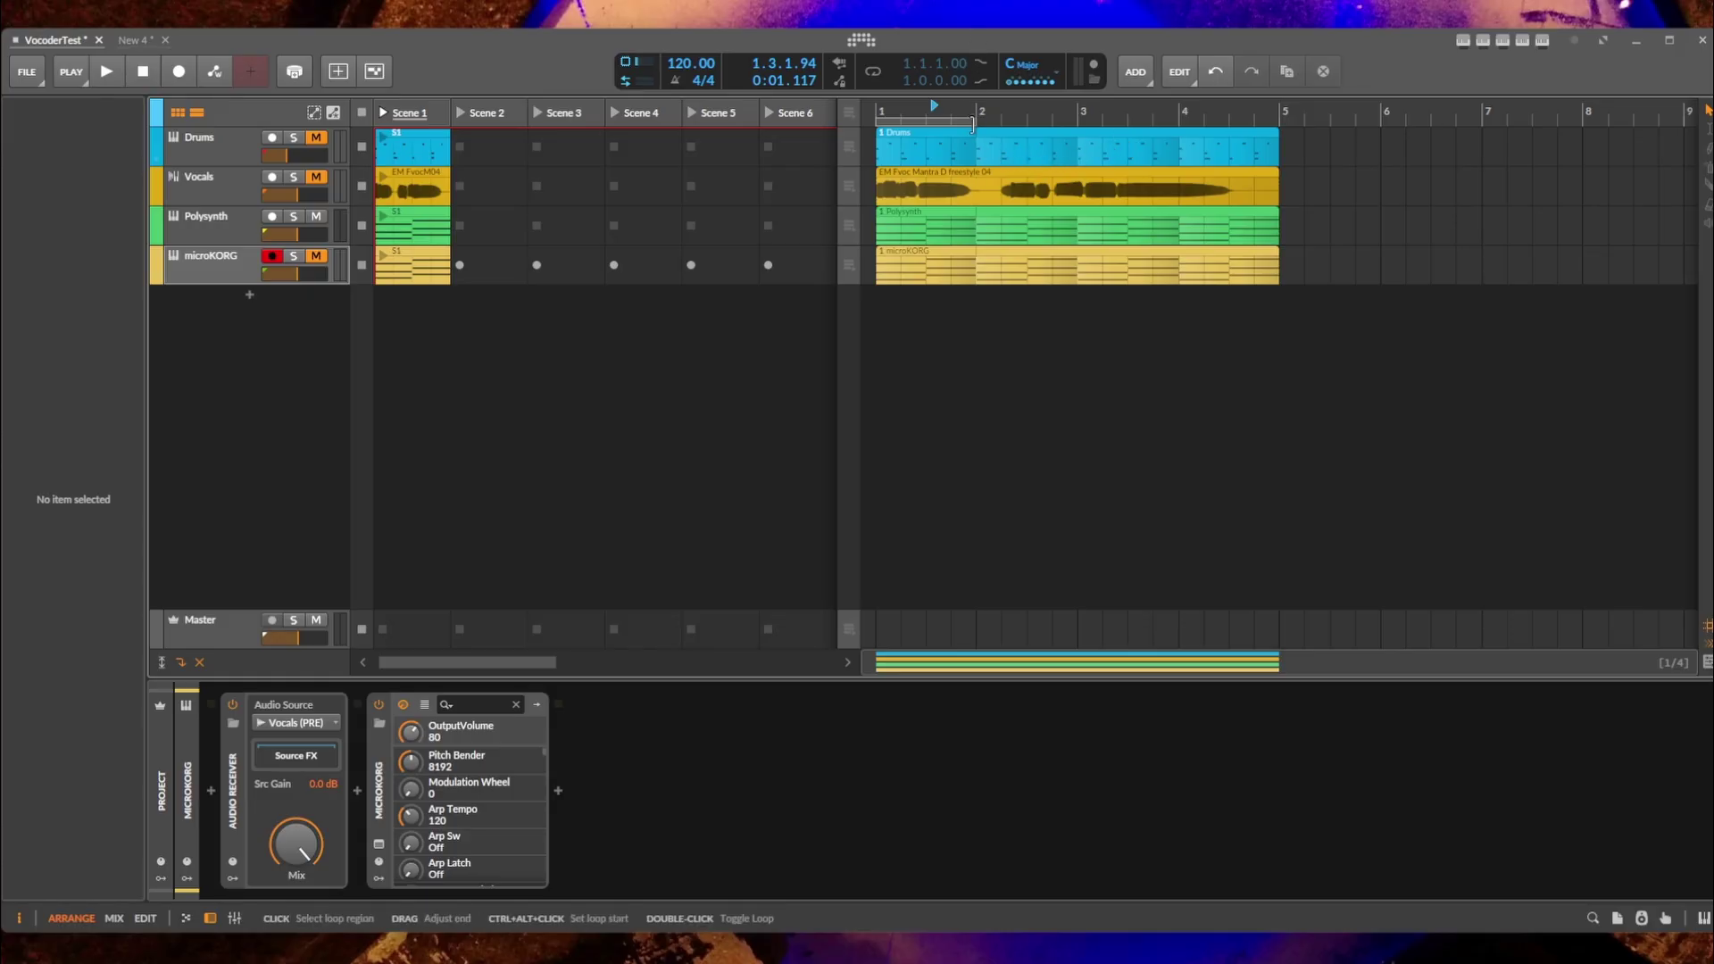
Extend the loop region to end at bar 5 and move the play position to bar 2.
drag(976, 118, 1267, 156)
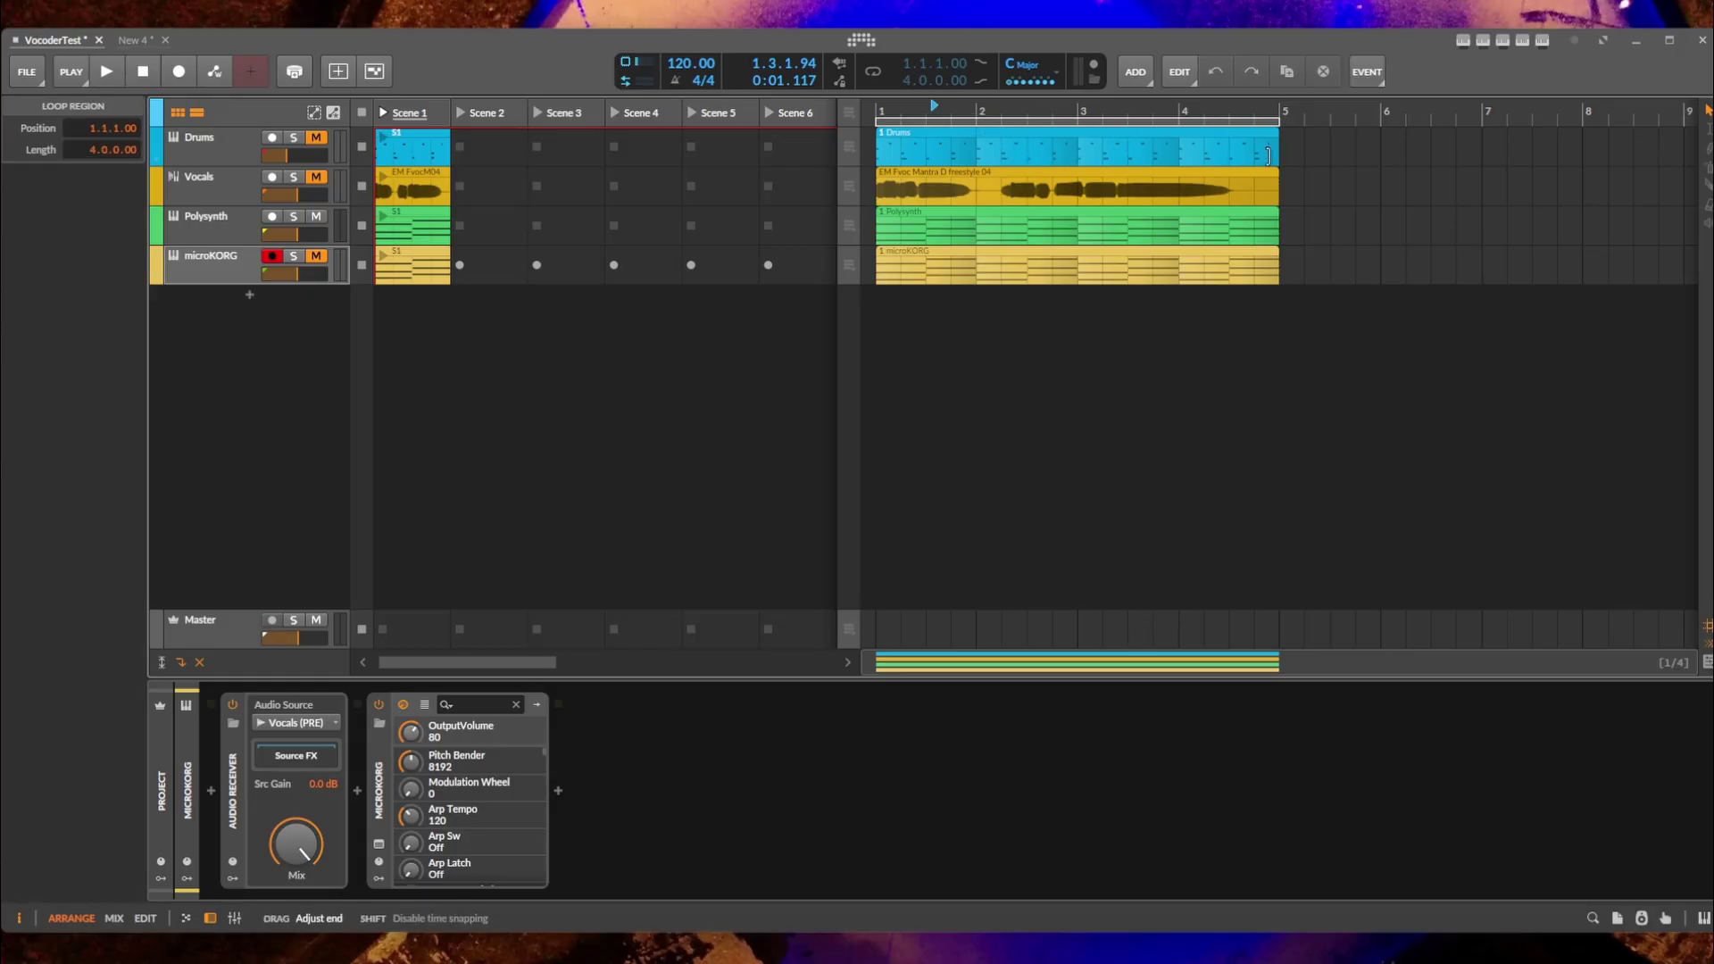
scroll(1154, 163, down, 1)
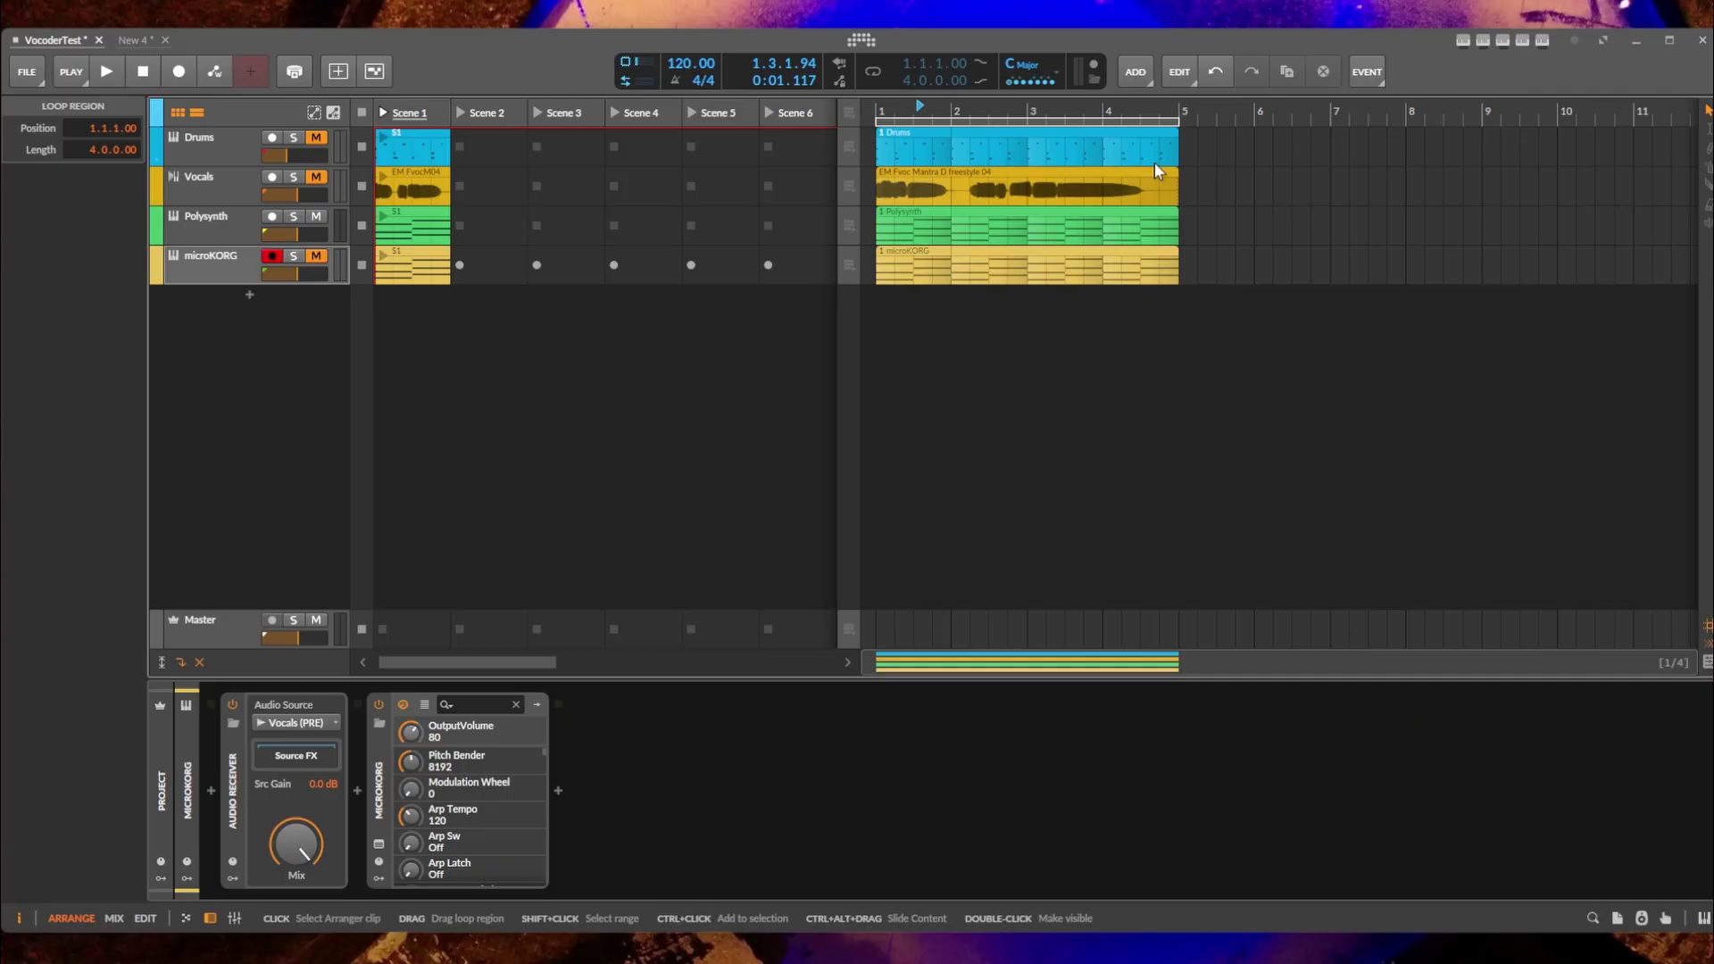
click(976, 135)
scroll(978, 147, up, 5)
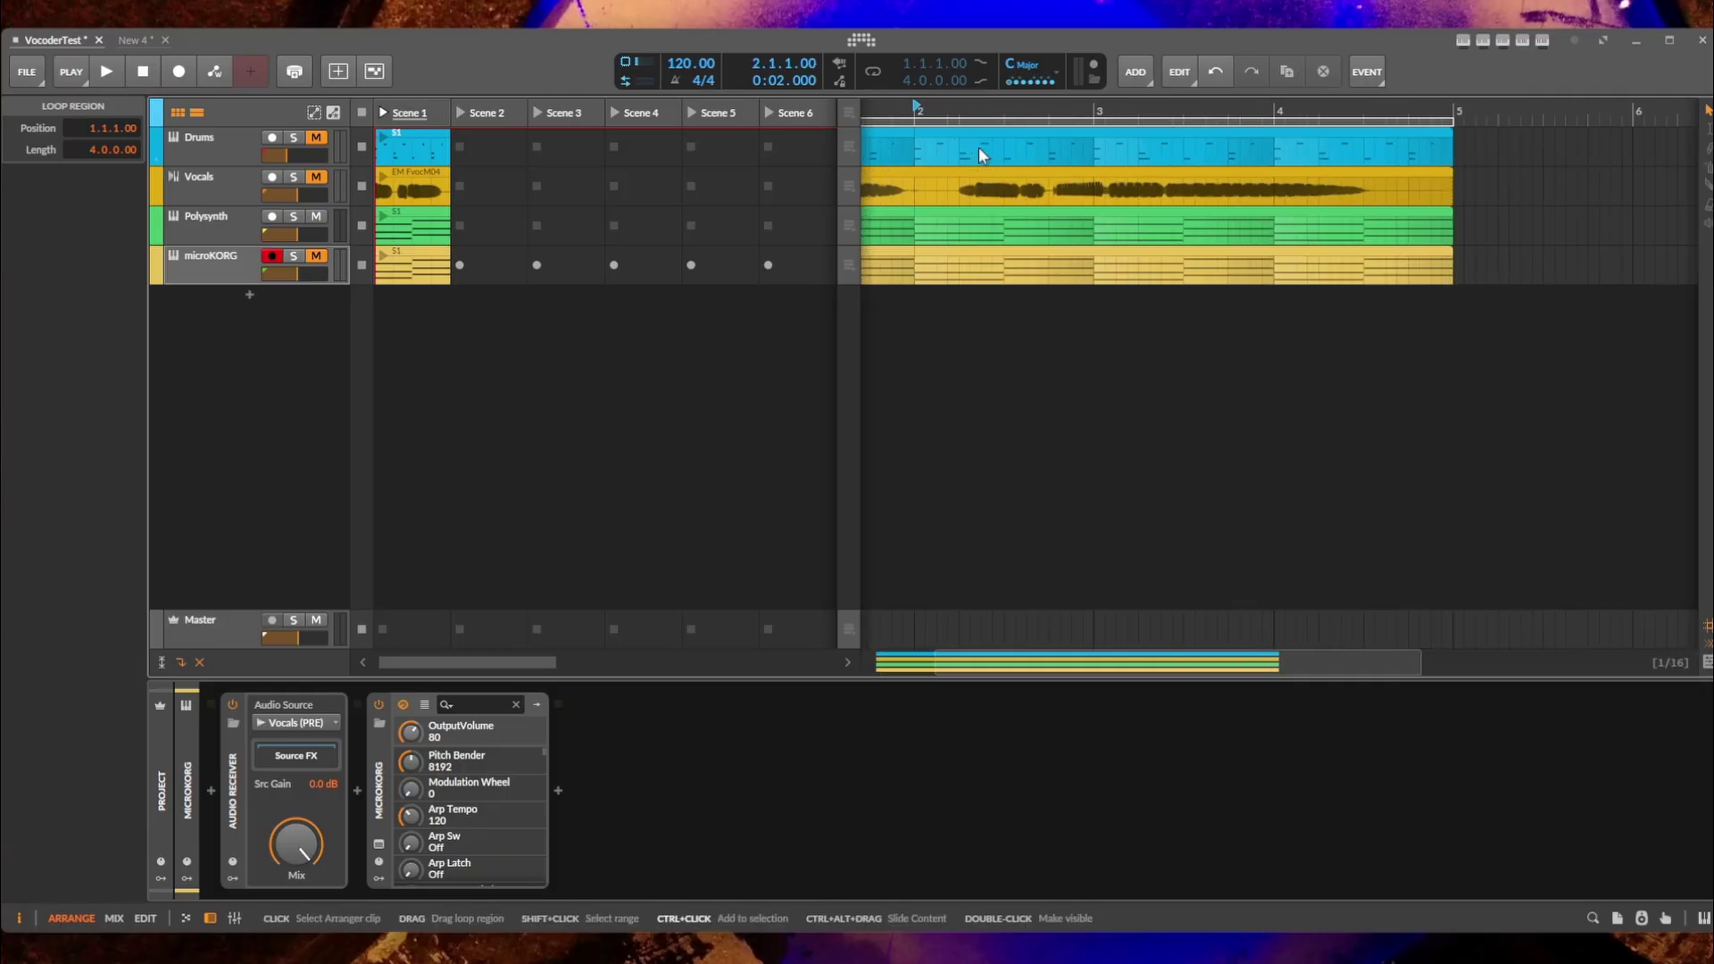
scroll(982, 146, up, 2)
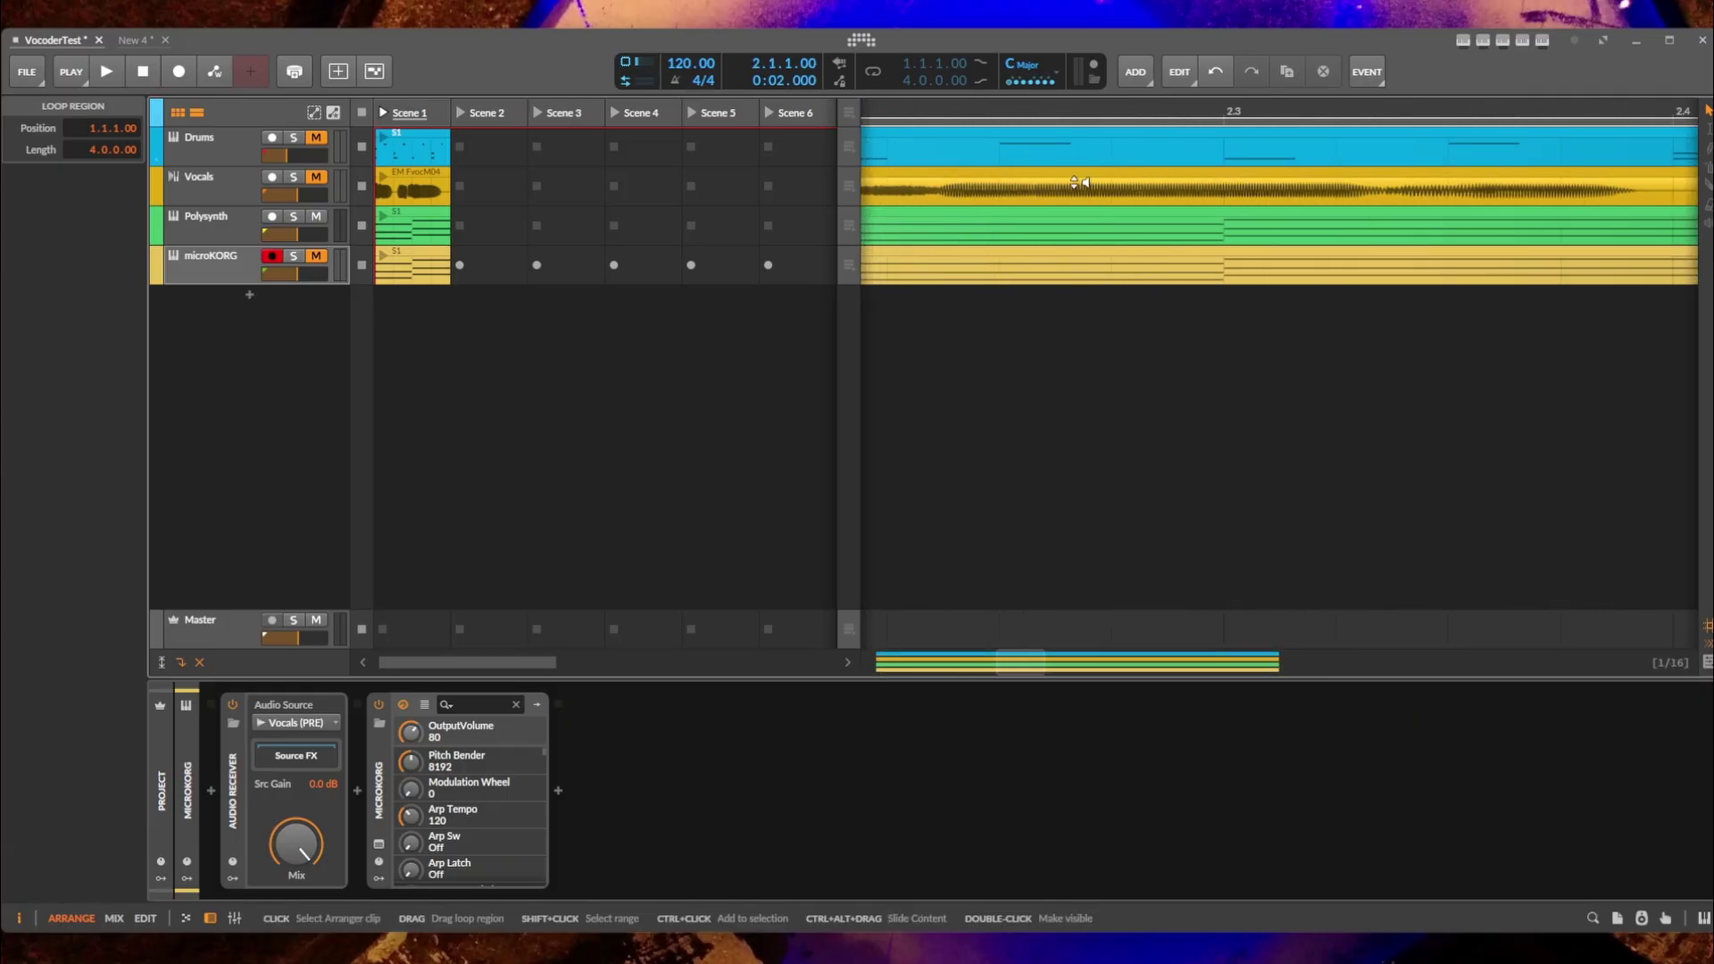
scroll(1266, 146, down, 2)
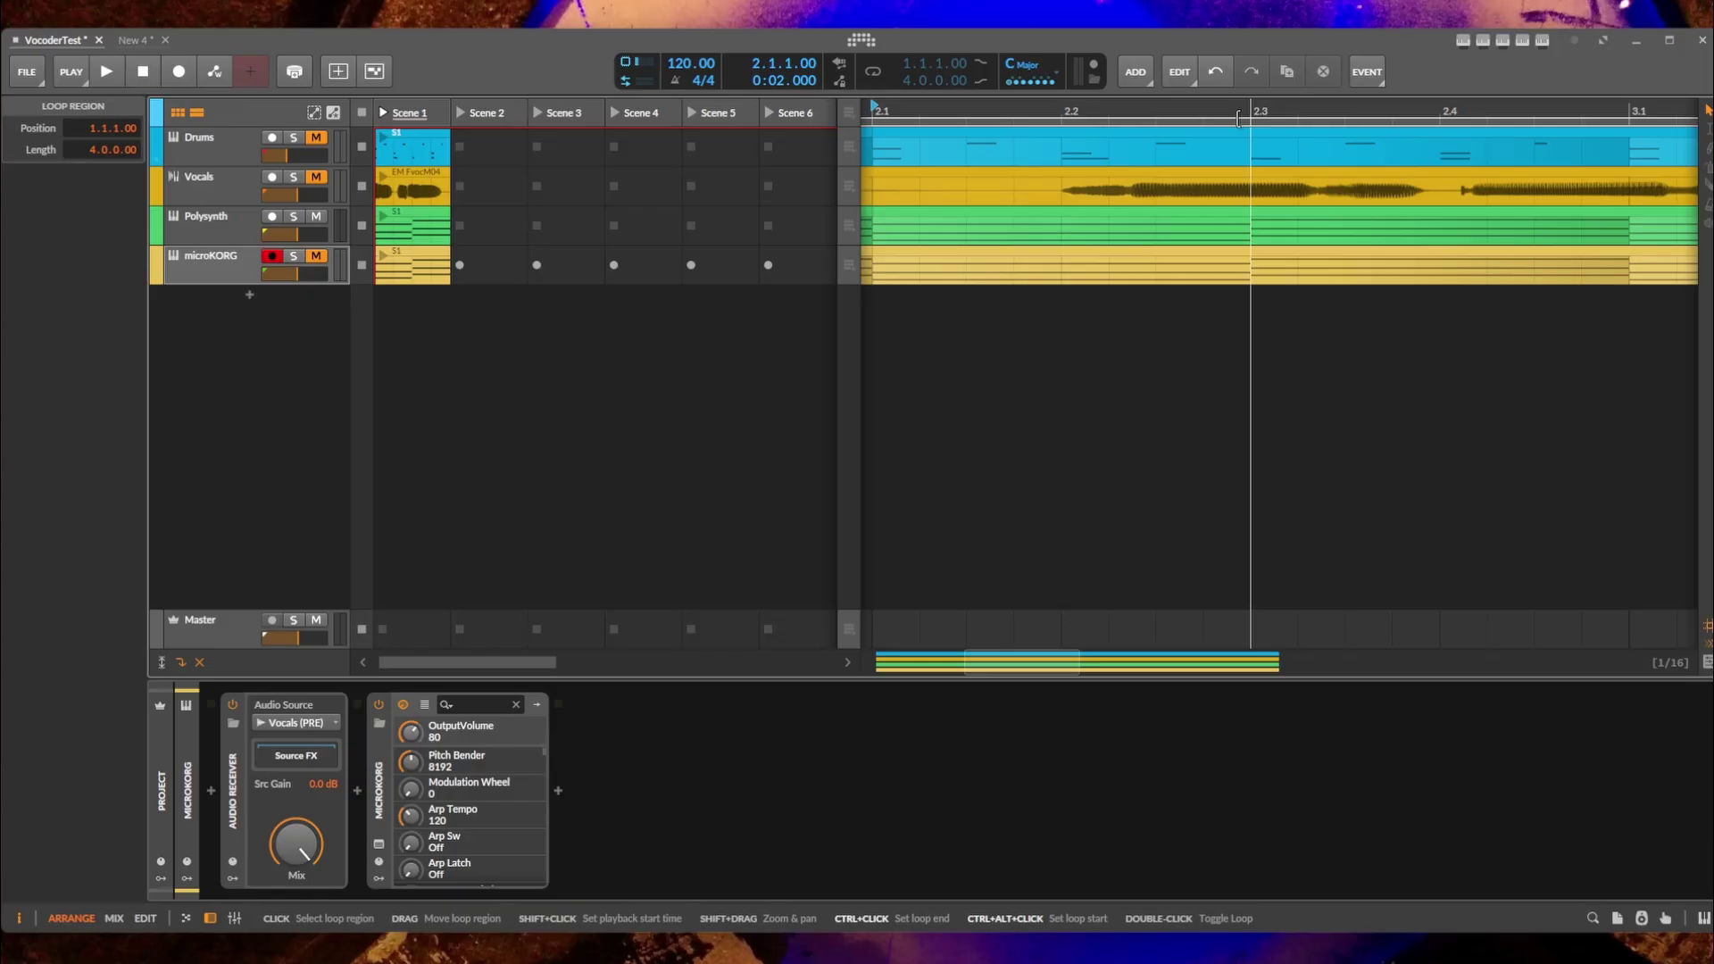
Set a one-bar loop from 2.1 to 3.1 and play it.
ctrl+alt+click(883, 119)
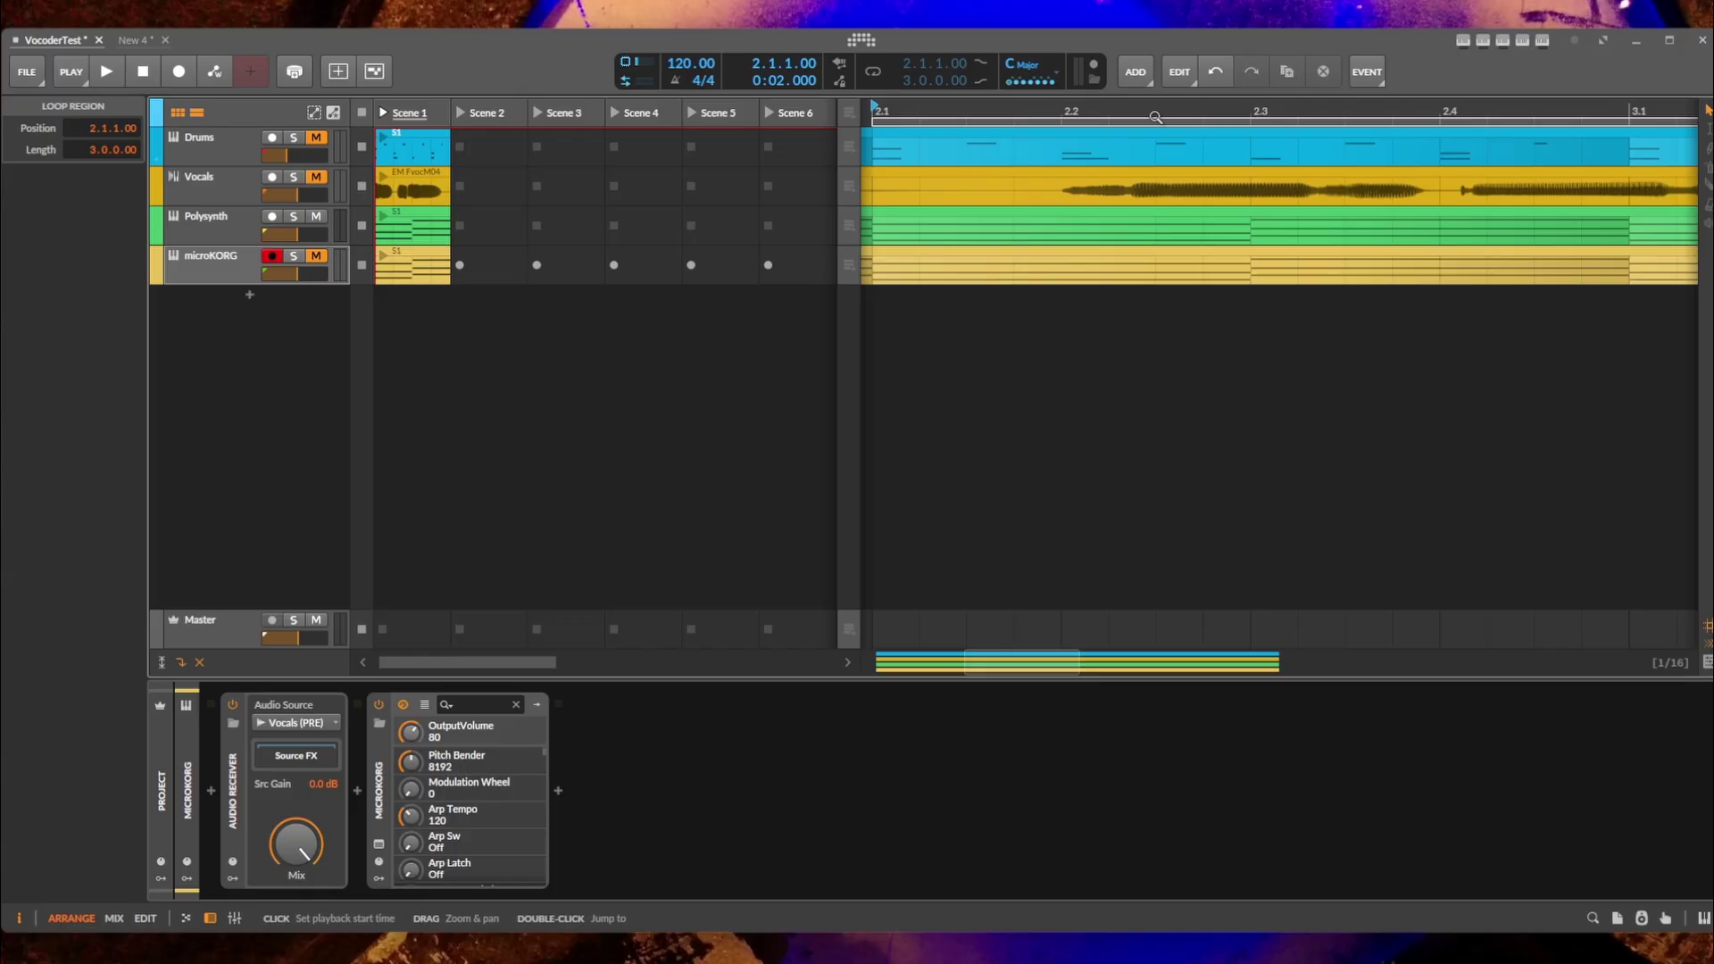
click(1625, 118)
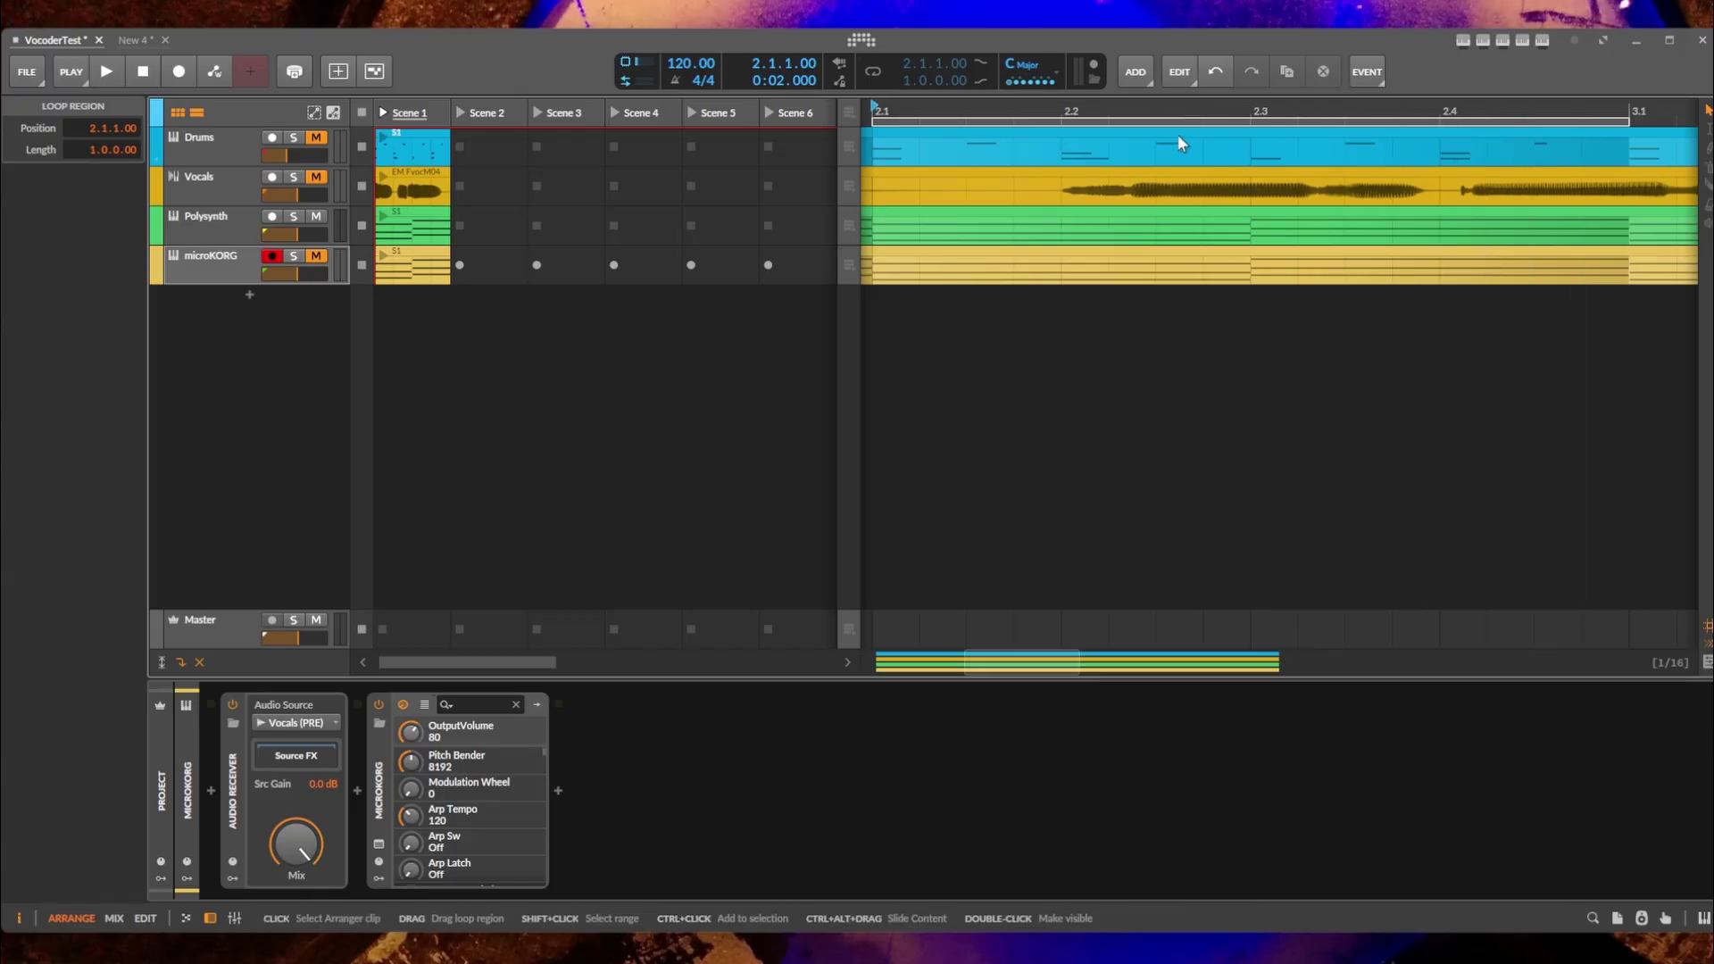
key(space)
key(space)
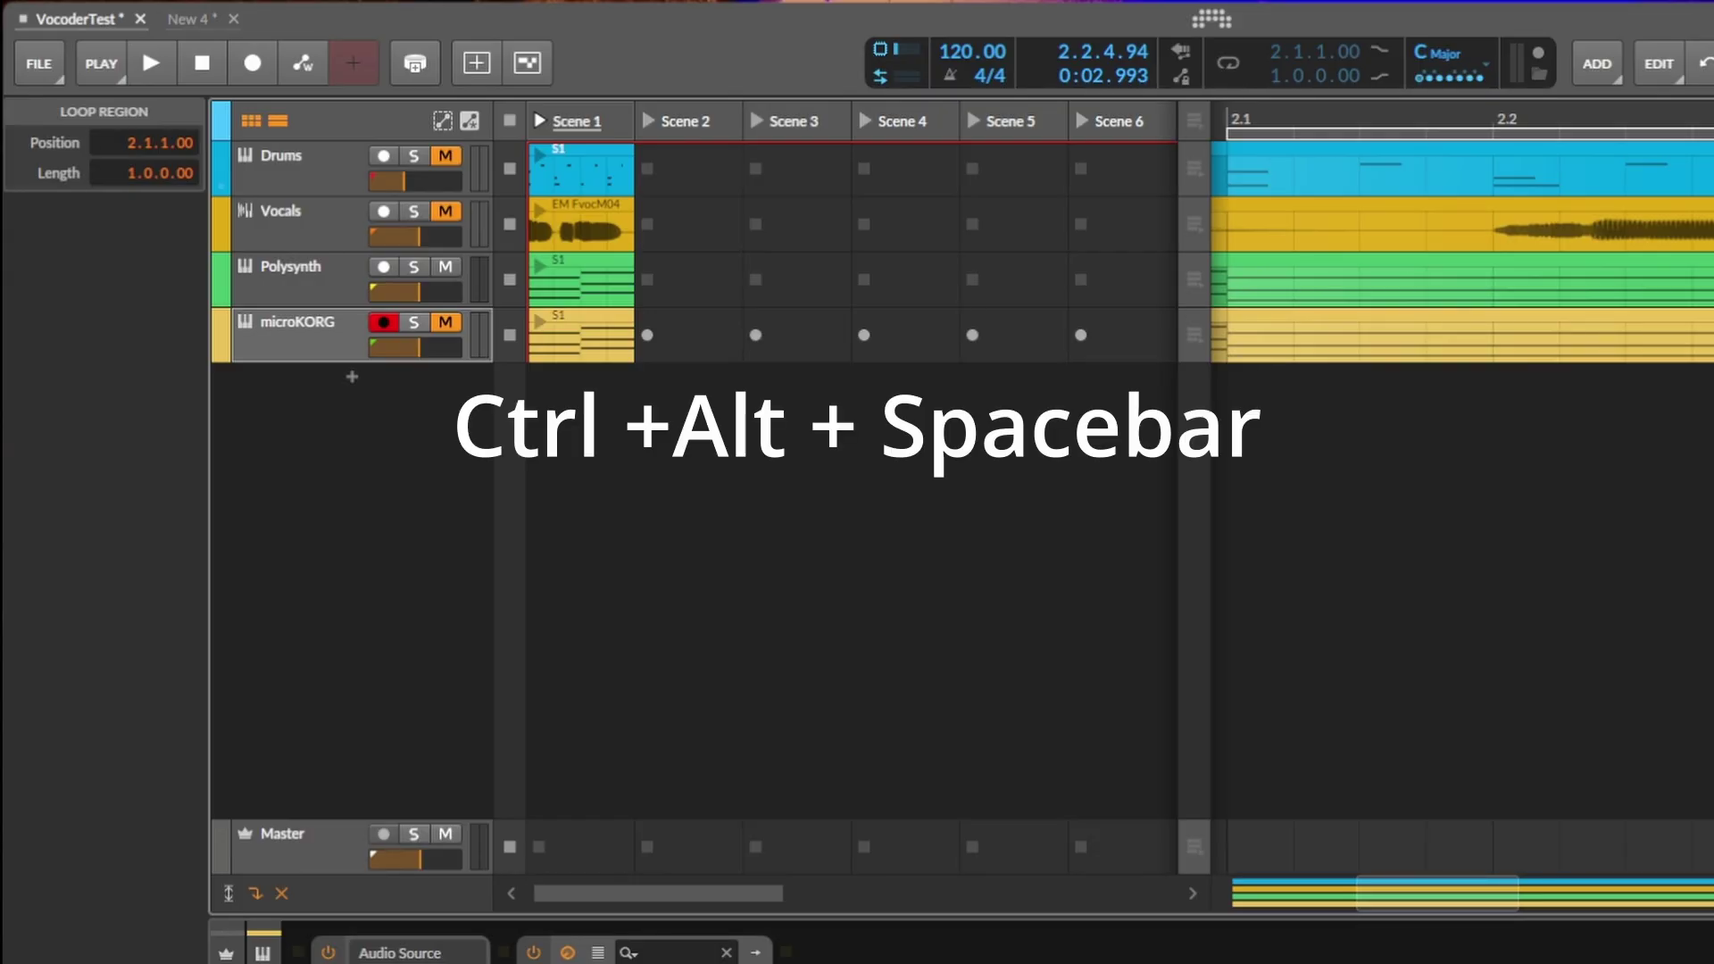
Tap in a faster tempo with Ctrl+Alt+Space, raising it from 120 BPM.
key(ctrl+alt+space)
key(ctrl+alt+space)
key(ctrl+alt+space)
key(ctrl+alt+space)
key(ctrl+alt+space)
key(ctrl+alt+space)
key(ctrl+alt+space)
key(ctrl+alt+space)
key(ctrl+alt+space)
key(ctrl+alt+space)
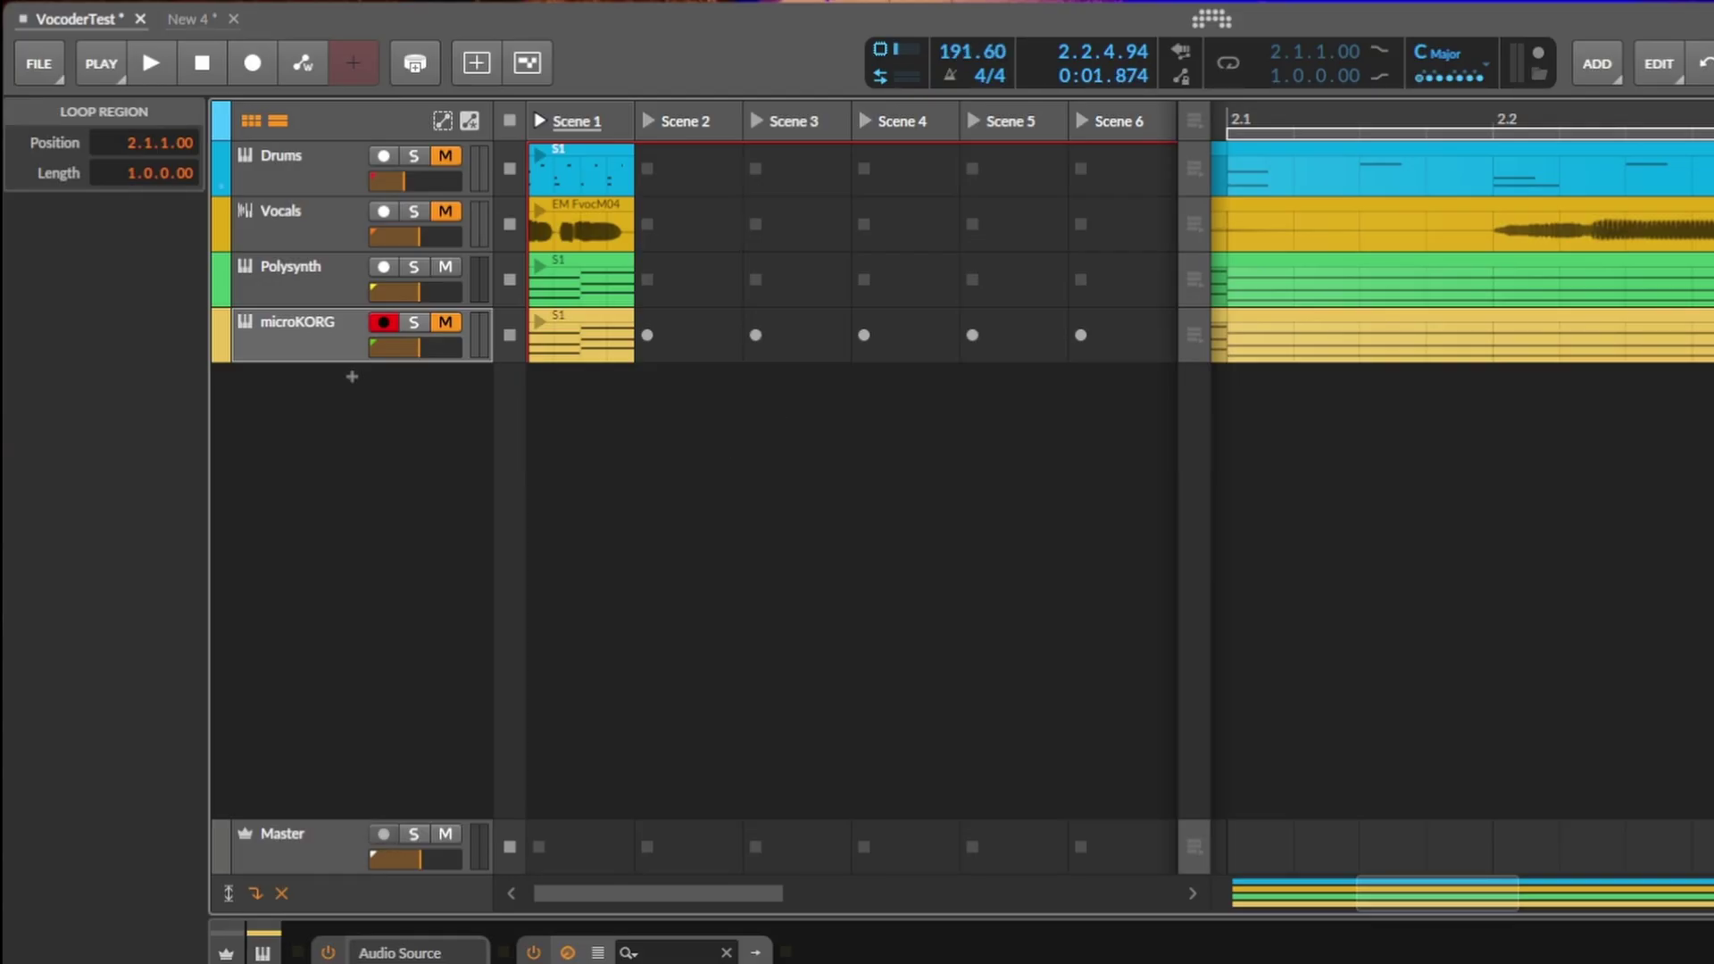
key(ctrl+alt+space)
key(ctrl+alt+space)
key(ctrl+alt+space)
key(ctrl+alt+space)
key(ctrl+alt+space)
key(ctrl+alt+space)
key(ctrl+alt+space)
key(ctrl+alt+space)
key(ctrl+alt+space)
key(ctrl+alt+space)
key(ctrl+alt+space)
key(ctrl+alt+space)
key(ctrl+alt+space)
key(ctrl+alt+space)
key(ctrl+alt+space)
key(ctrl+alt+space)
key(ctrl+alt+space)
key(ctrl+alt+space)
key(ctrl+alt+space)
key(ctrl+alt+space)
key(ctrl+alt+space)
key(ctrl+alt+space)
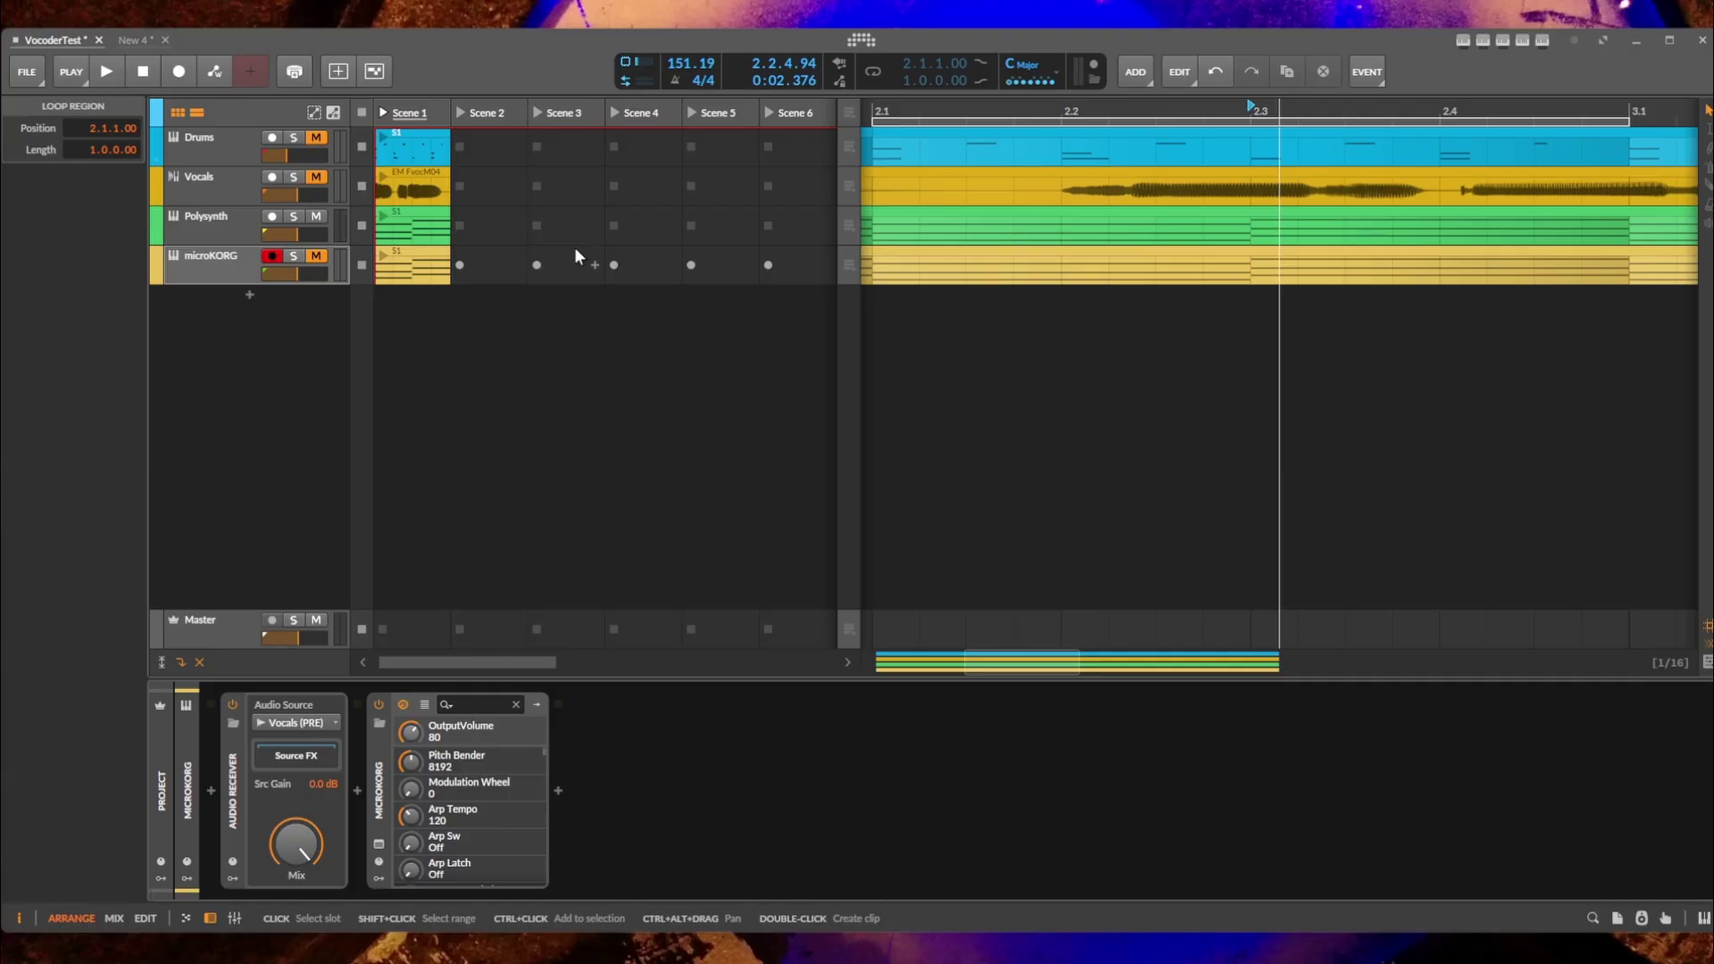
Audition the Polysynth Scene 1 clip, then delete all clips from the arrangement.
click(190, 230)
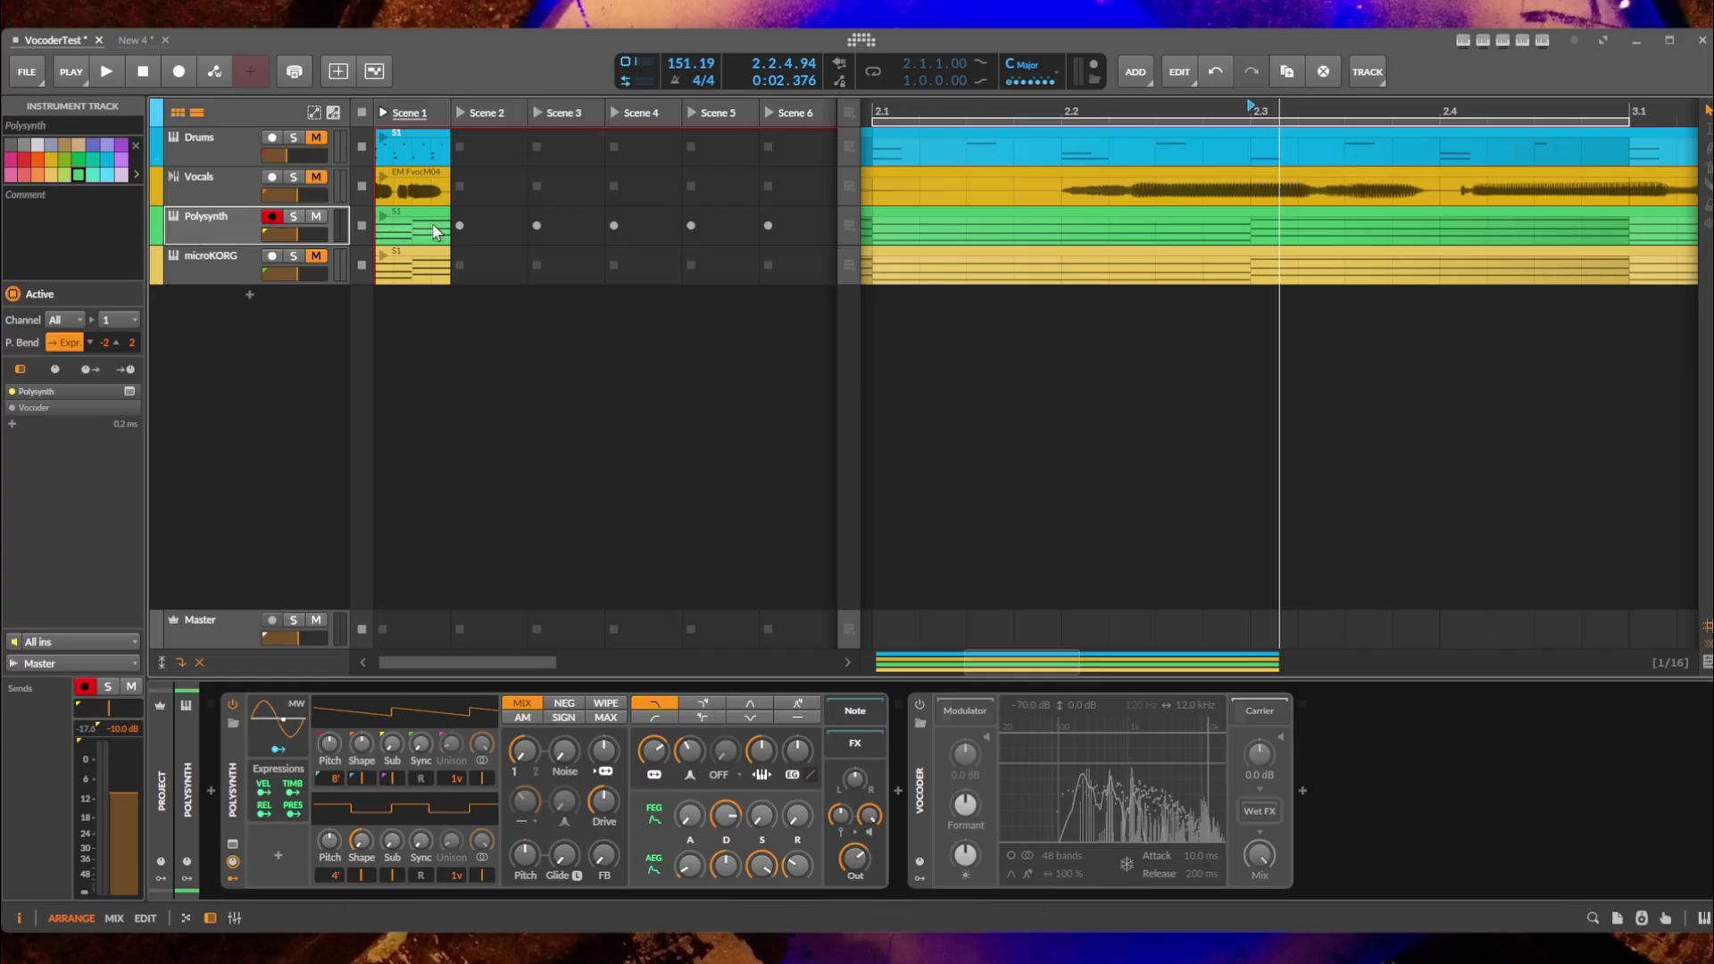
click(389, 221)
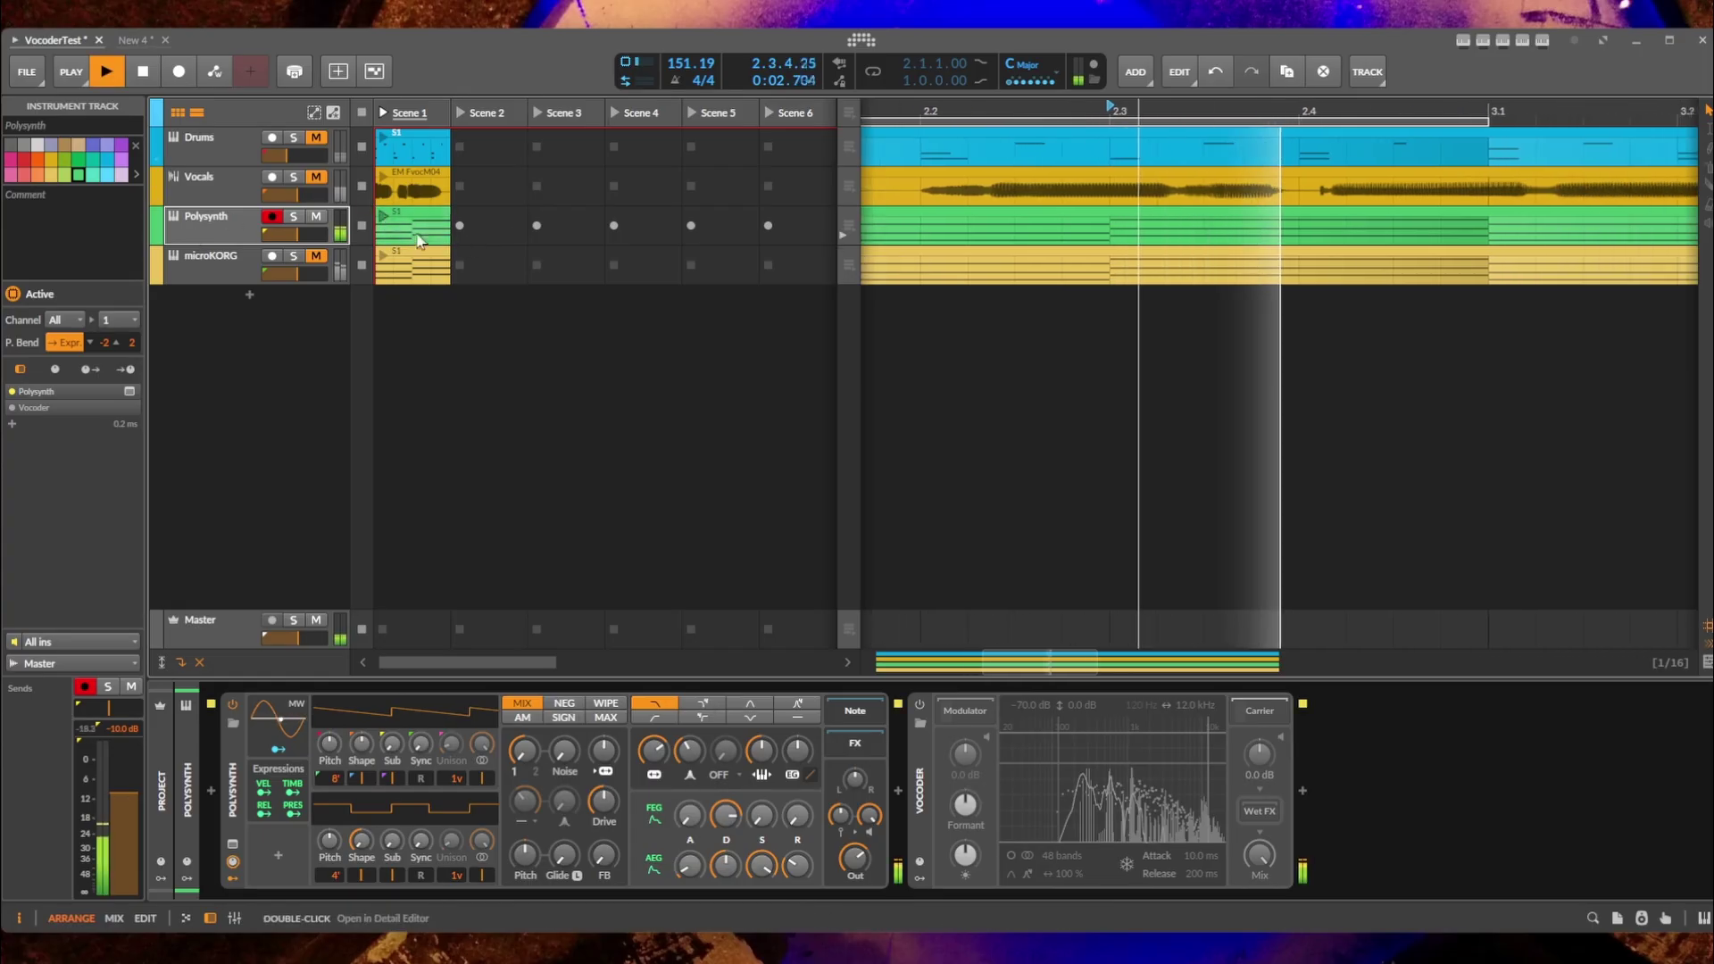
key(space)
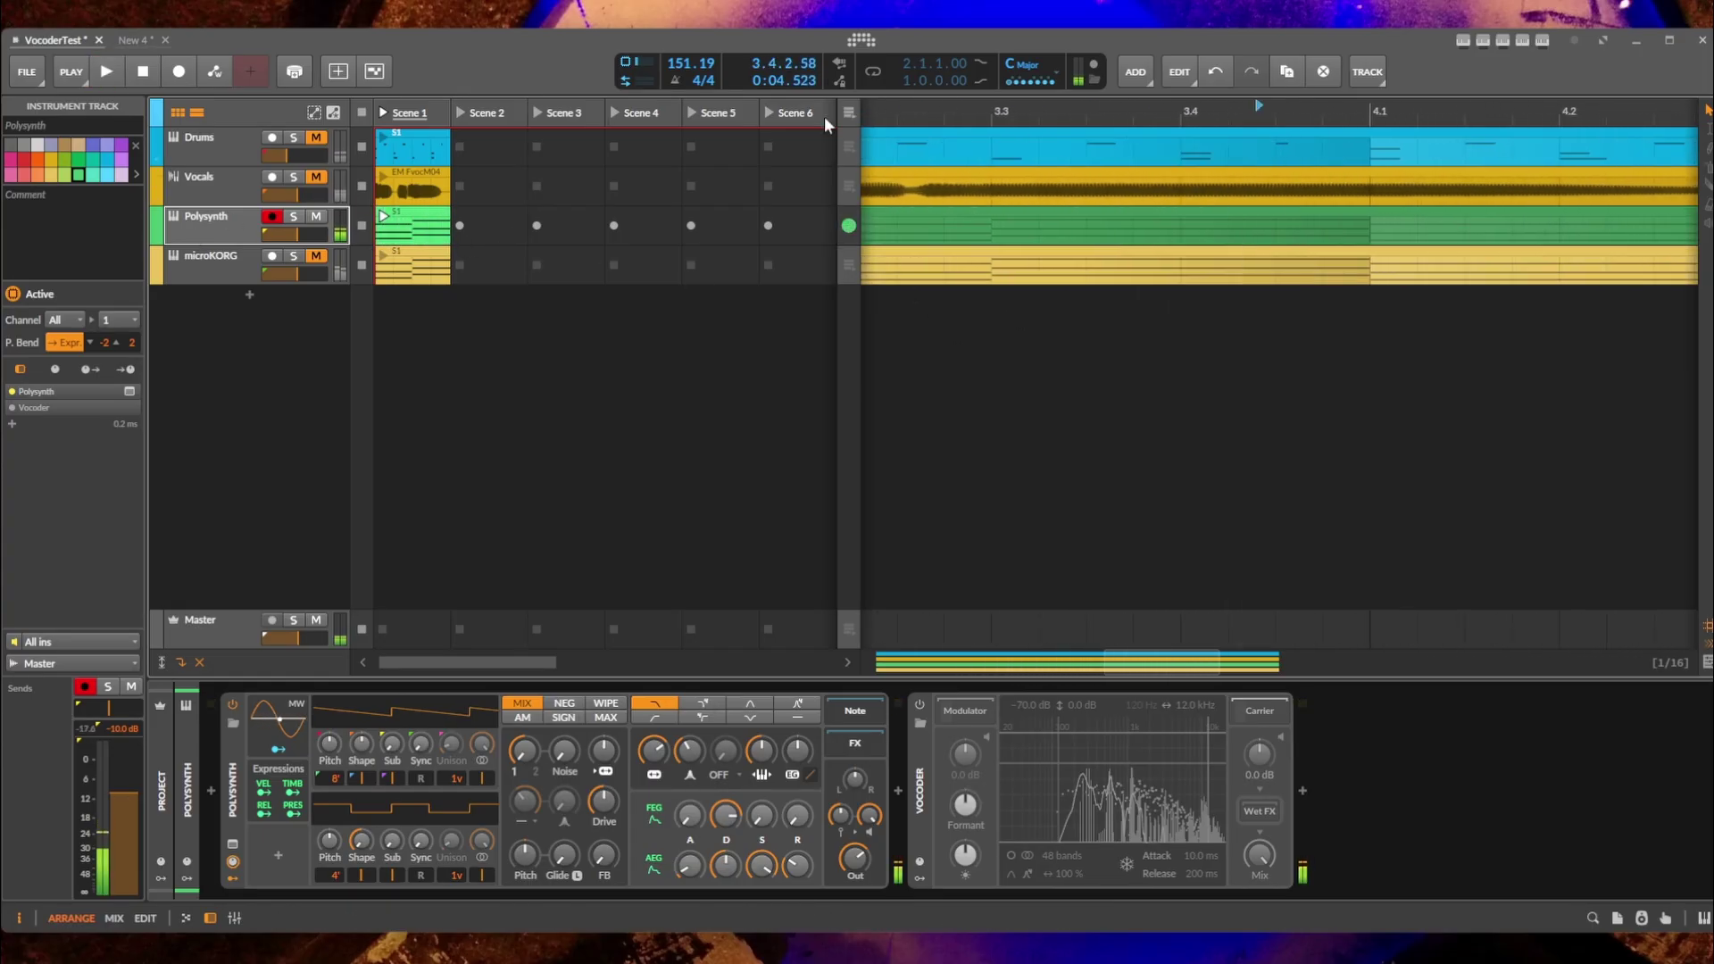
drag(872, 133, 1155, 370)
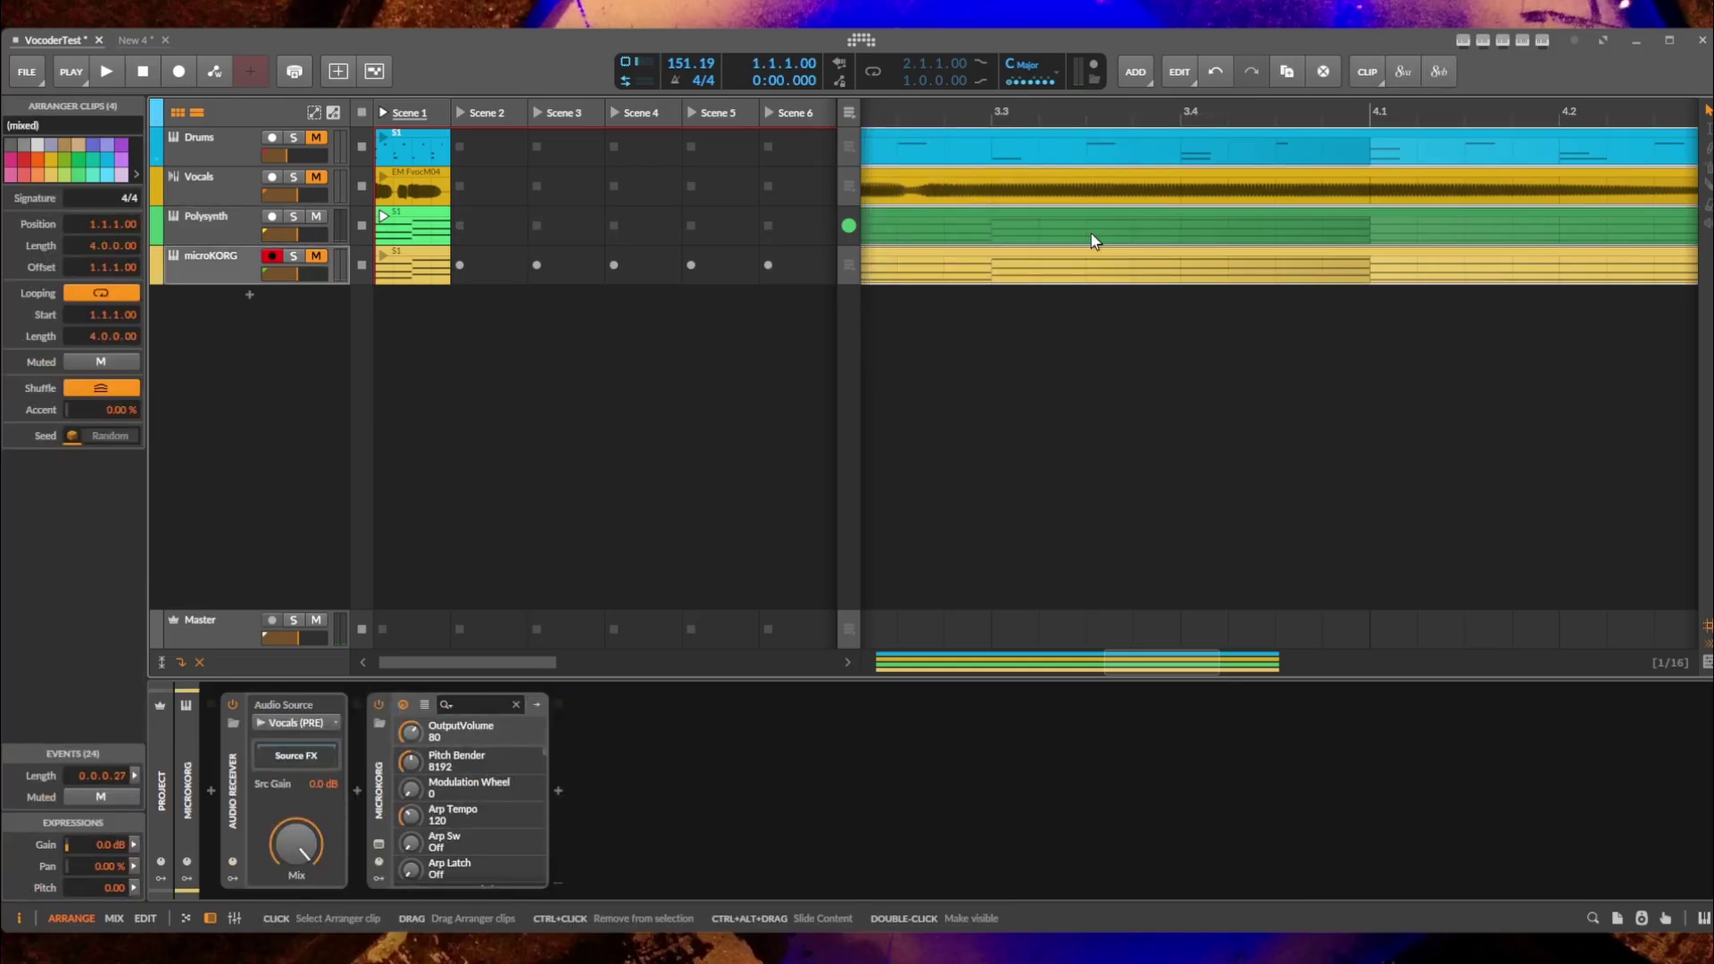
key(Delete)
Hide the arranger, launch Scene 1, and open the Polysynth S1 clip's notes in an enlarged editor.
click(196, 112)
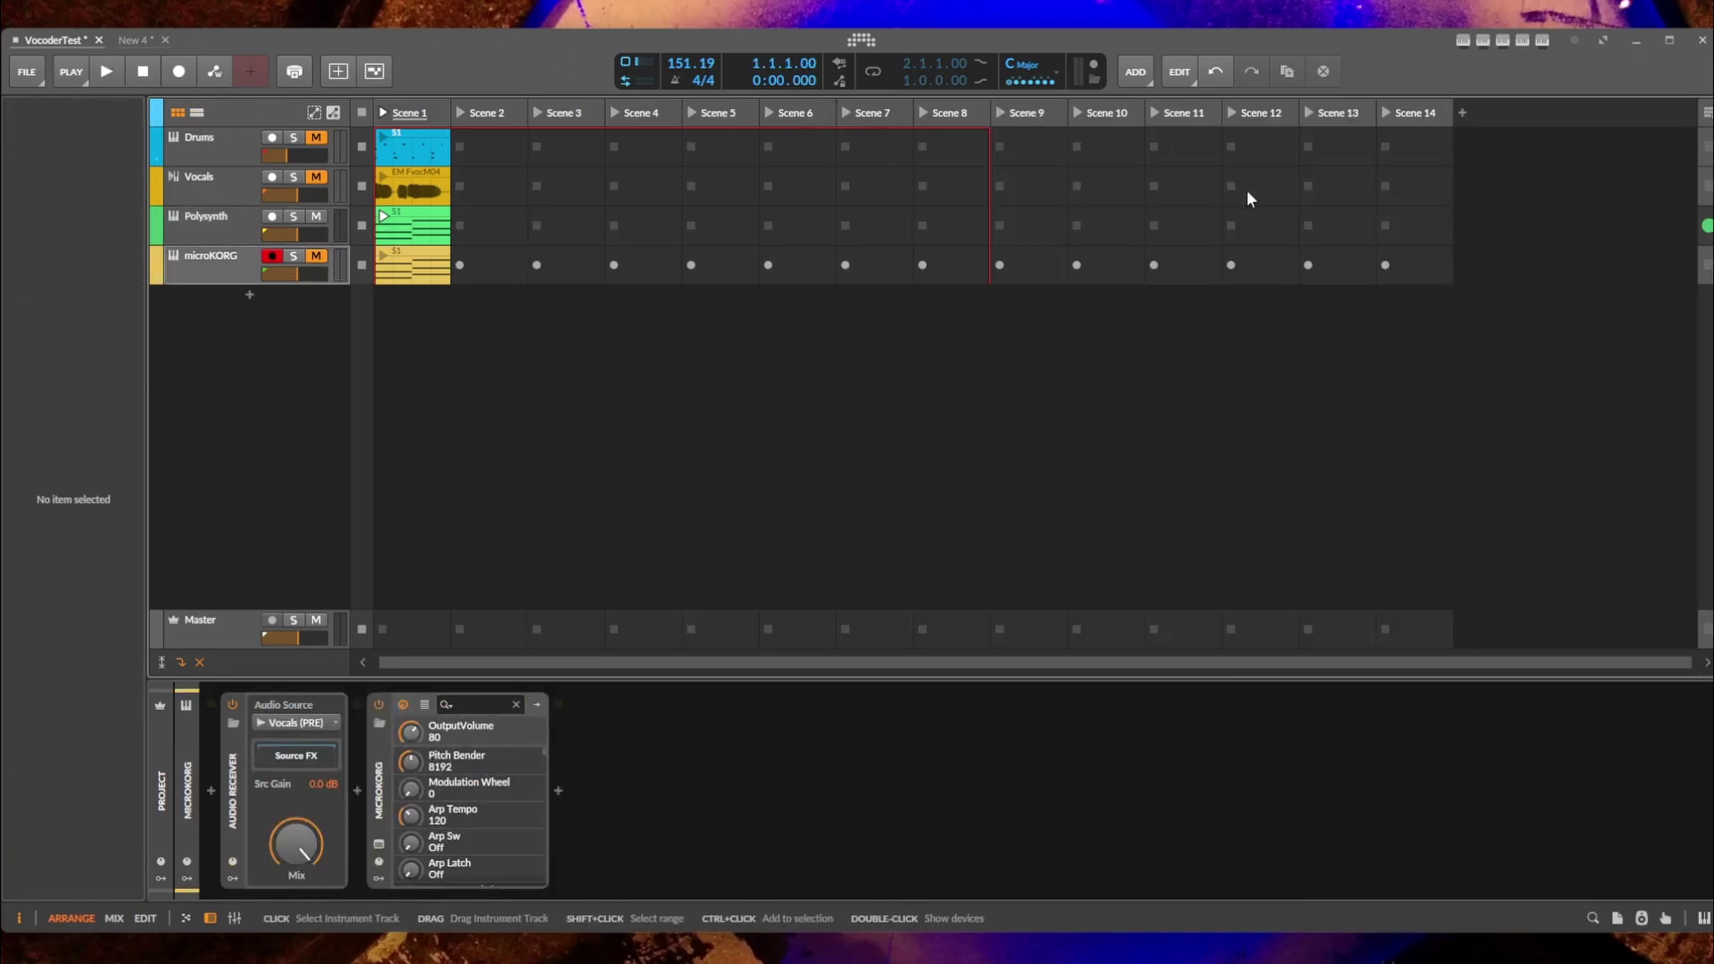
click(382, 111)
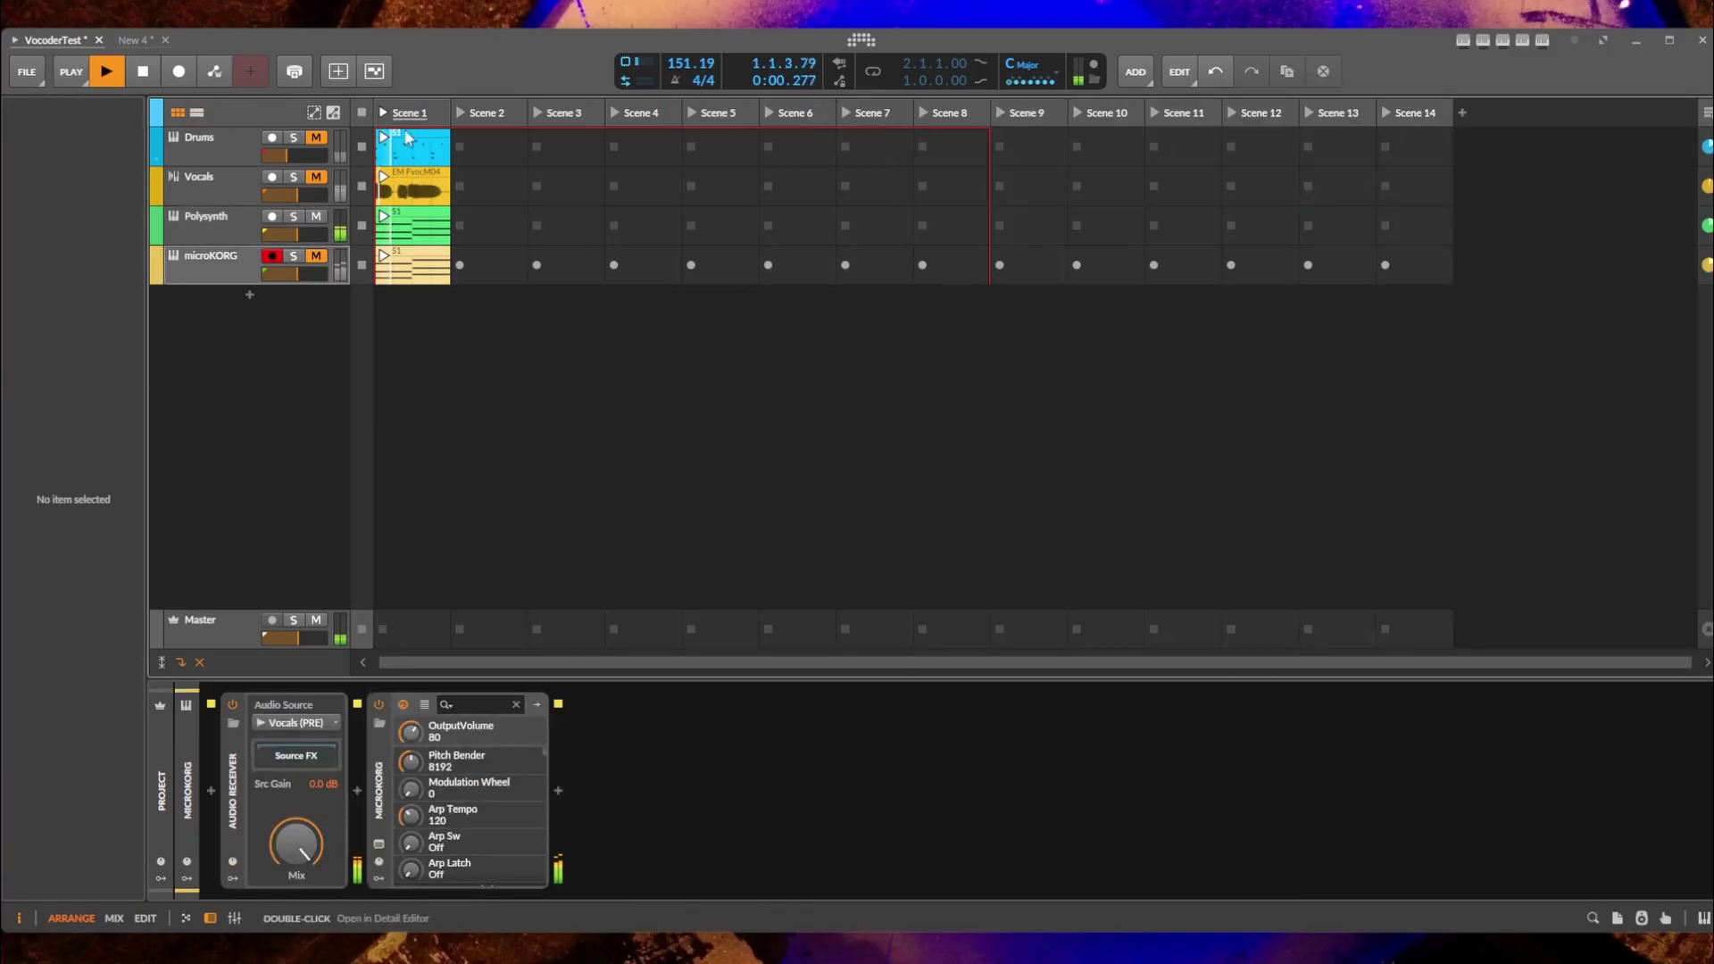
click(207, 225)
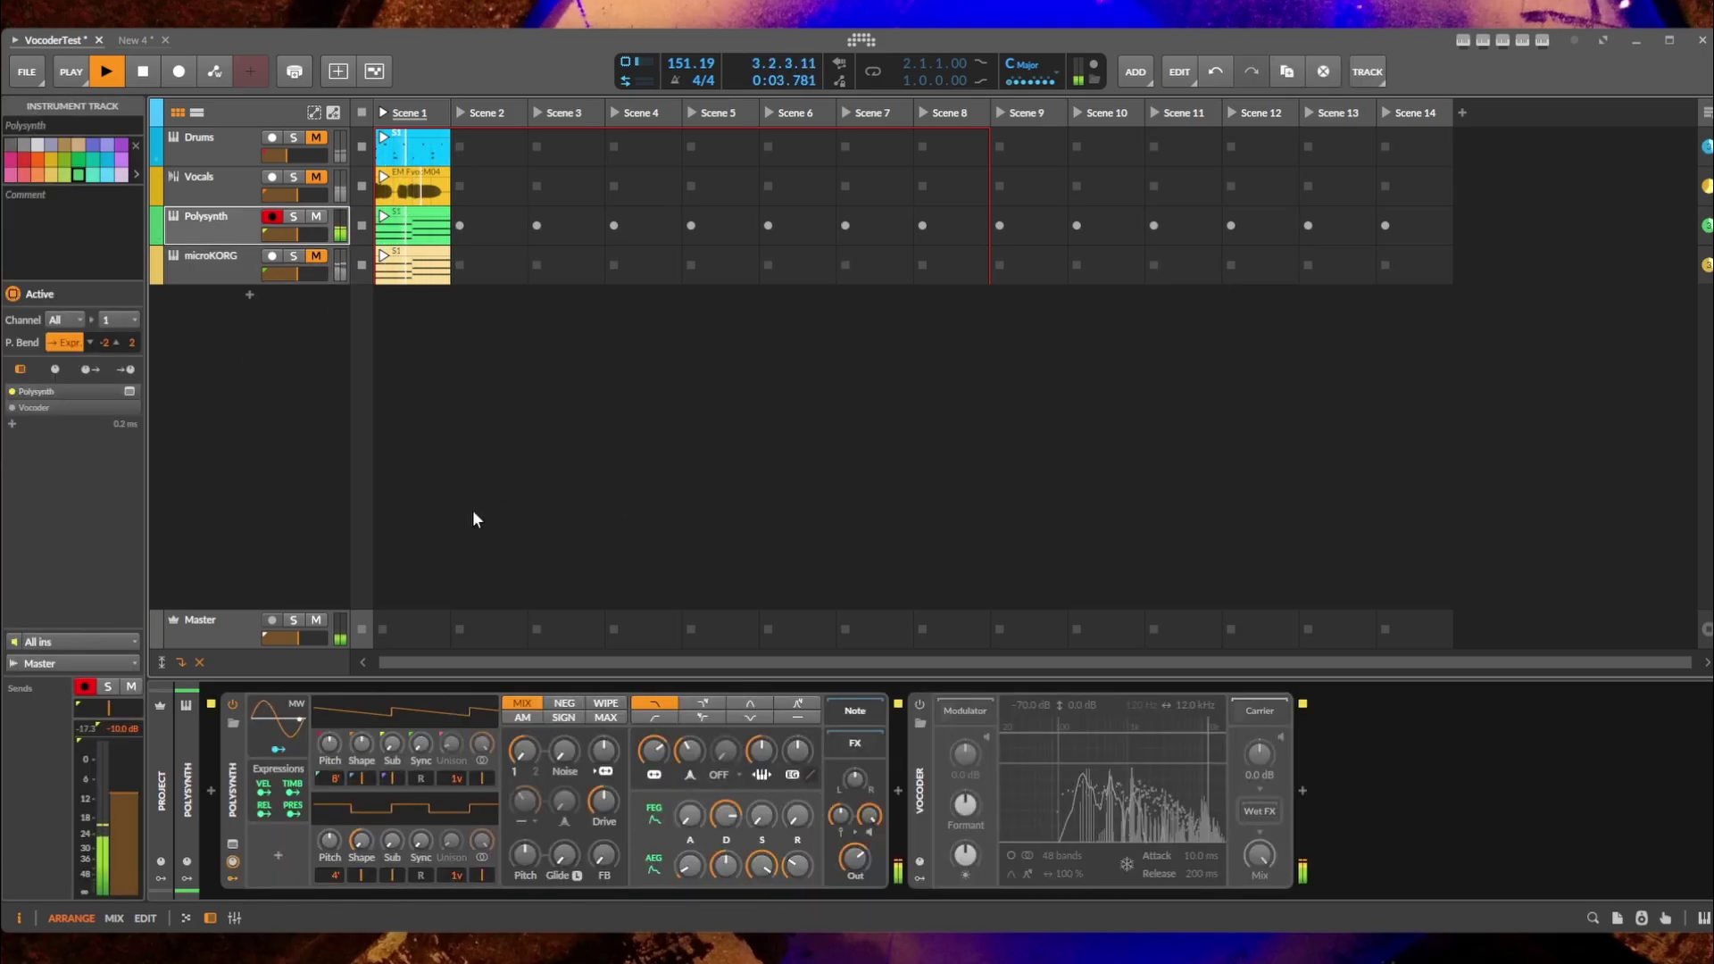
double_click(412, 227)
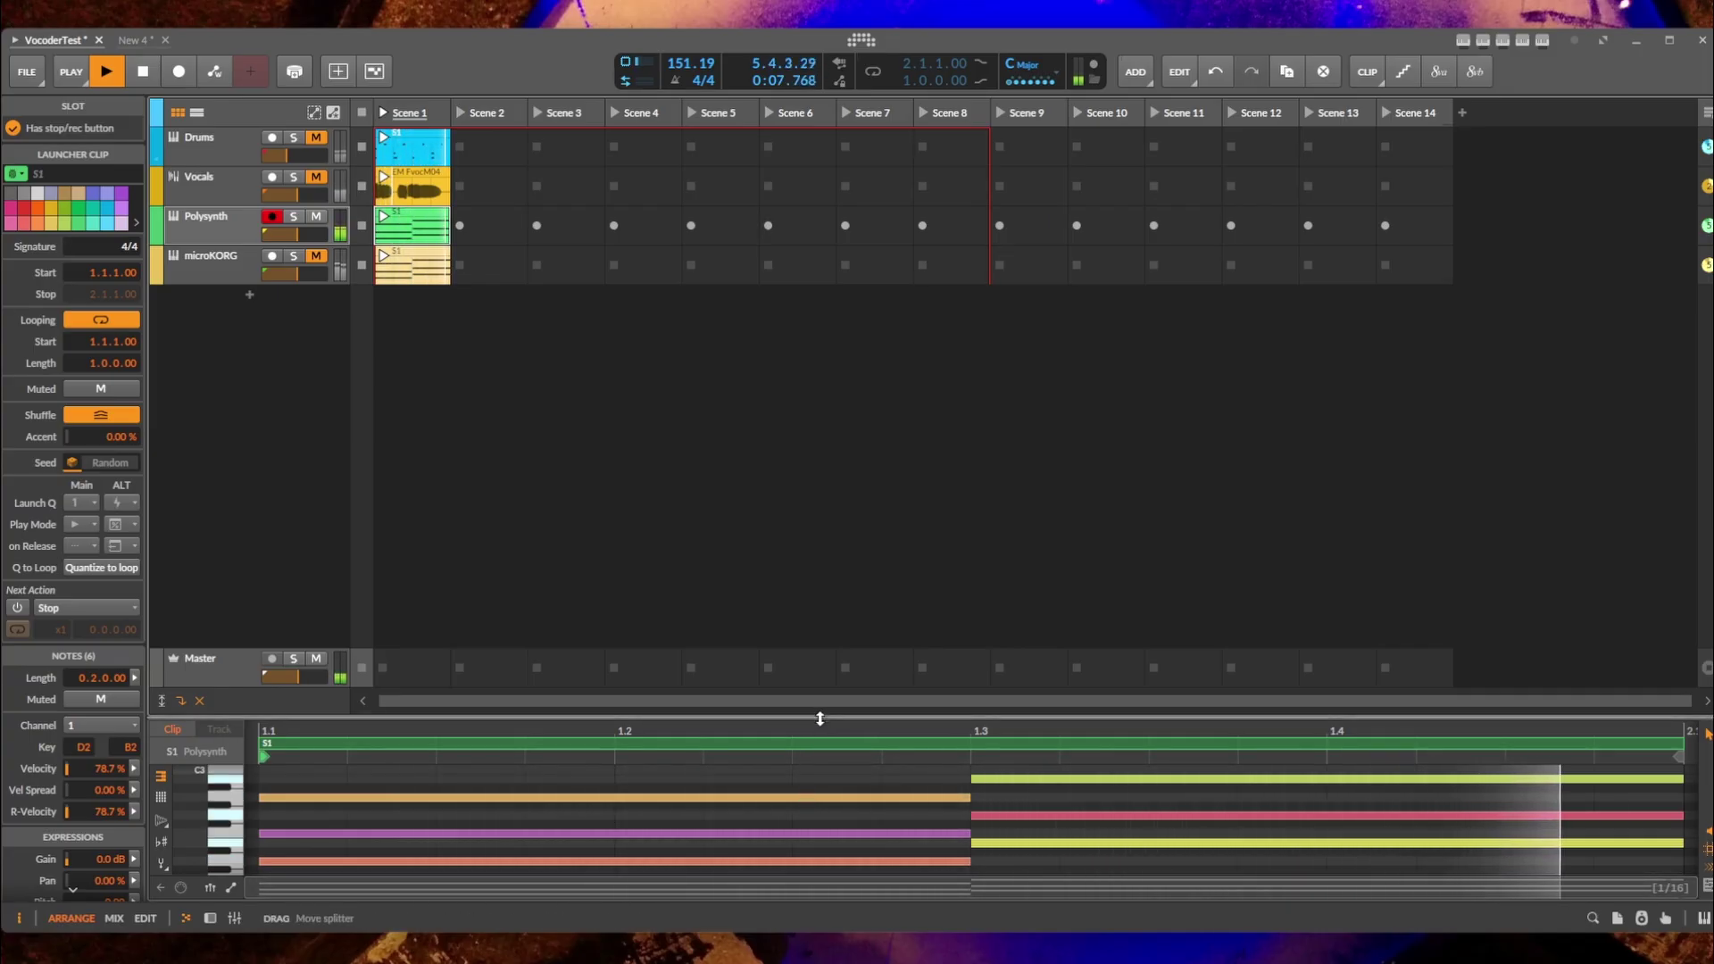
drag(814, 714, 808, 677)
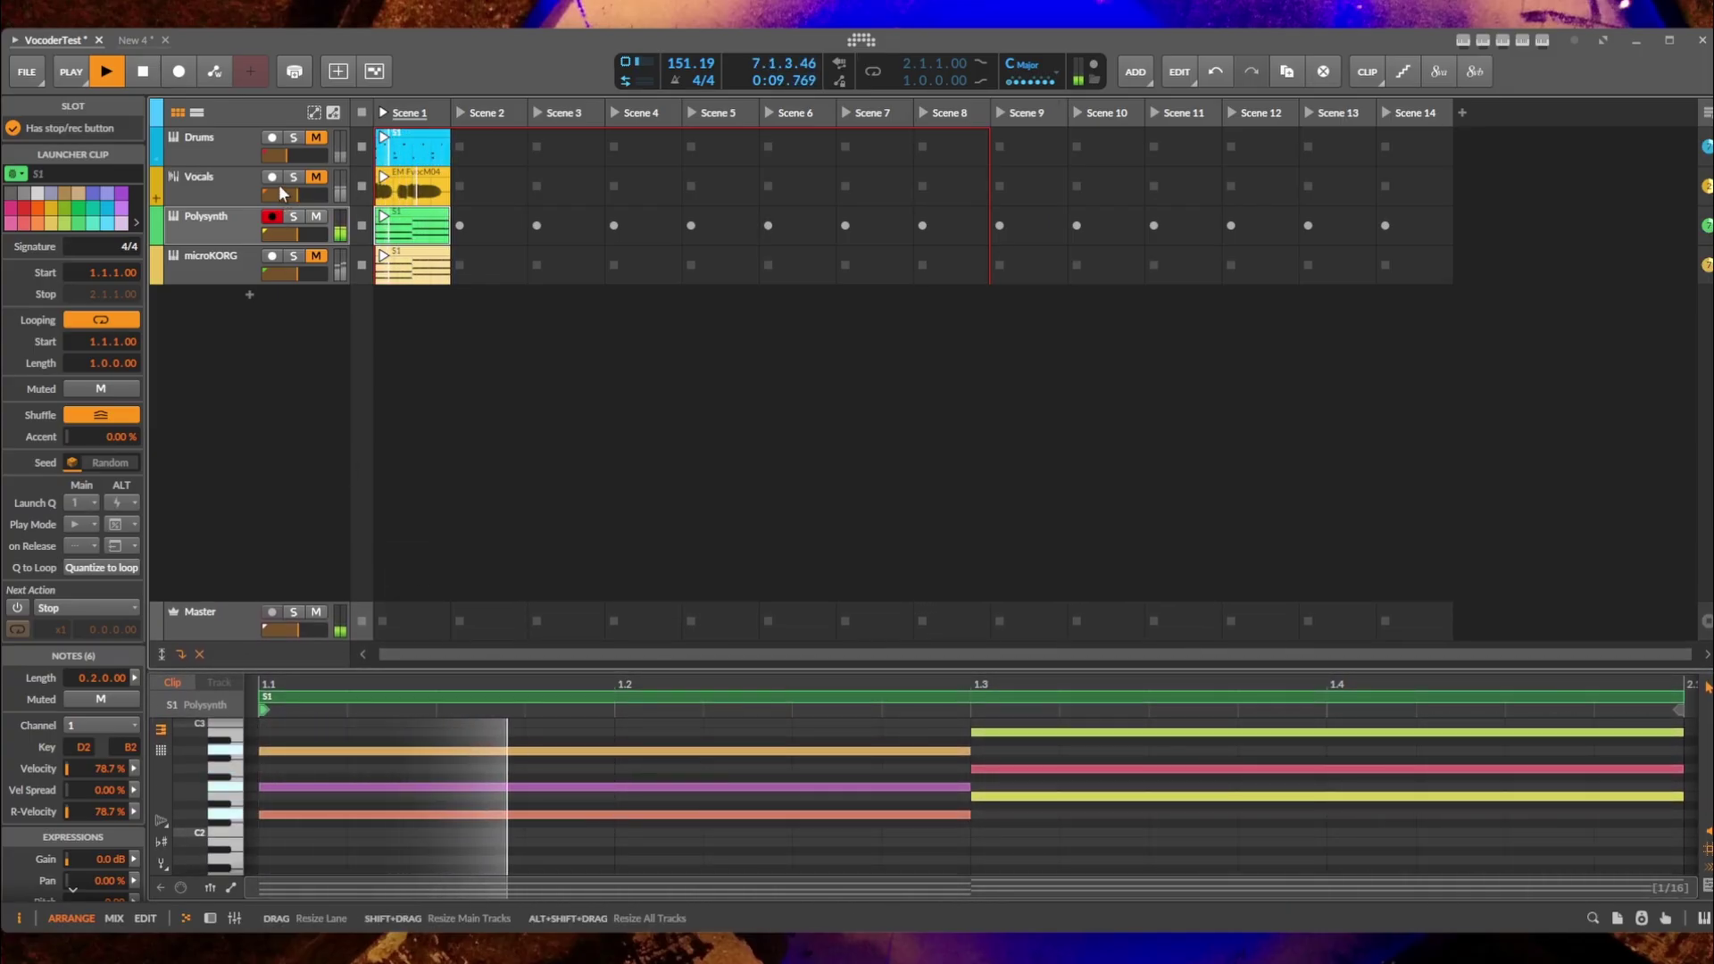
key(space)
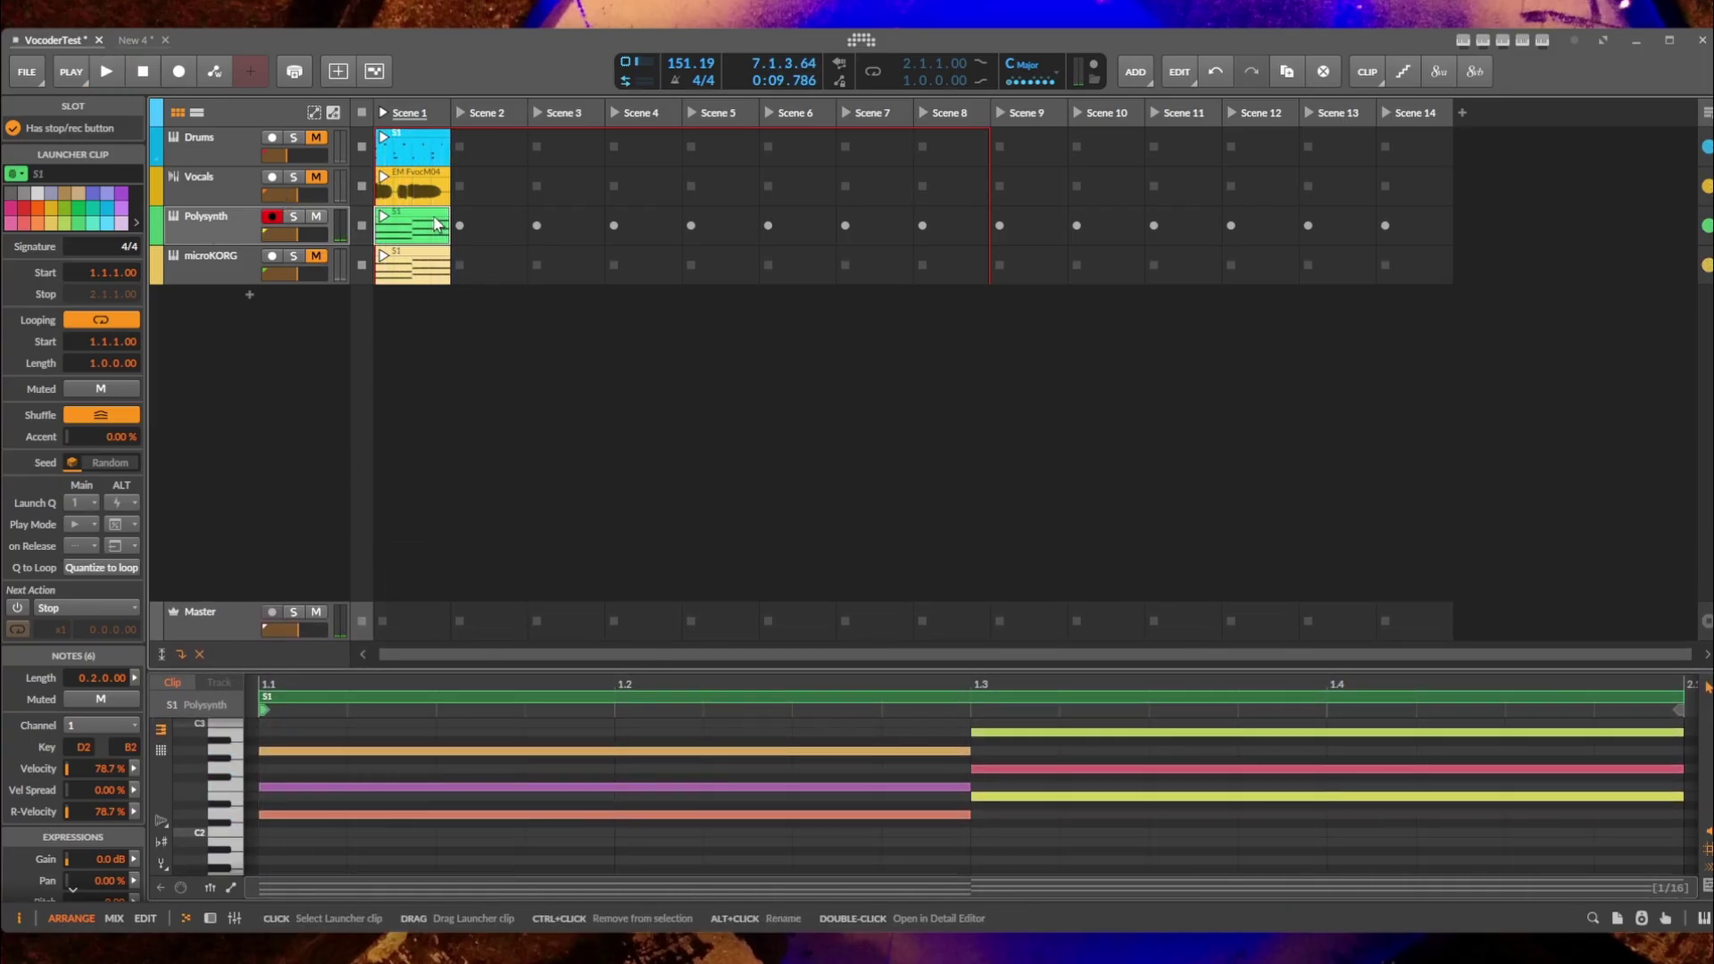
click(220, 215)
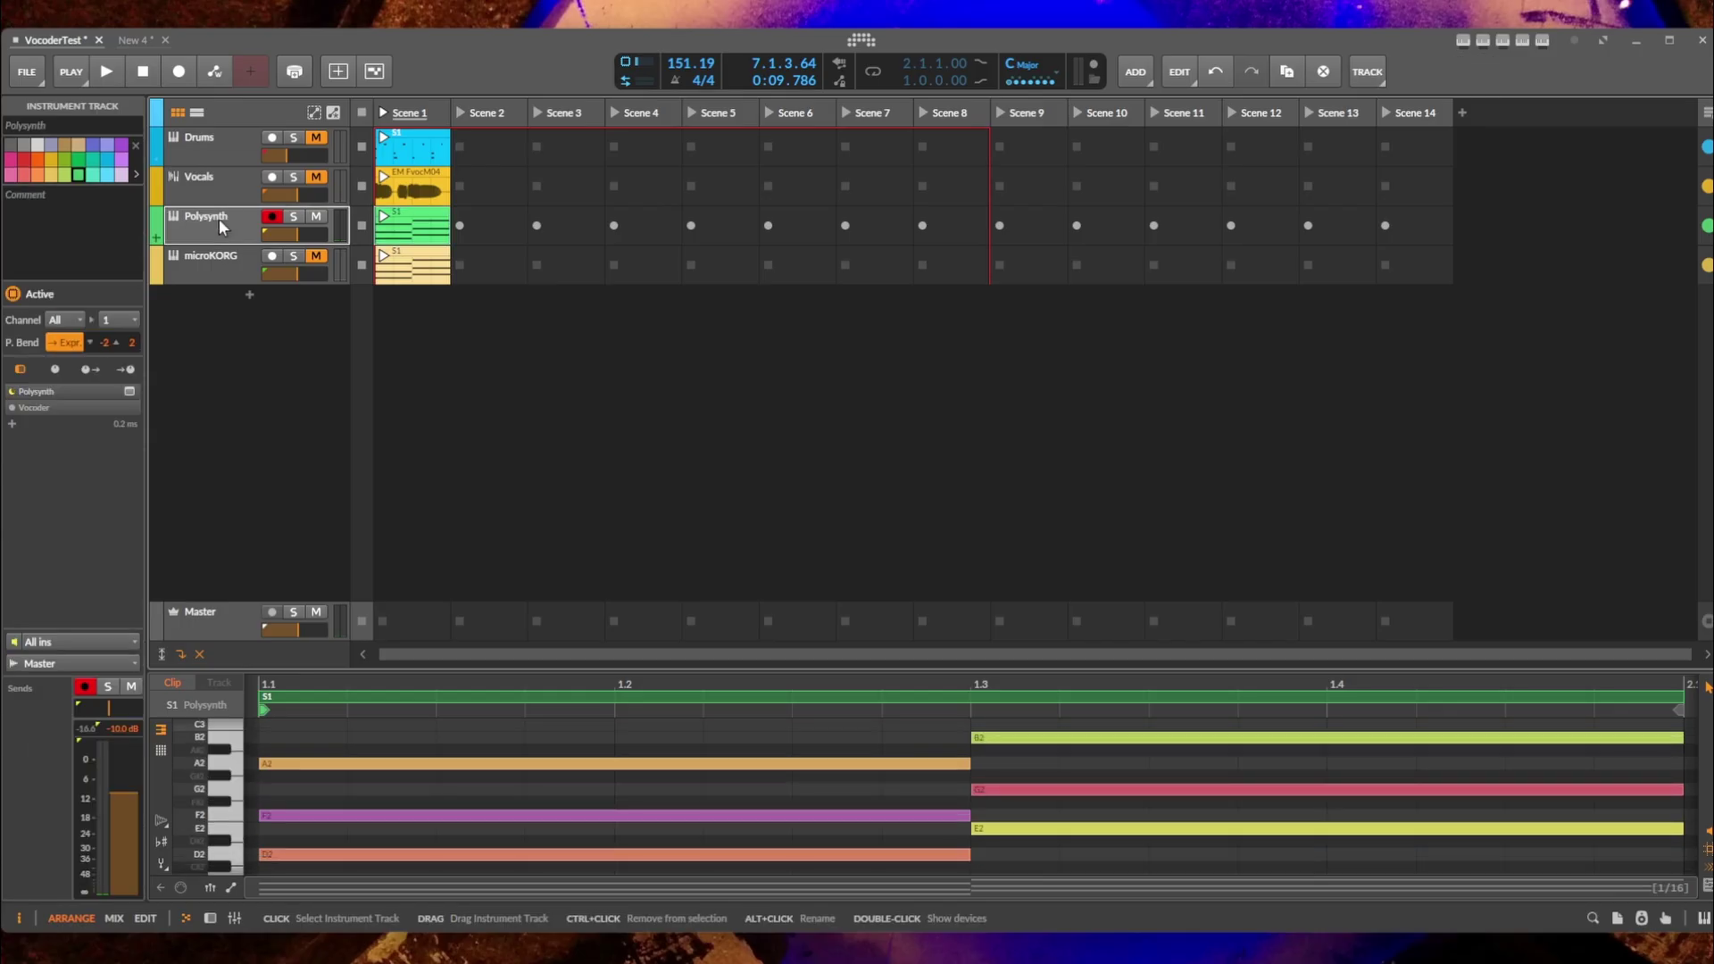
Show the Polysynth track's device chain and switch its Vocoder on.
double_click(217, 218)
click(919, 782)
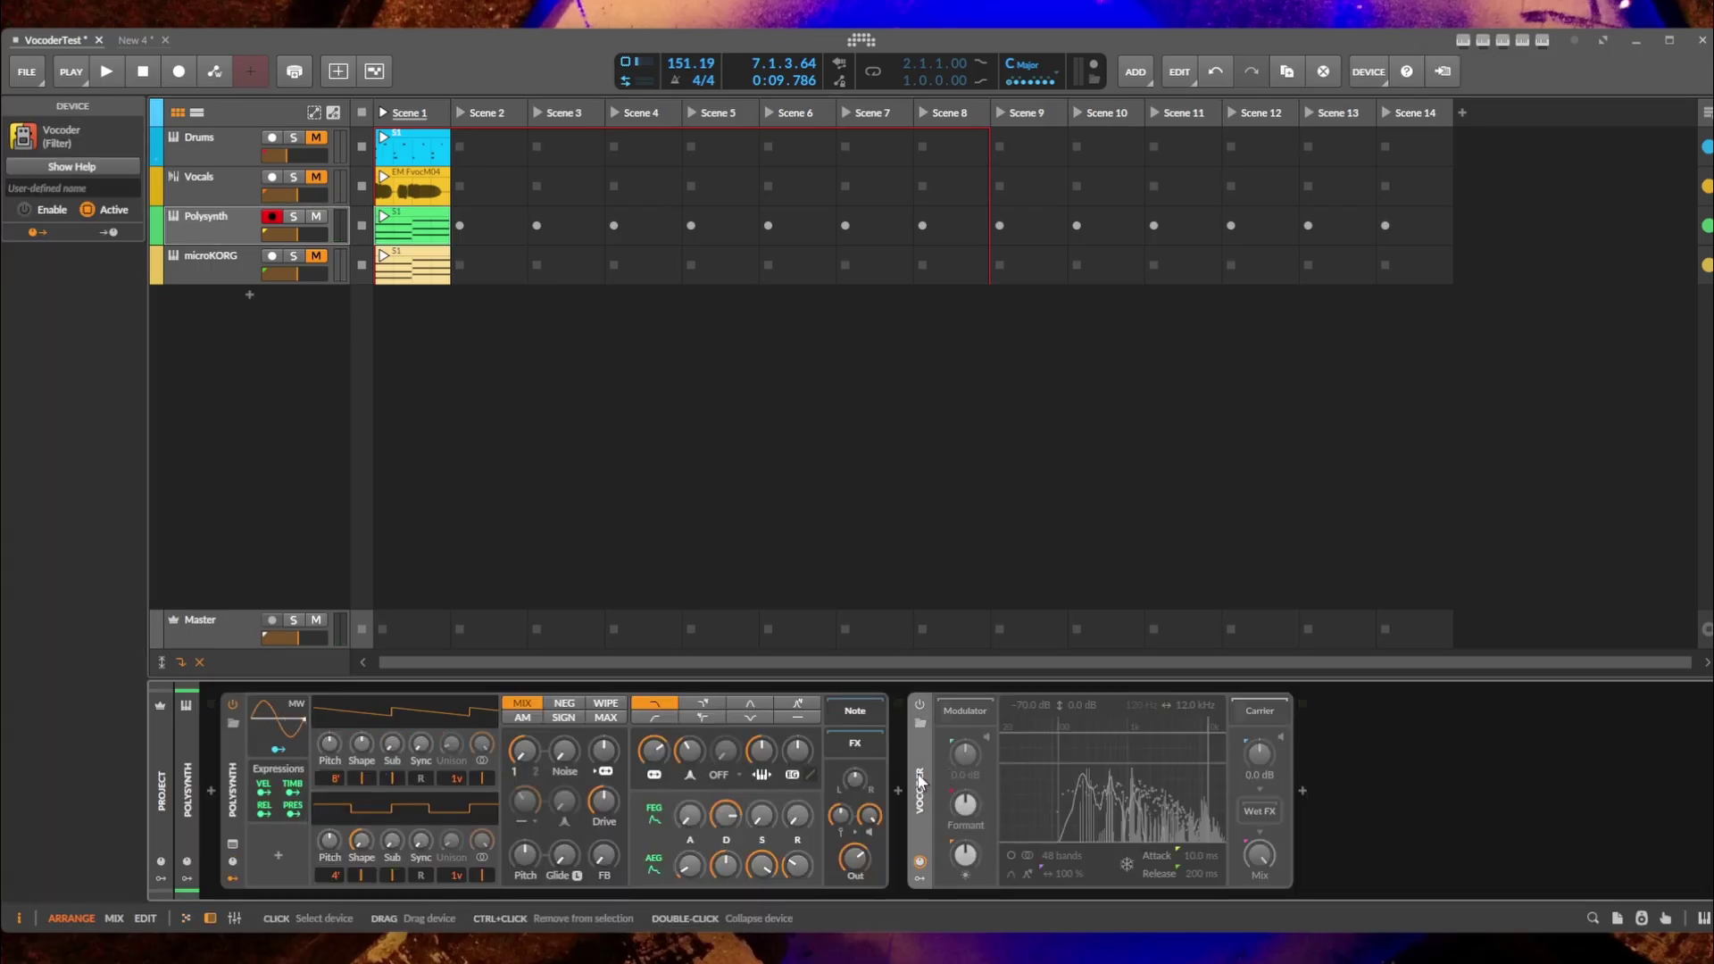
click(920, 705)
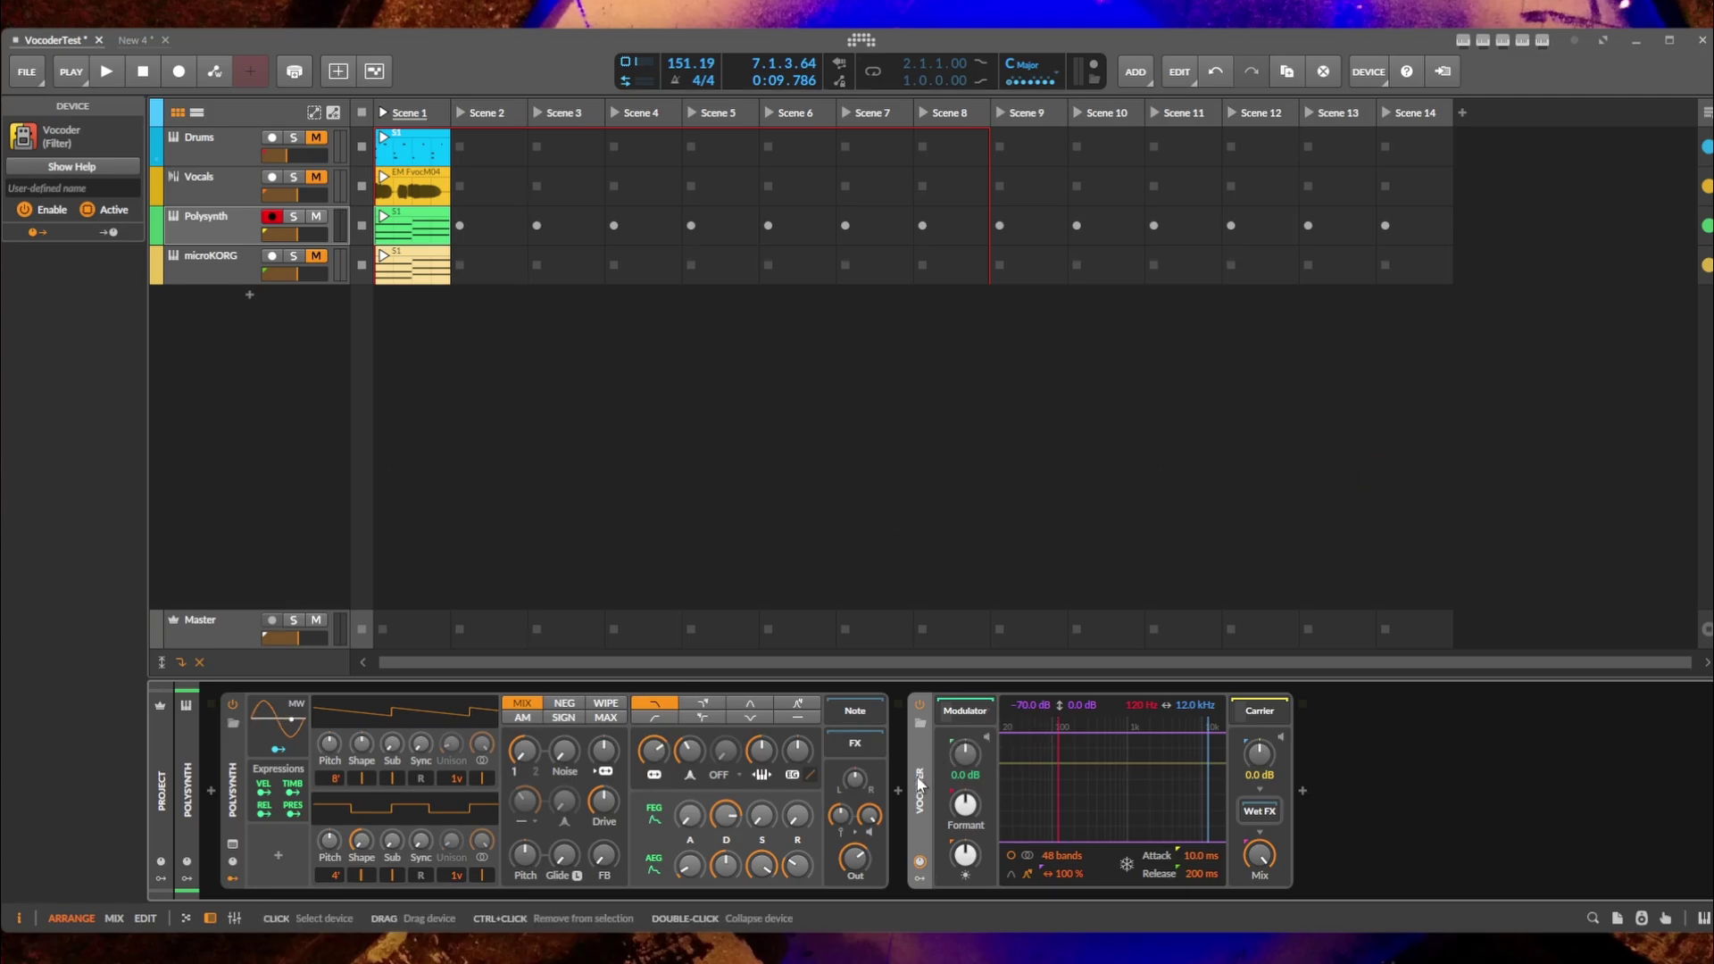
Expand and collapse the Vocoder's modulator chain, then show and hide its Brown Noise carrier chain.
click(968, 714)
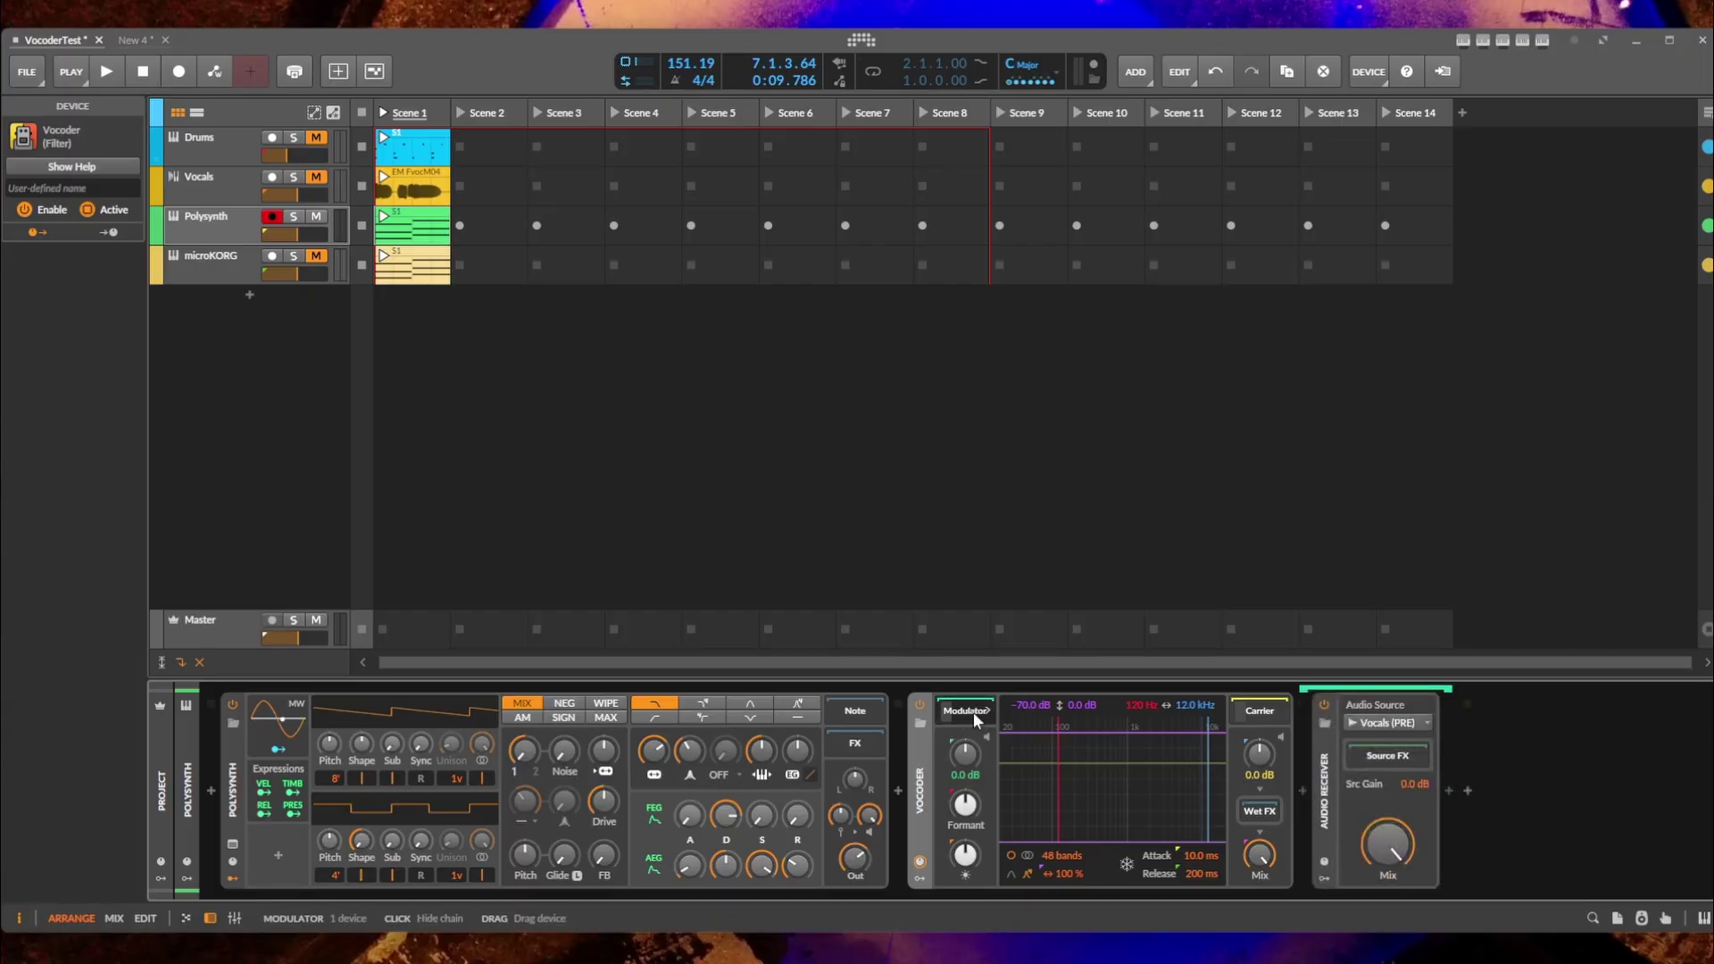
click(984, 709)
click(1260, 711)
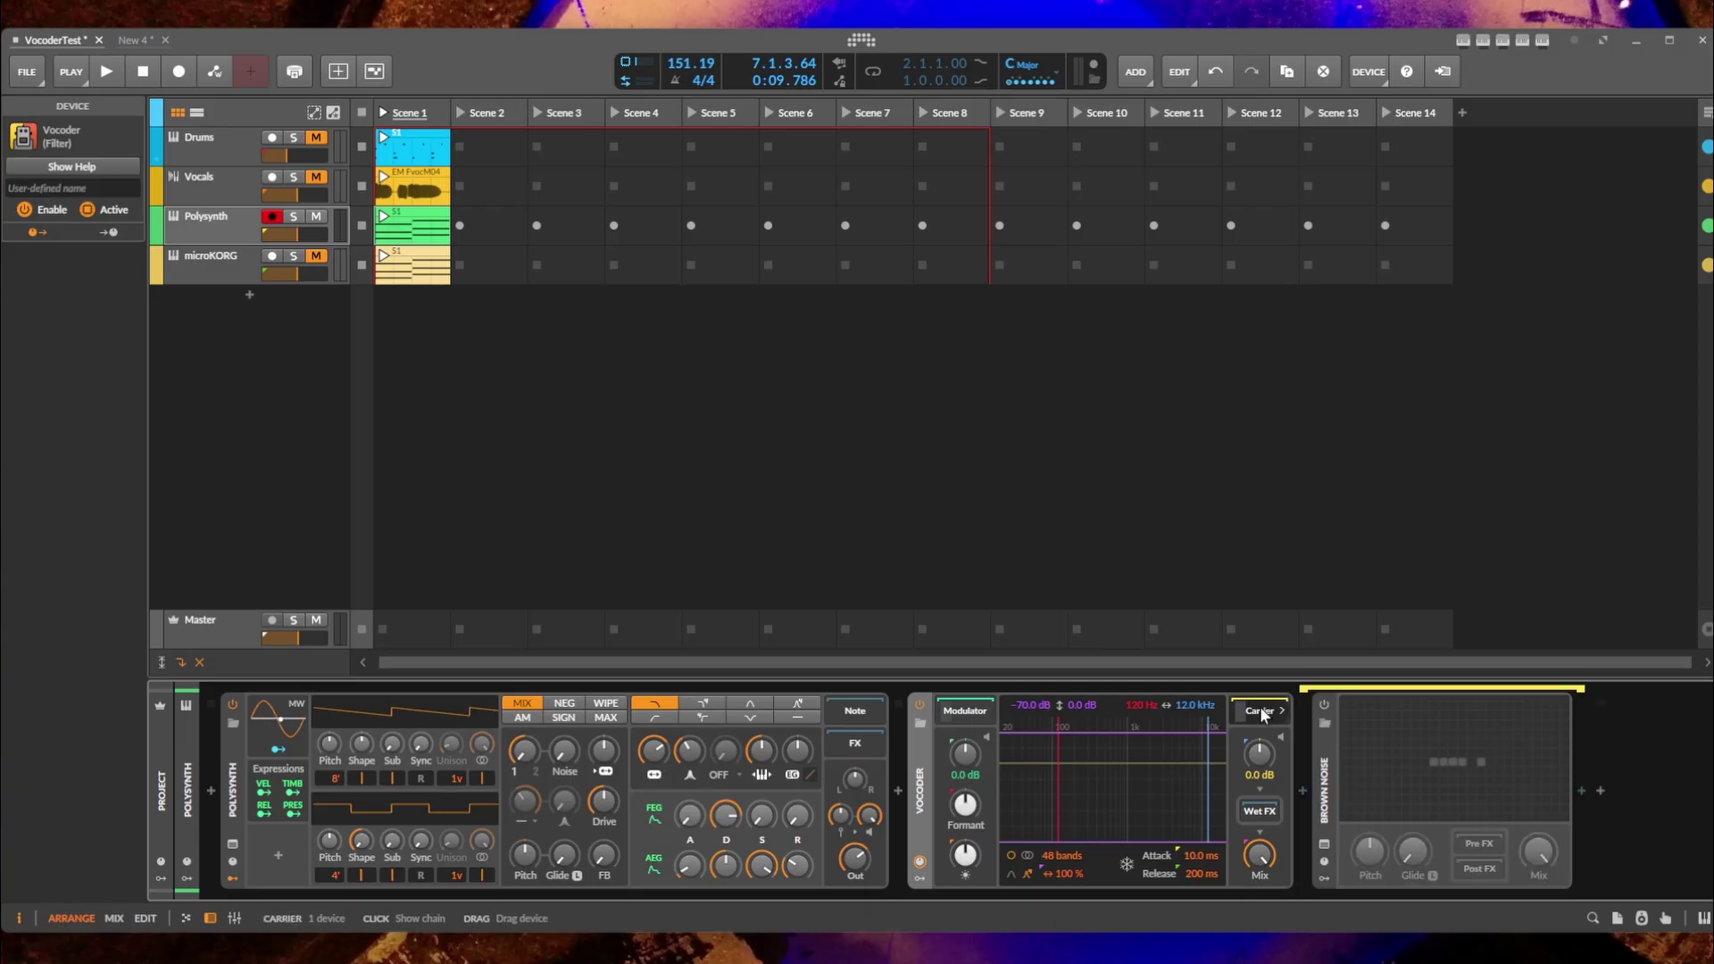
click(1260, 712)
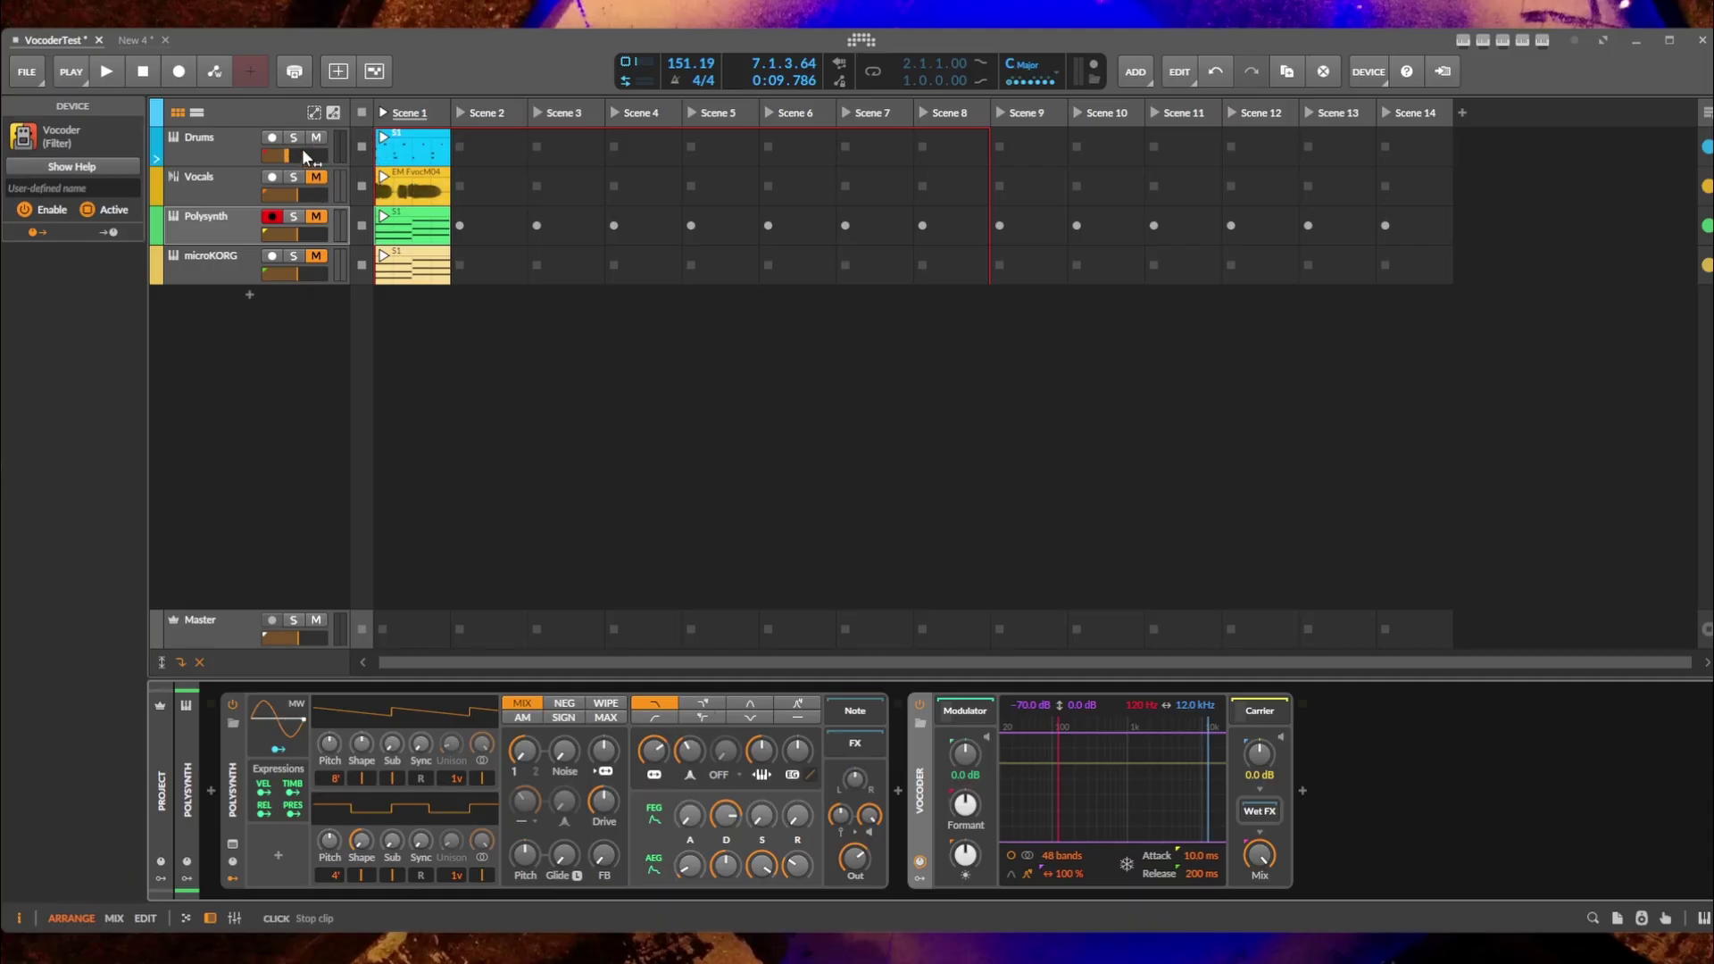
Launch Scene 1, unmute the Vocals track, and return to the Polysynth track's Vocoder chain.
click(392, 146)
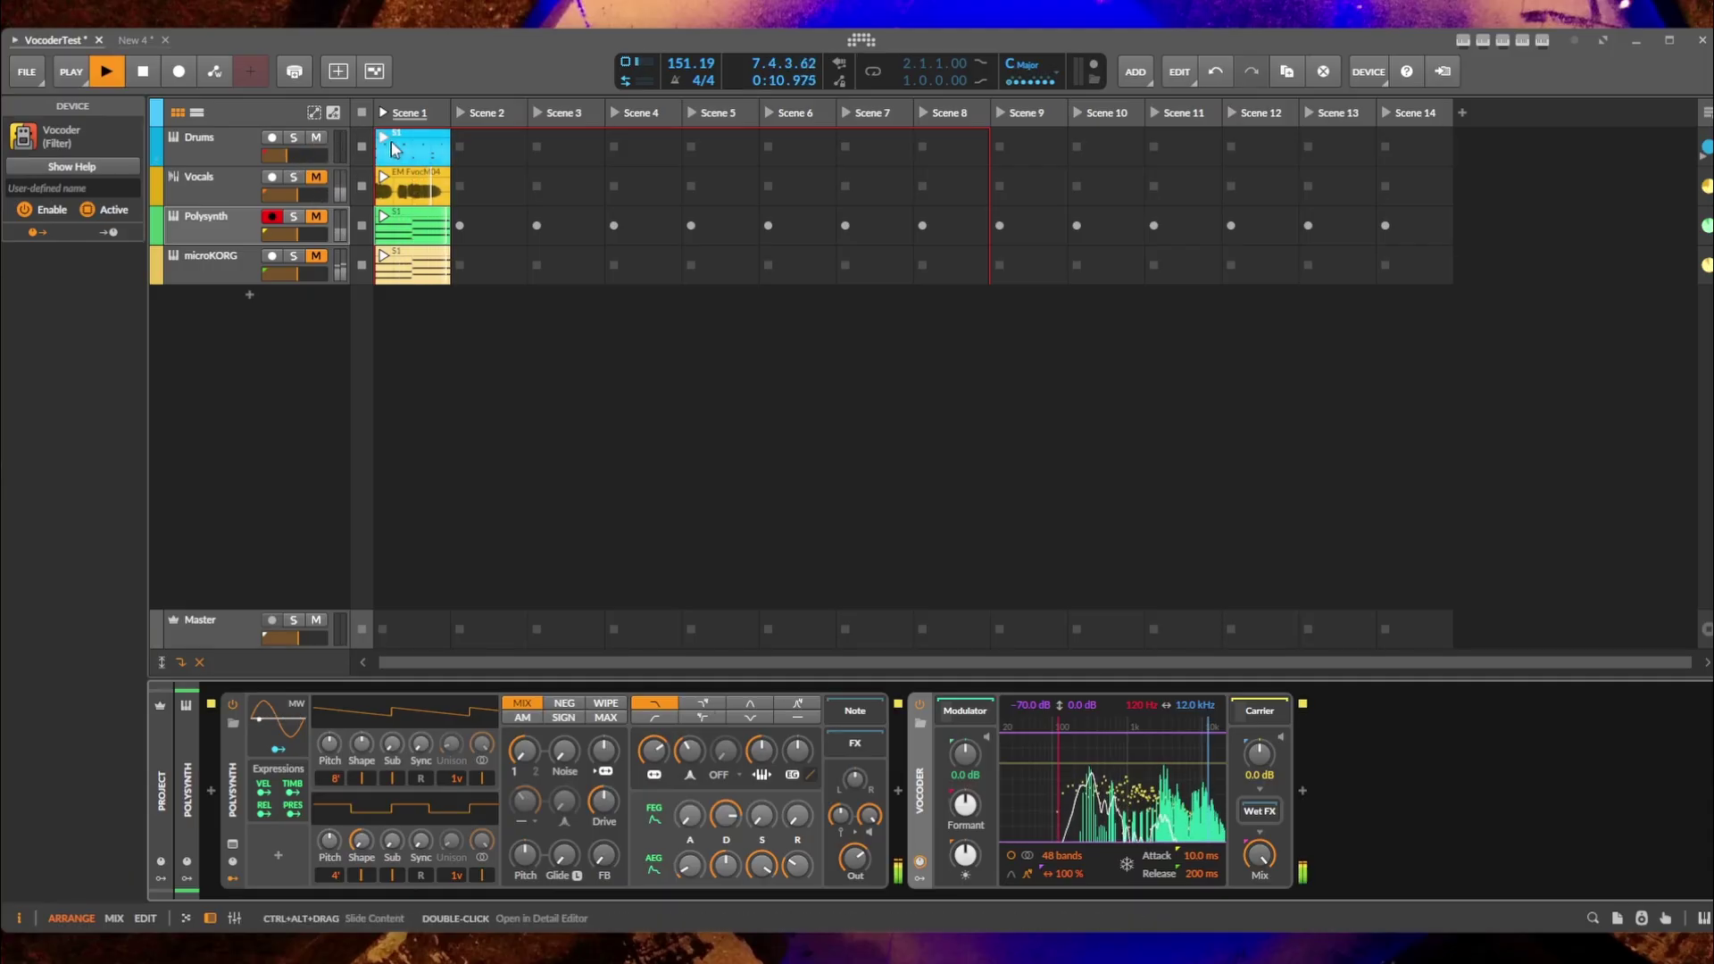
click(223, 136)
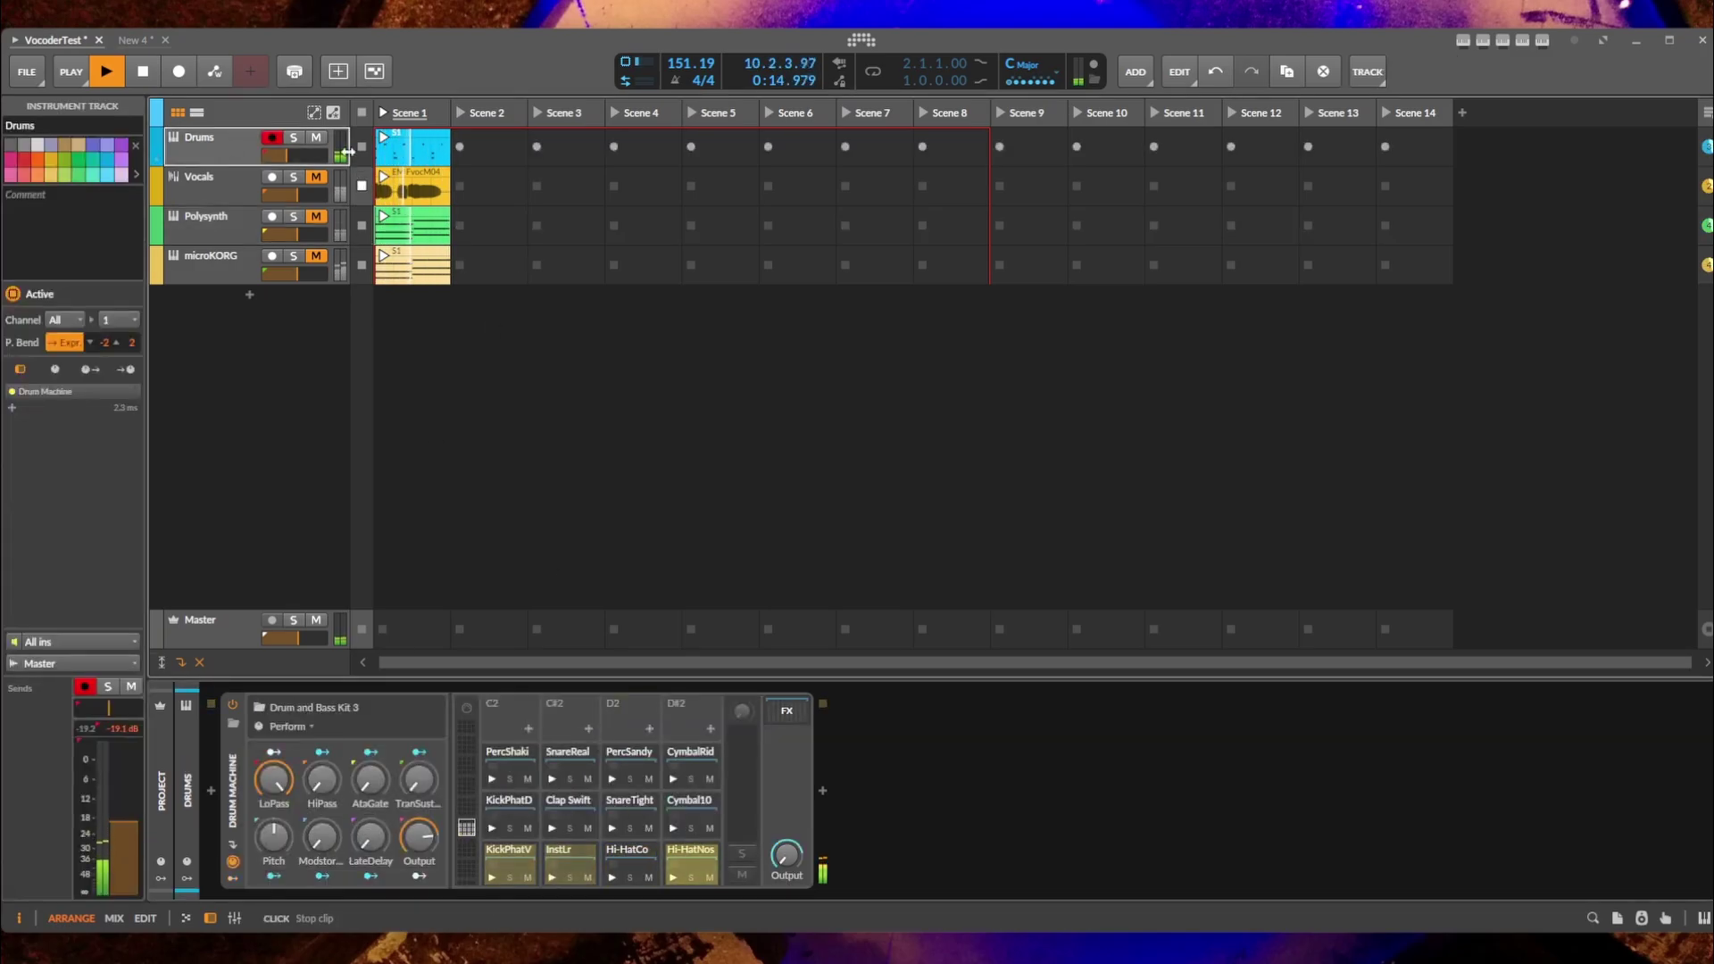
click(212, 180)
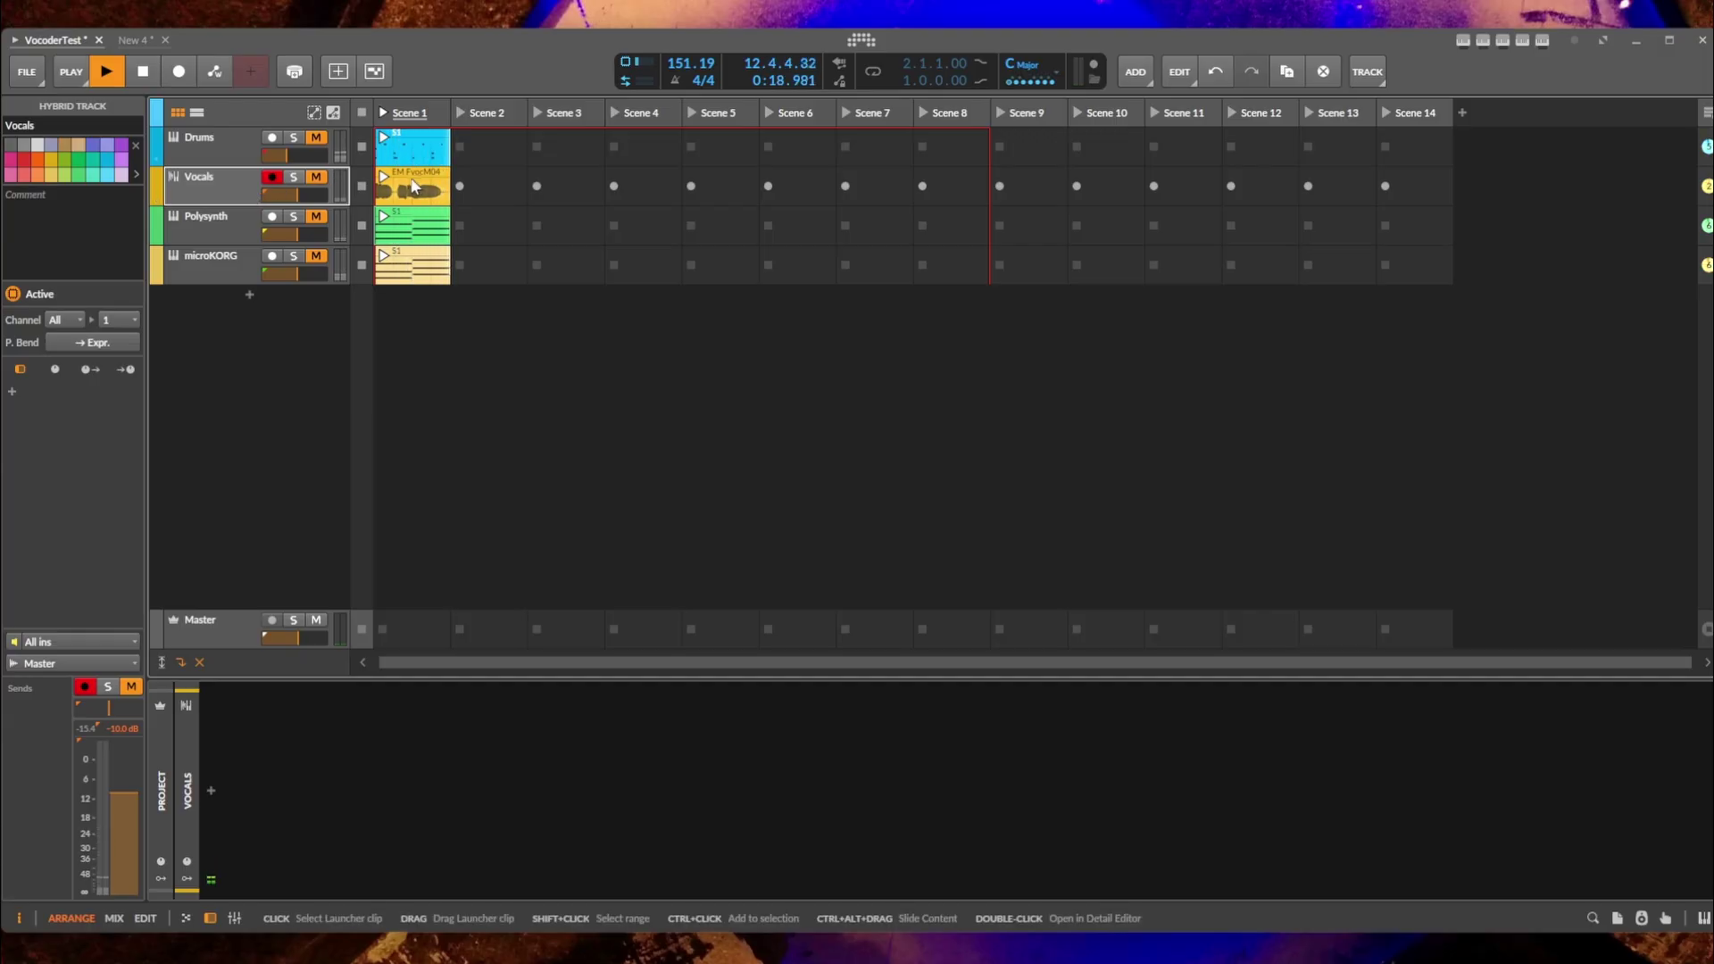
click(317, 178)
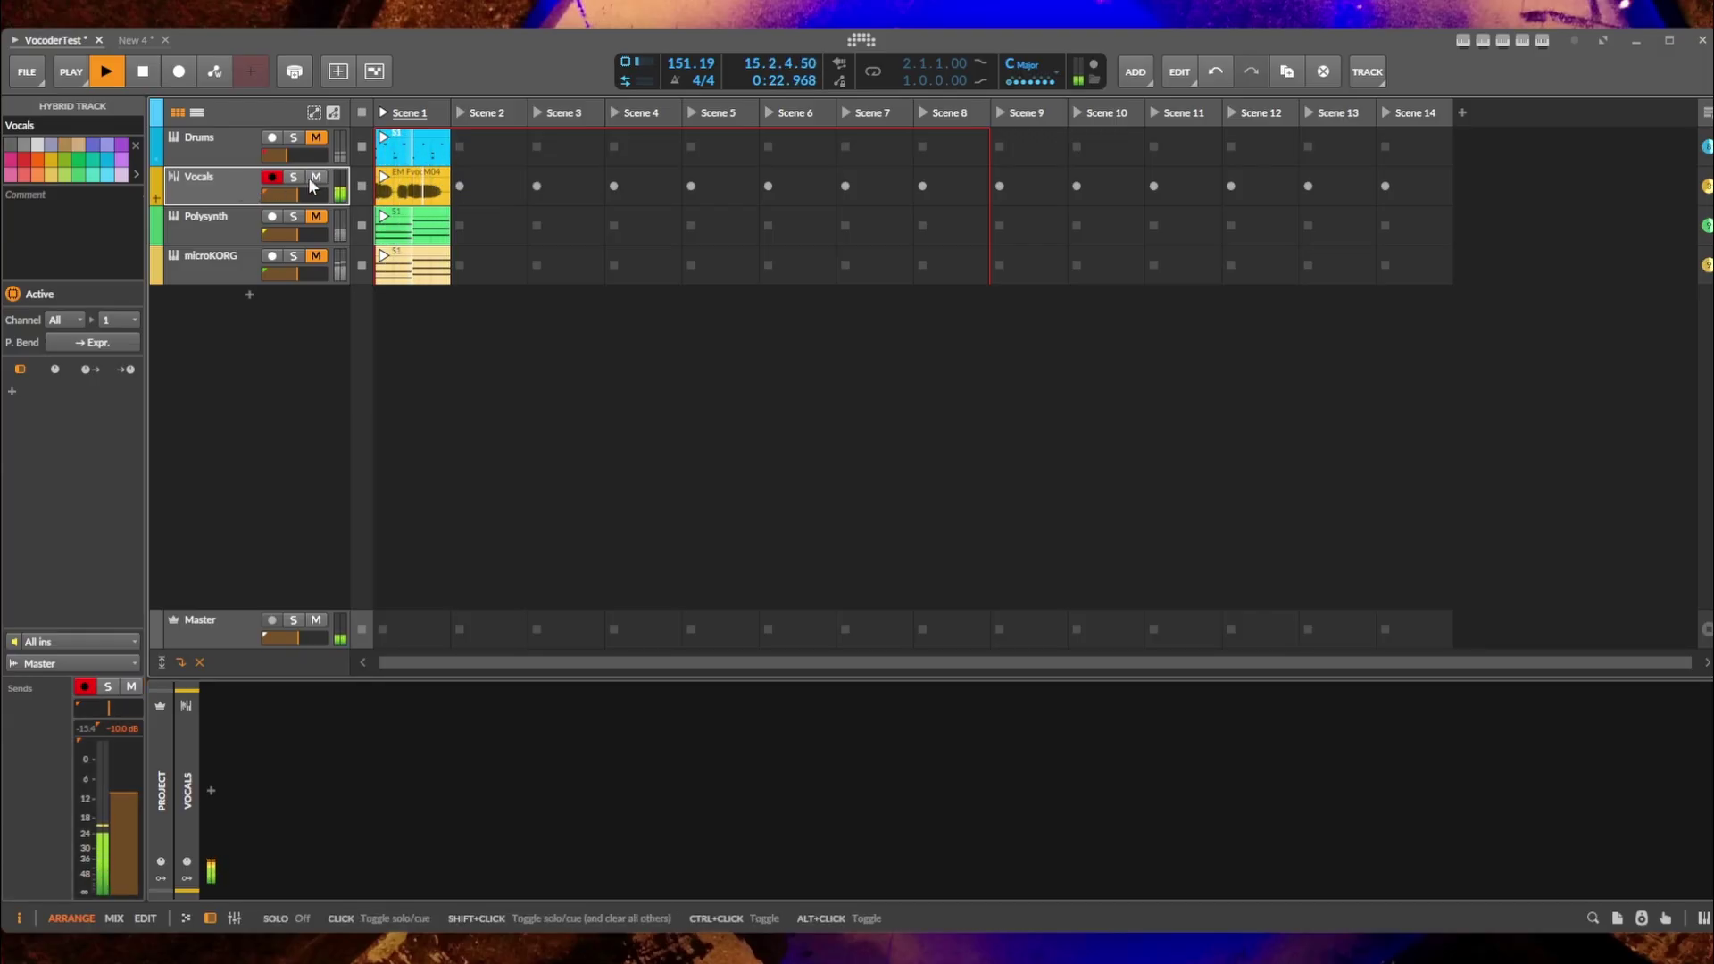
click(223, 216)
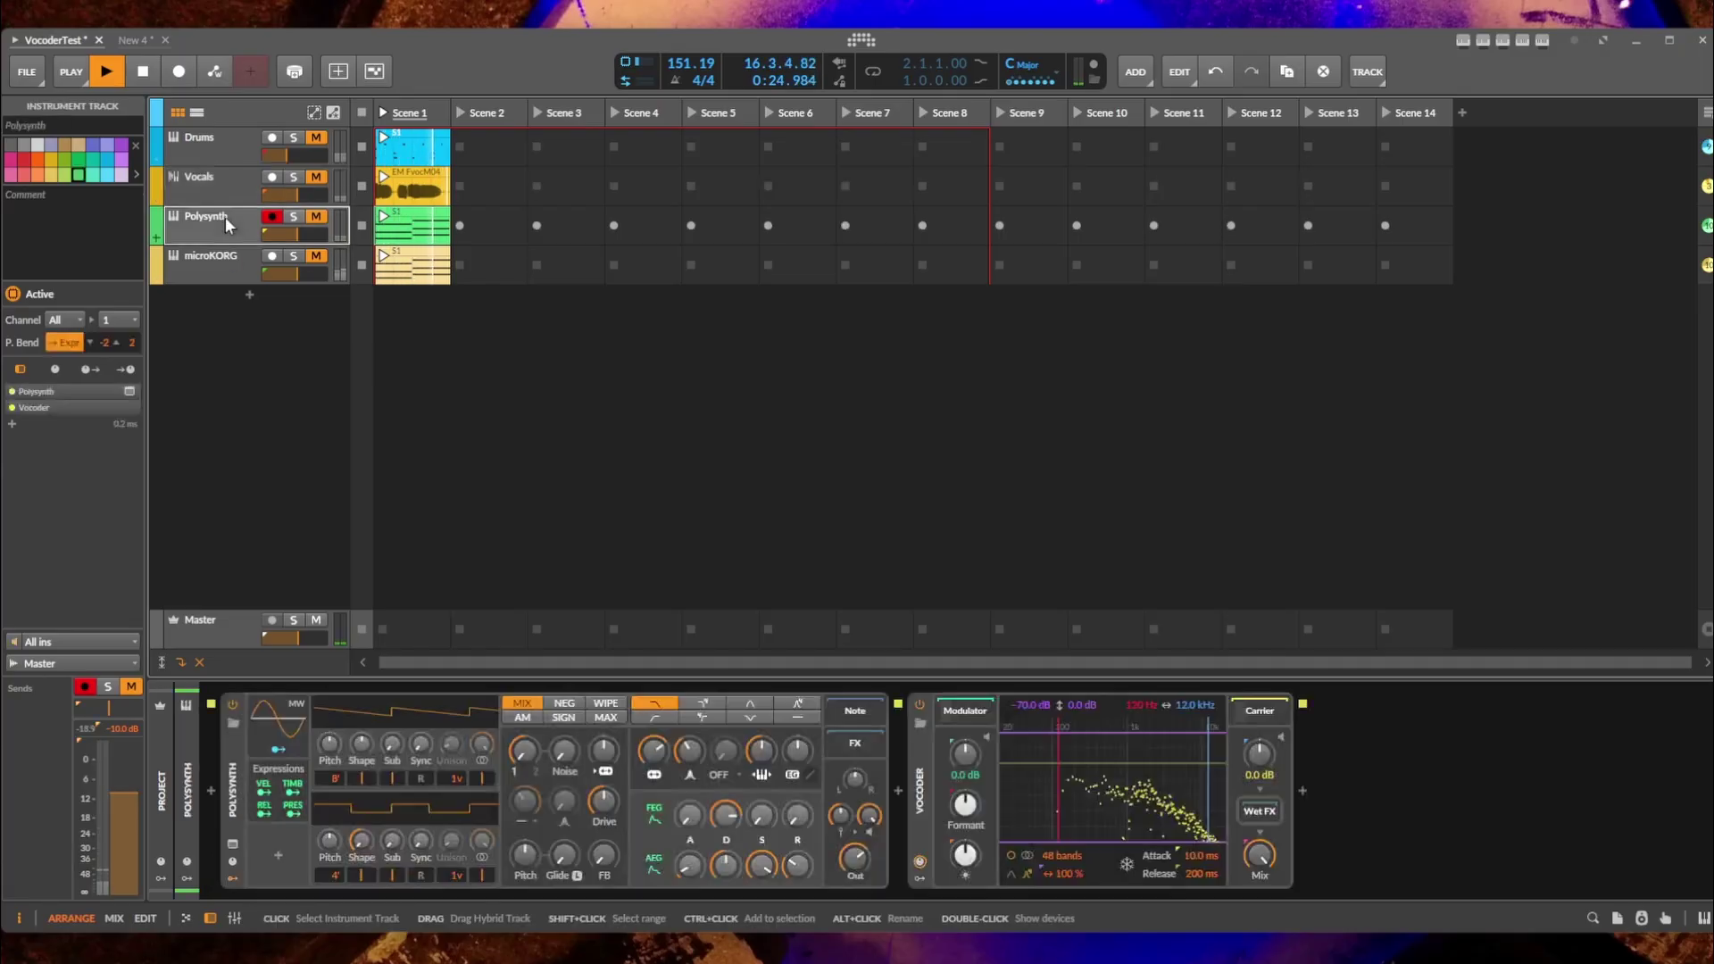
Show the Vocals (PRE) Audio Receiver modulator, raise formant shift to +15.84 st, then stop playback.
click(981, 711)
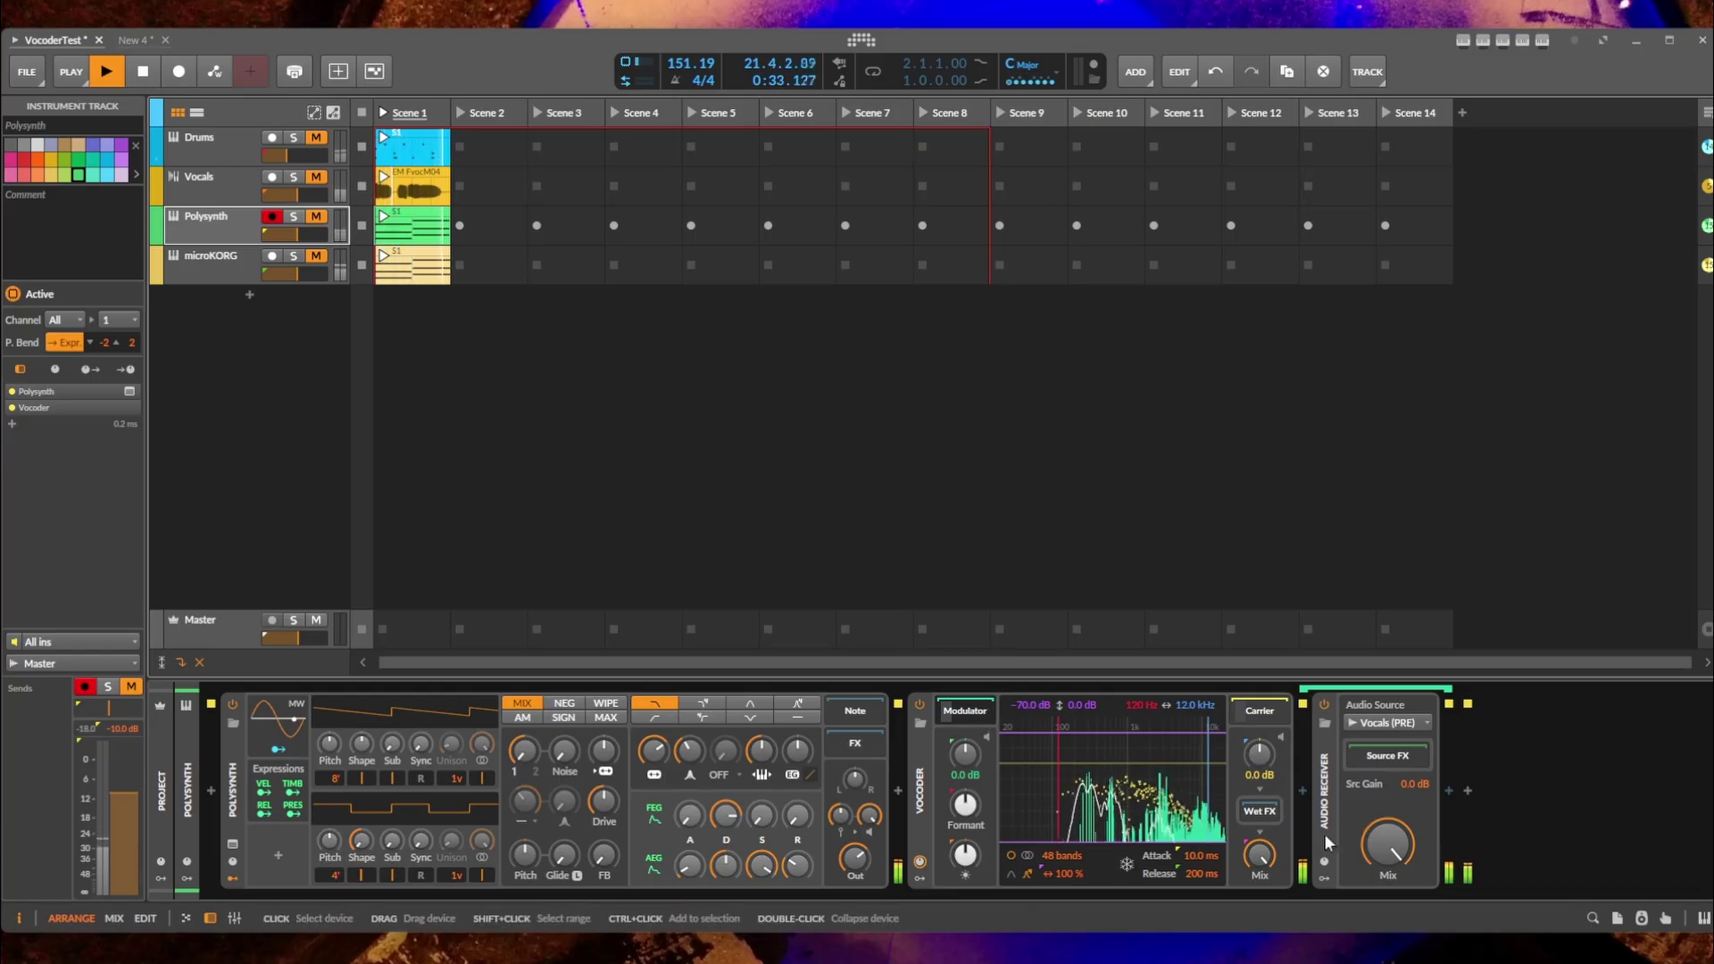
click(1328, 809)
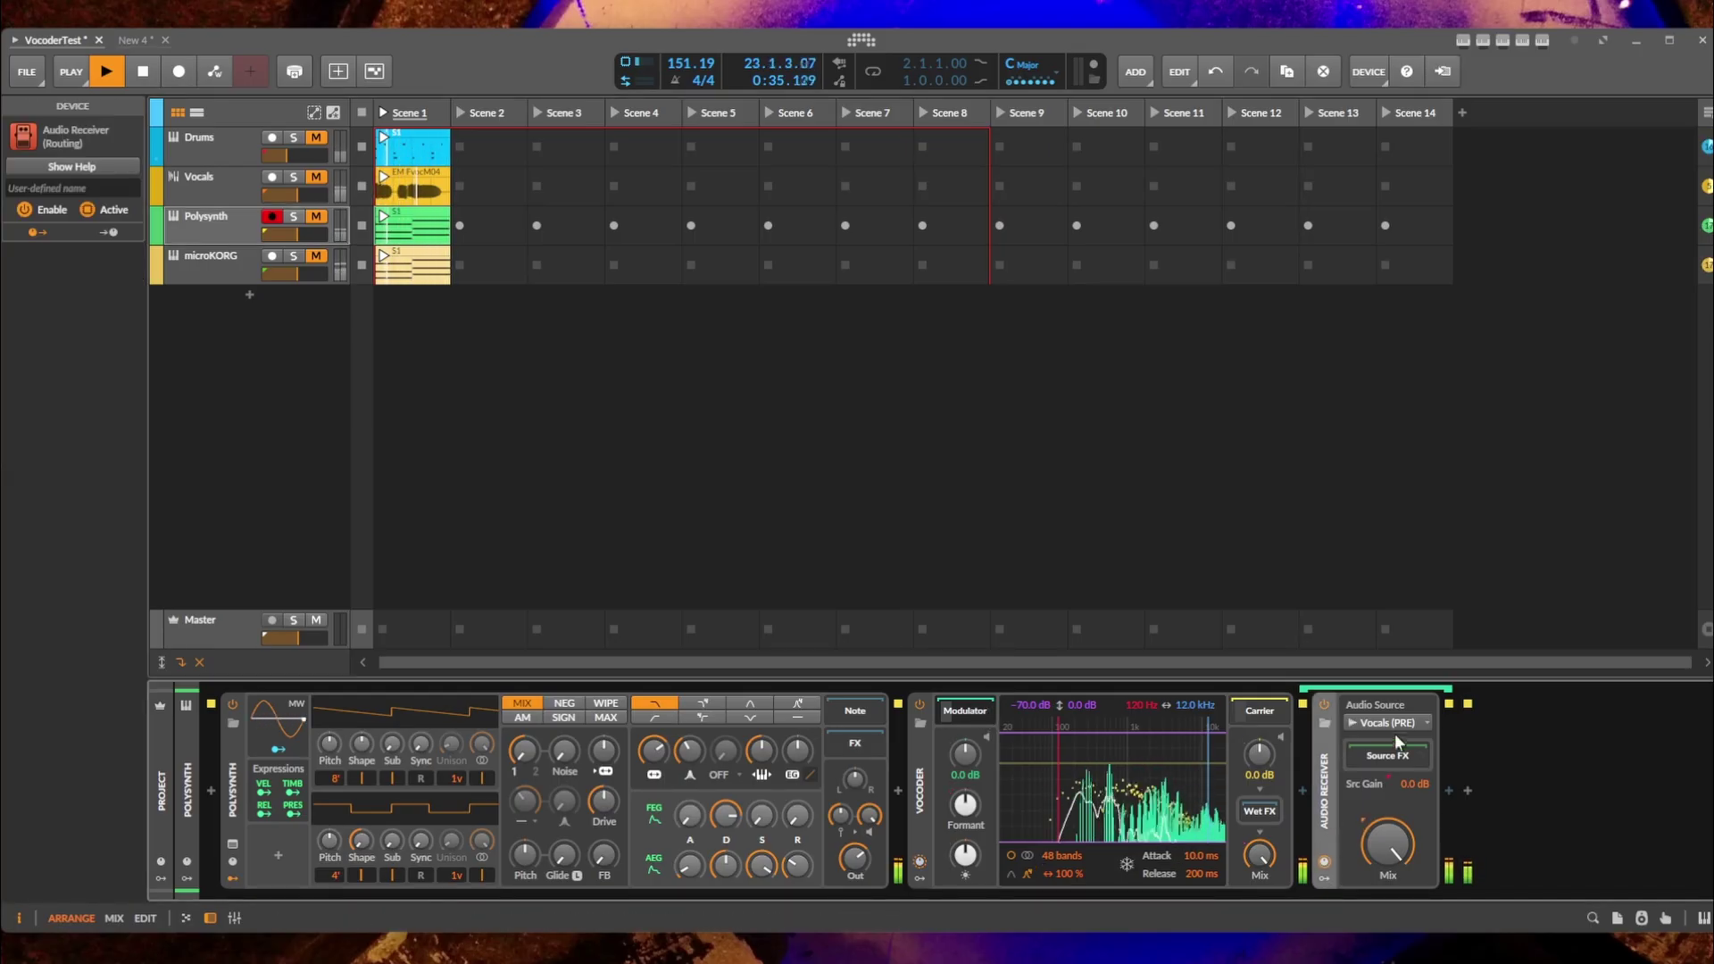
click(983, 712)
click(984, 713)
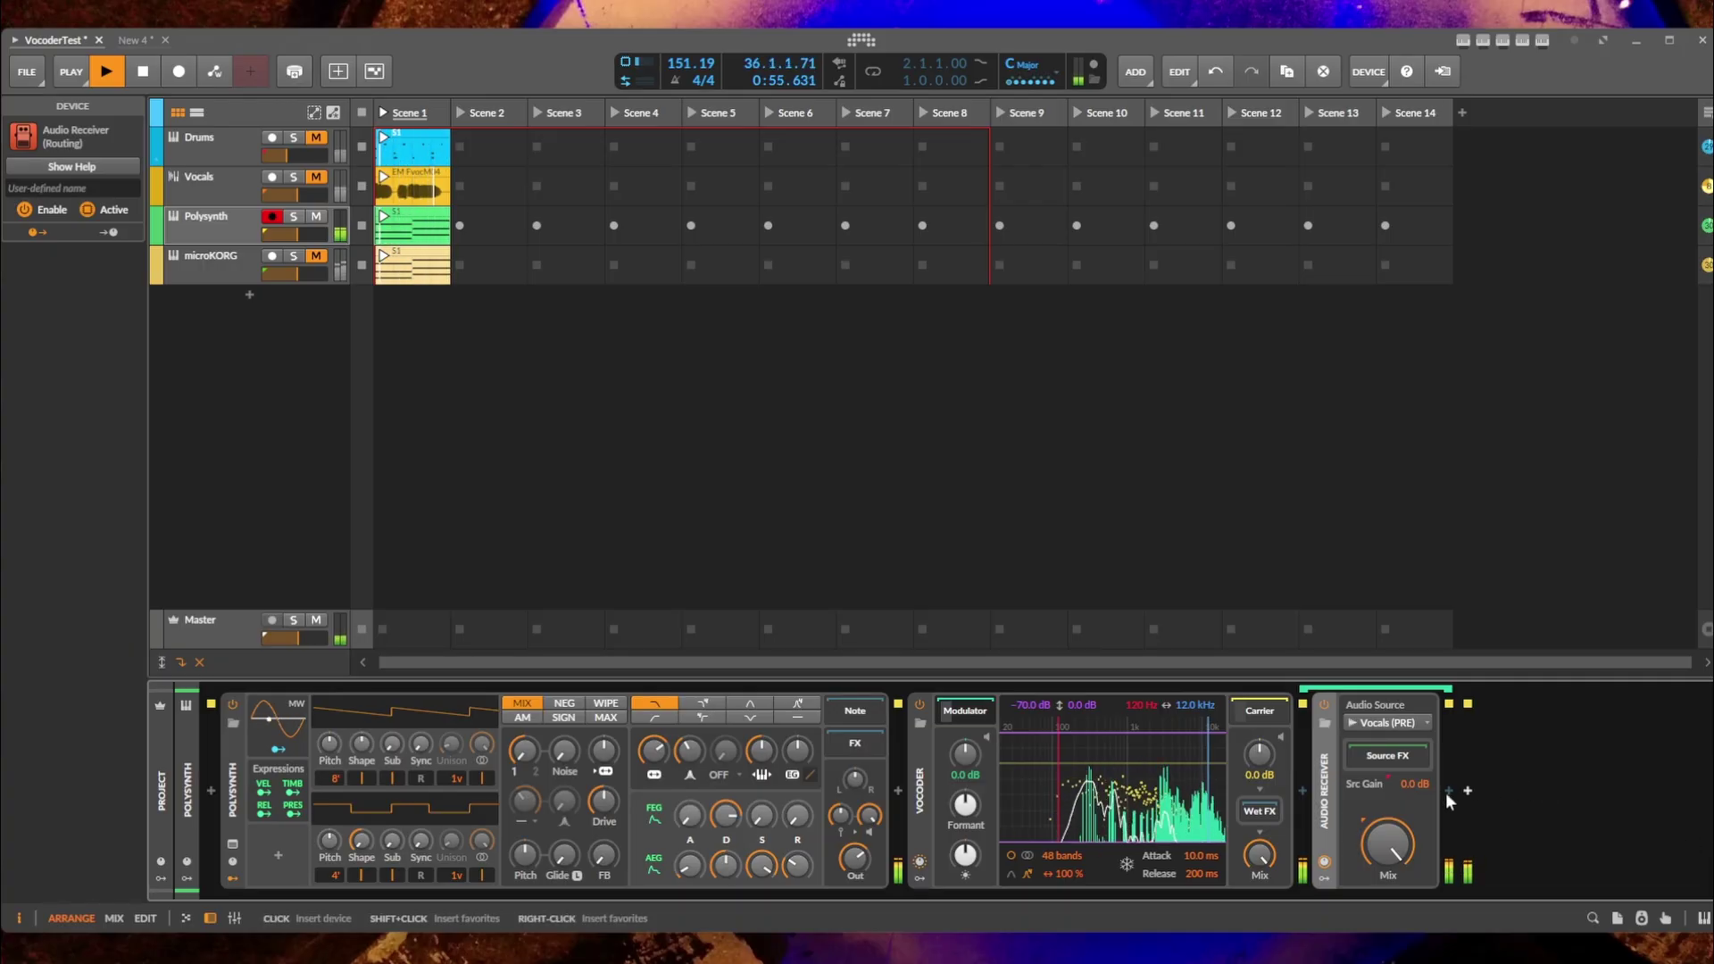
mouse_move(965, 803)
mouse_down()
mouse_move(965, 763)
mouse_move(965, 812)
mouse_up()
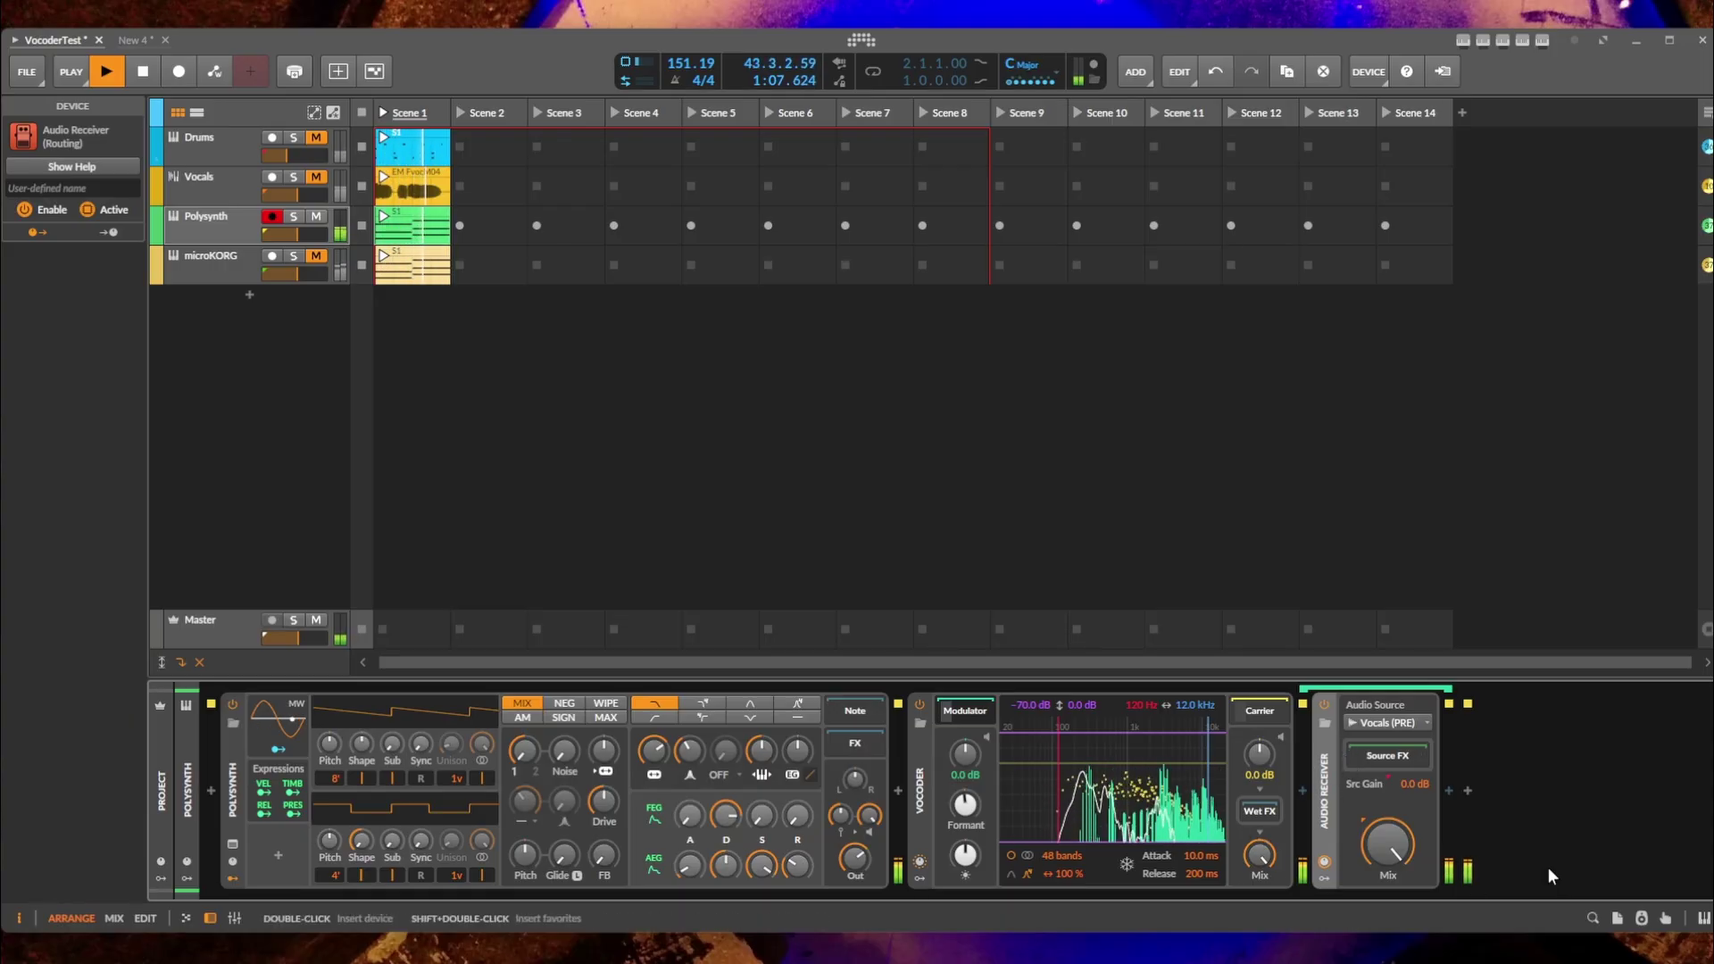
key(space)
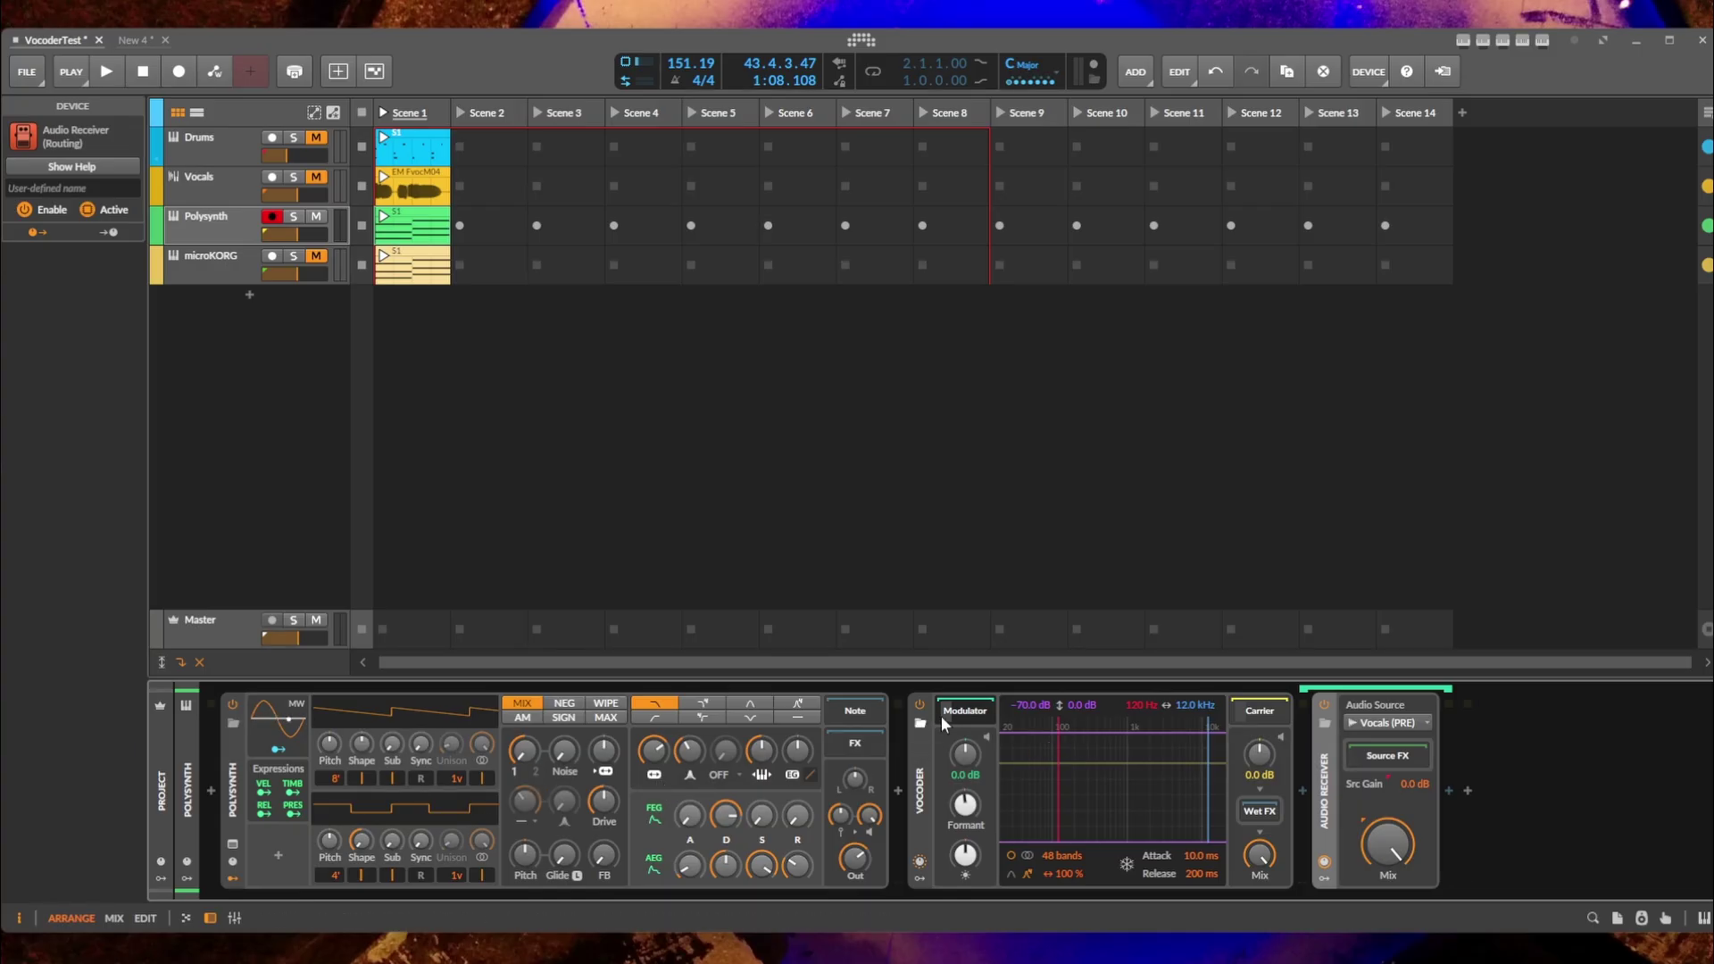
Try the Polysynth inside the Vocoder's carrier chain, then move it back in front of the Vocoder.
click(1268, 711)
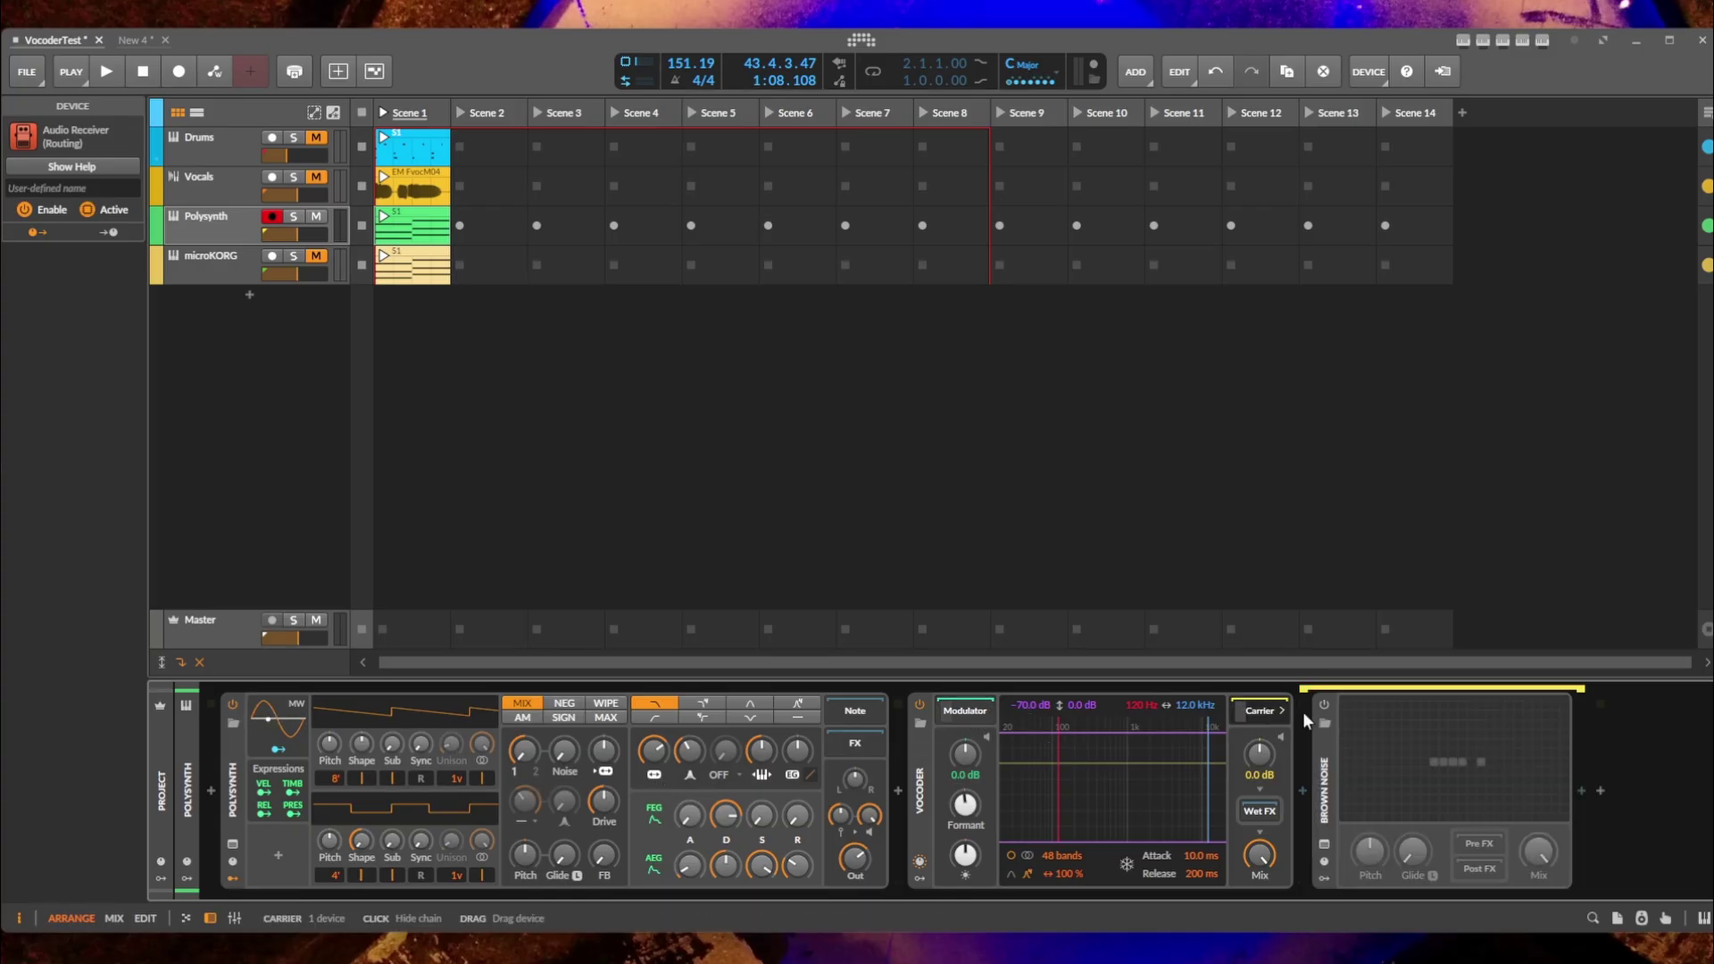
drag(230, 769, 1322, 782)
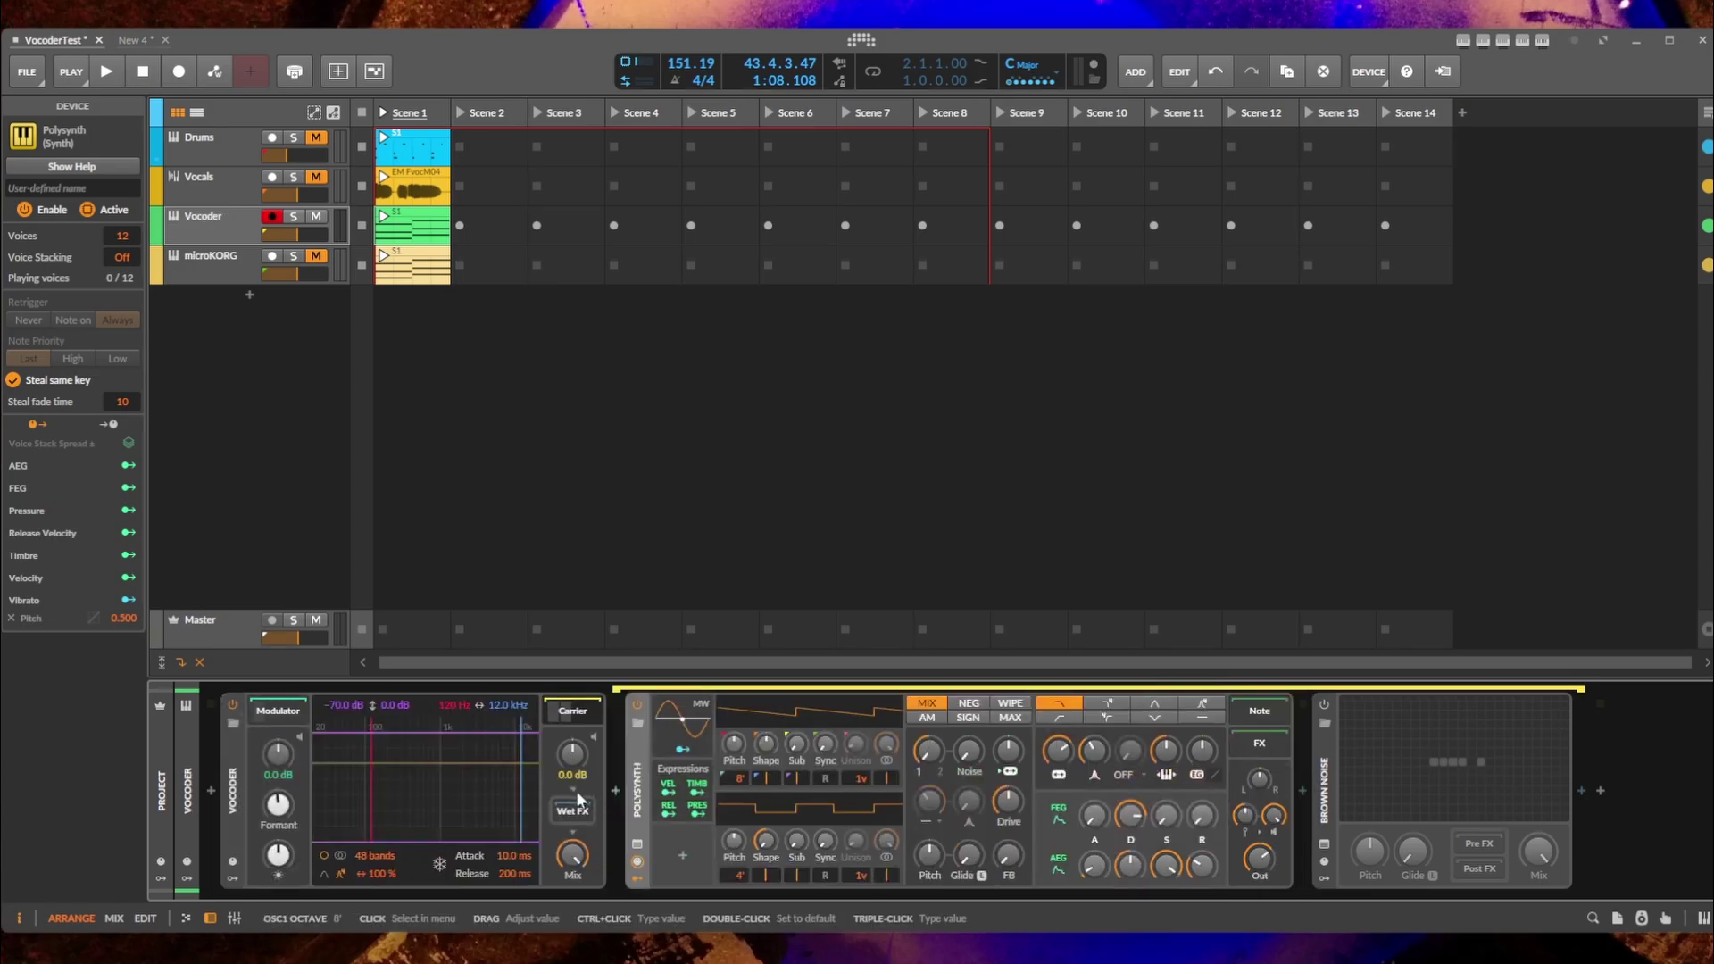
key(space)
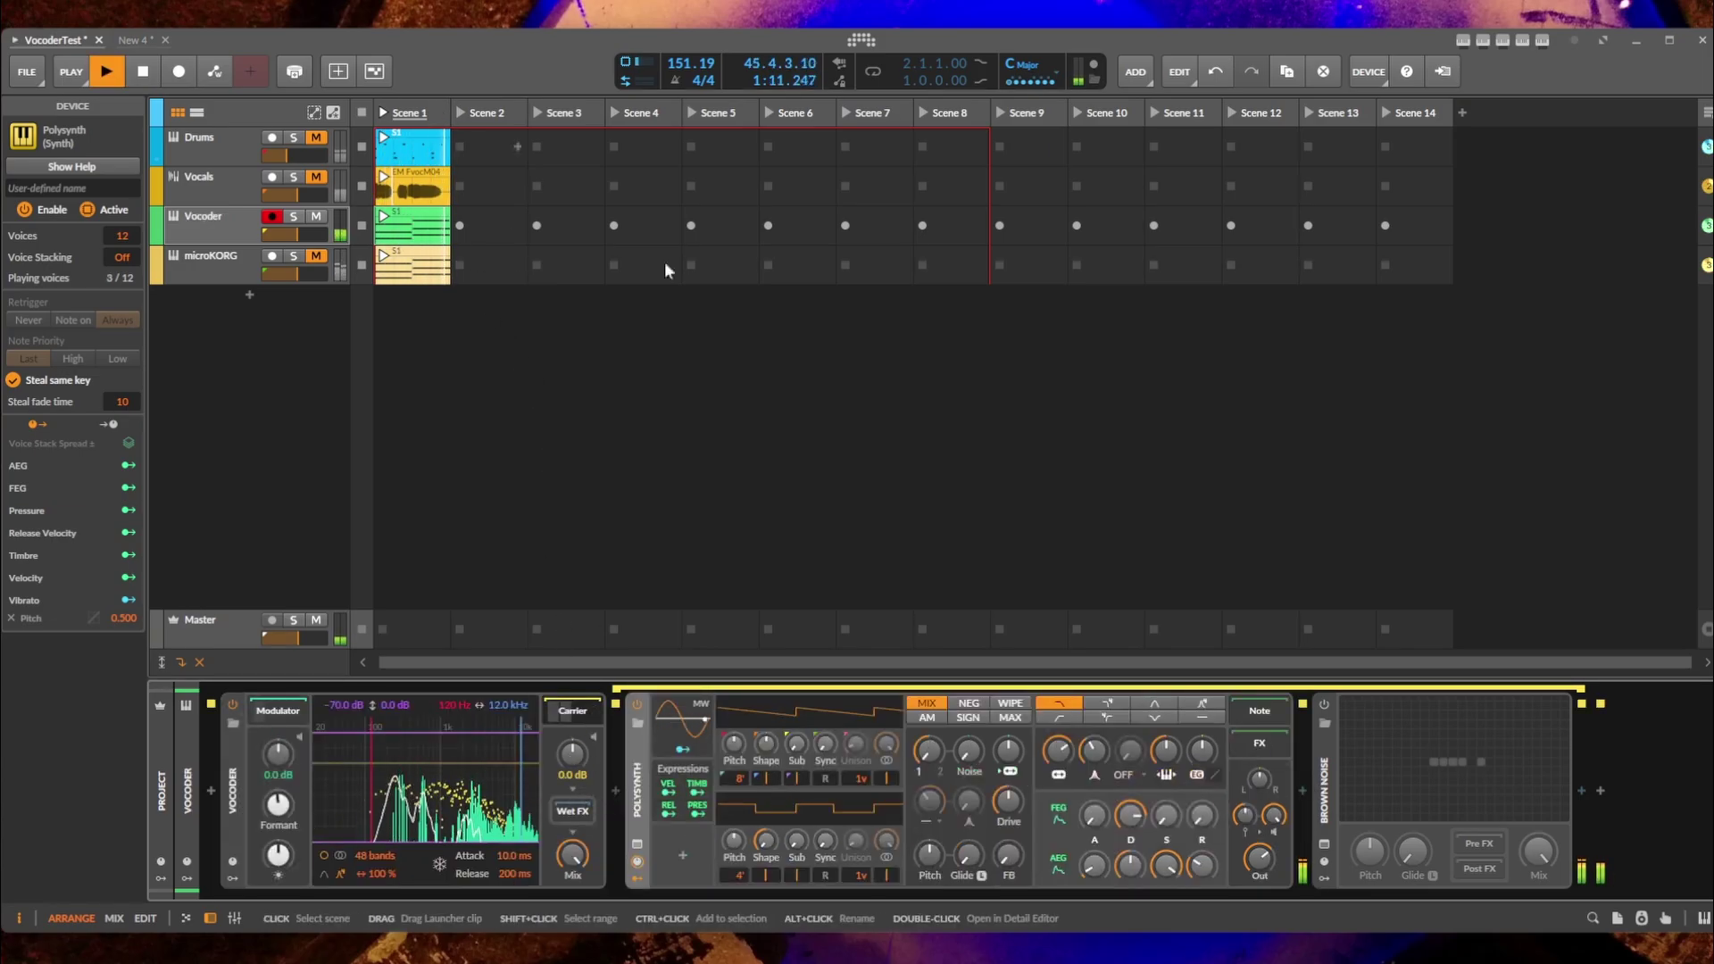
key(space)
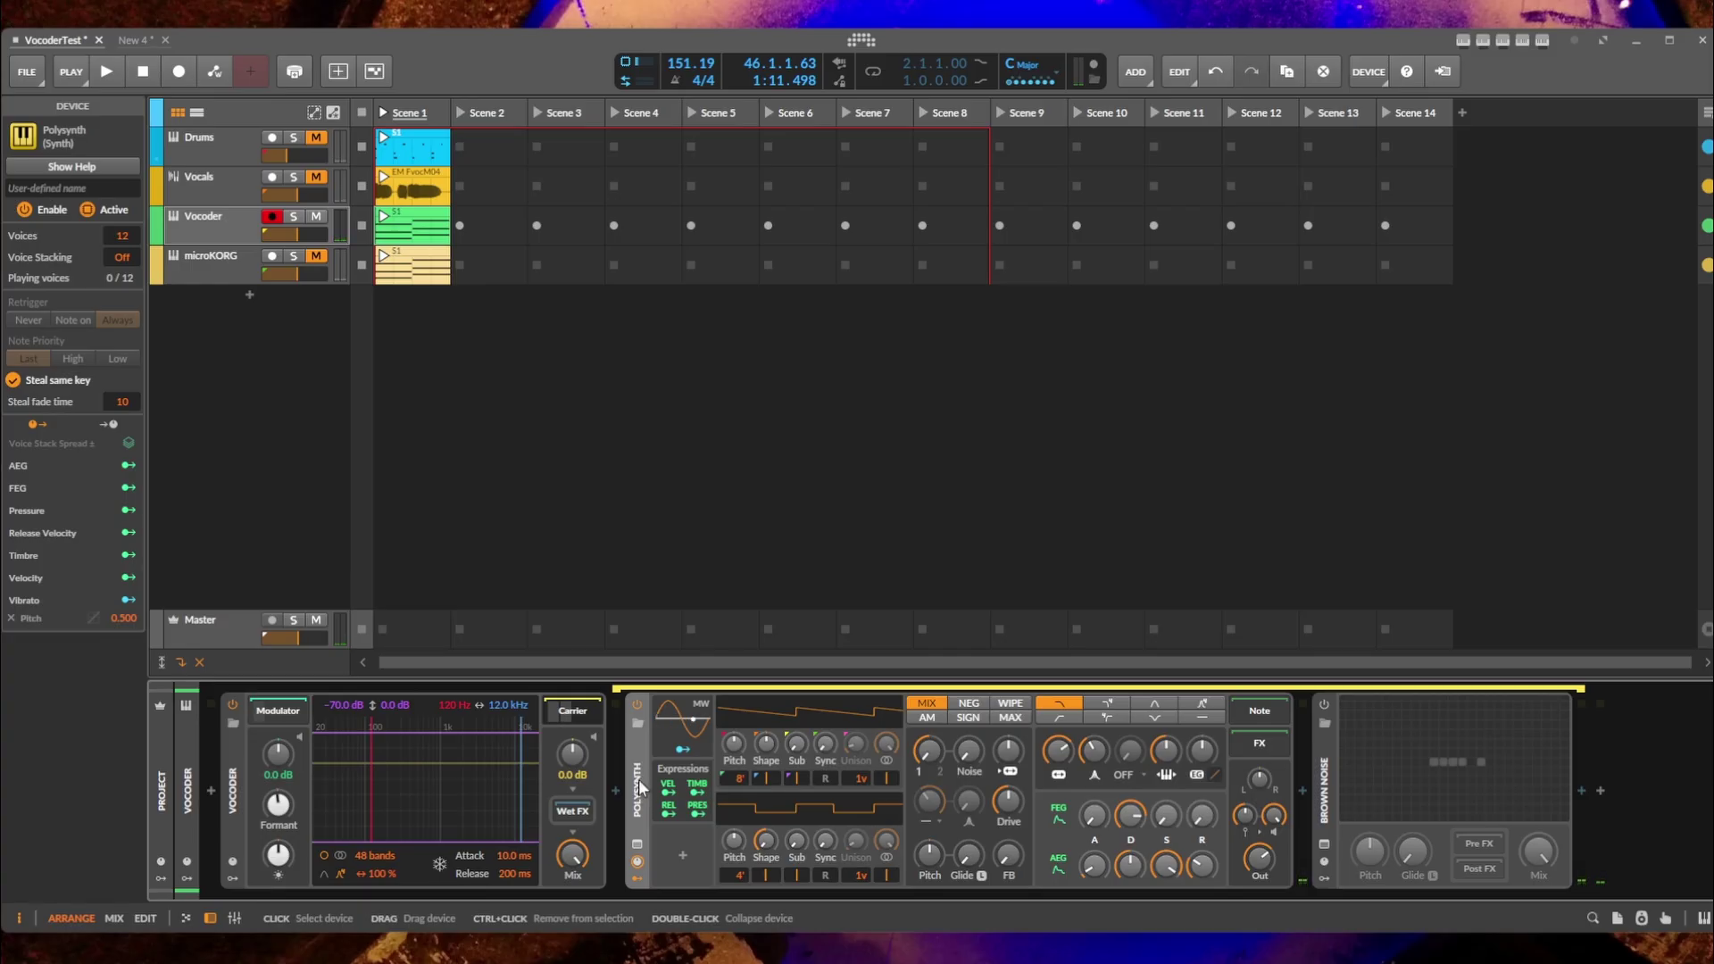
drag(639, 785, 210, 789)
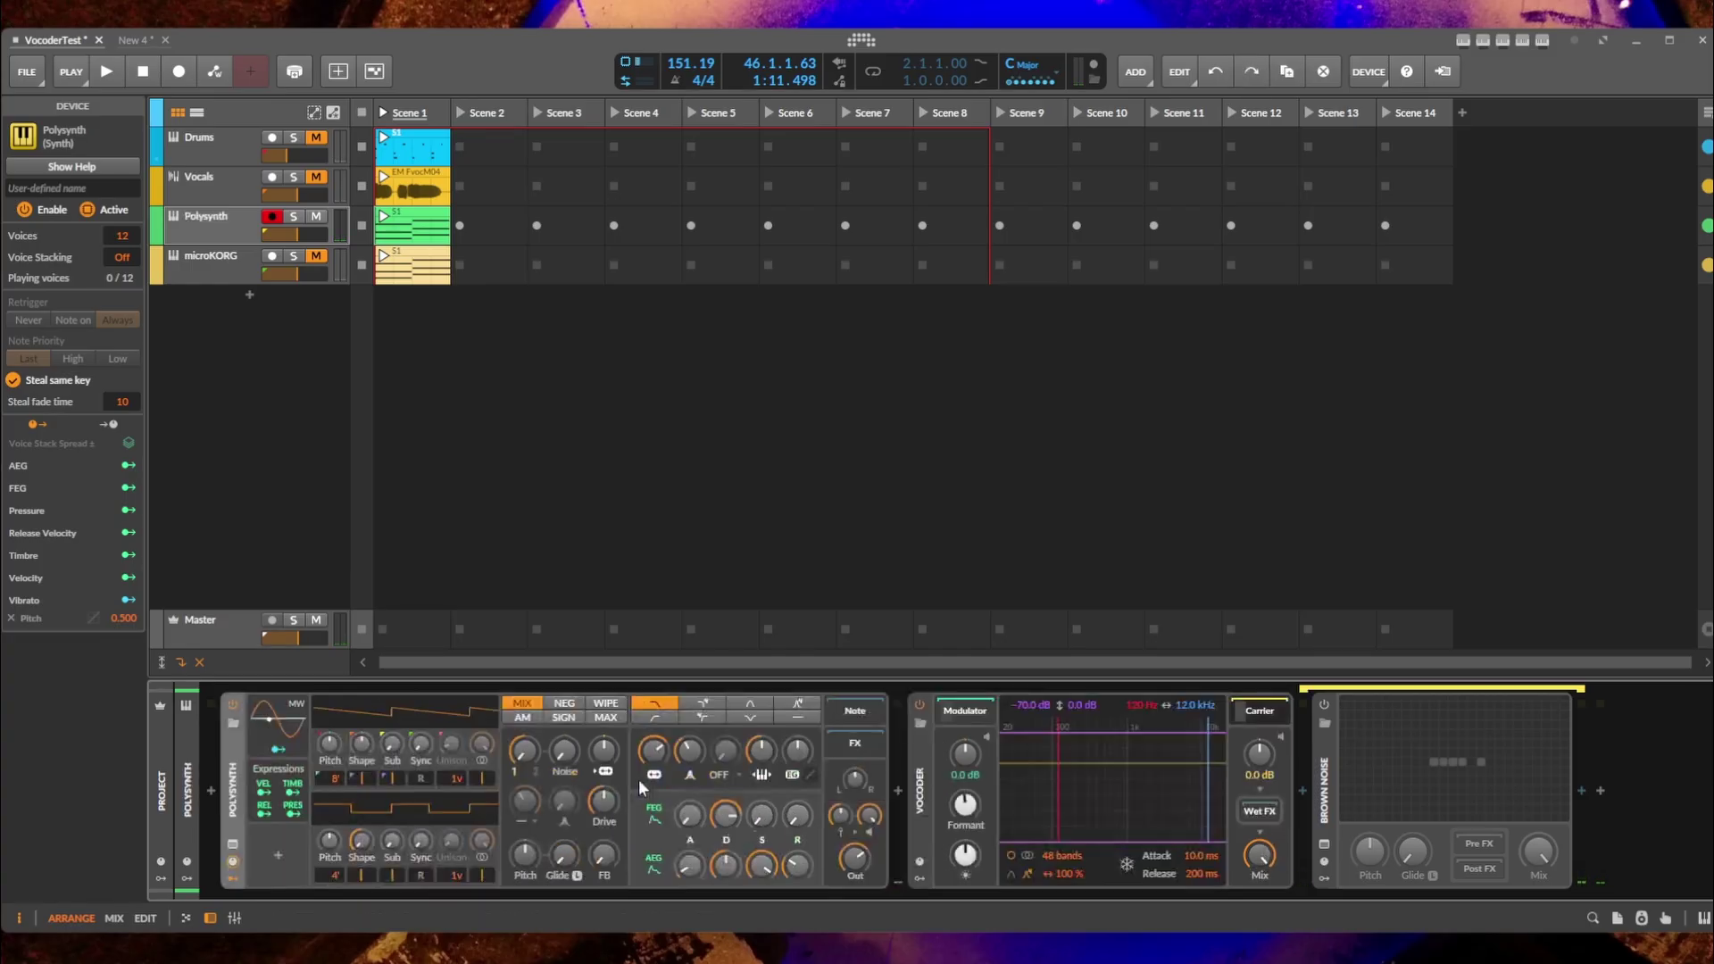
Audition the Brown Noise carrier with the Polysynth off and on, then switch the noise off.
click(1330, 756)
click(1323, 705)
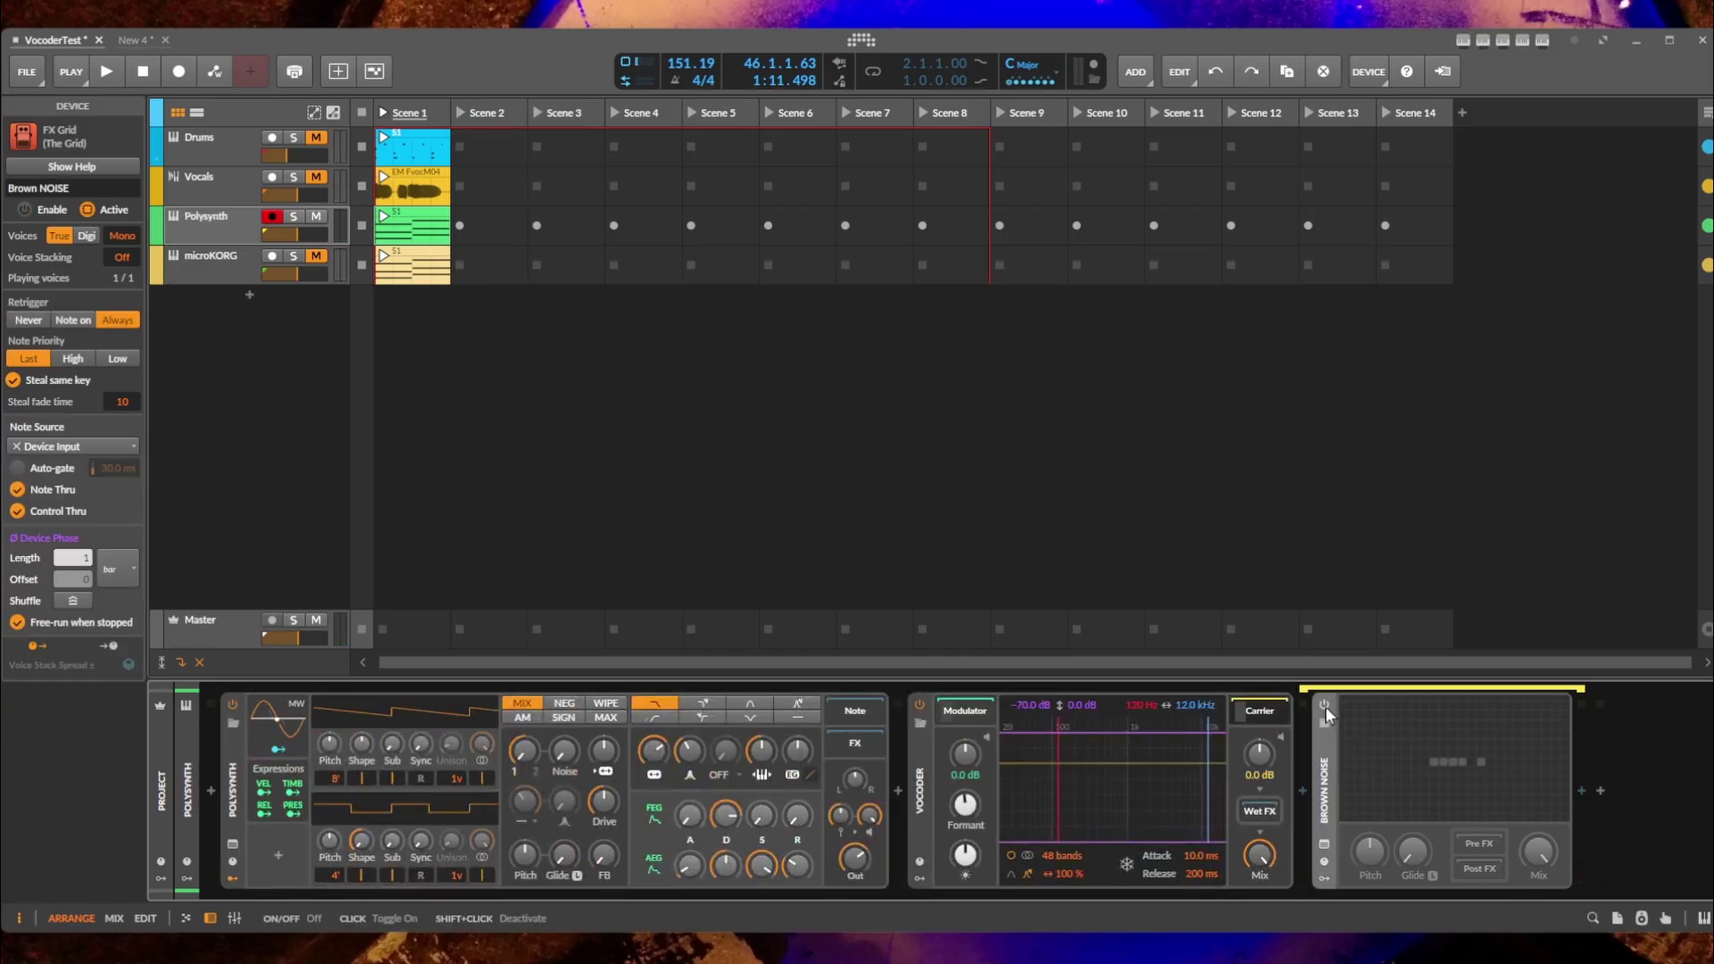
key(space)
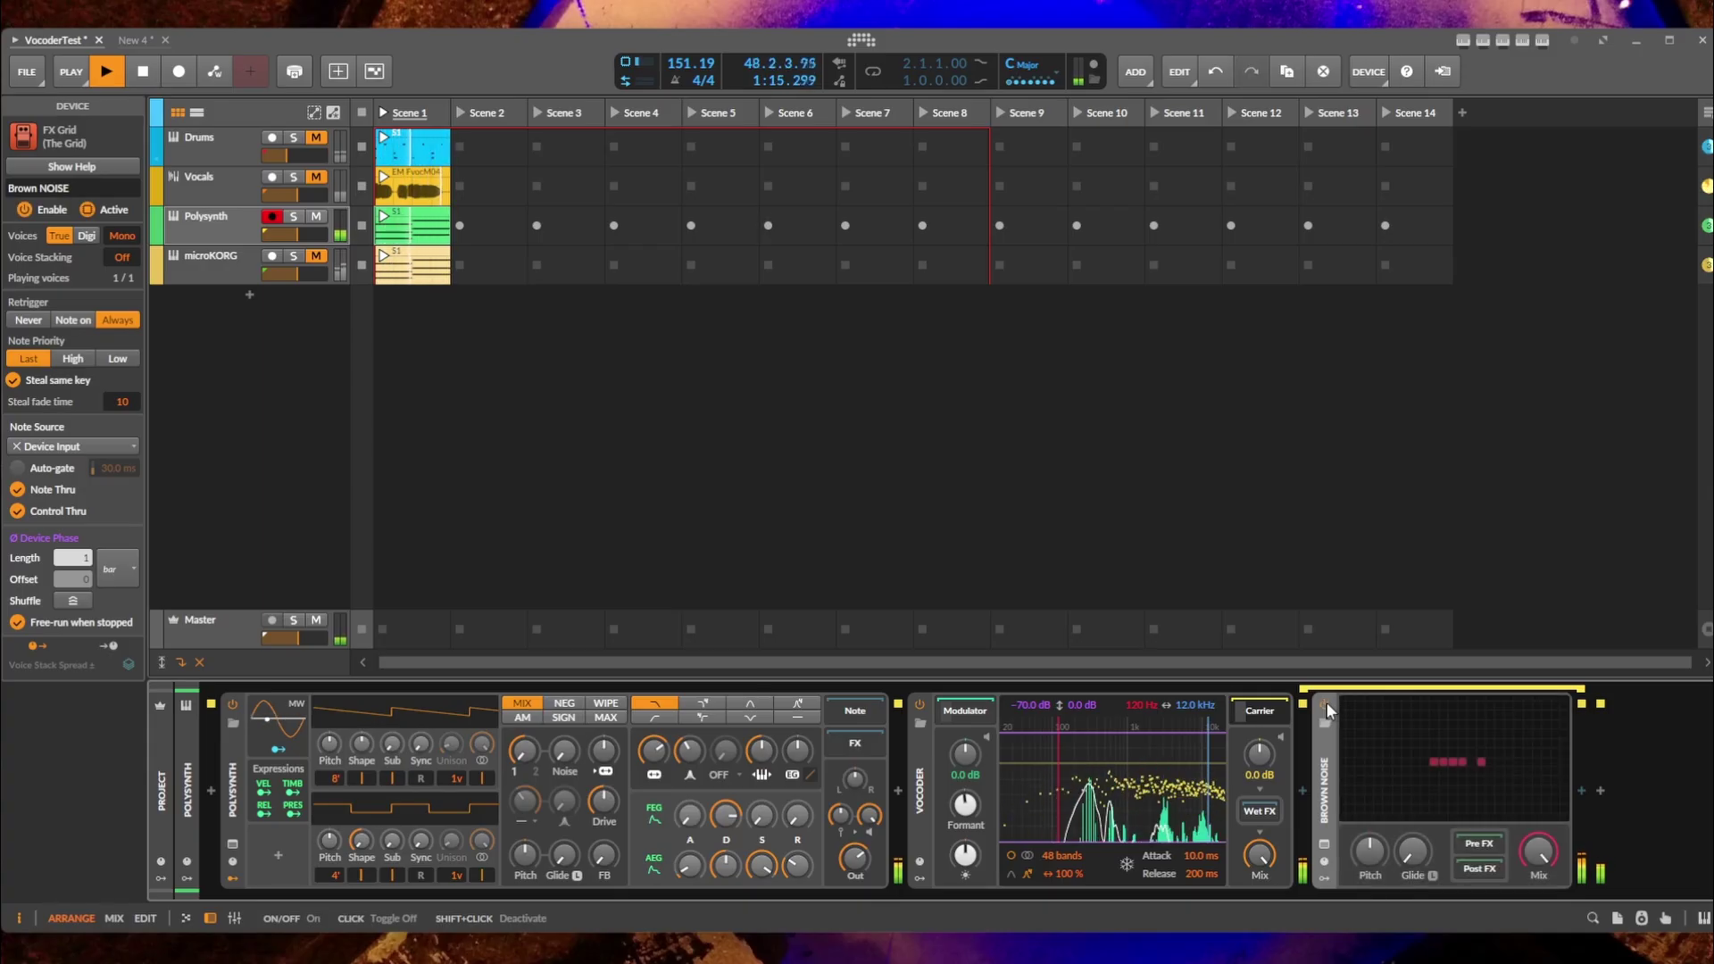
click(233, 705)
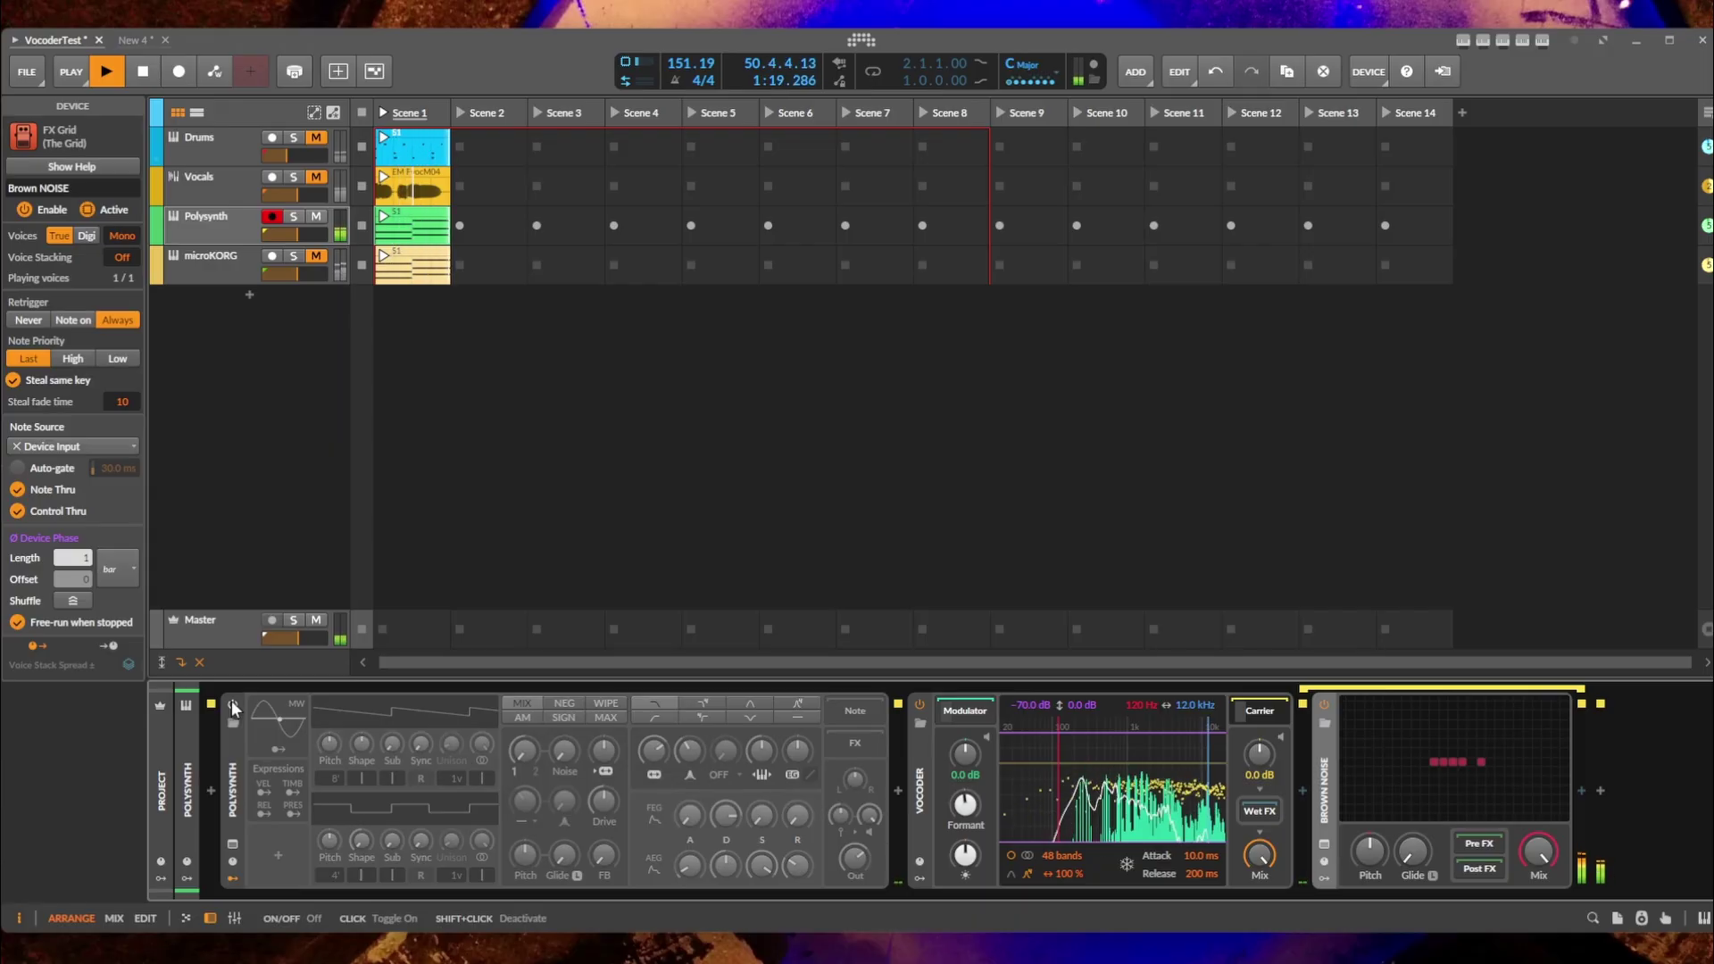
click(232, 705)
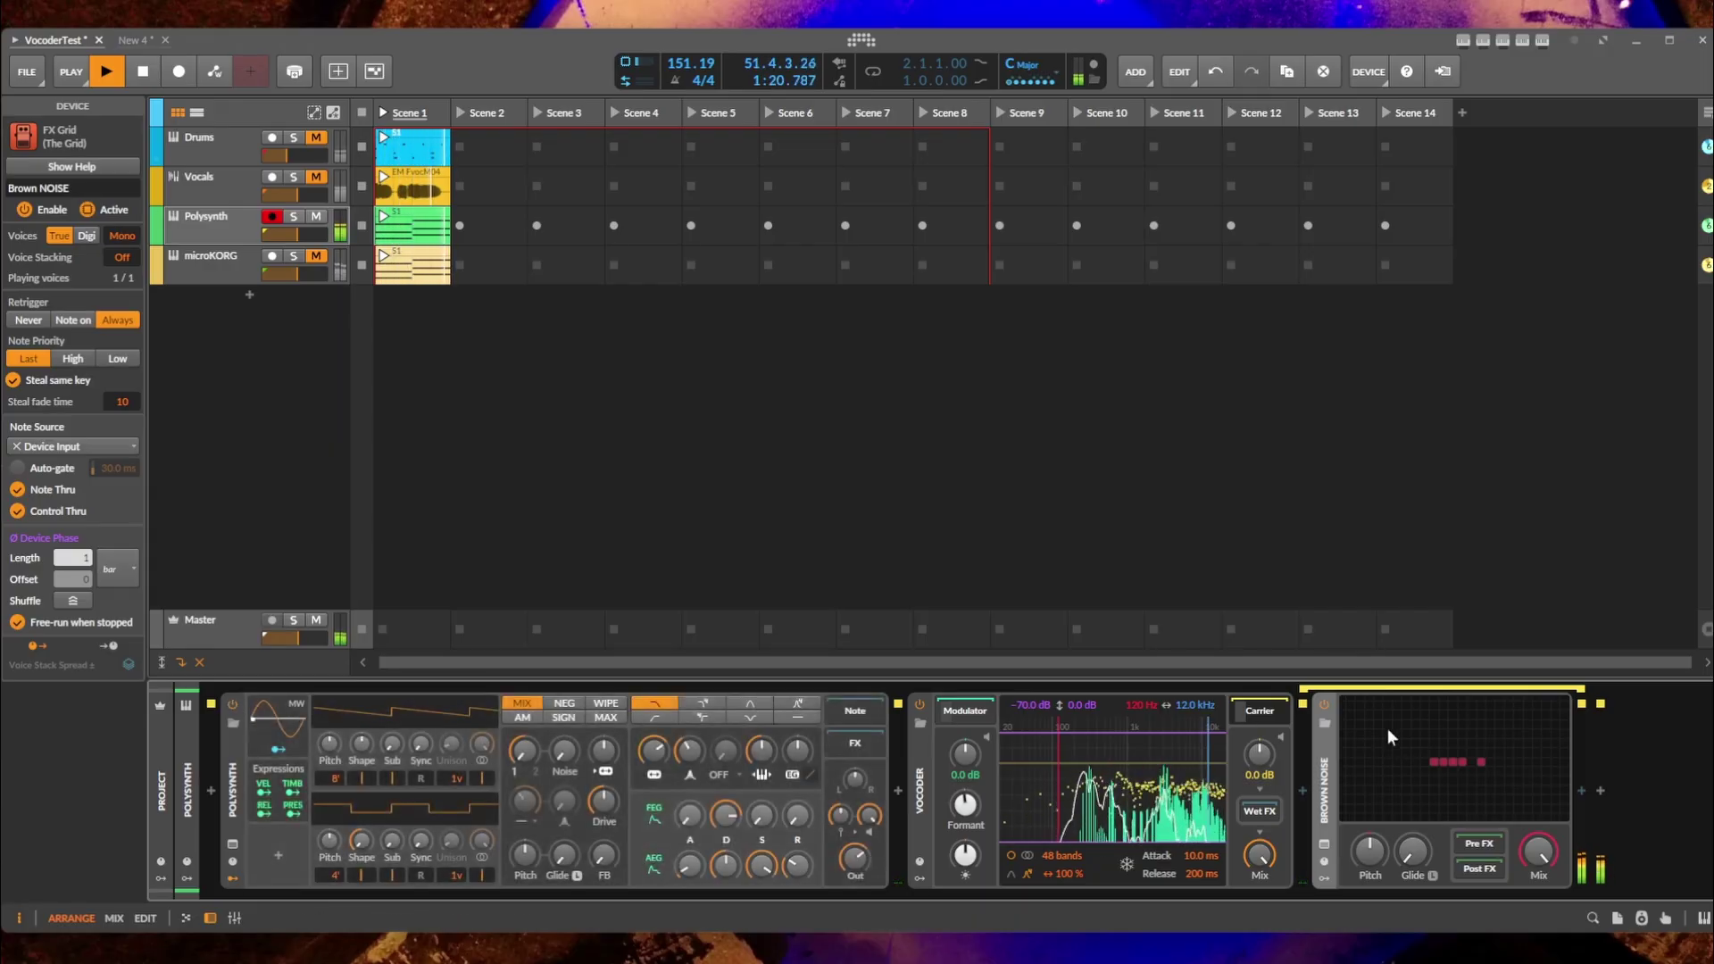
click(1326, 705)
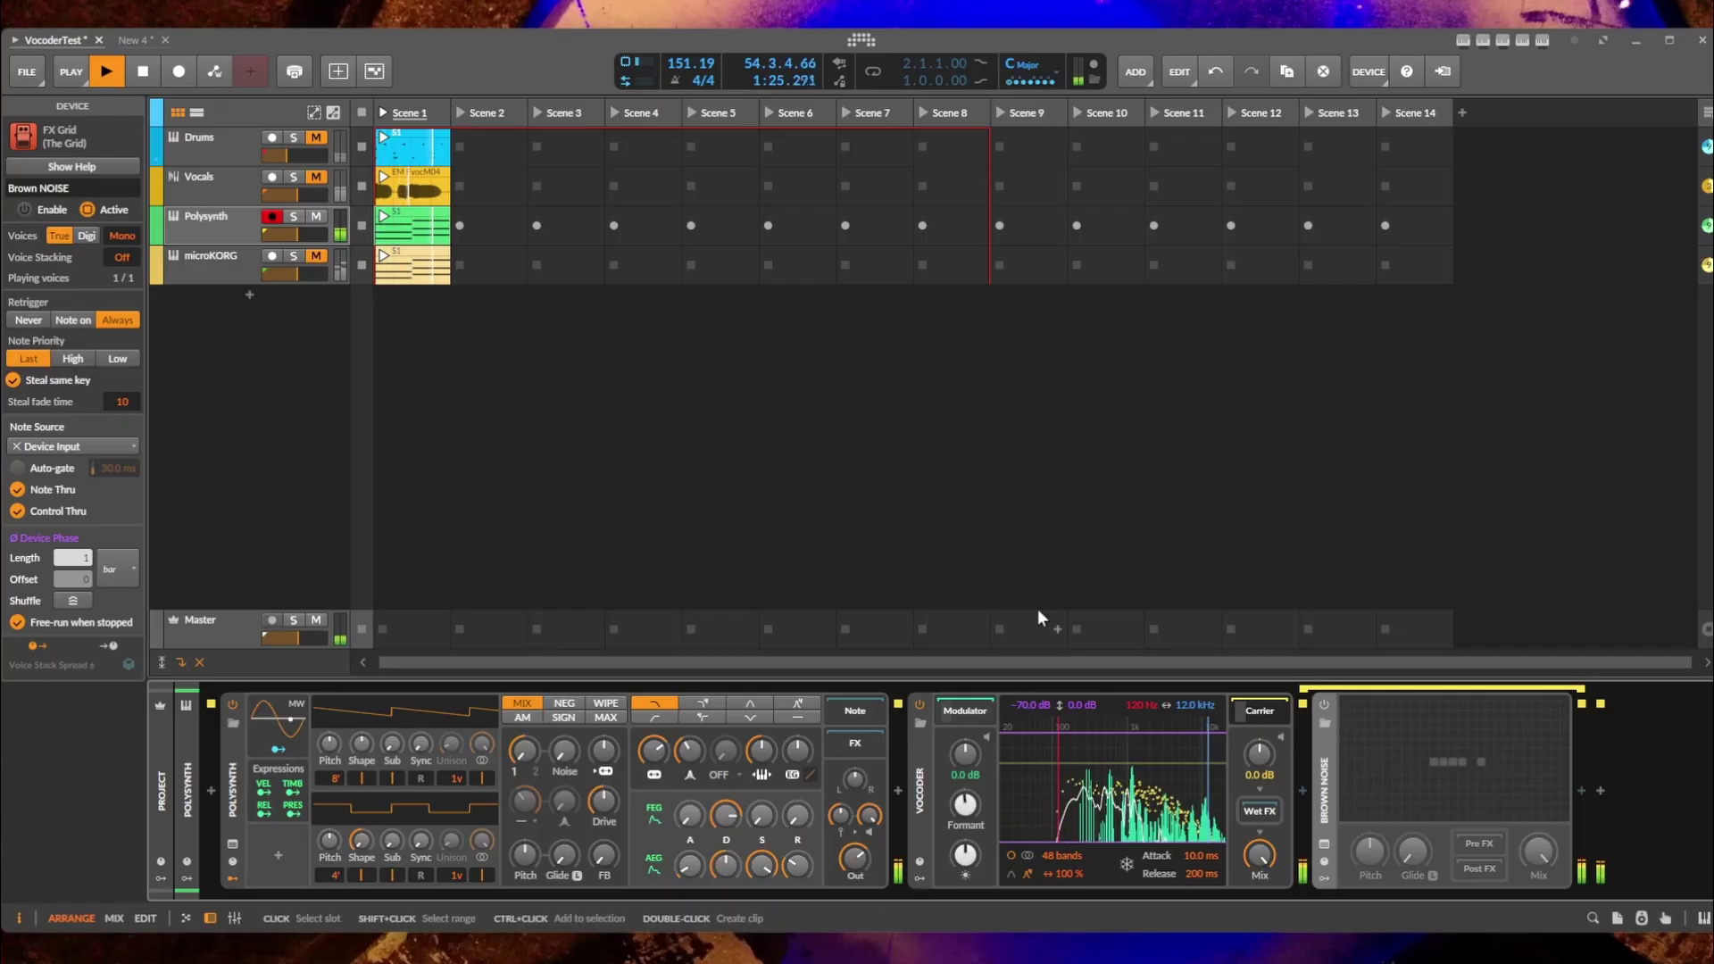
key(space)
Feed Drums (PRE) into the Vocoder's modulator, launch Scene 1, and adjust the Polysynth filter.
click(1058, 589)
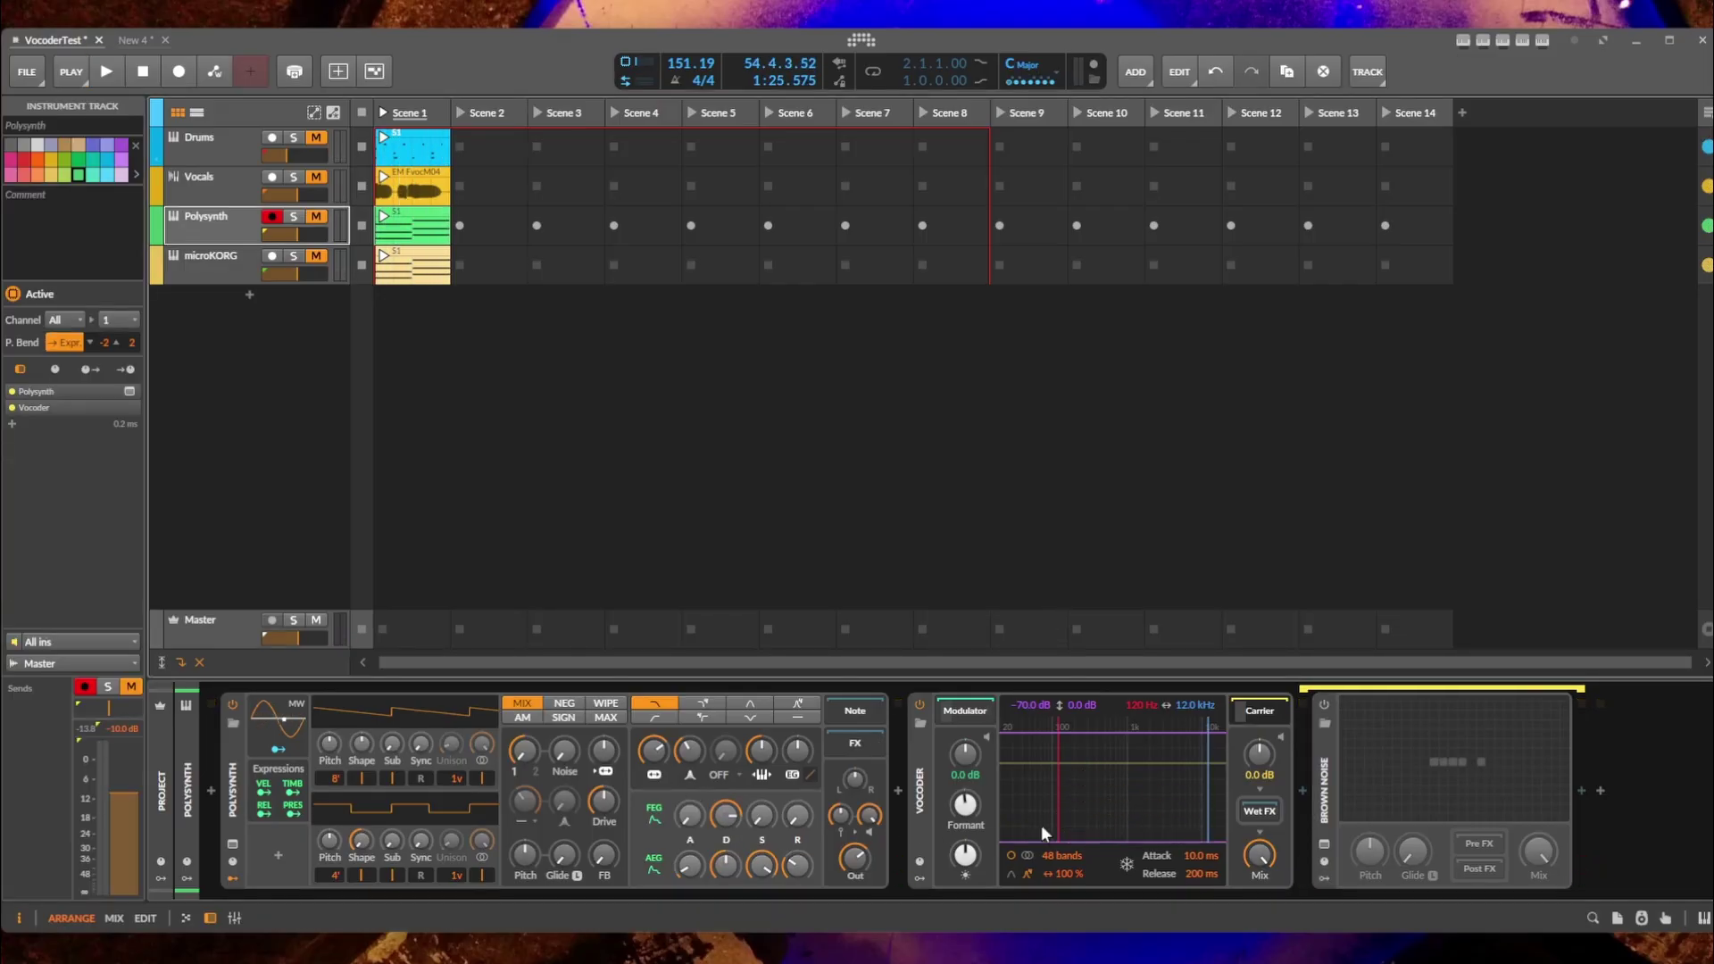
click(985, 712)
click(1380, 721)
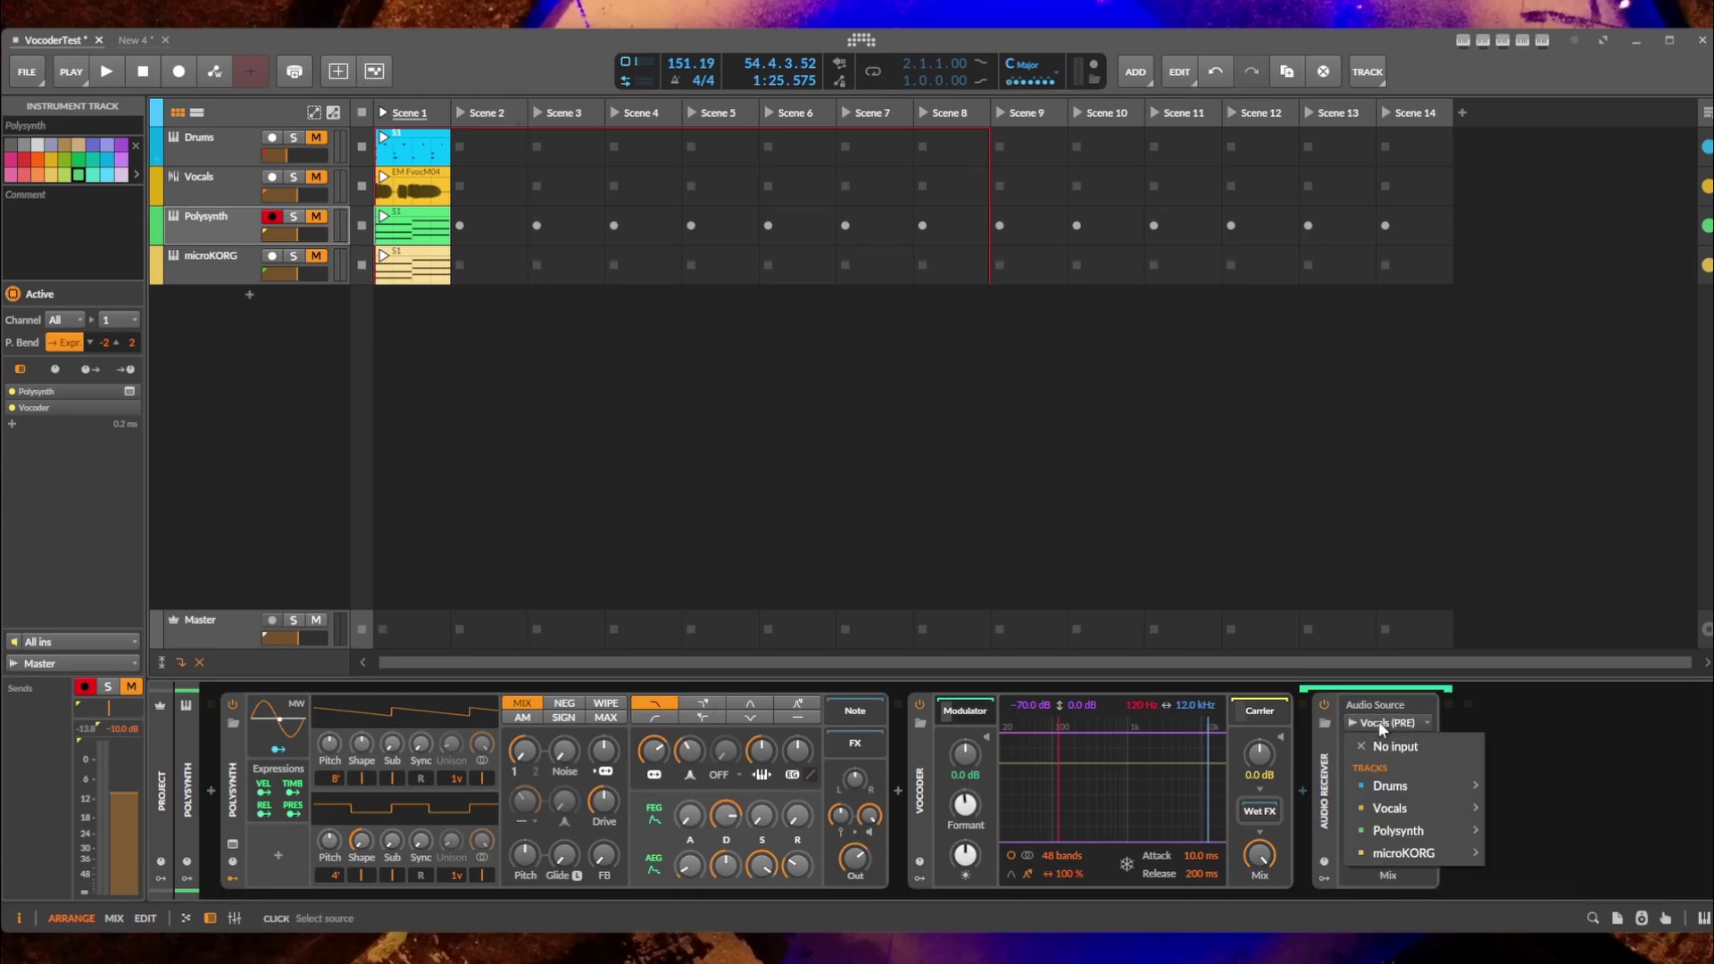
mouse_move(1442, 793)
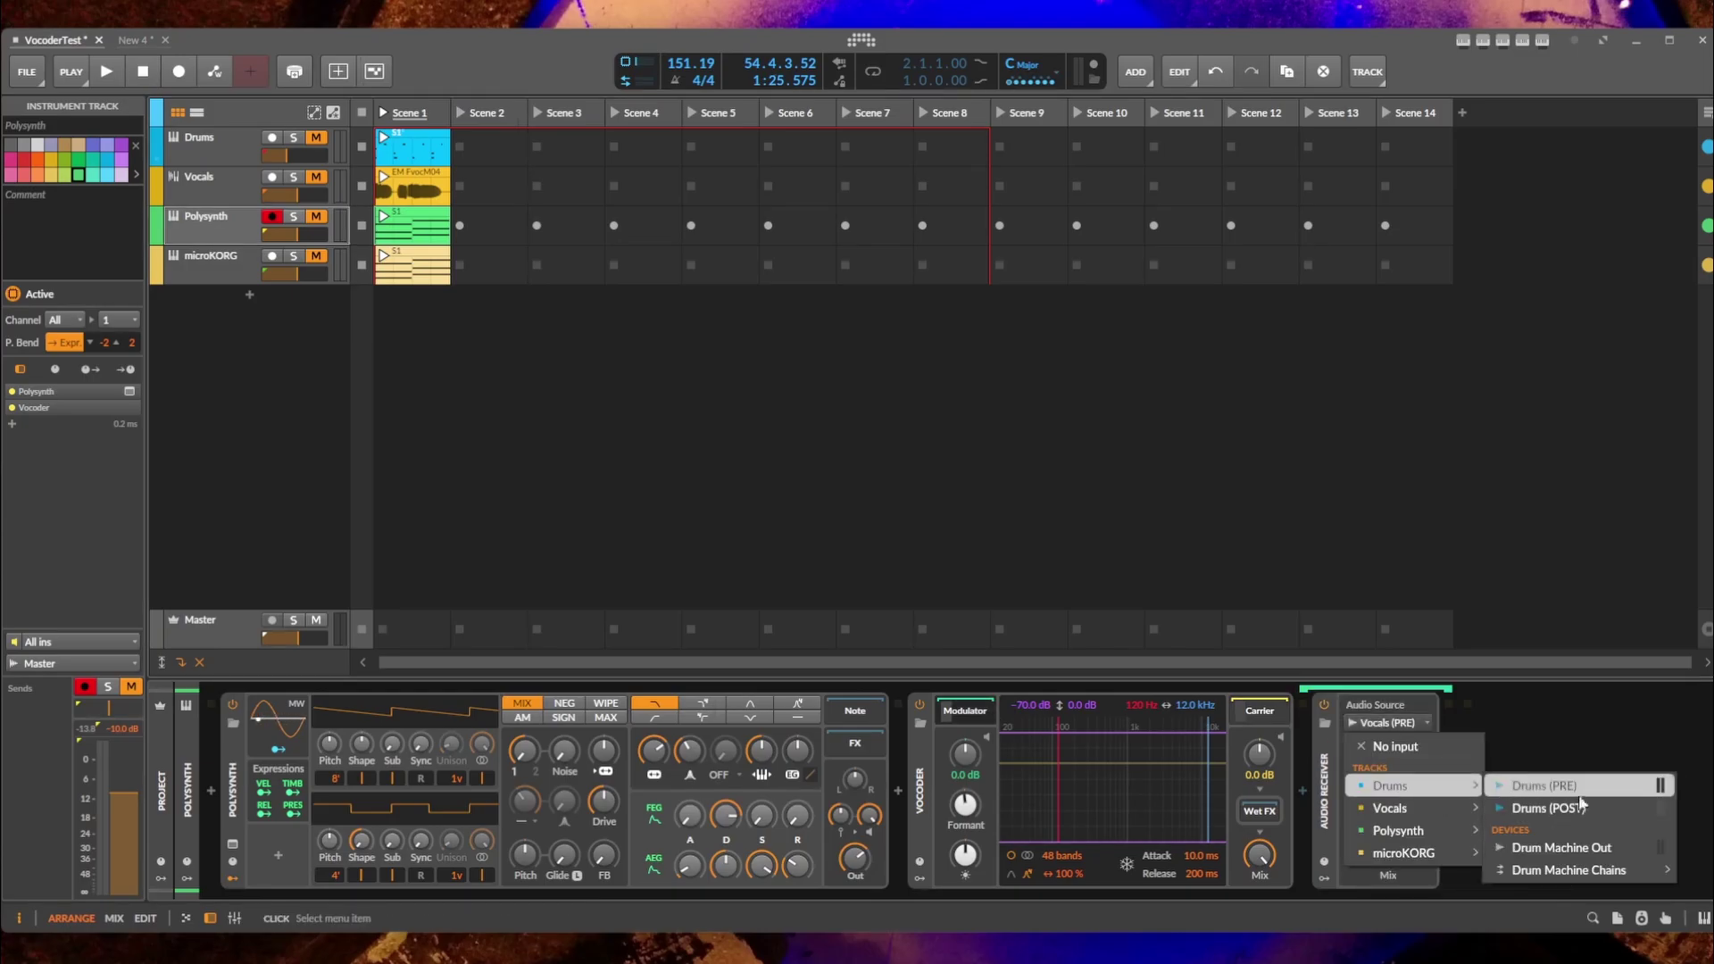
click(1617, 785)
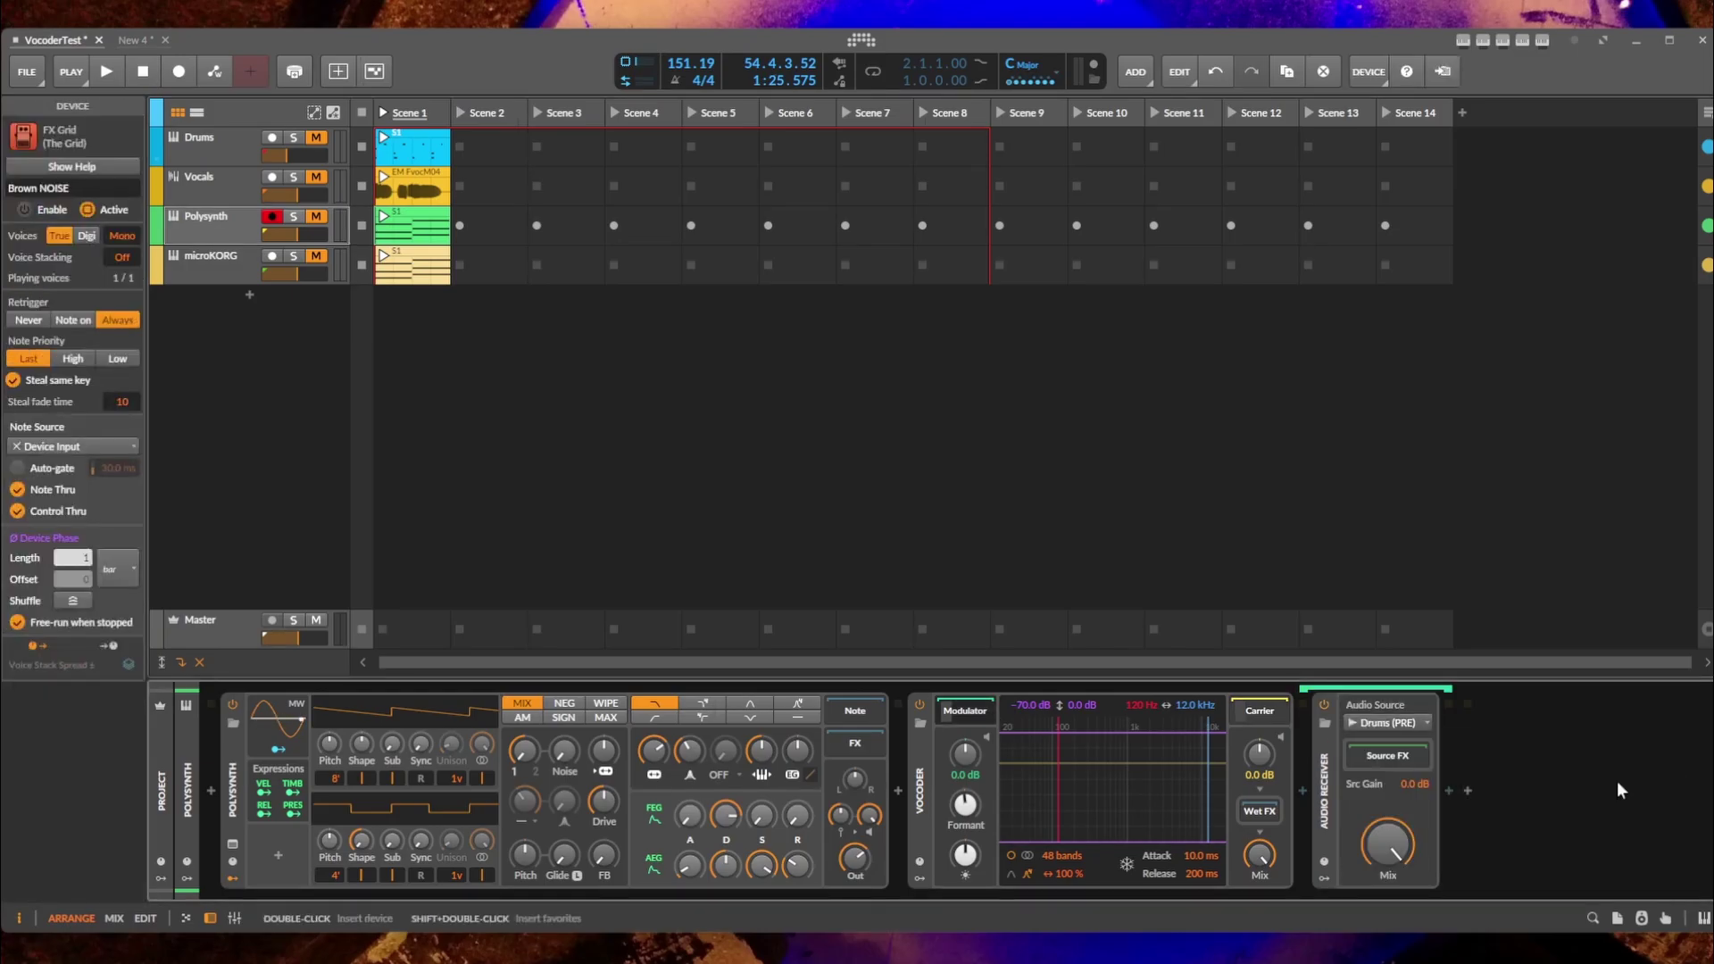
click(382, 109)
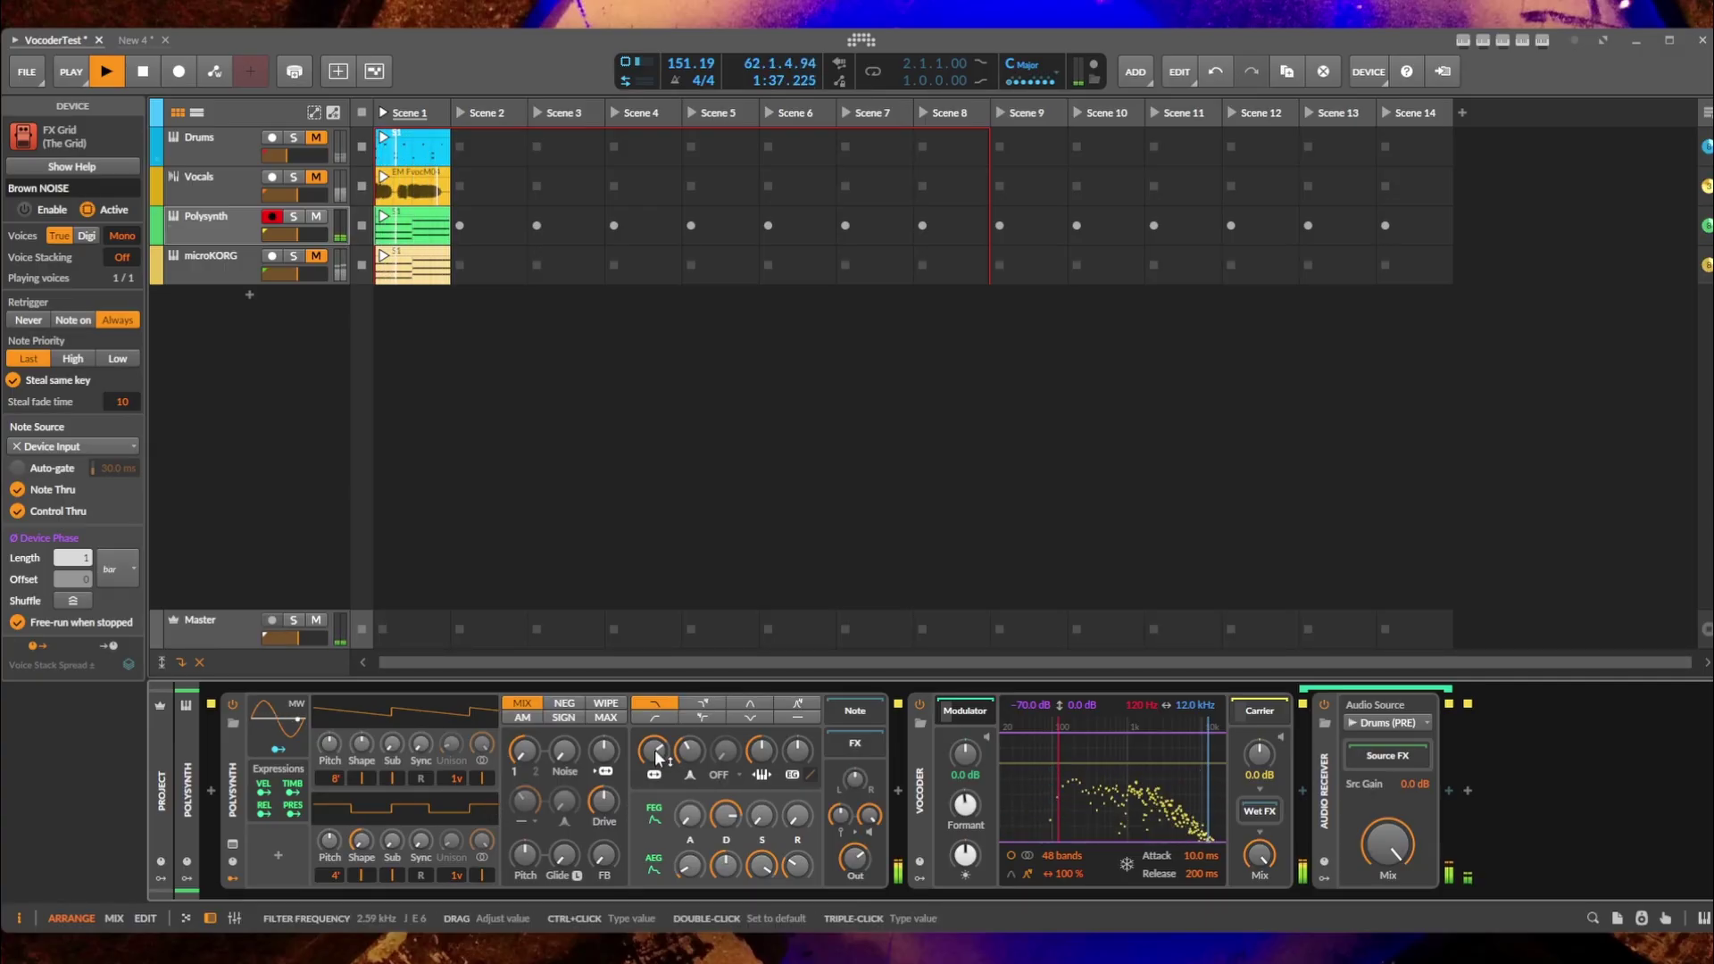
drag(654, 749, 689, 745)
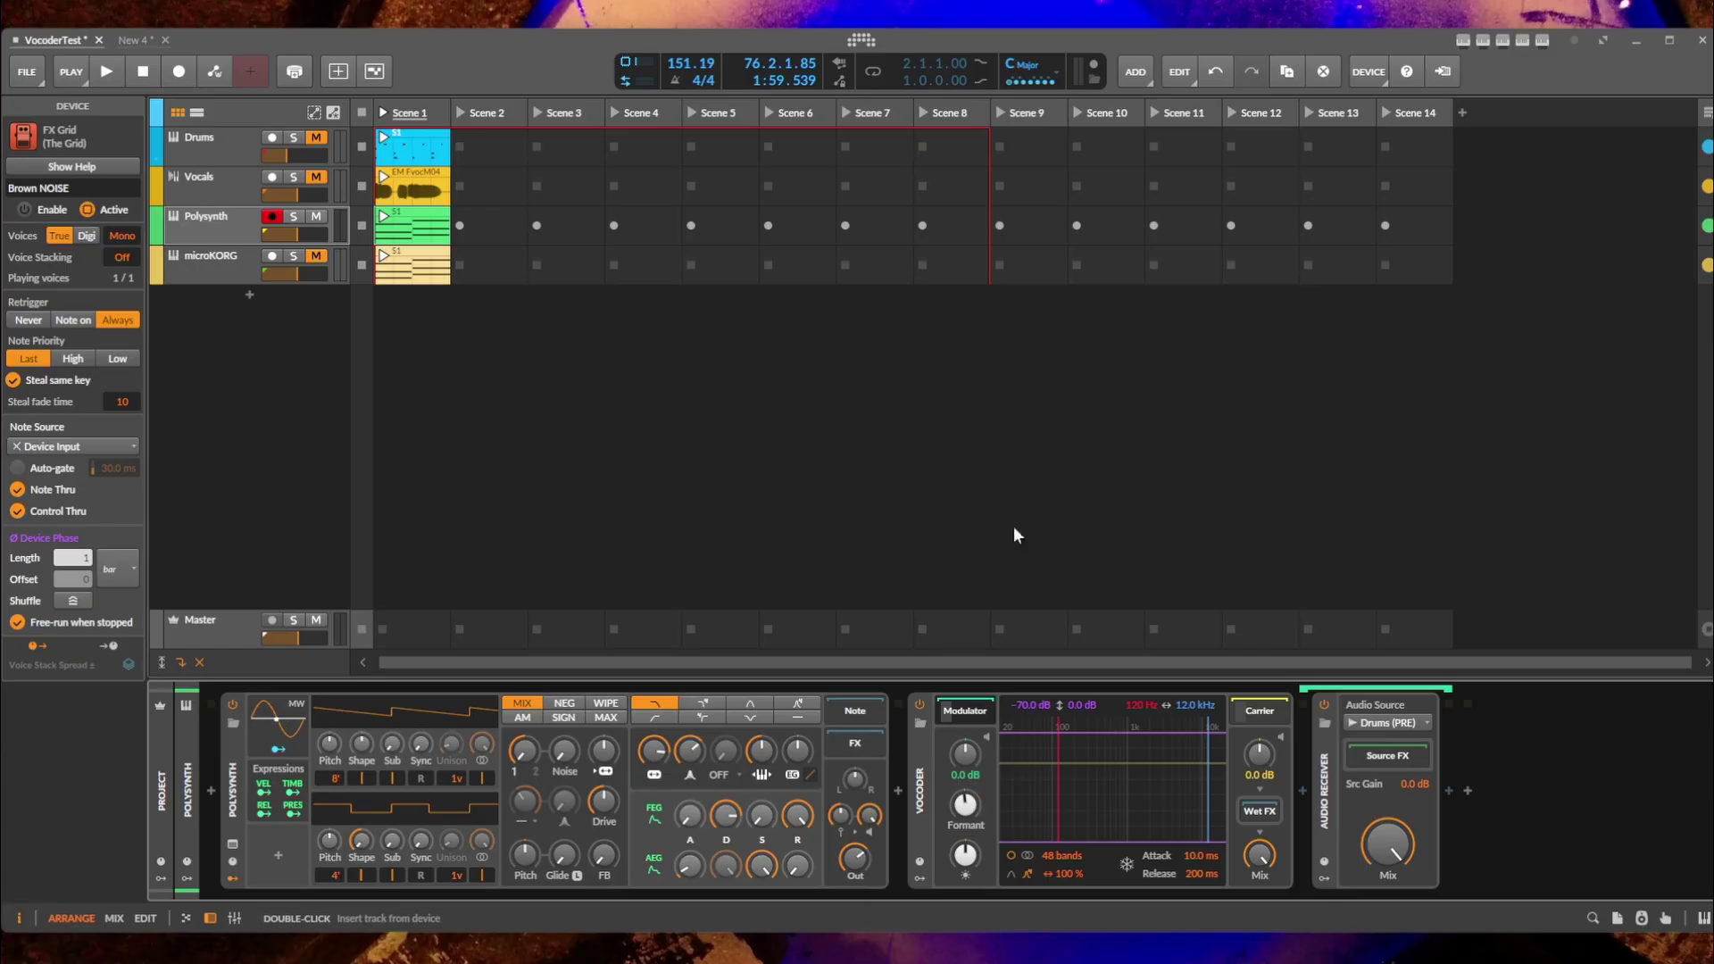
Open and close the microKORG plug-in window, then select the microKORG device and its launcher clip.
click(214, 262)
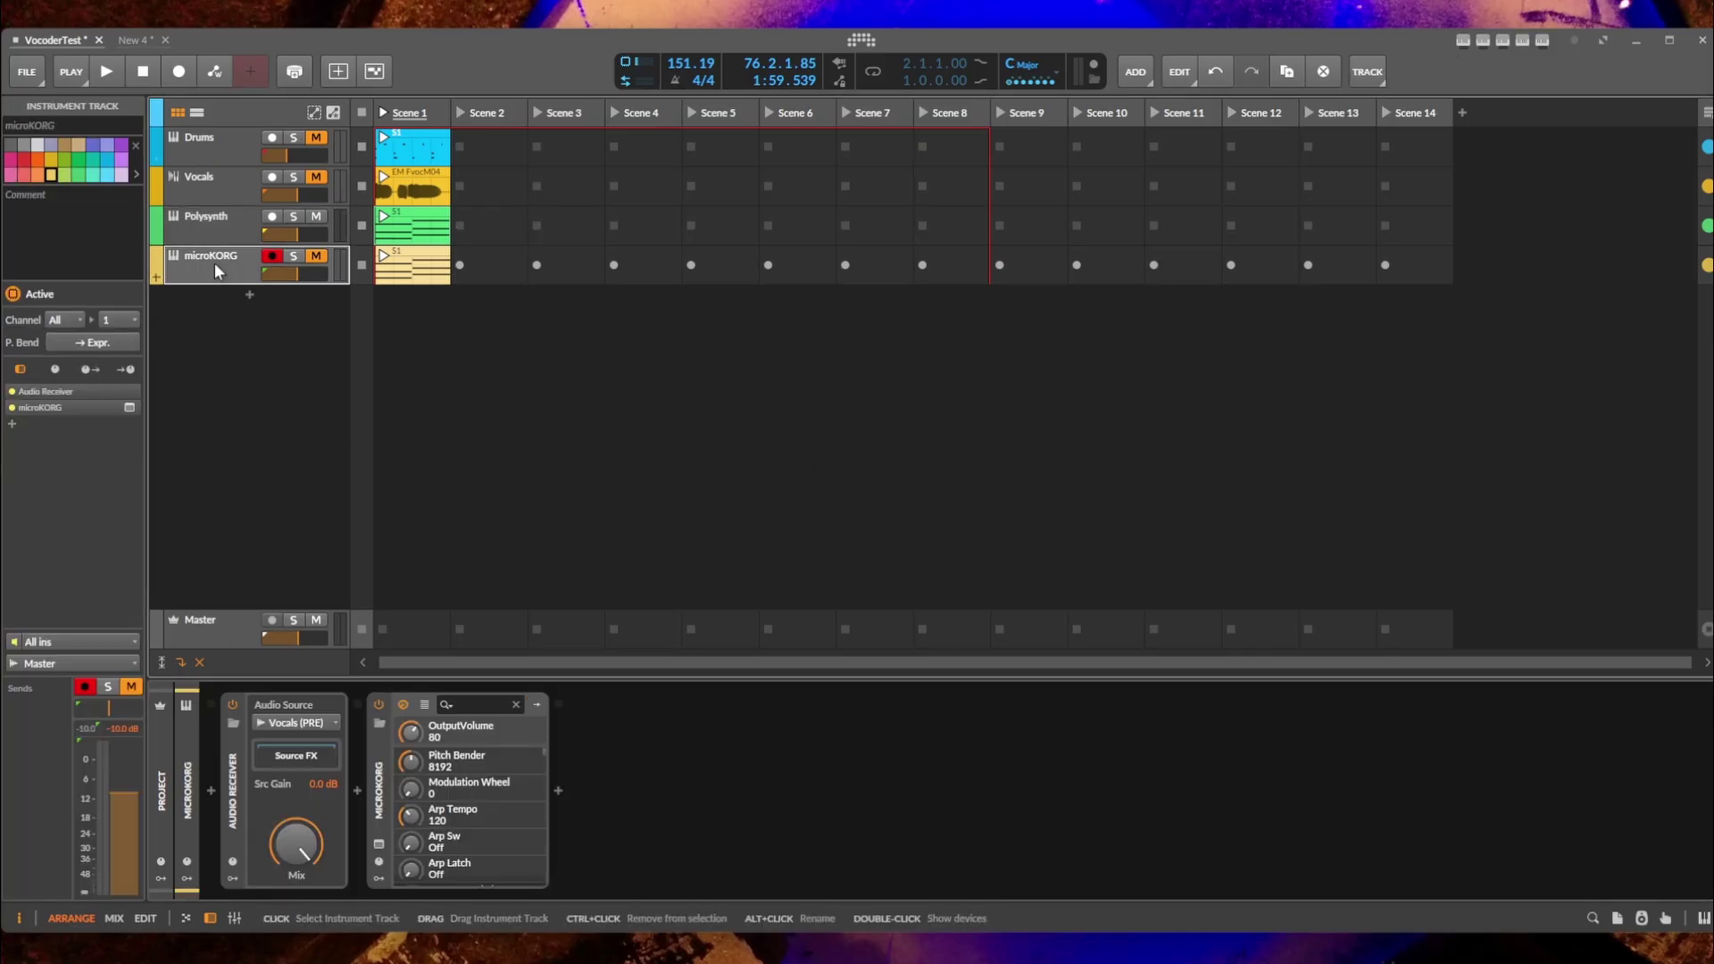
click(214, 221)
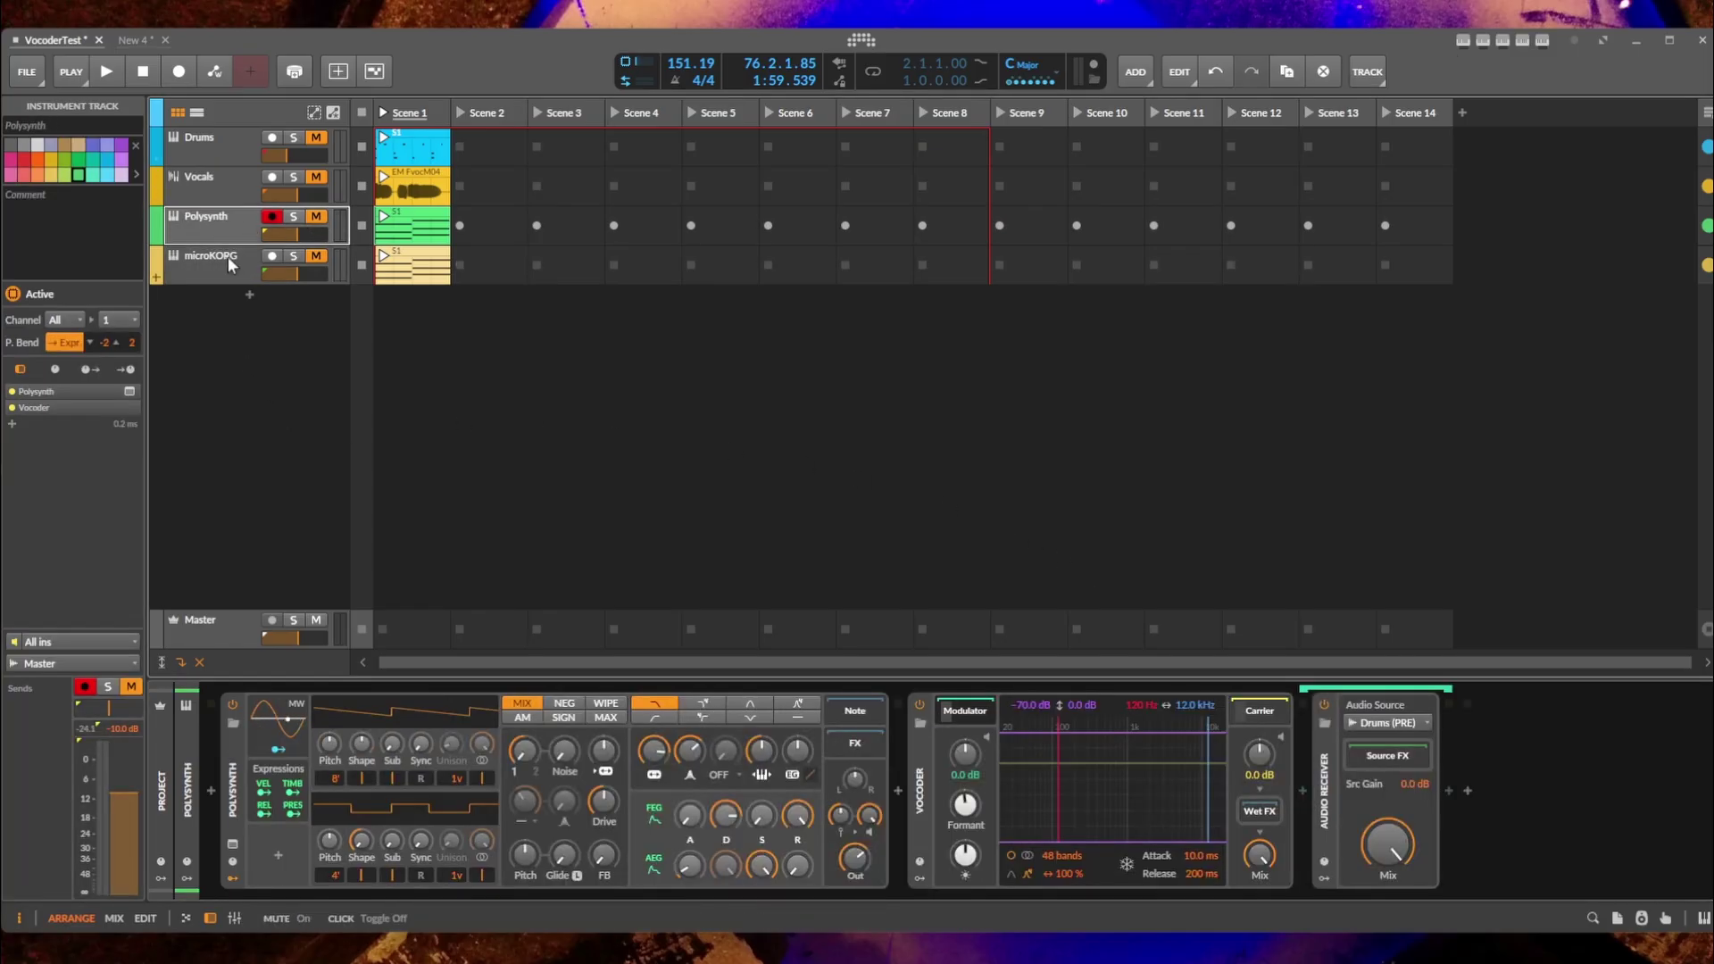
click(321, 265)
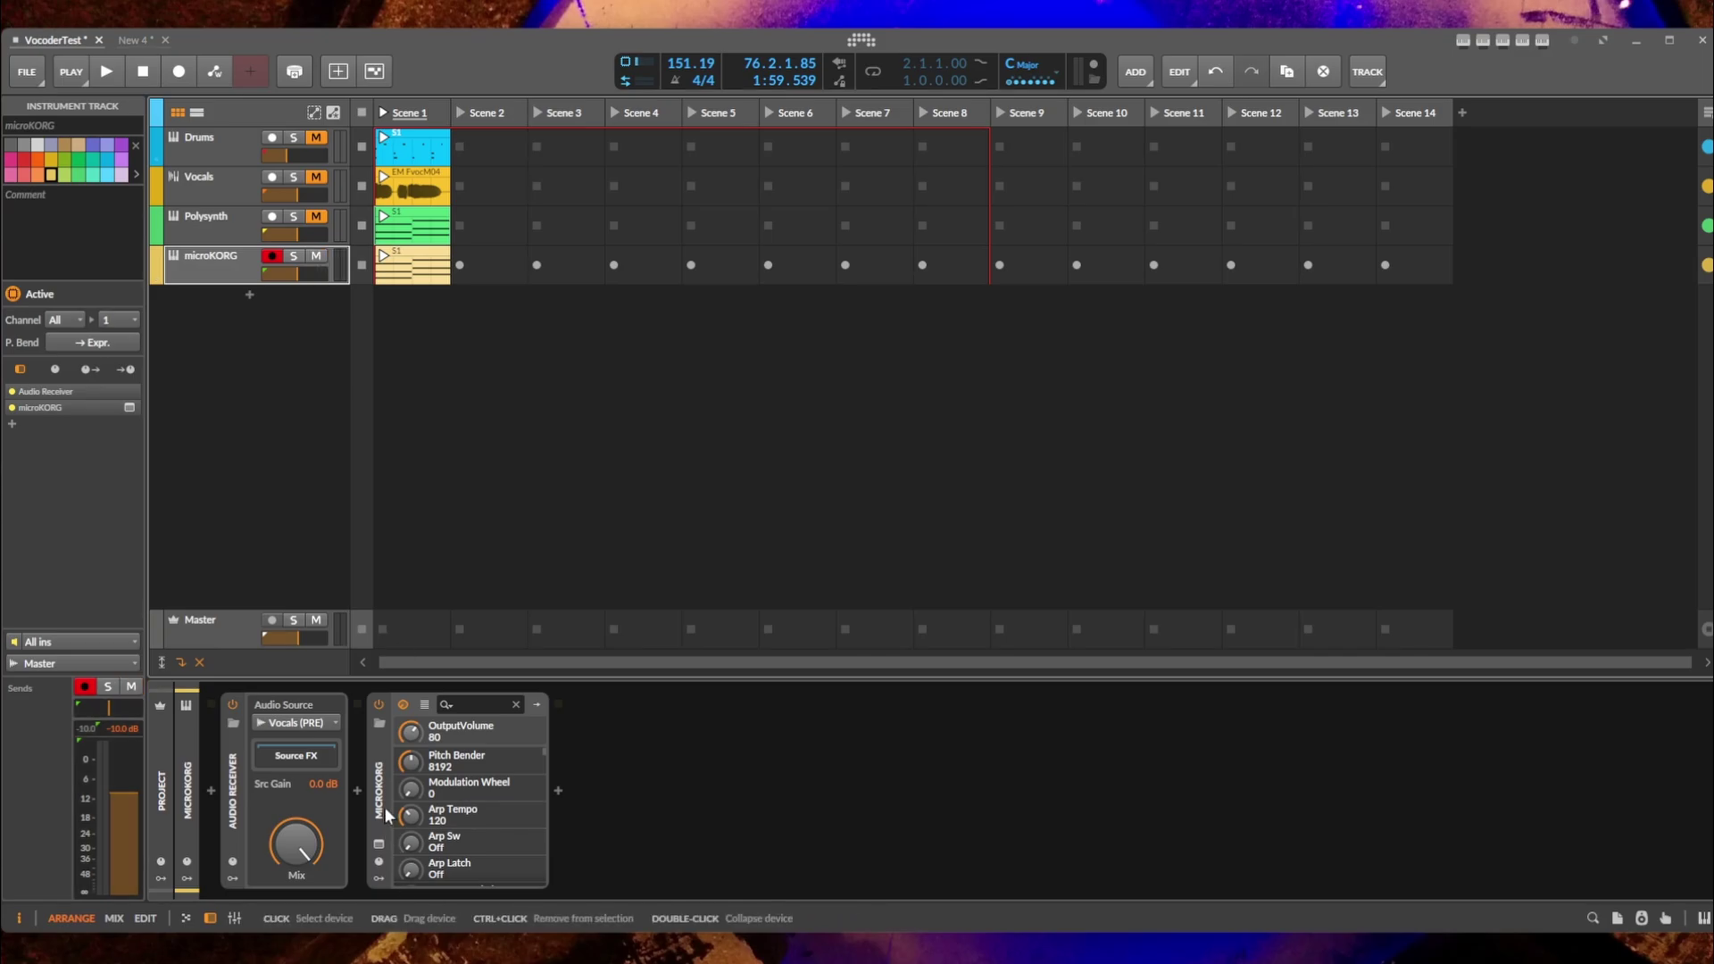
click(381, 840)
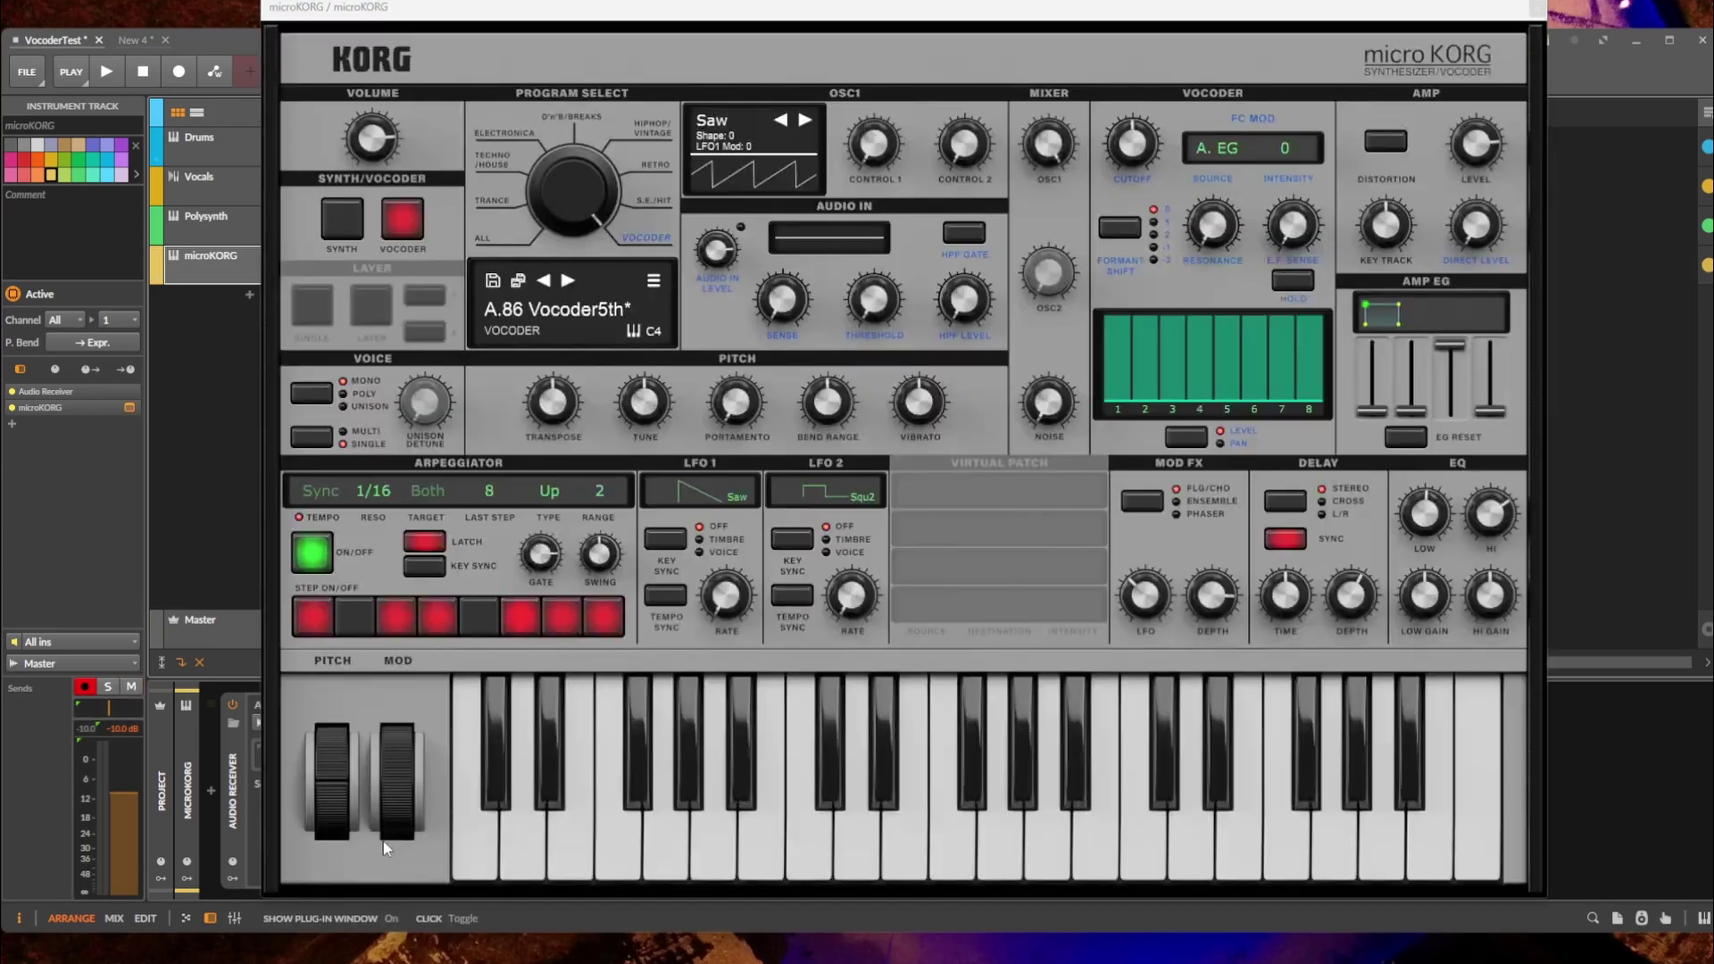
click(1548, 7)
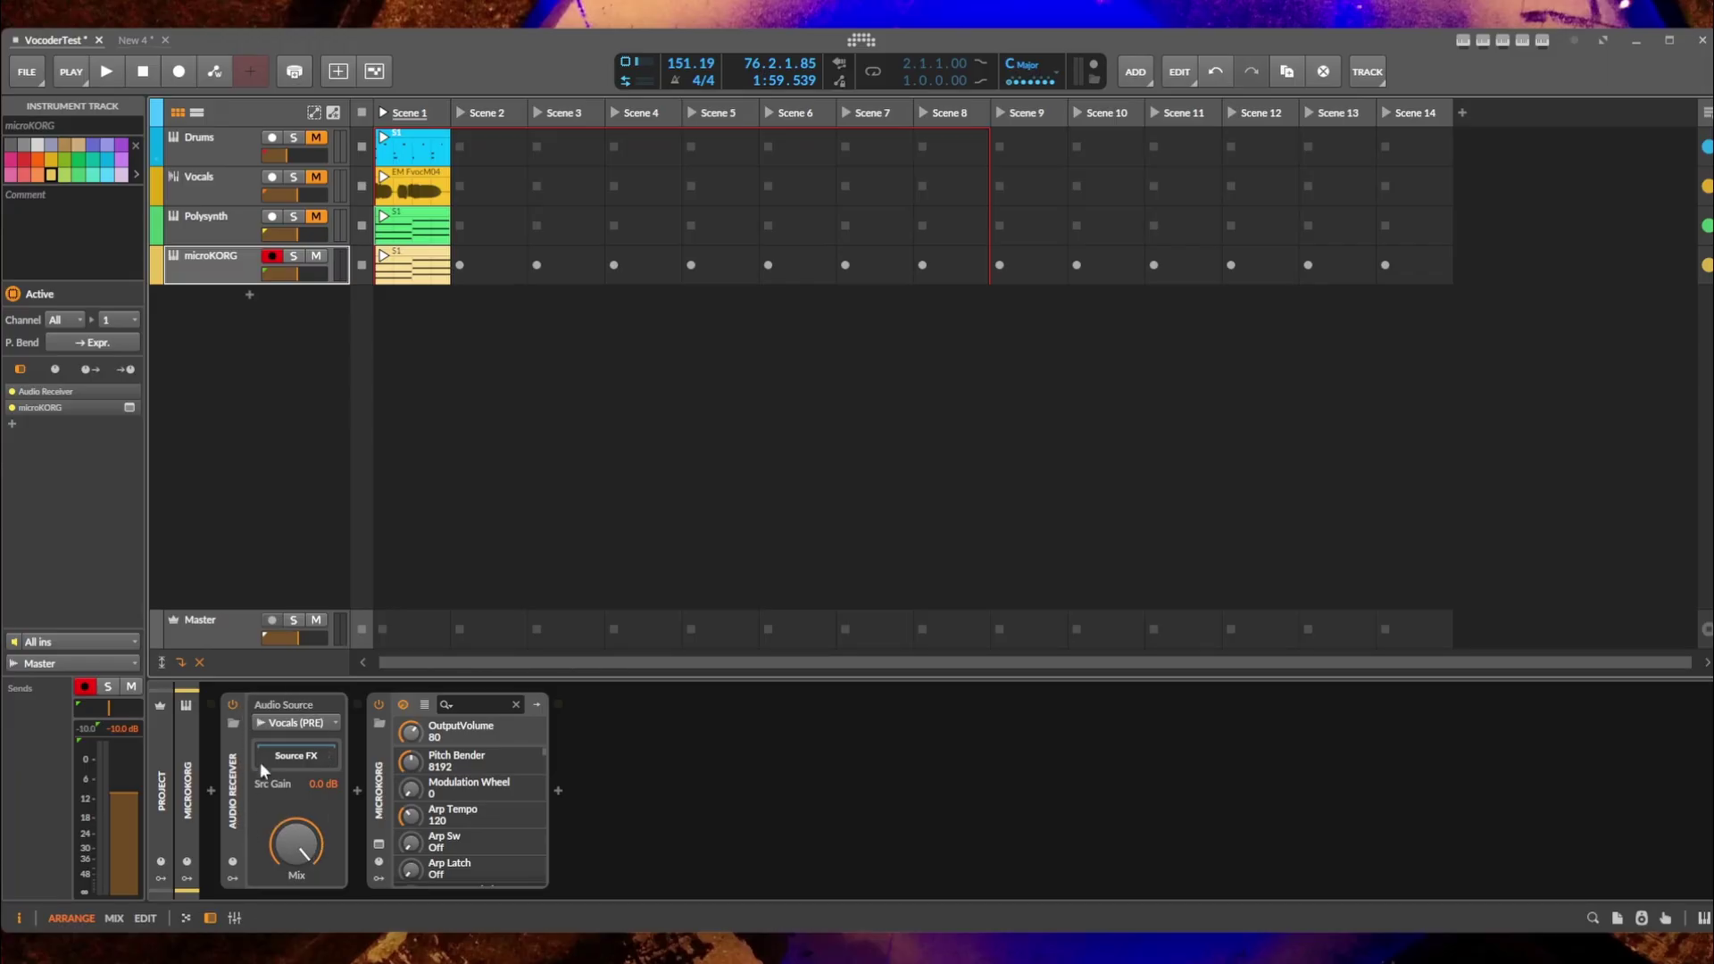
click(380, 763)
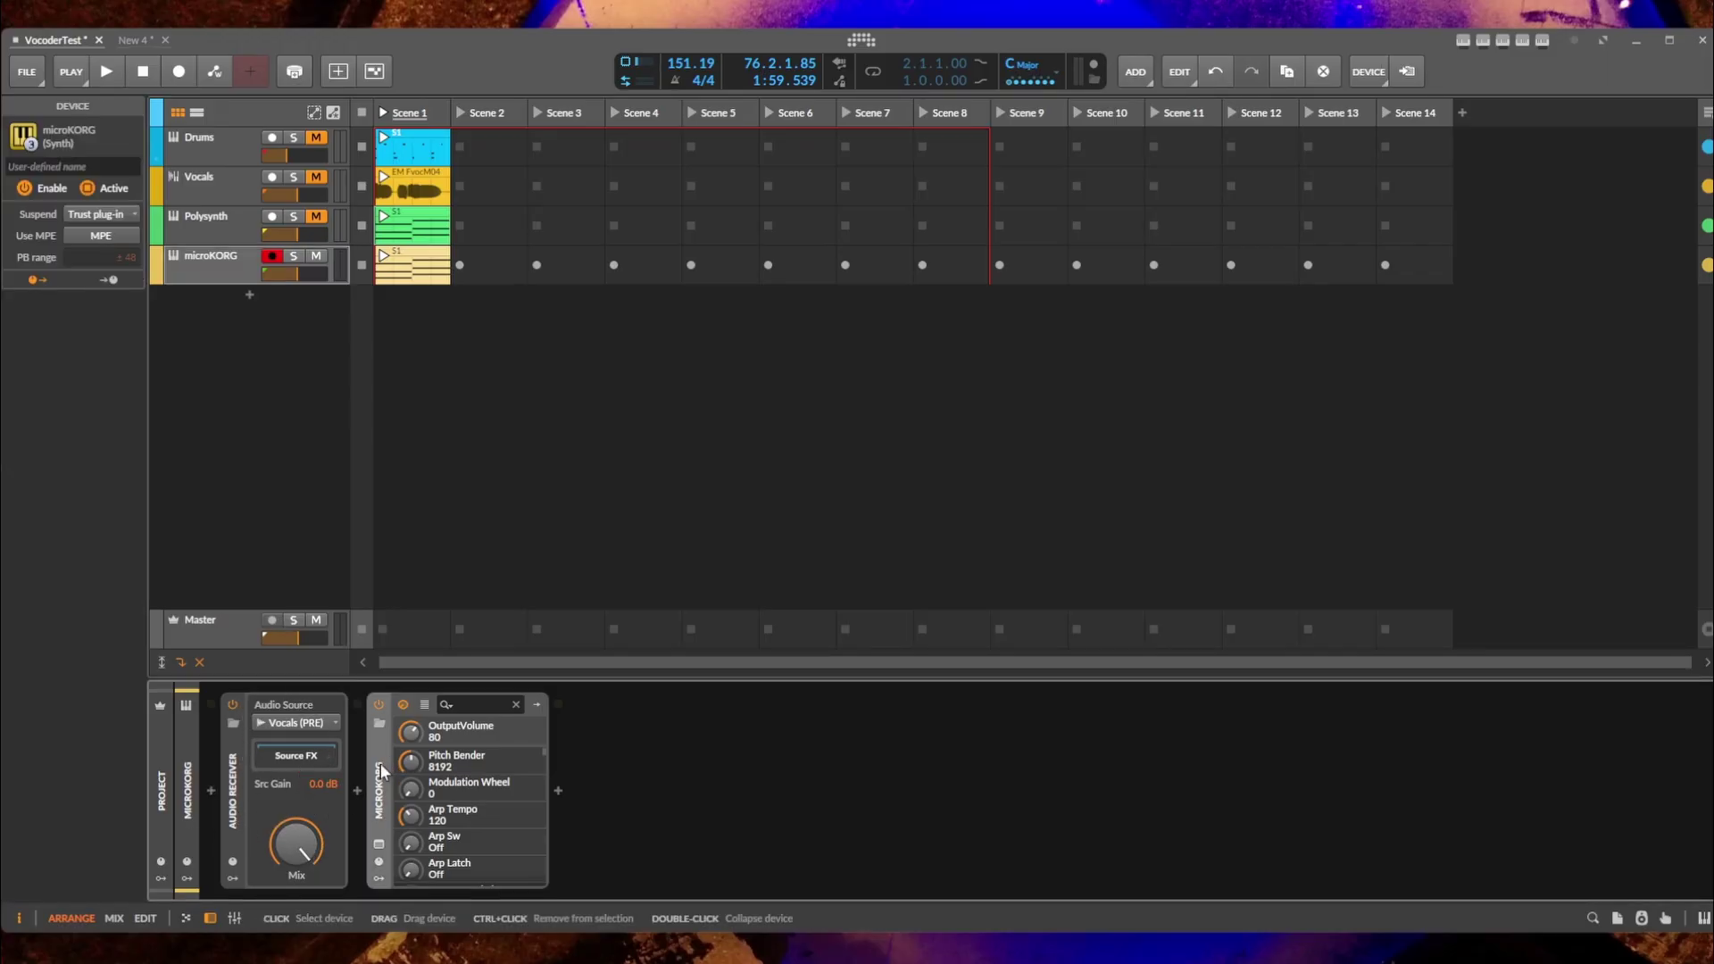
click(423, 280)
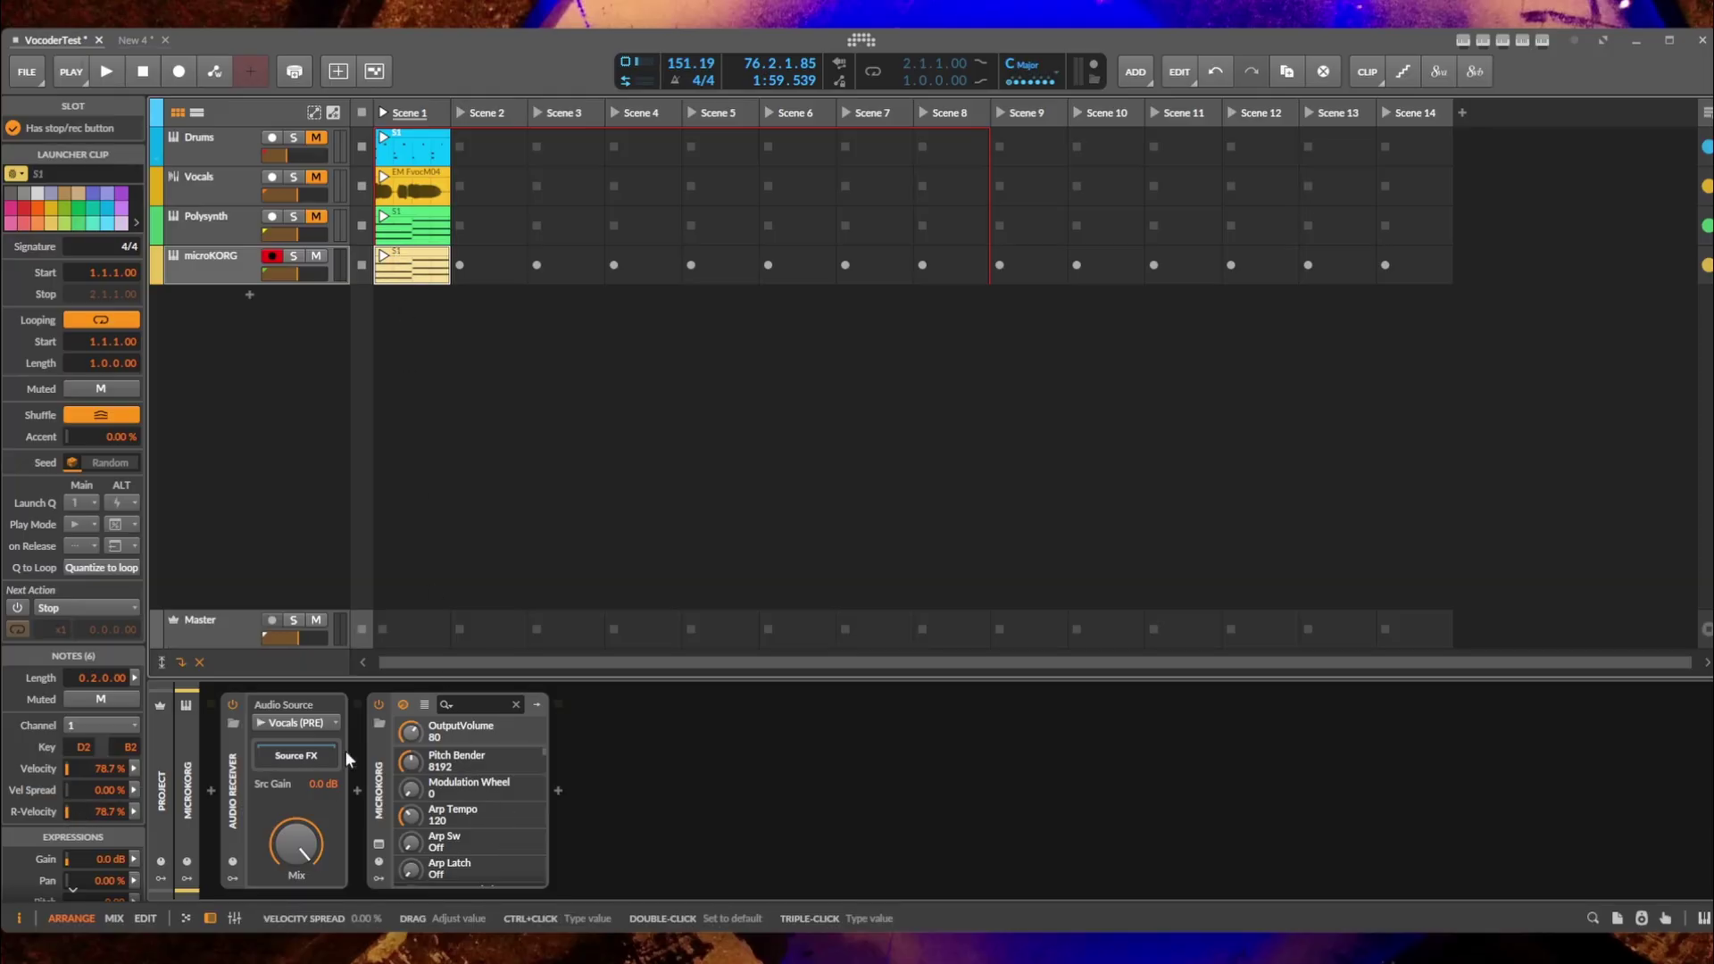
Set the Audio Receiver's audio source to Drums (PRE).
click(235, 769)
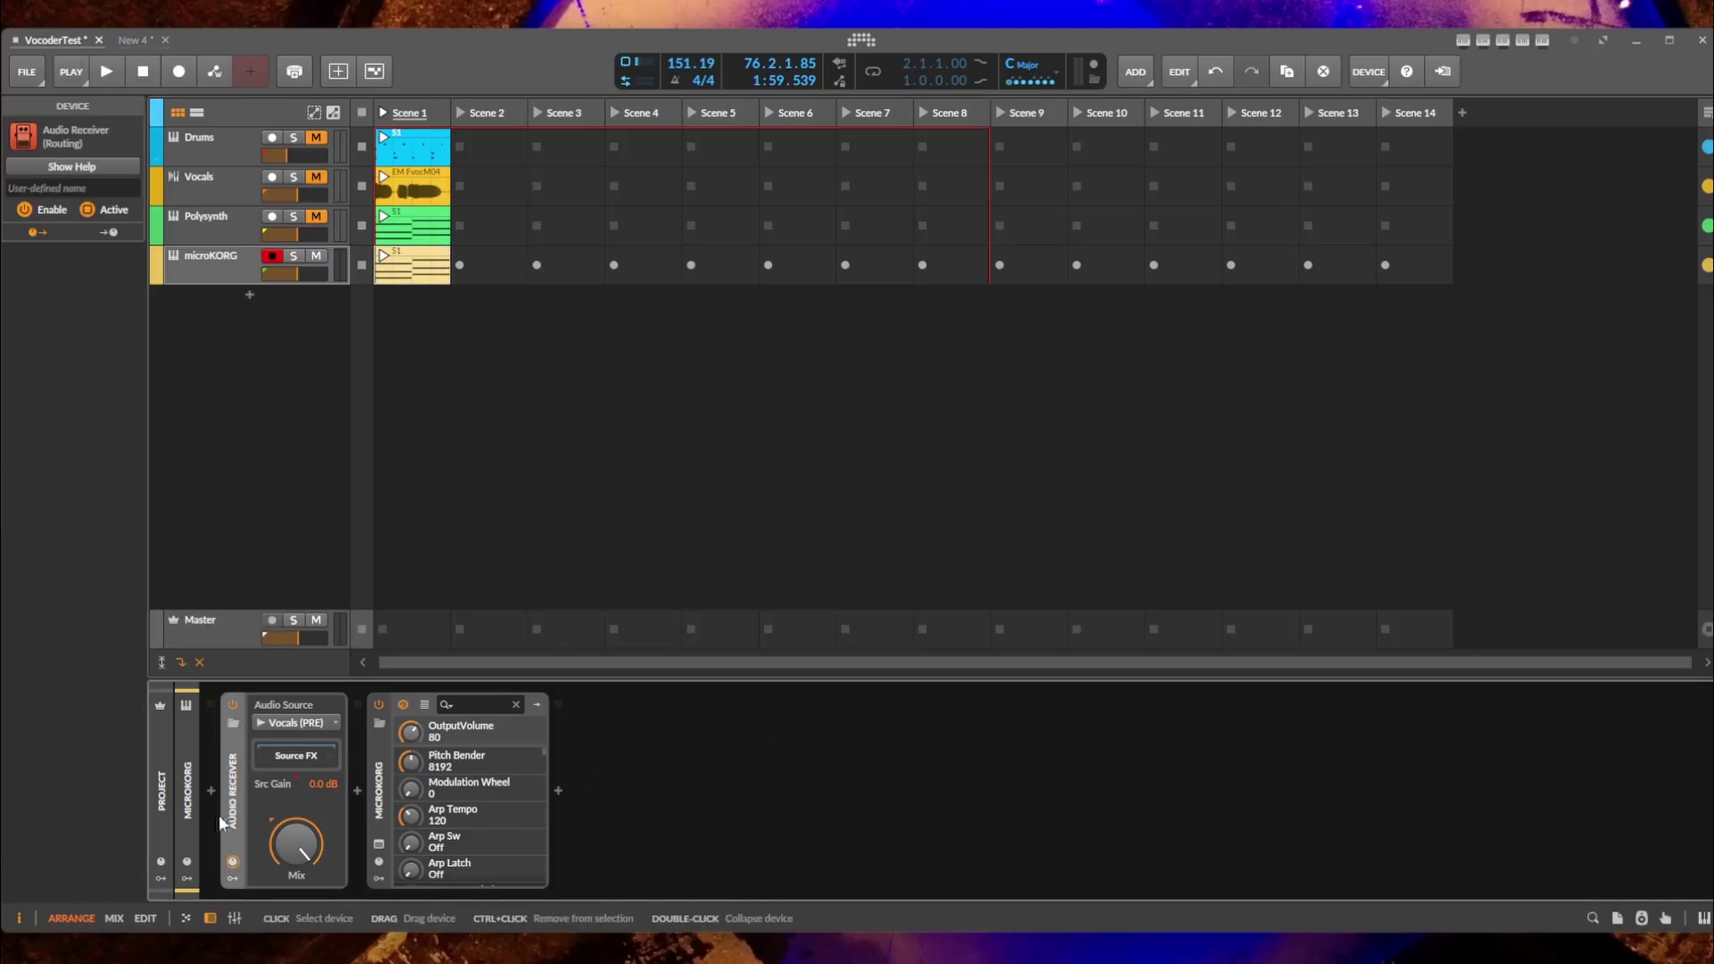
click(310, 723)
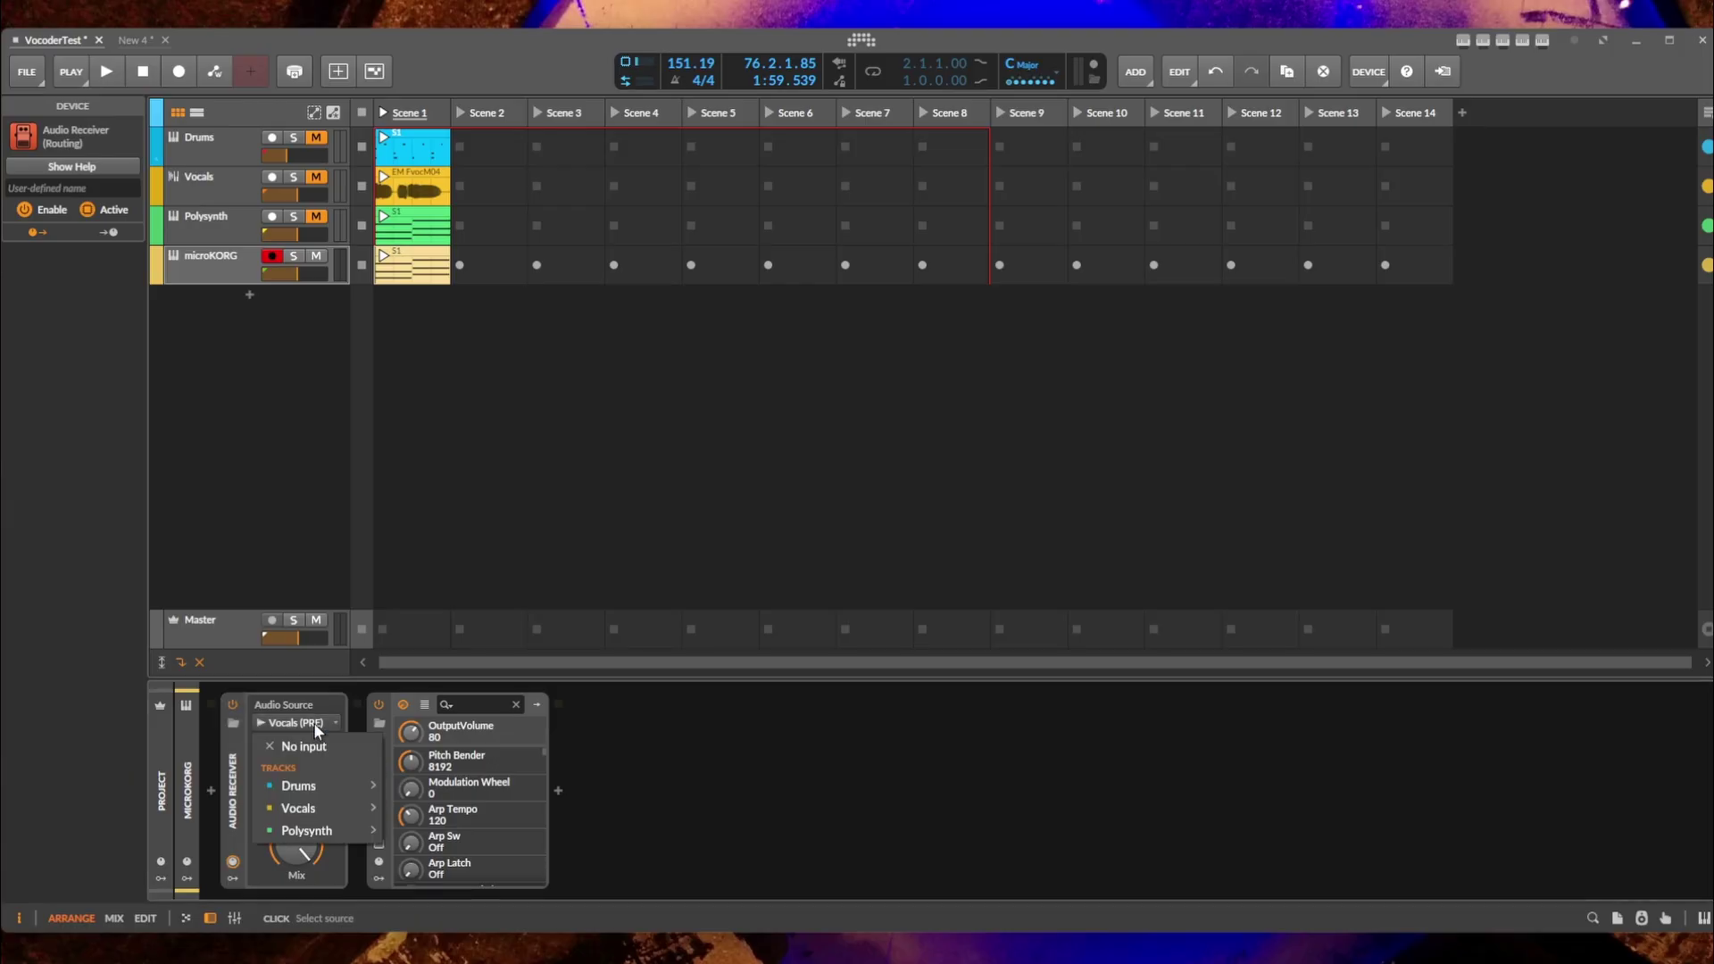
mouse_move(318, 790)
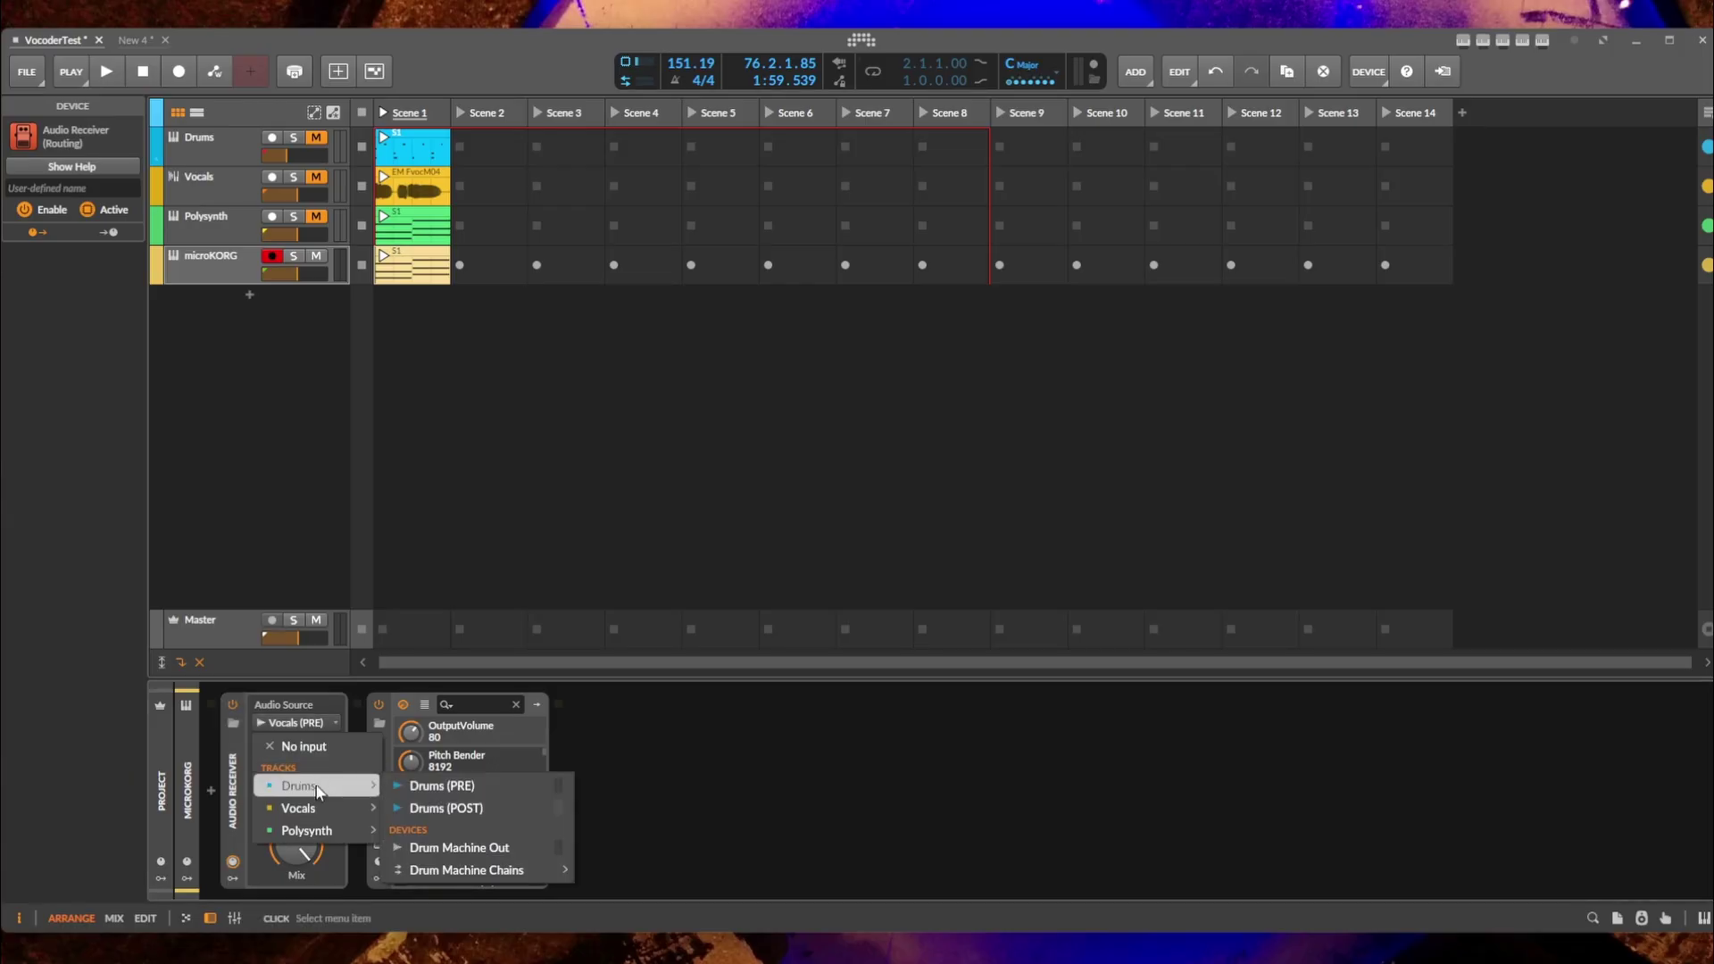
click(410, 786)
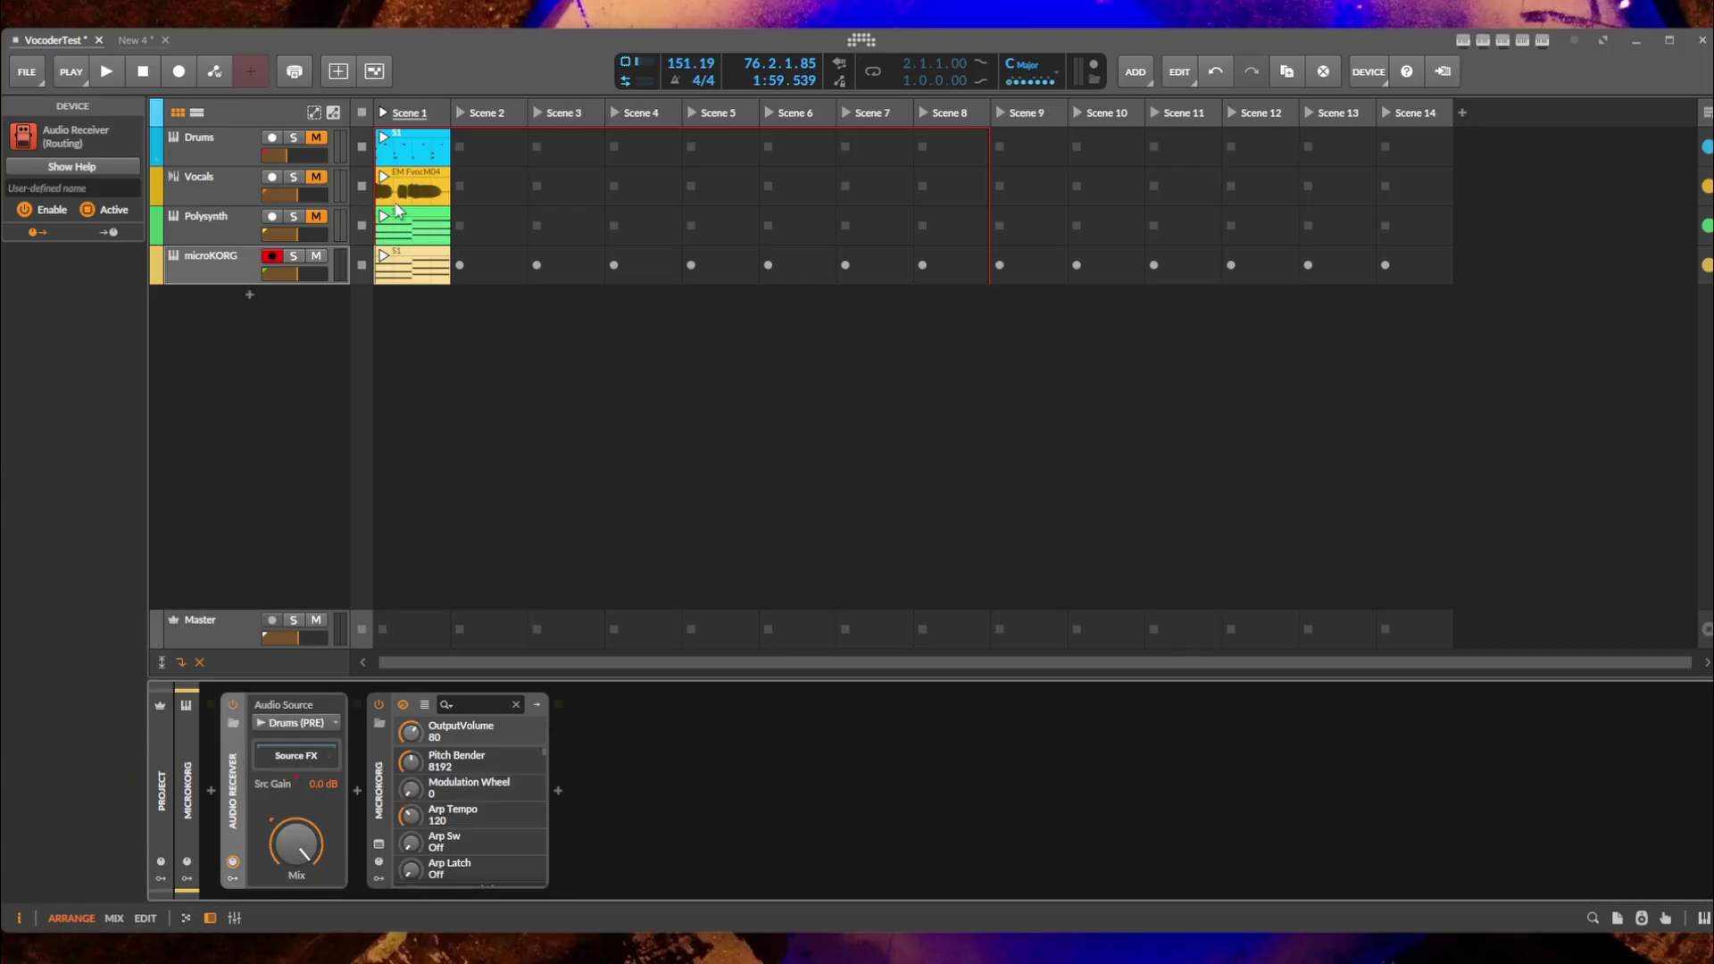
Start playback and switch the microKORG to program A.85 VocoderCho with Voc Cutoff at -31.
key(space)
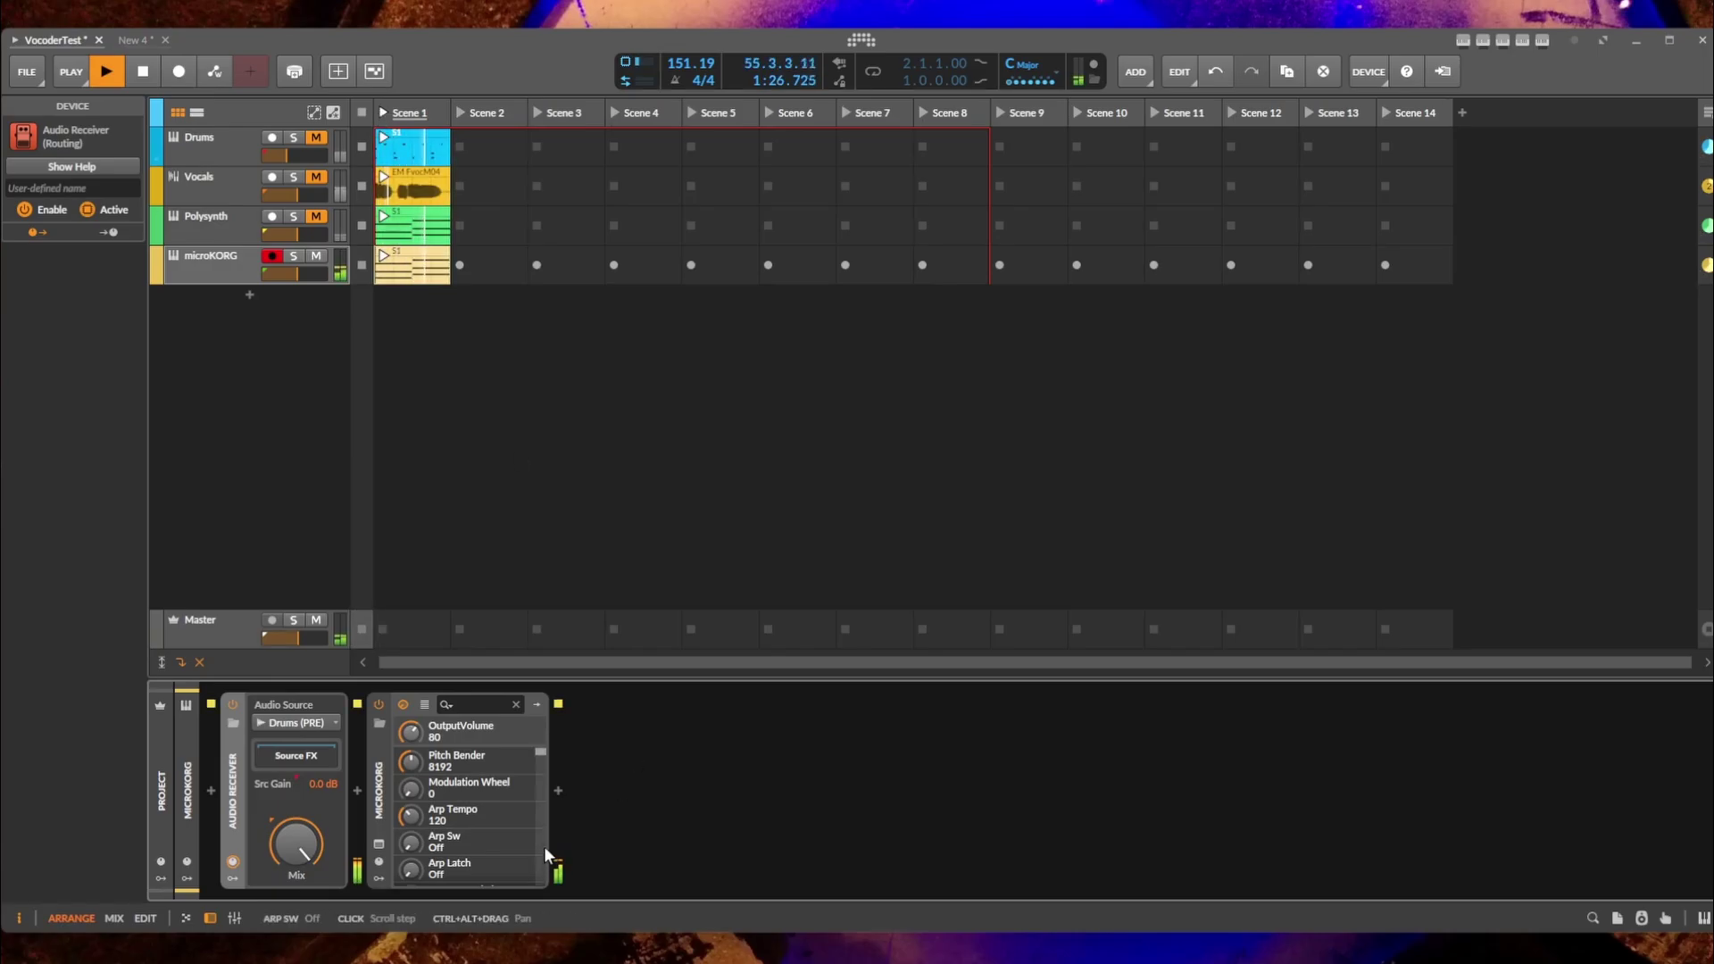
click(381, 847)
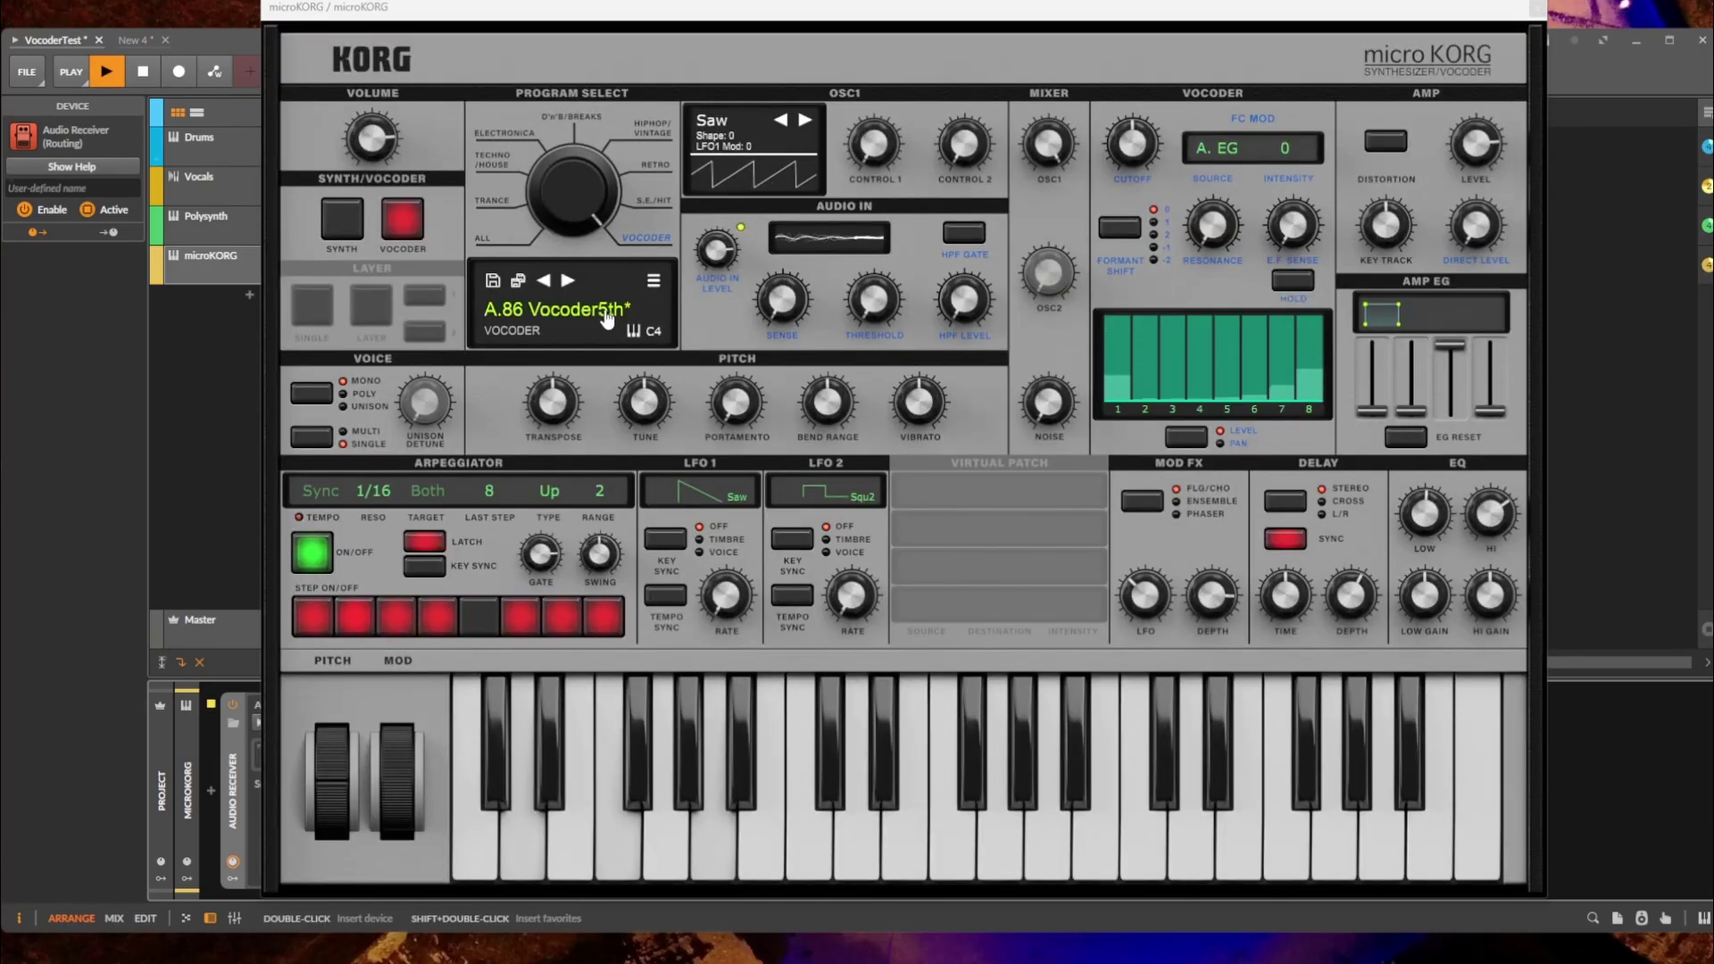
click(543, 280)
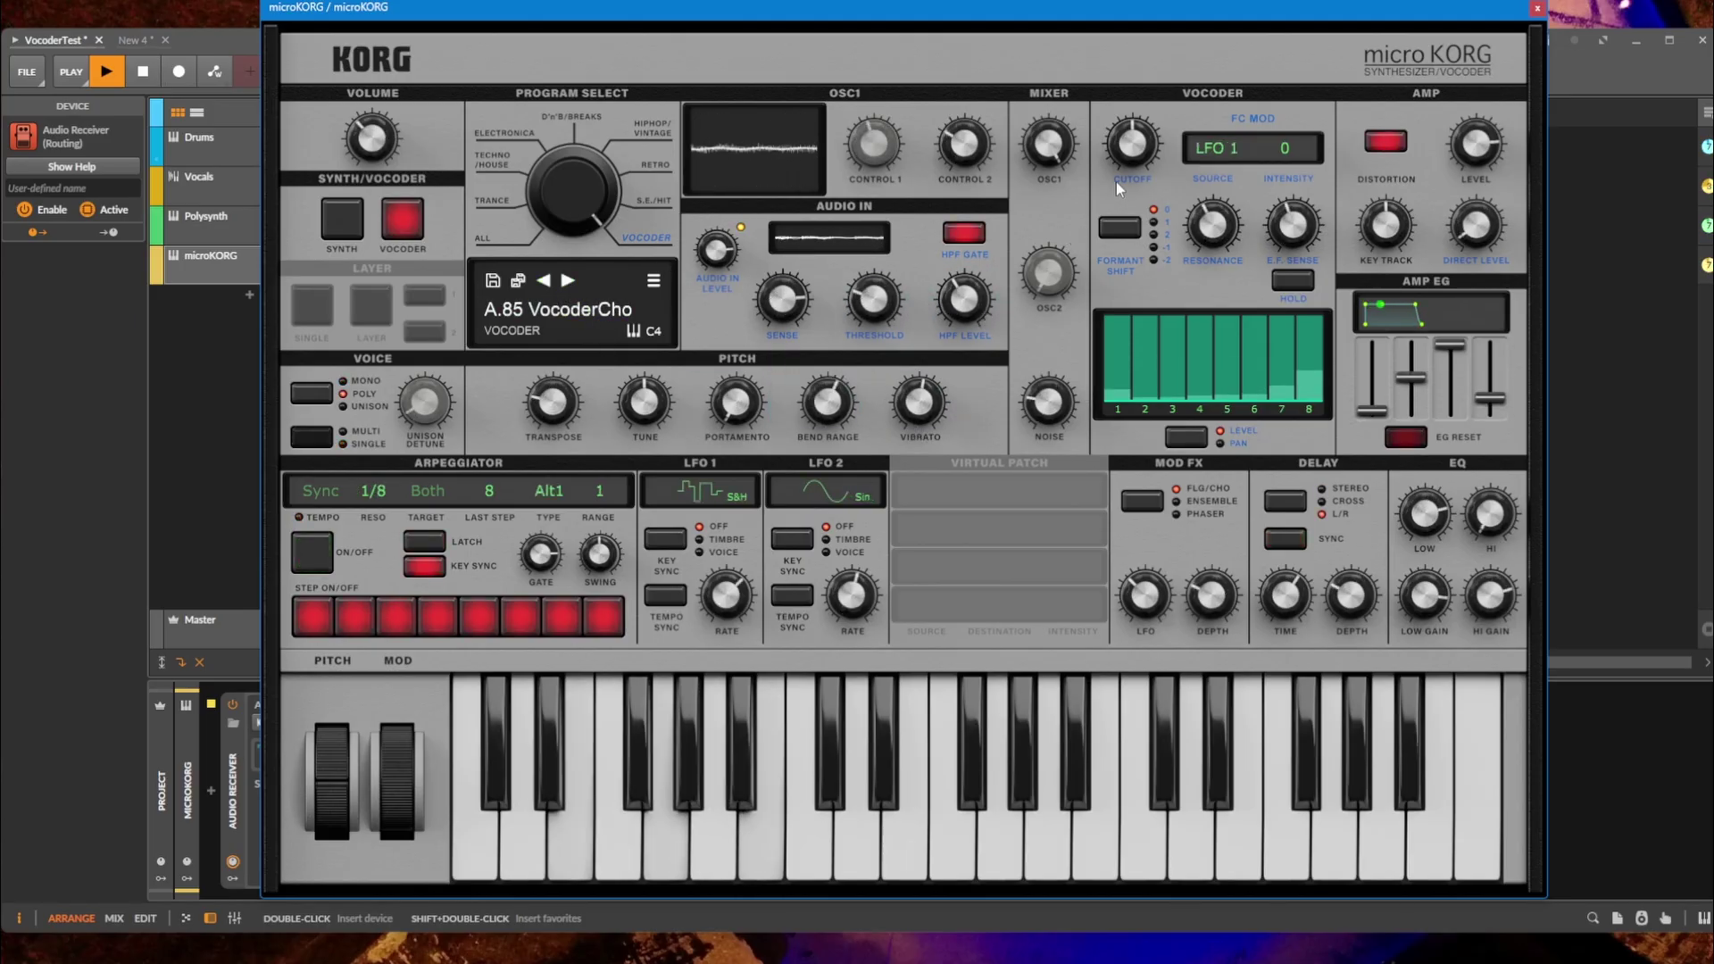
mouse_move(1129, 143)
mouse_down()
mouse_move(1138, 85)
mouse_move(1136, 149)
mouse_up()
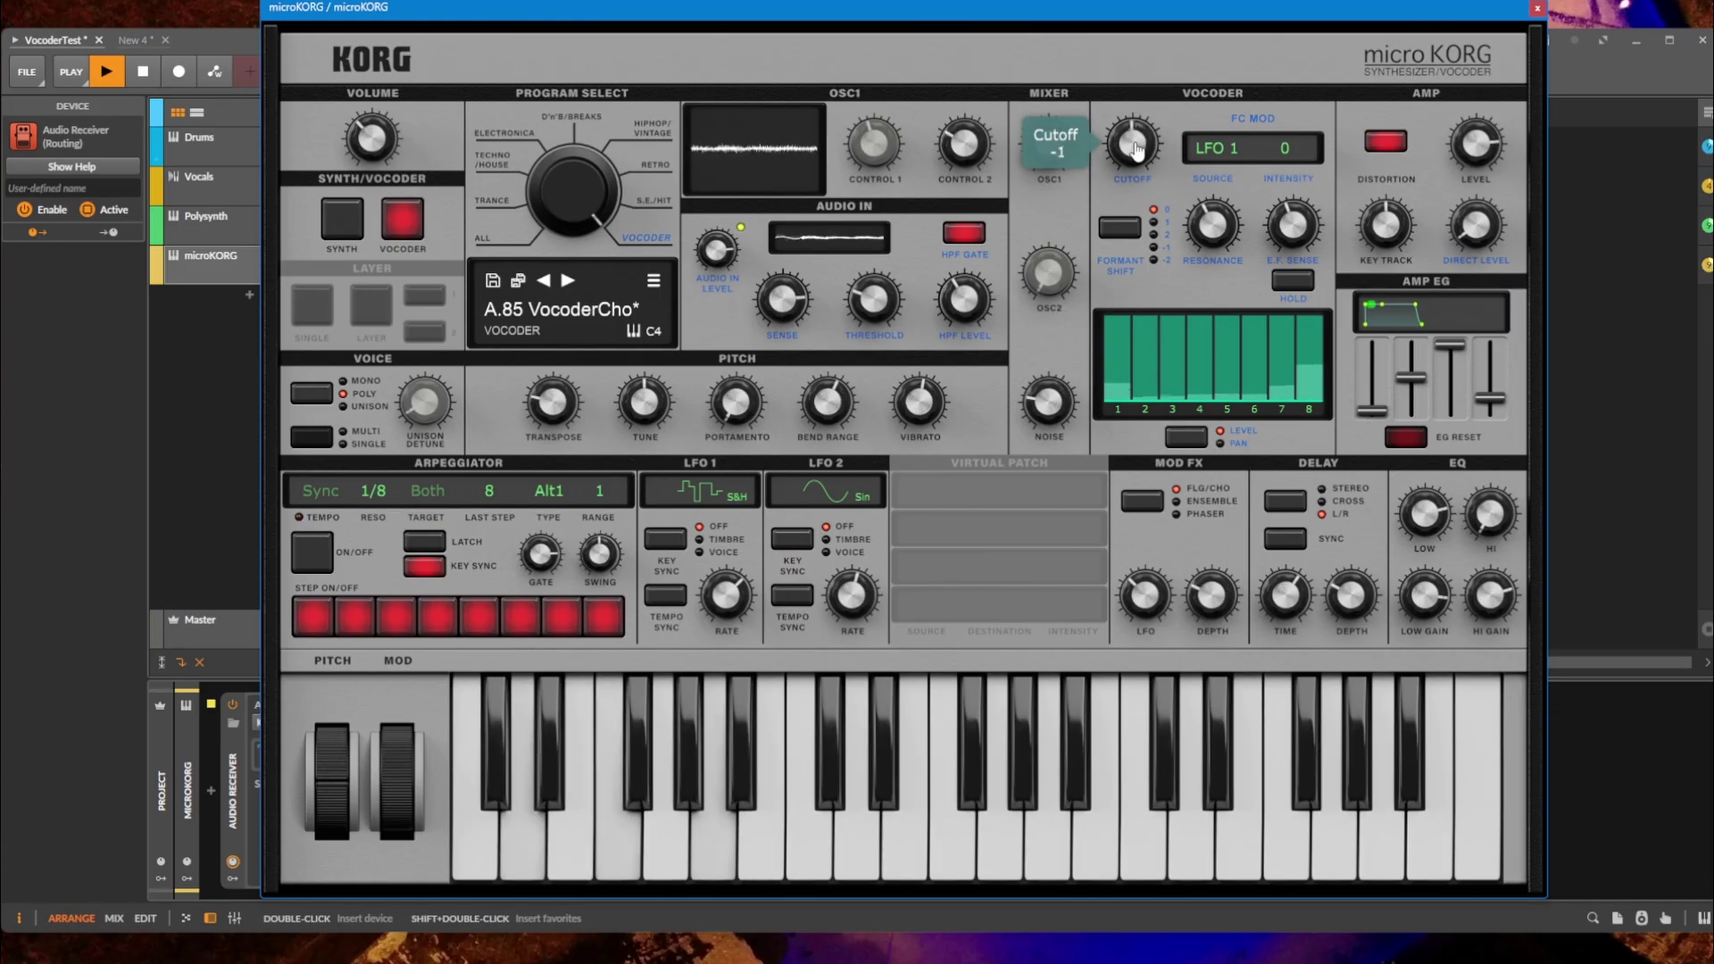
drag(1212, 228, 1134, 160)
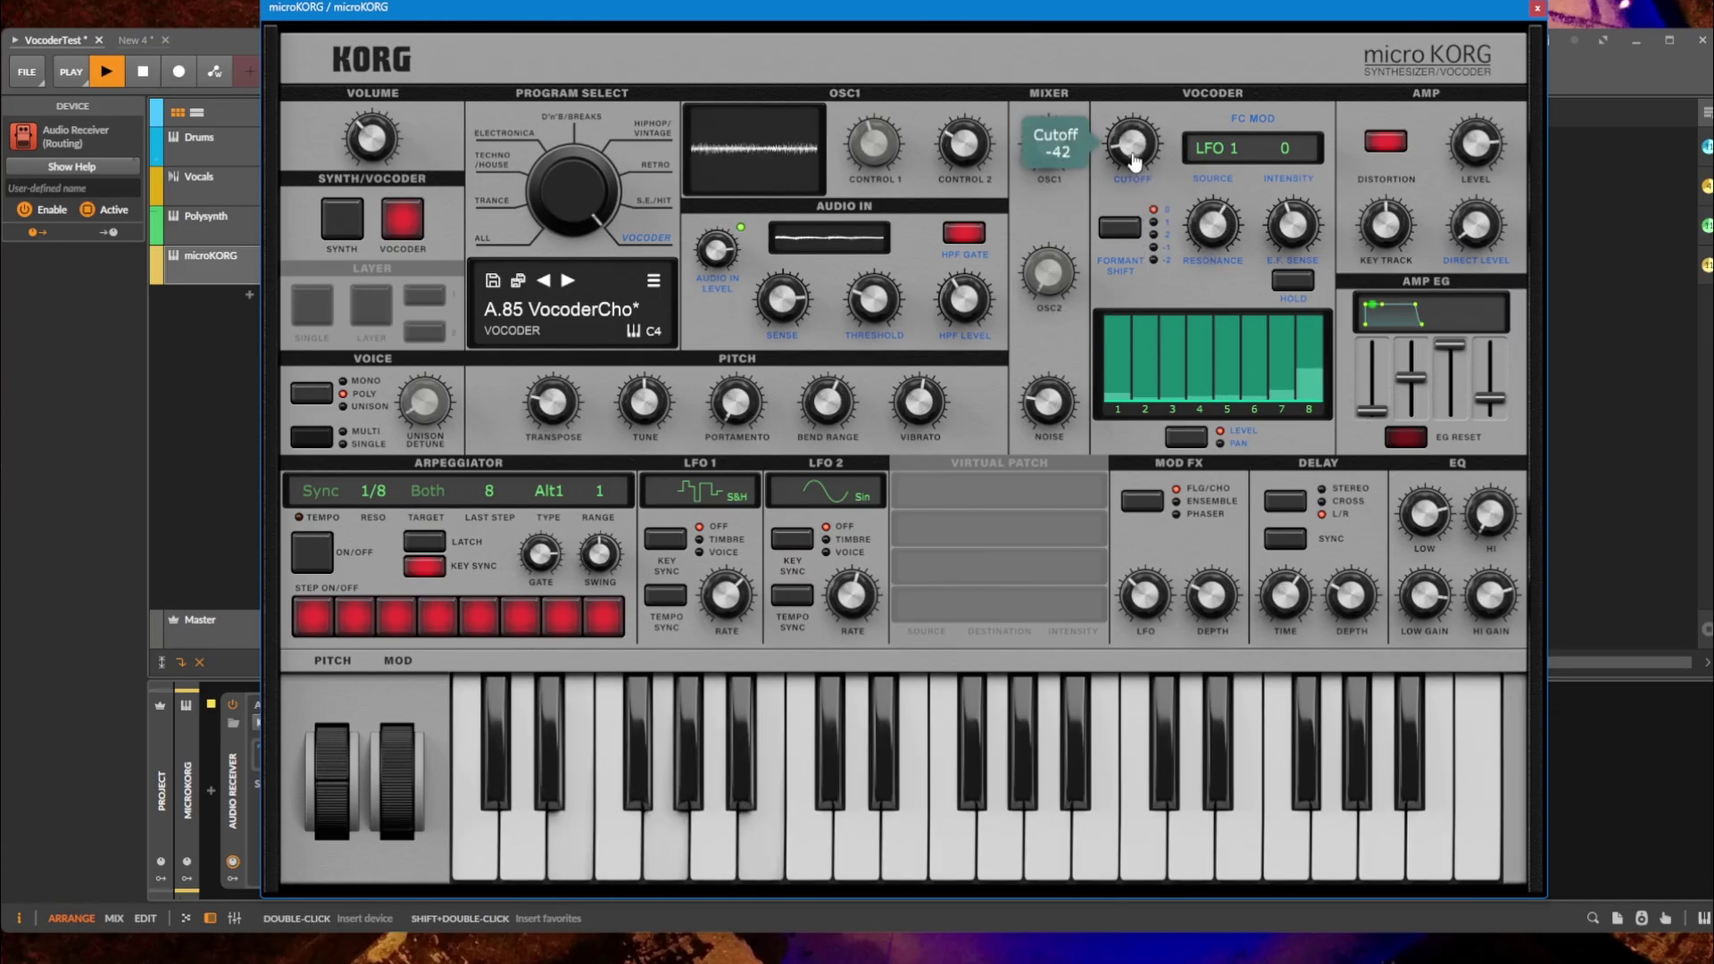
click(225, 53)
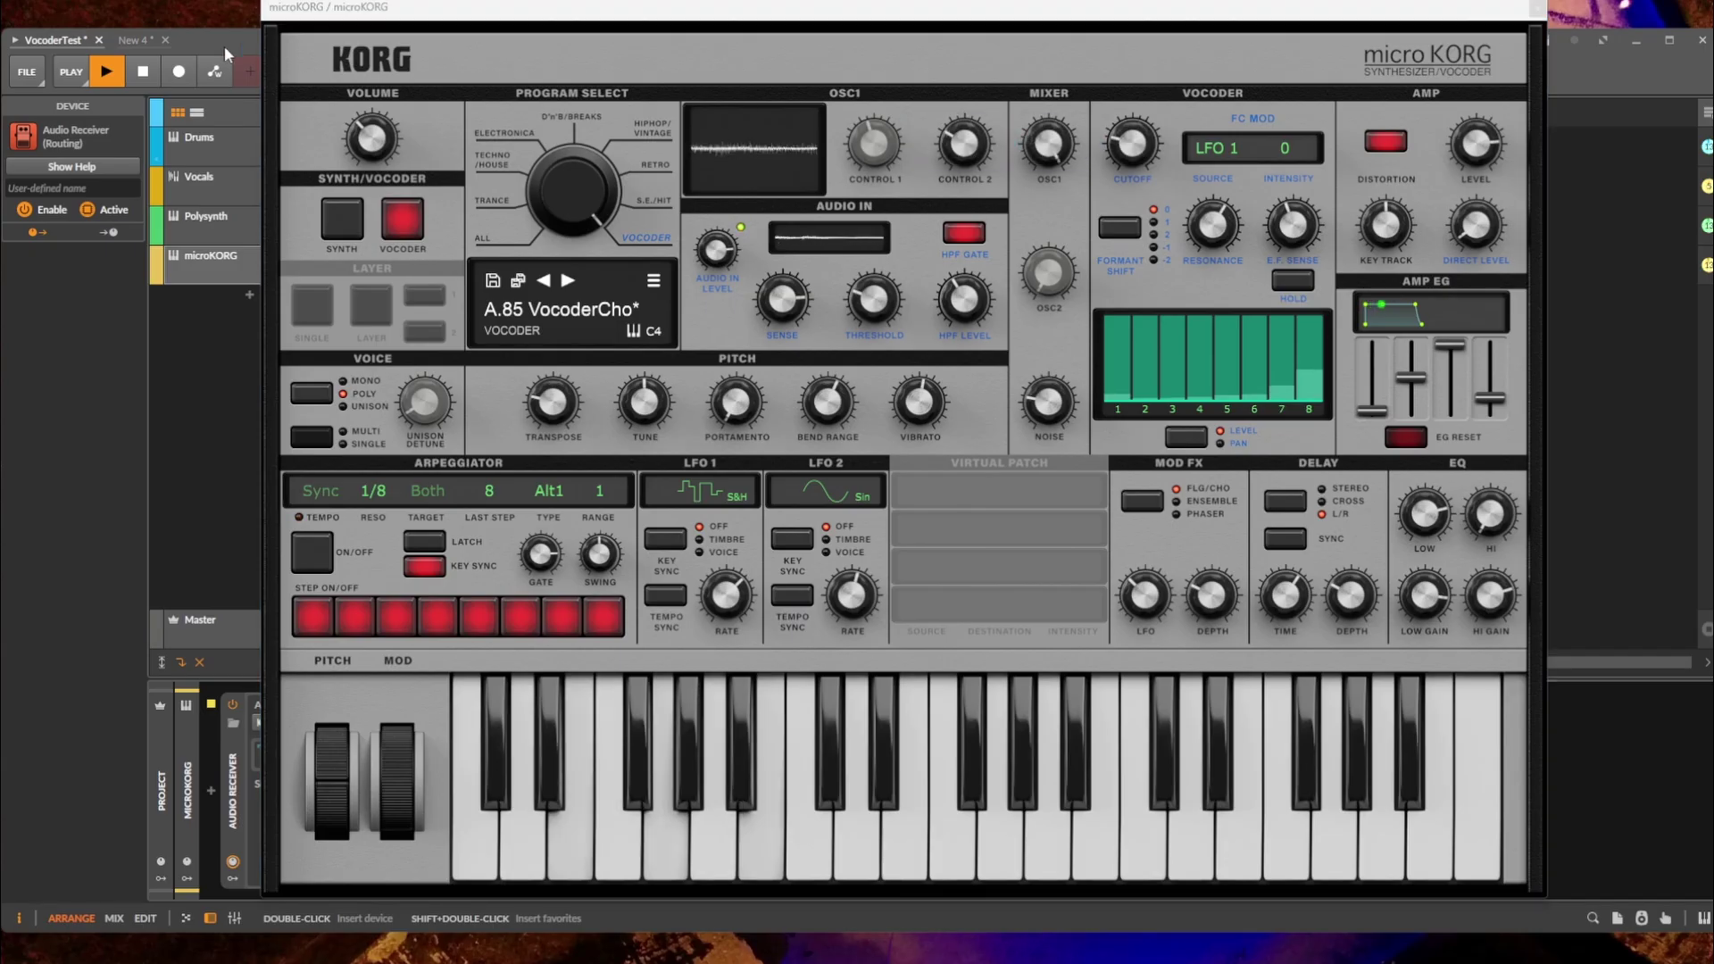
Change the Audio Receiver's audio source to Vocals (PRE).
click(1537, 7)
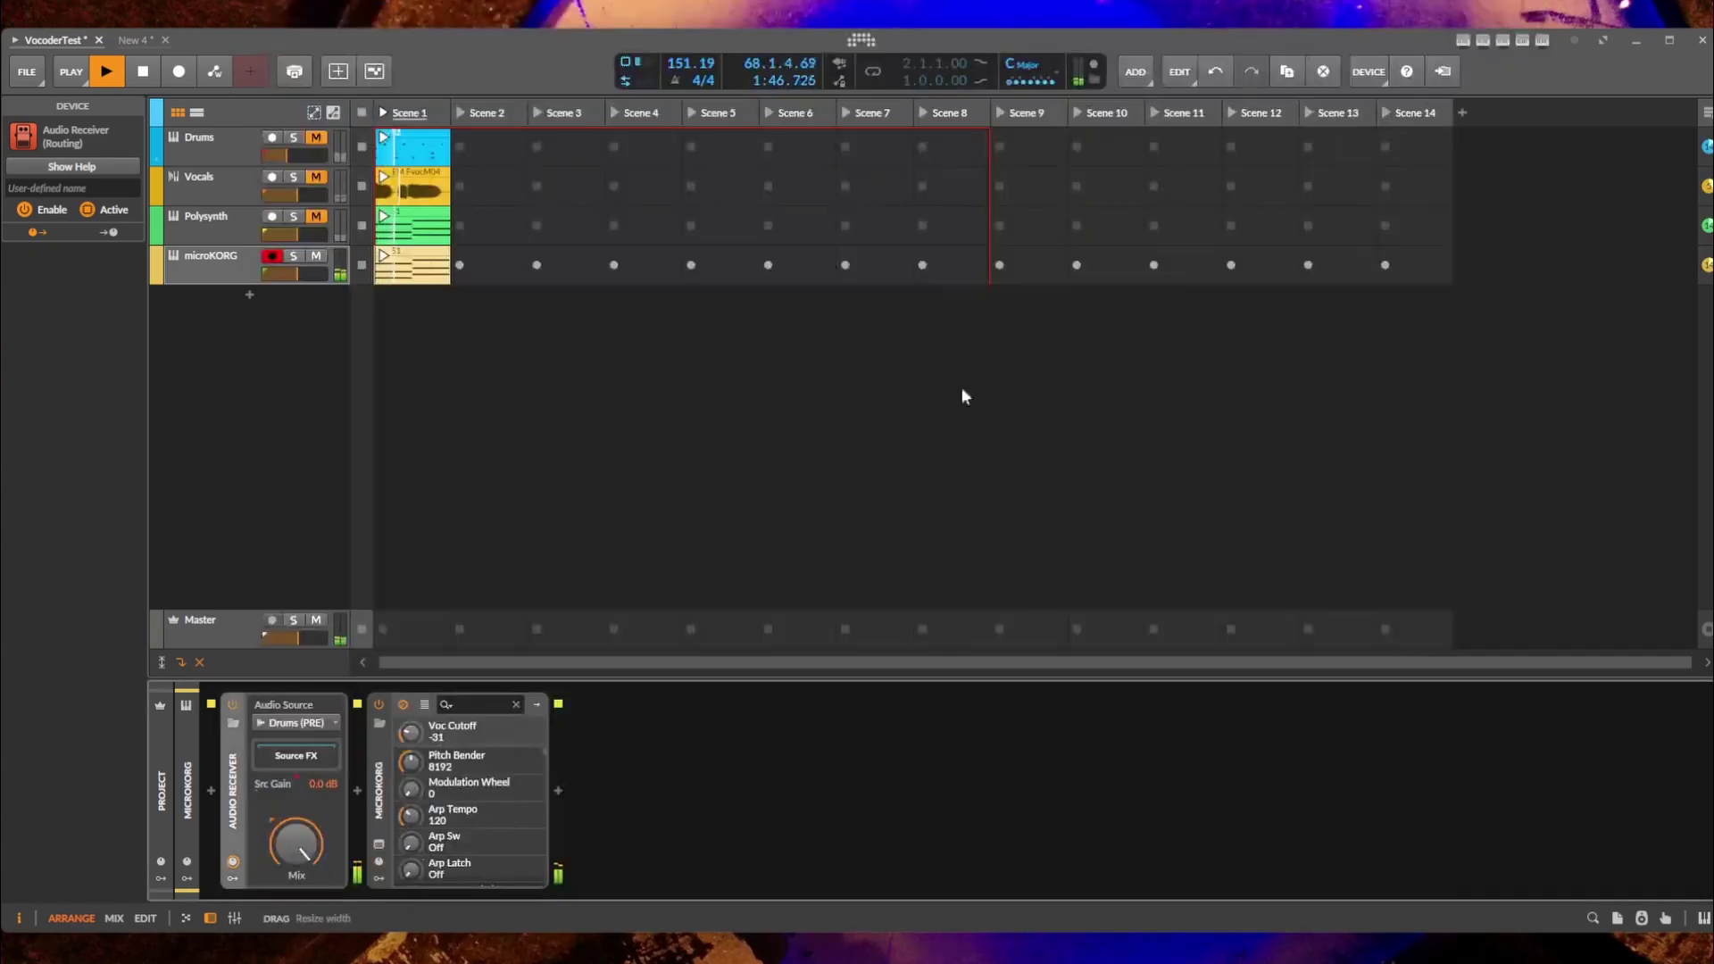
click(307, 721)
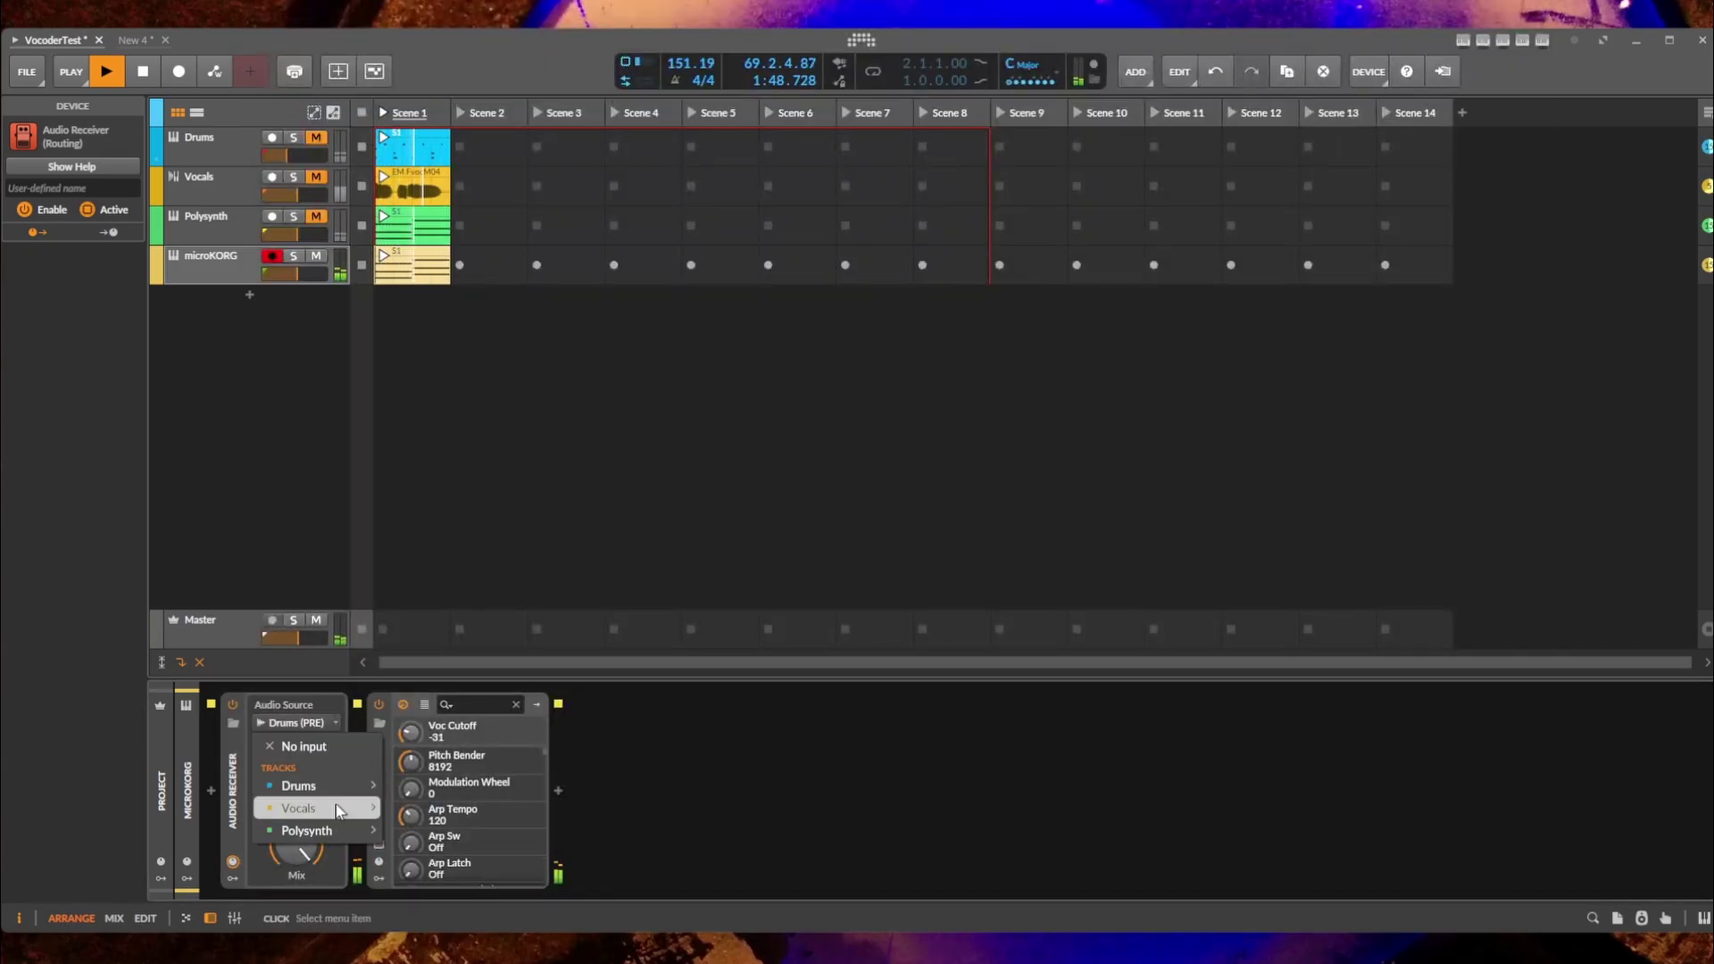
mouse_move(336, 805)
click(429, 808)
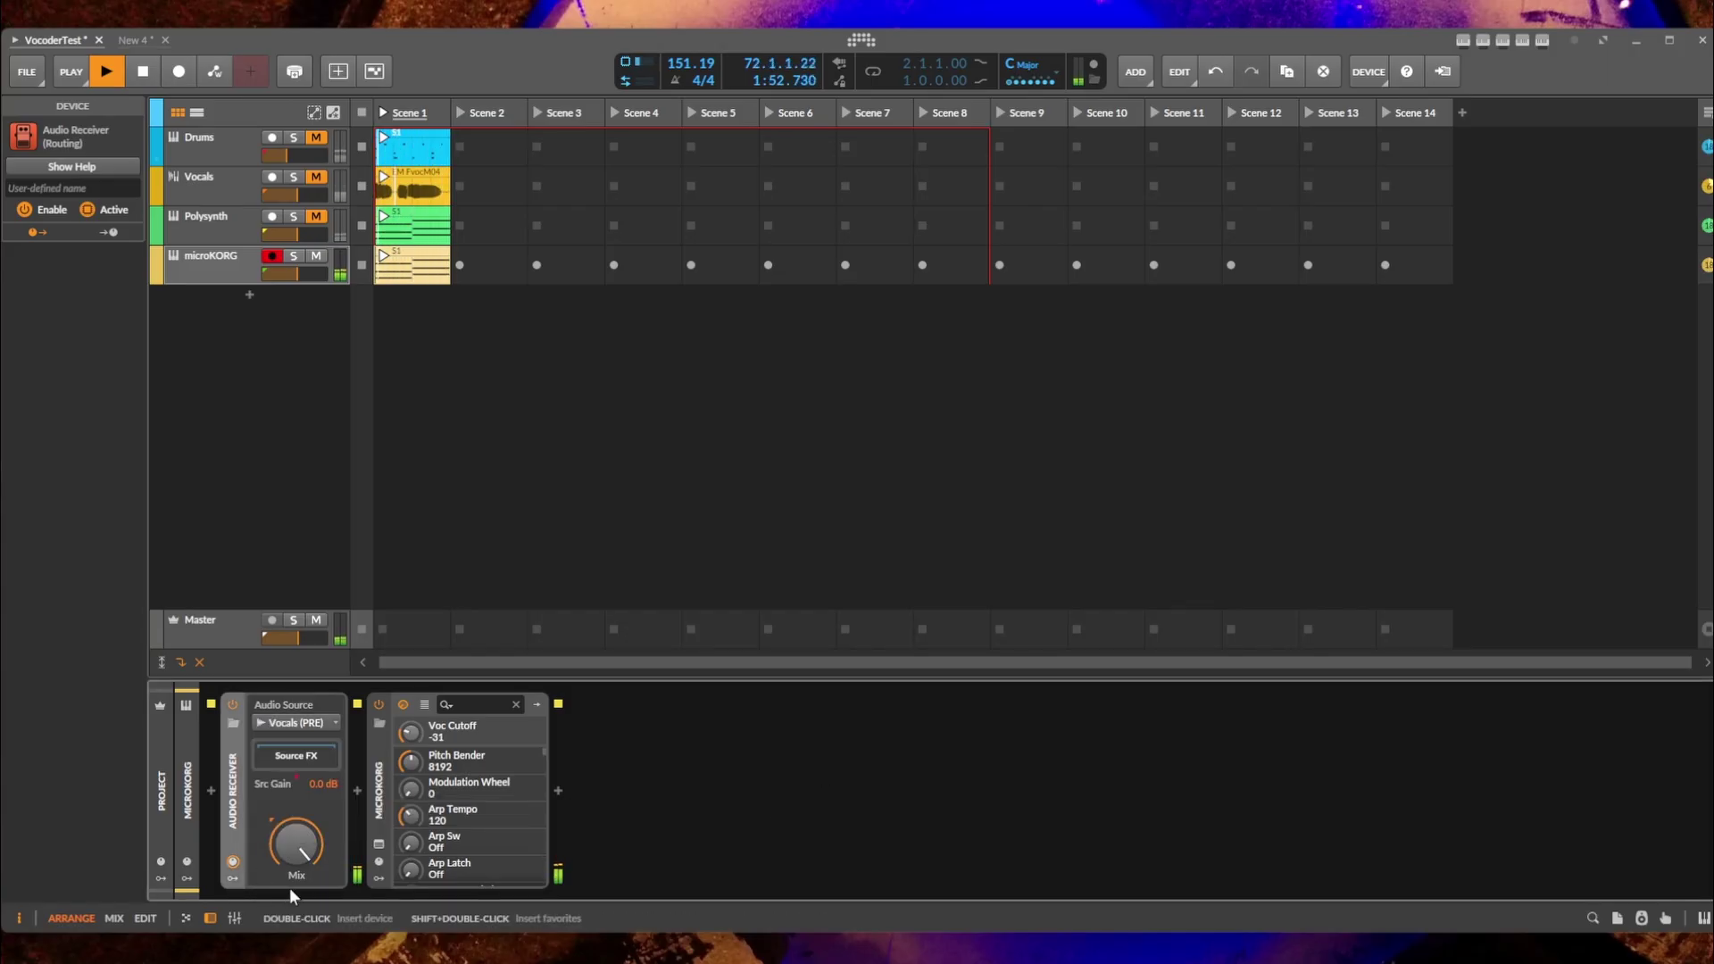
Switch the microKORG to program A.86 Vocoder5th and turn its vocoder cutoff down to -20.
click(379, 844)
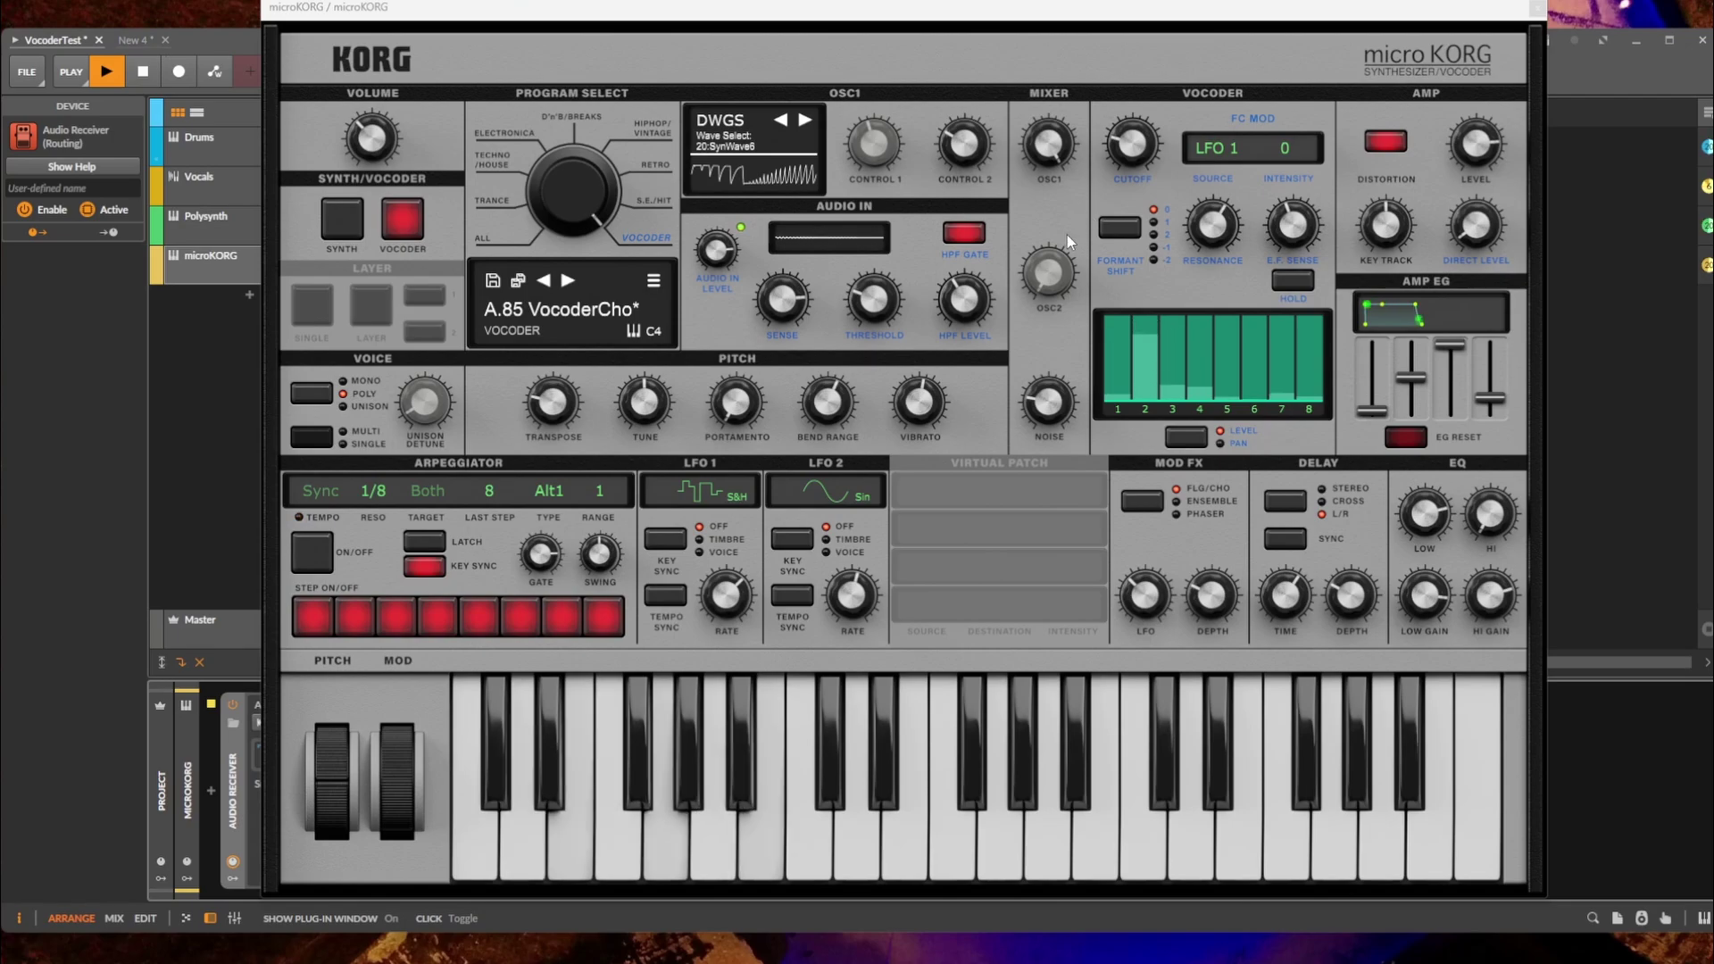
click(1132, 142)
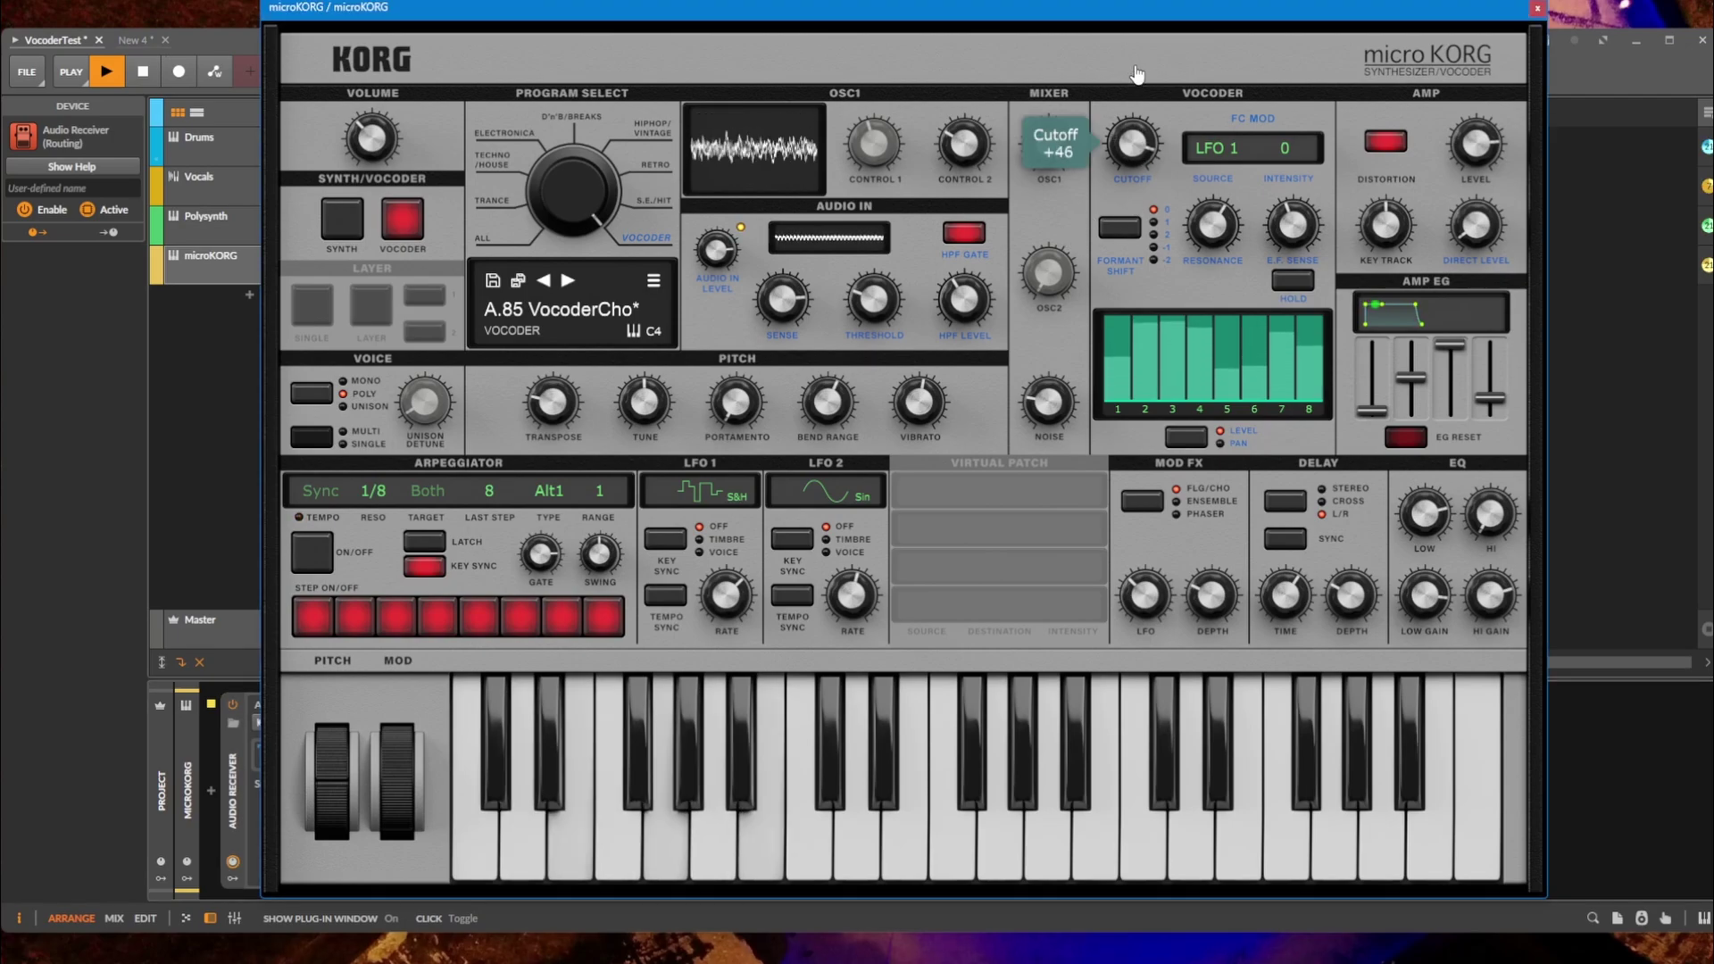
click(567, 281)
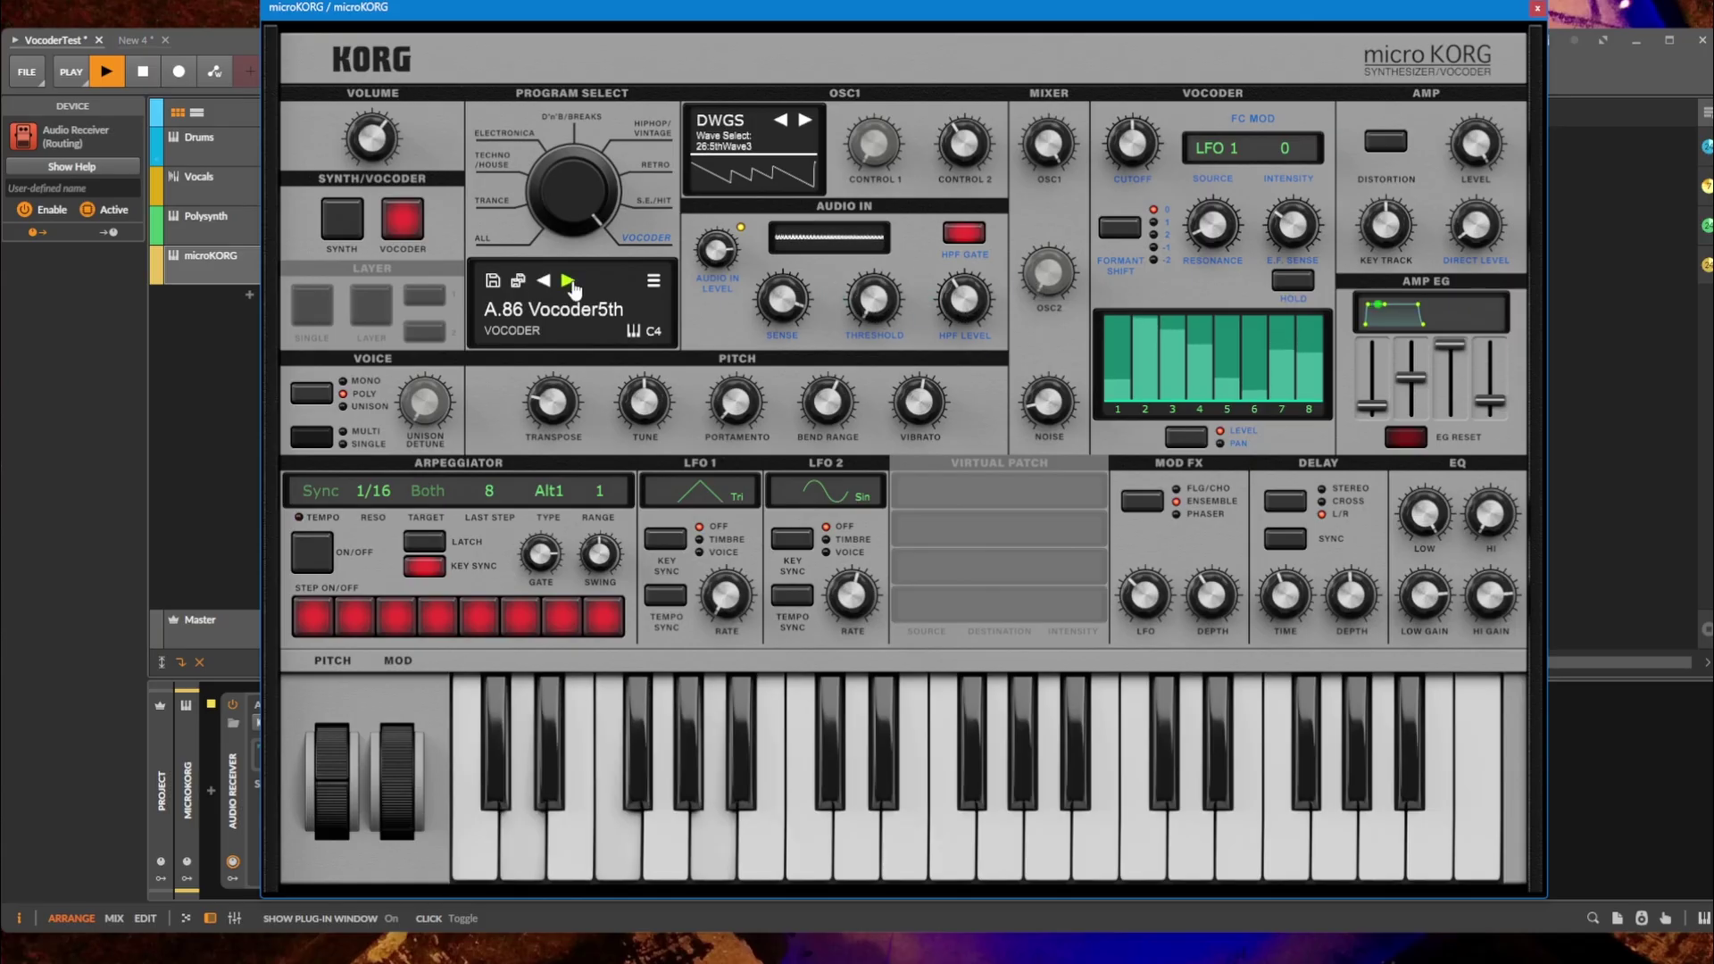
mouse_move(1197, 237)
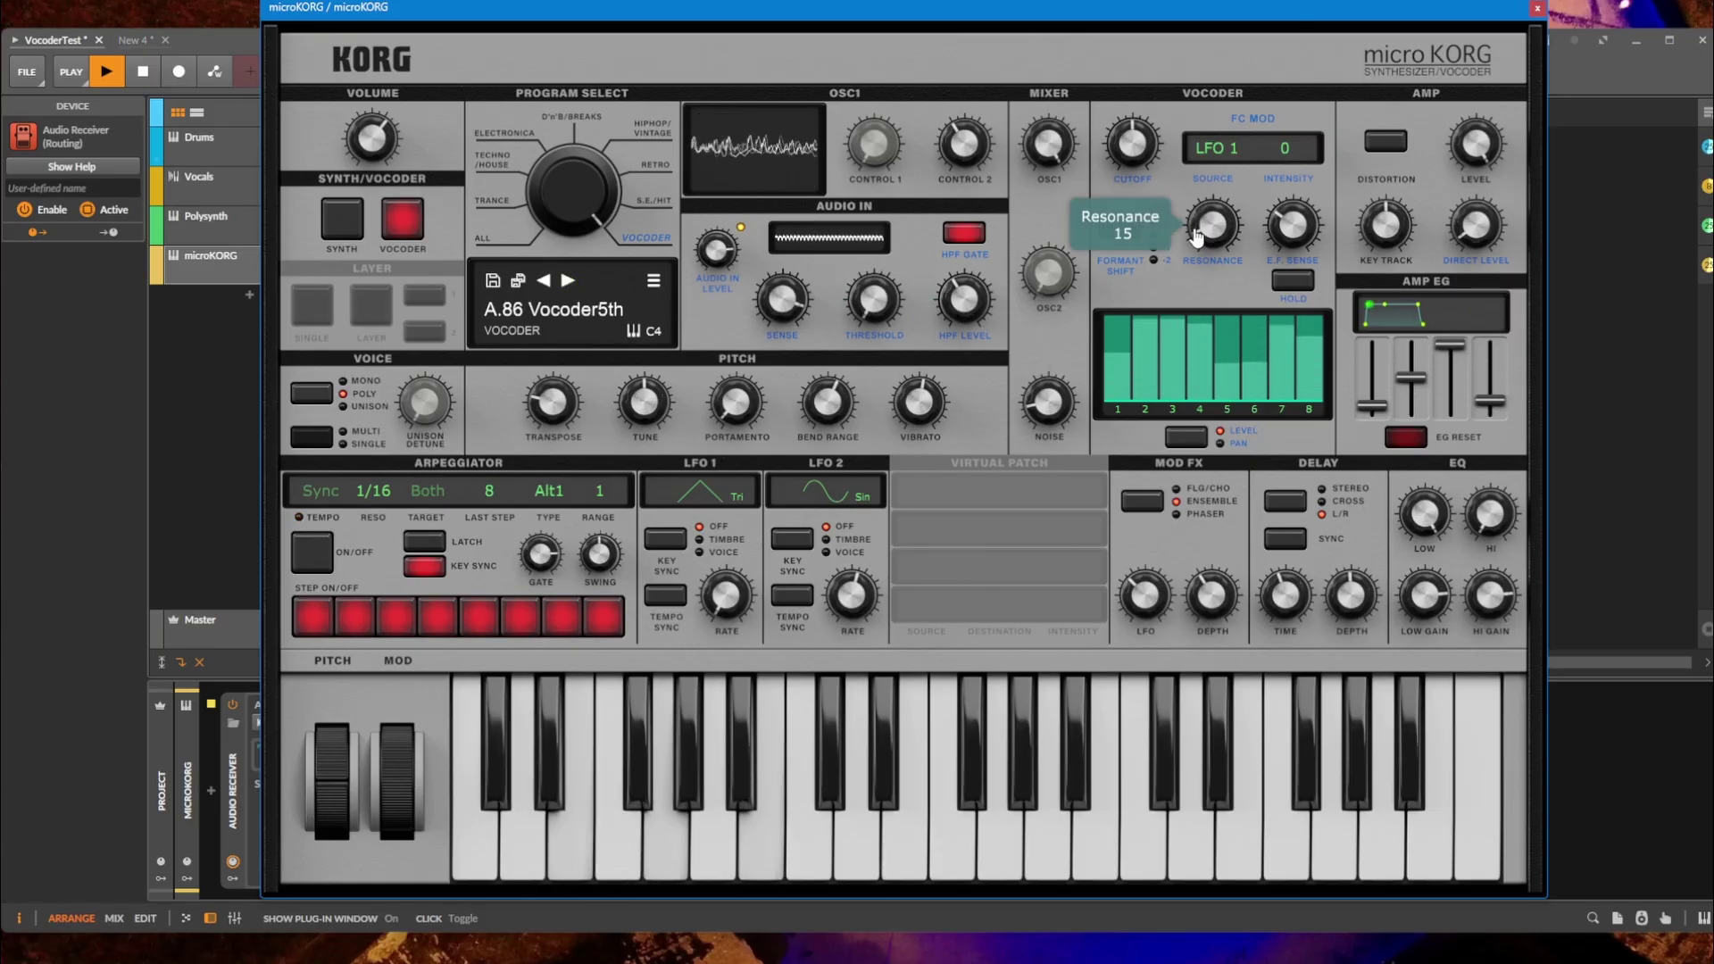
scroll(1197, 237, up, 2)
mouse_move(1121, 129)
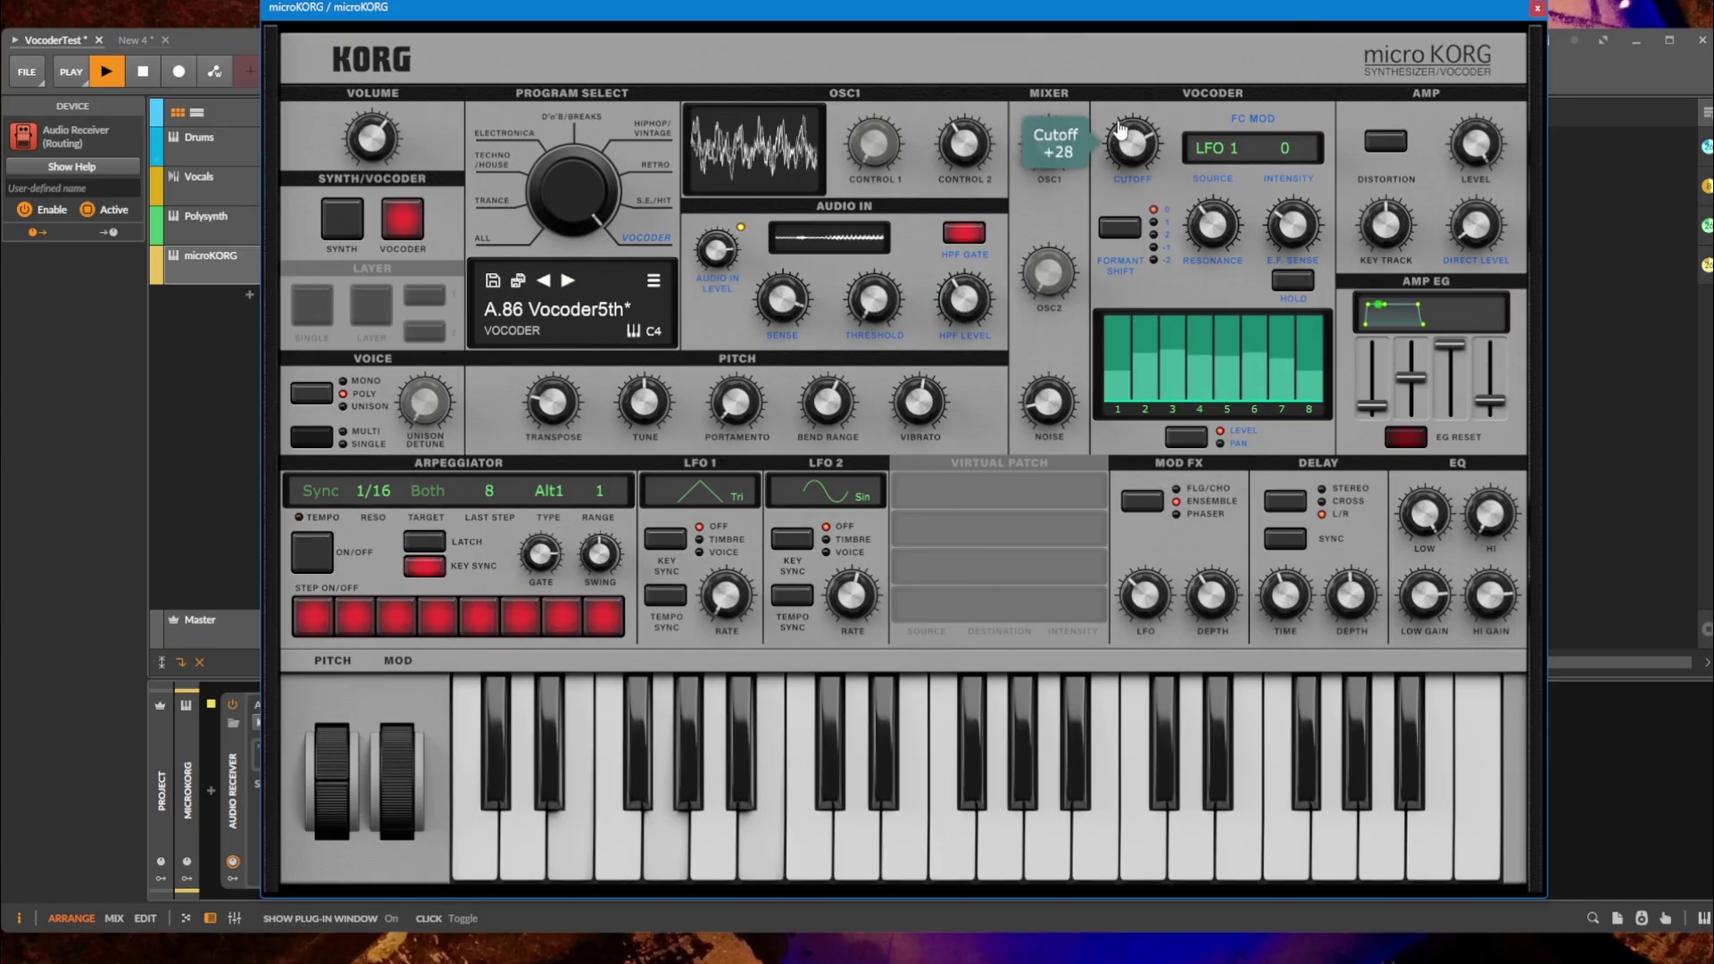
drag(1120, 130, 1132, 185)
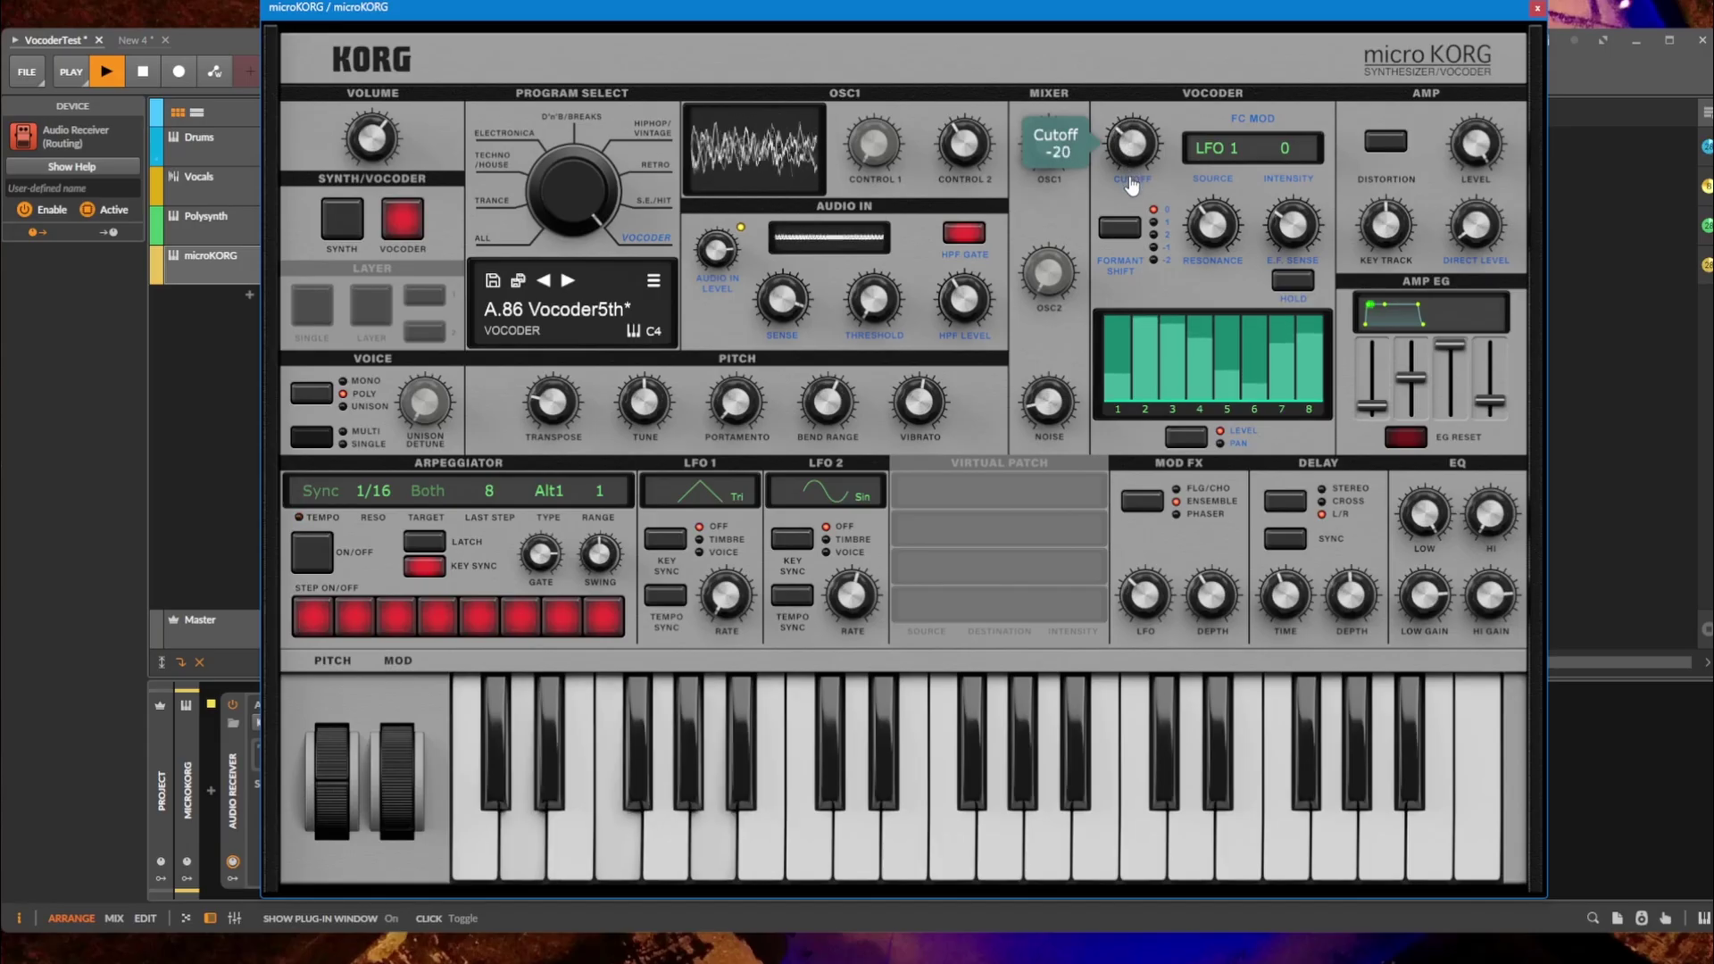
Step the microKORG's Formant Shift through several values, ending at -2.
click(1130, 233)
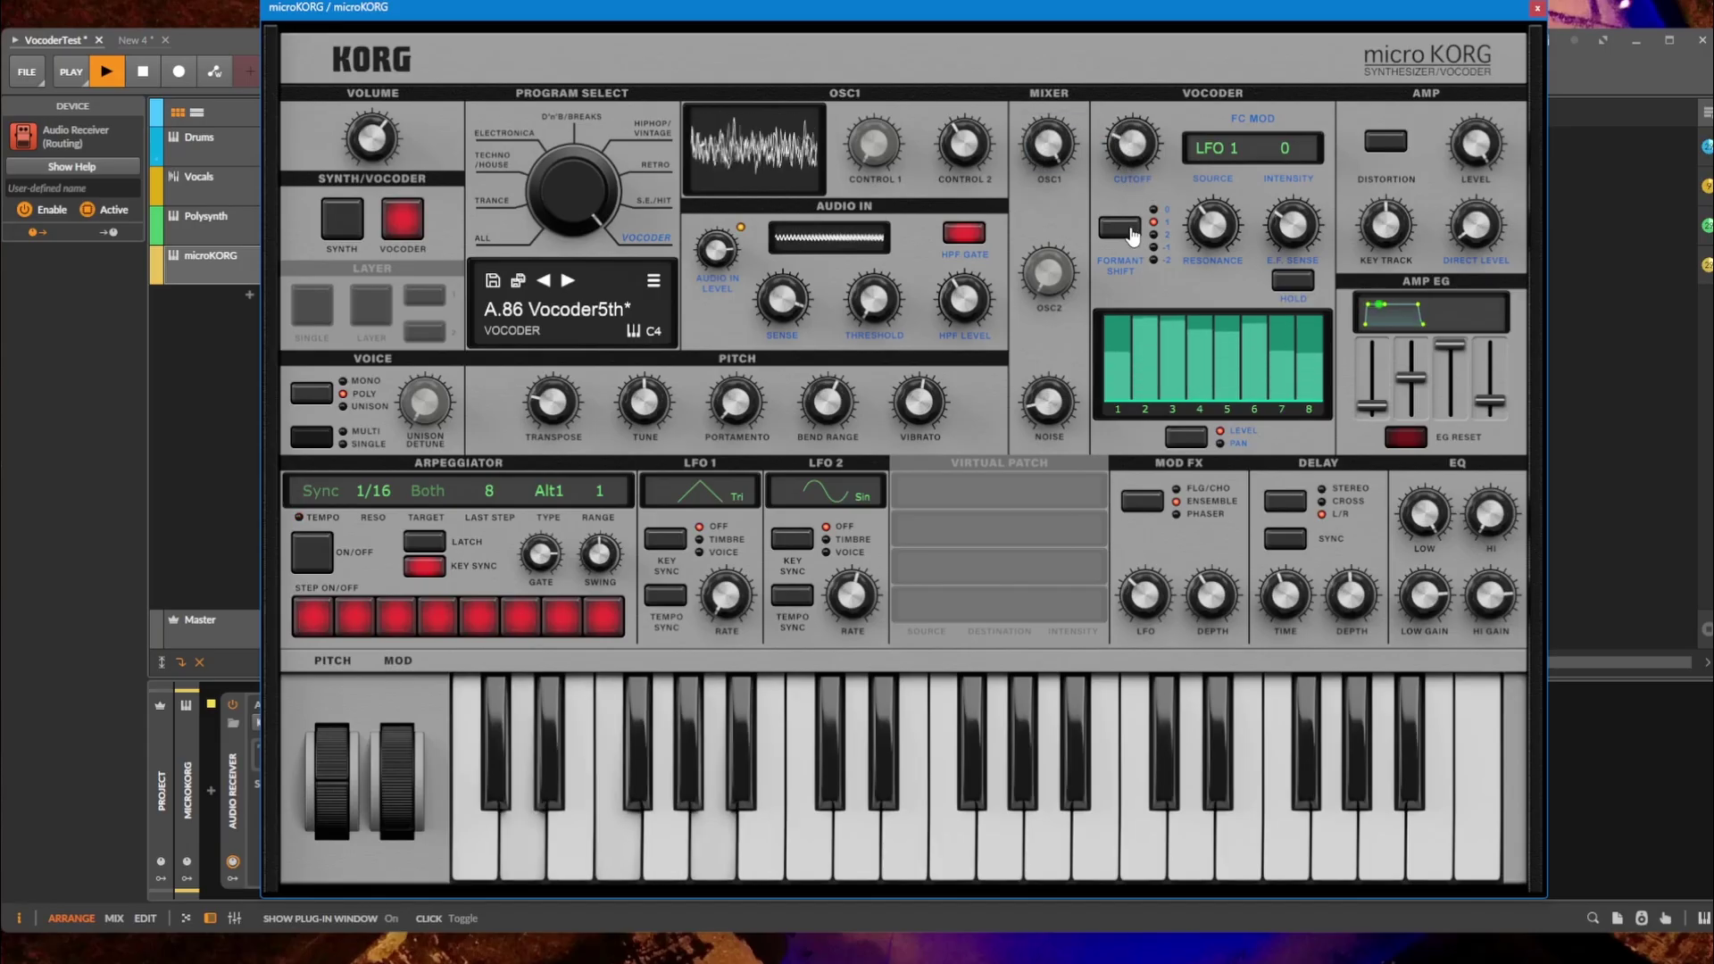
click(1130, 234)
click(1130, 234)
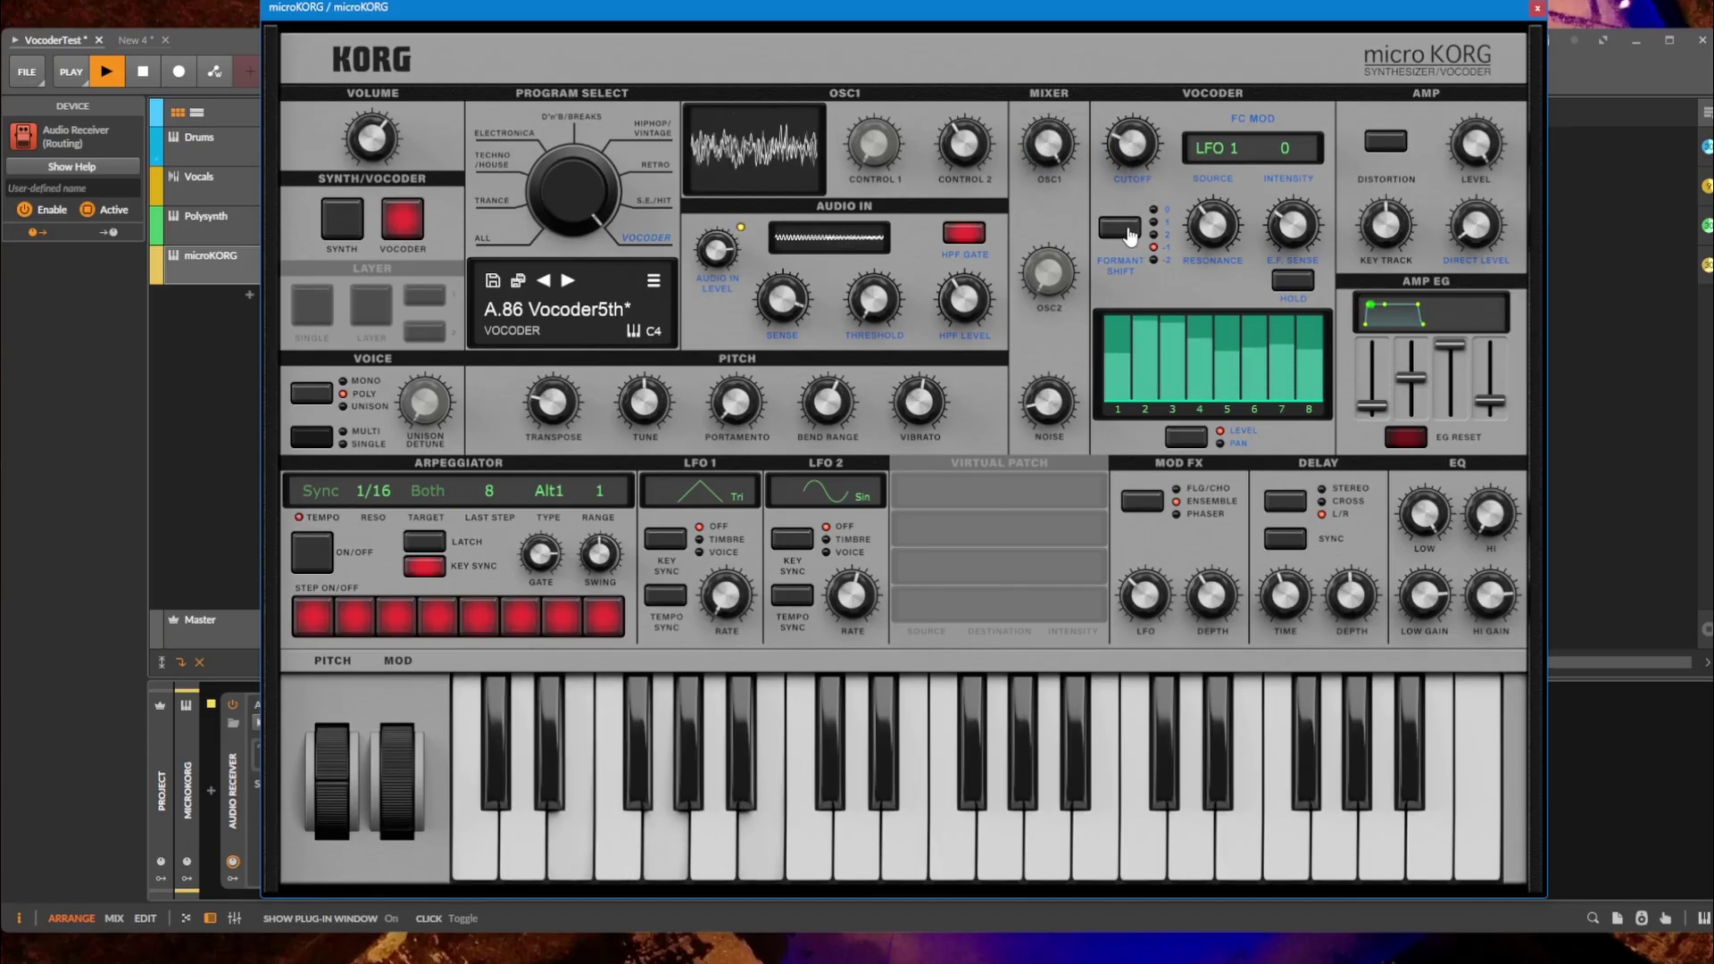
click(1130, 234)
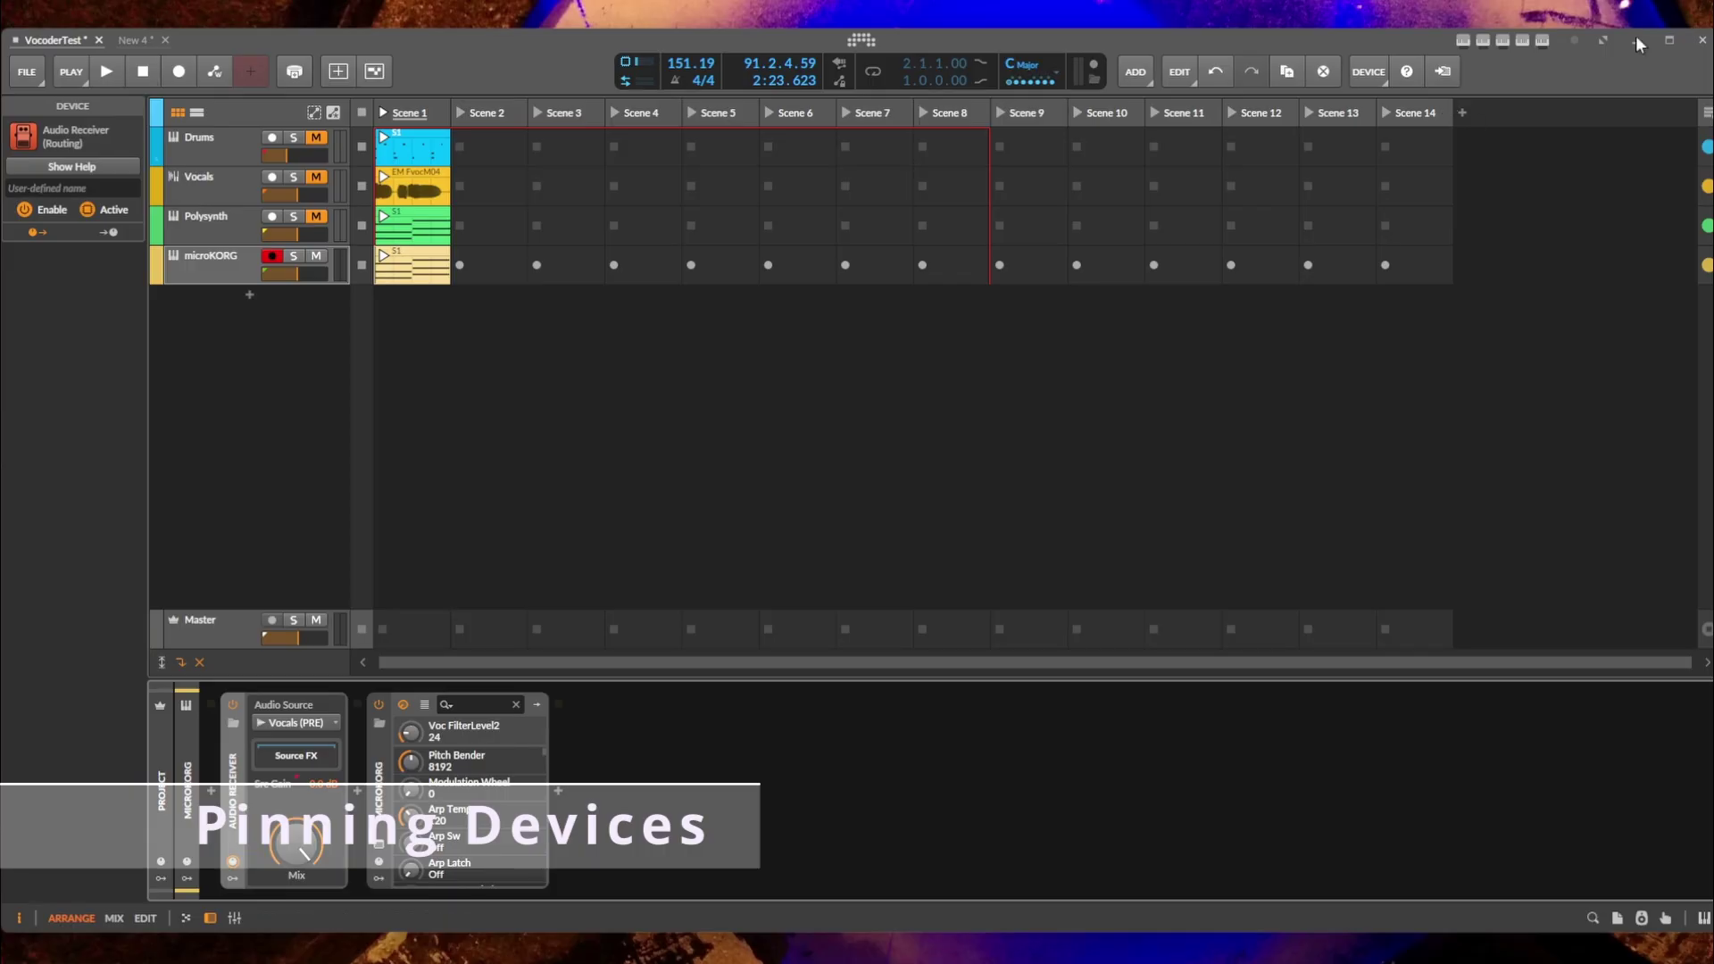
Look over the MCU controller settings and track remotes, then select the Polysynth track.
click(1523, 41)
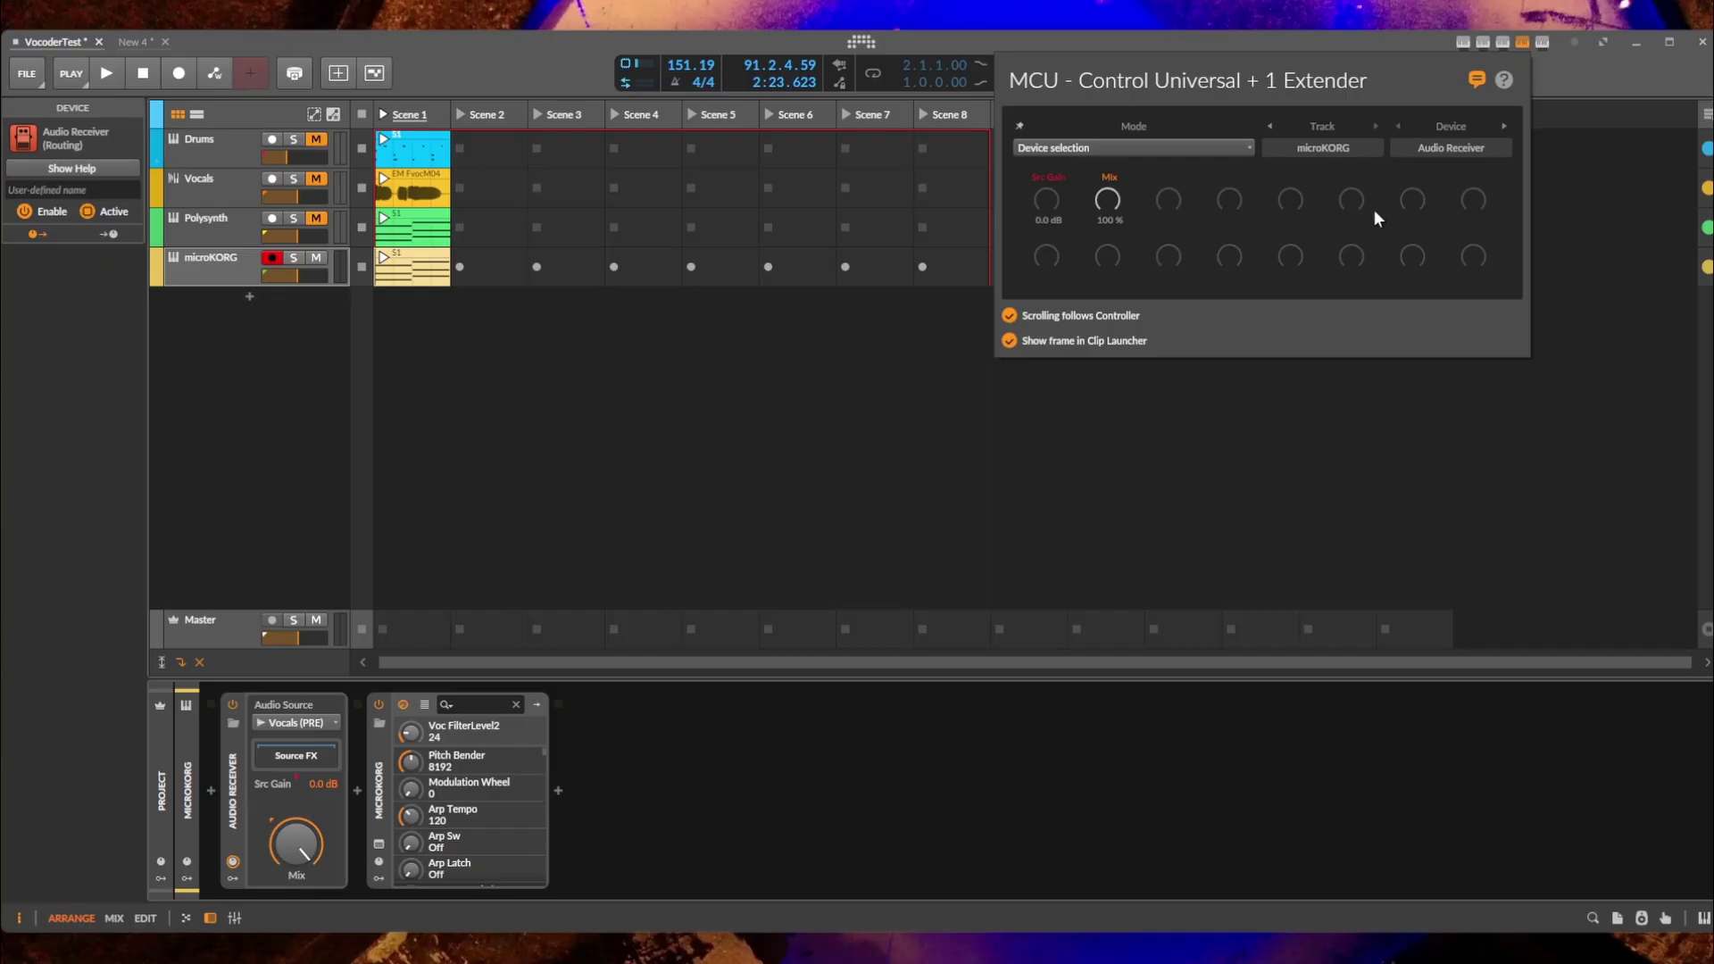
click(187, 862)
click(187, 862)
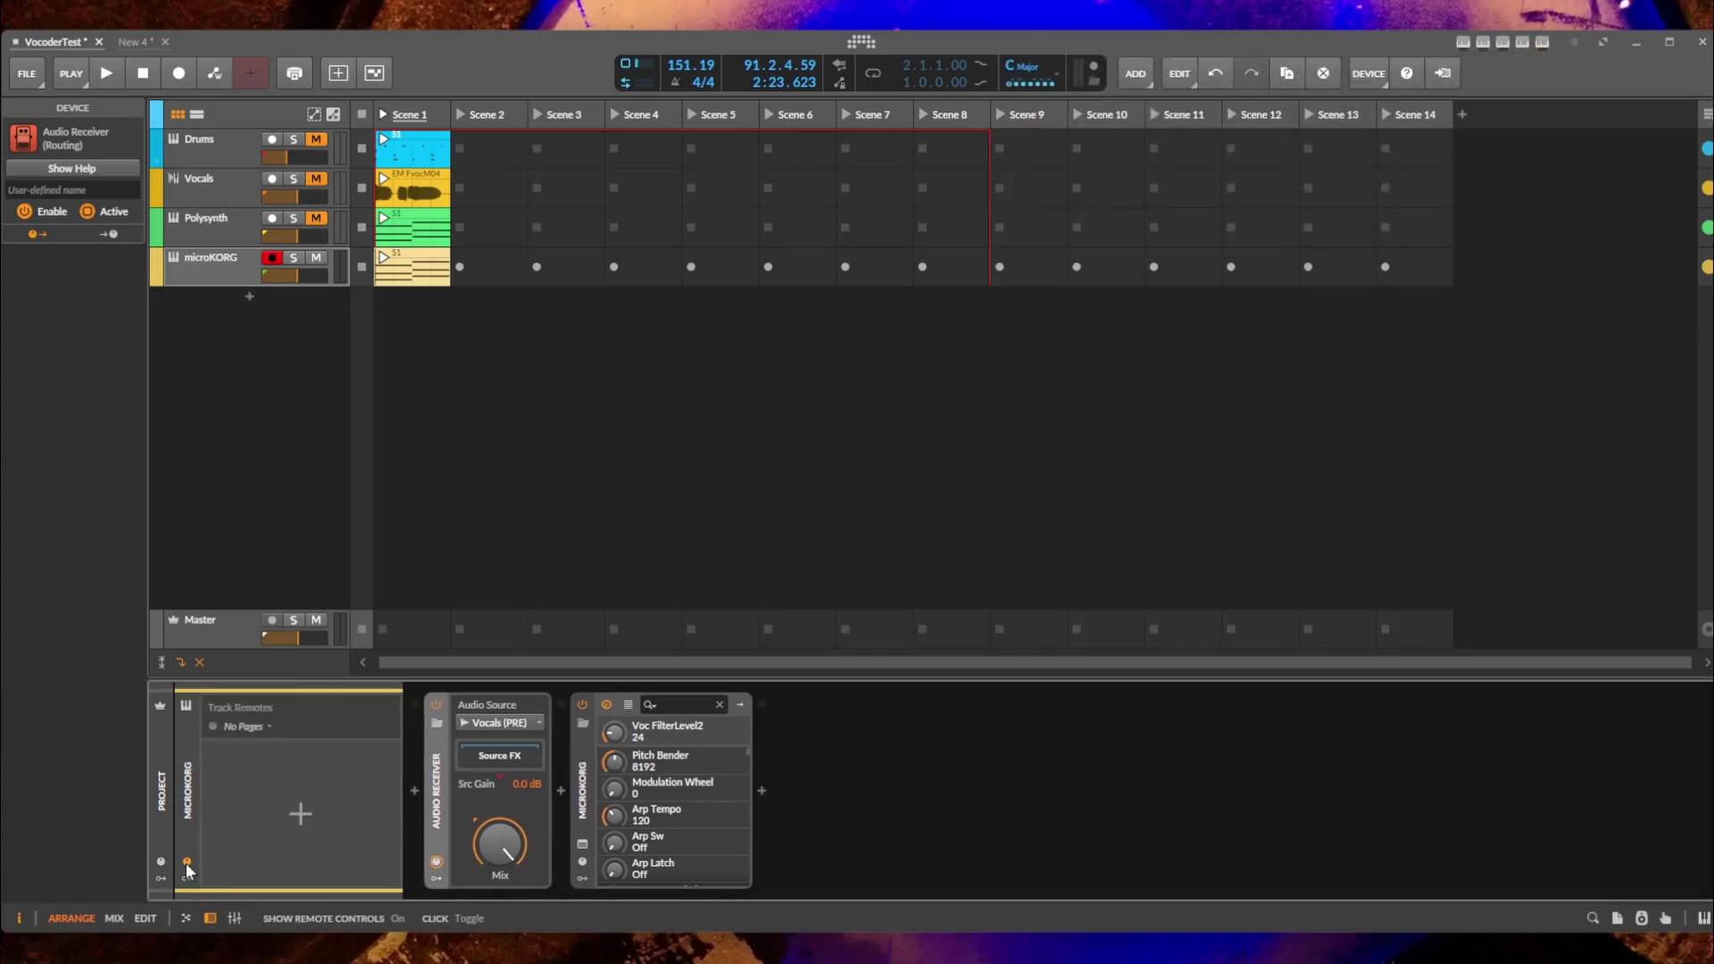
click(184, 860)
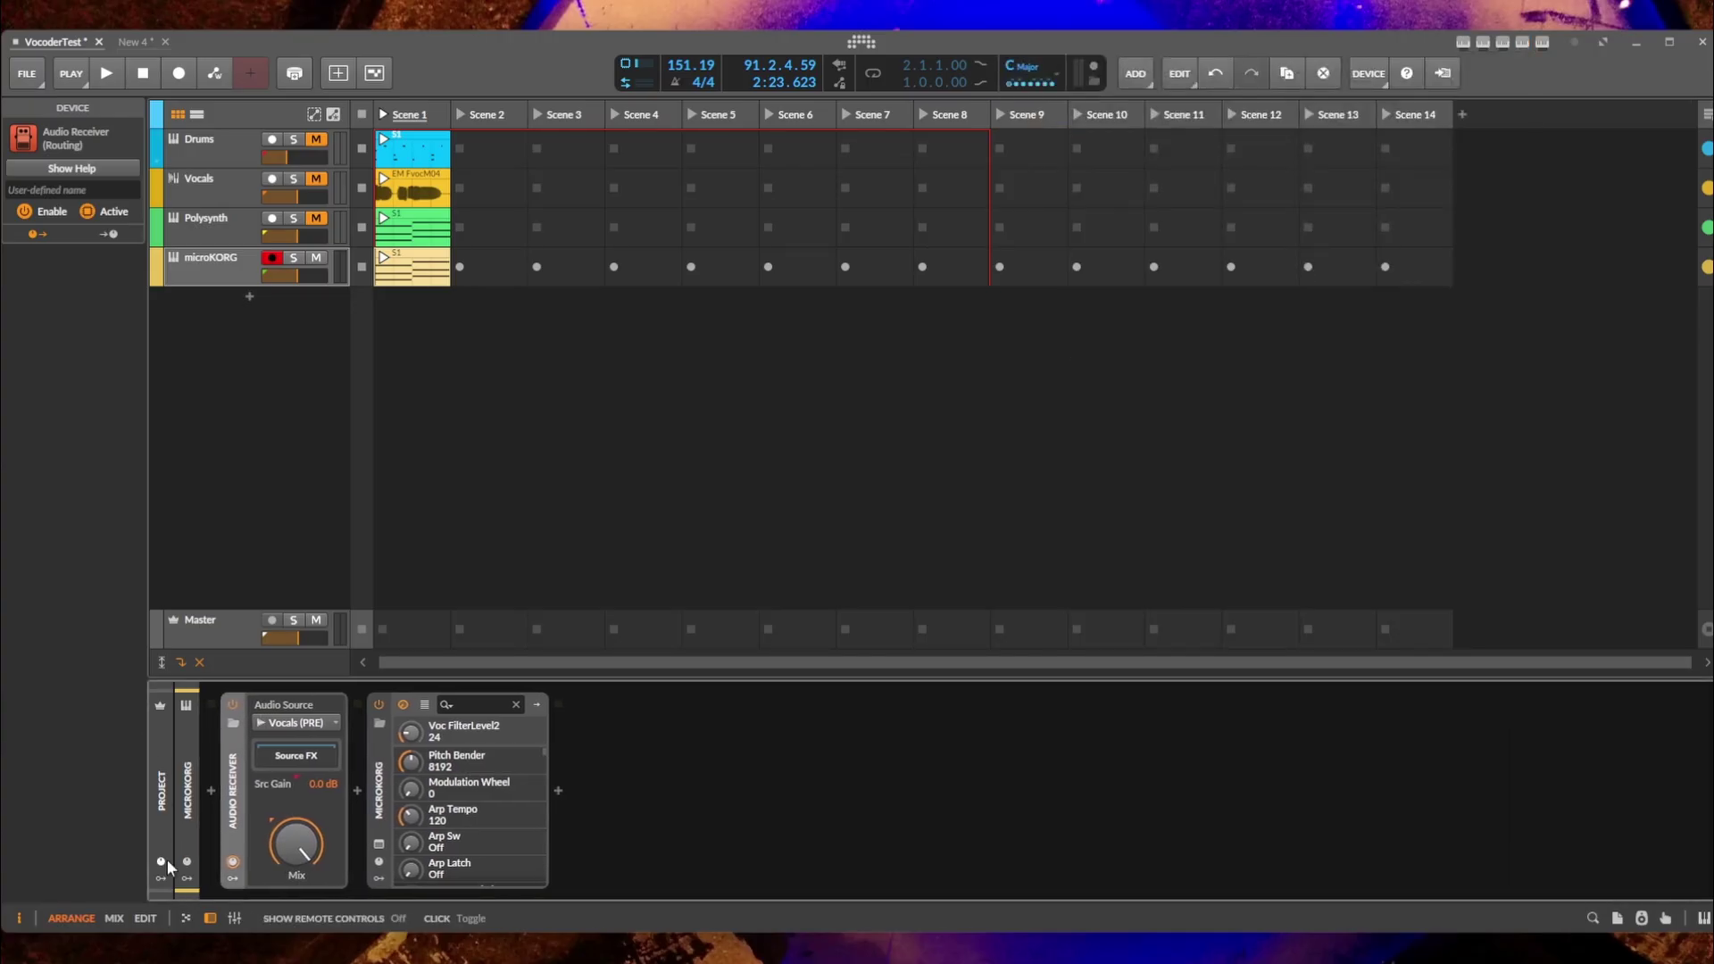
click(202, 275)
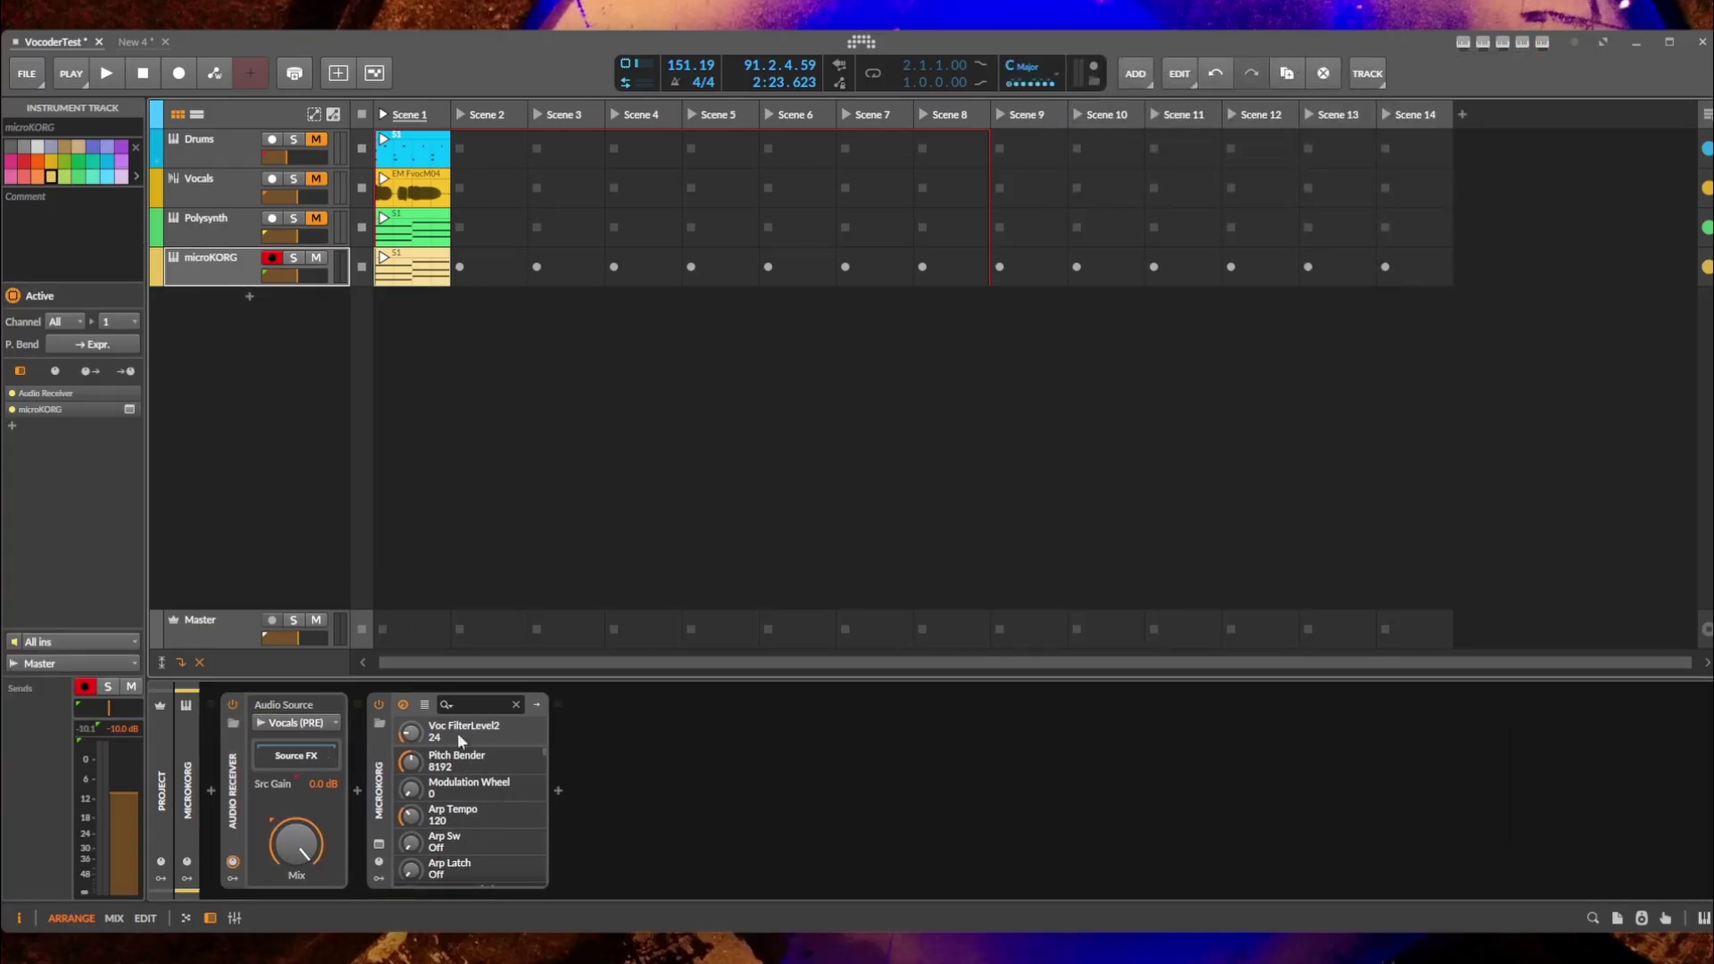
click(225, 221)
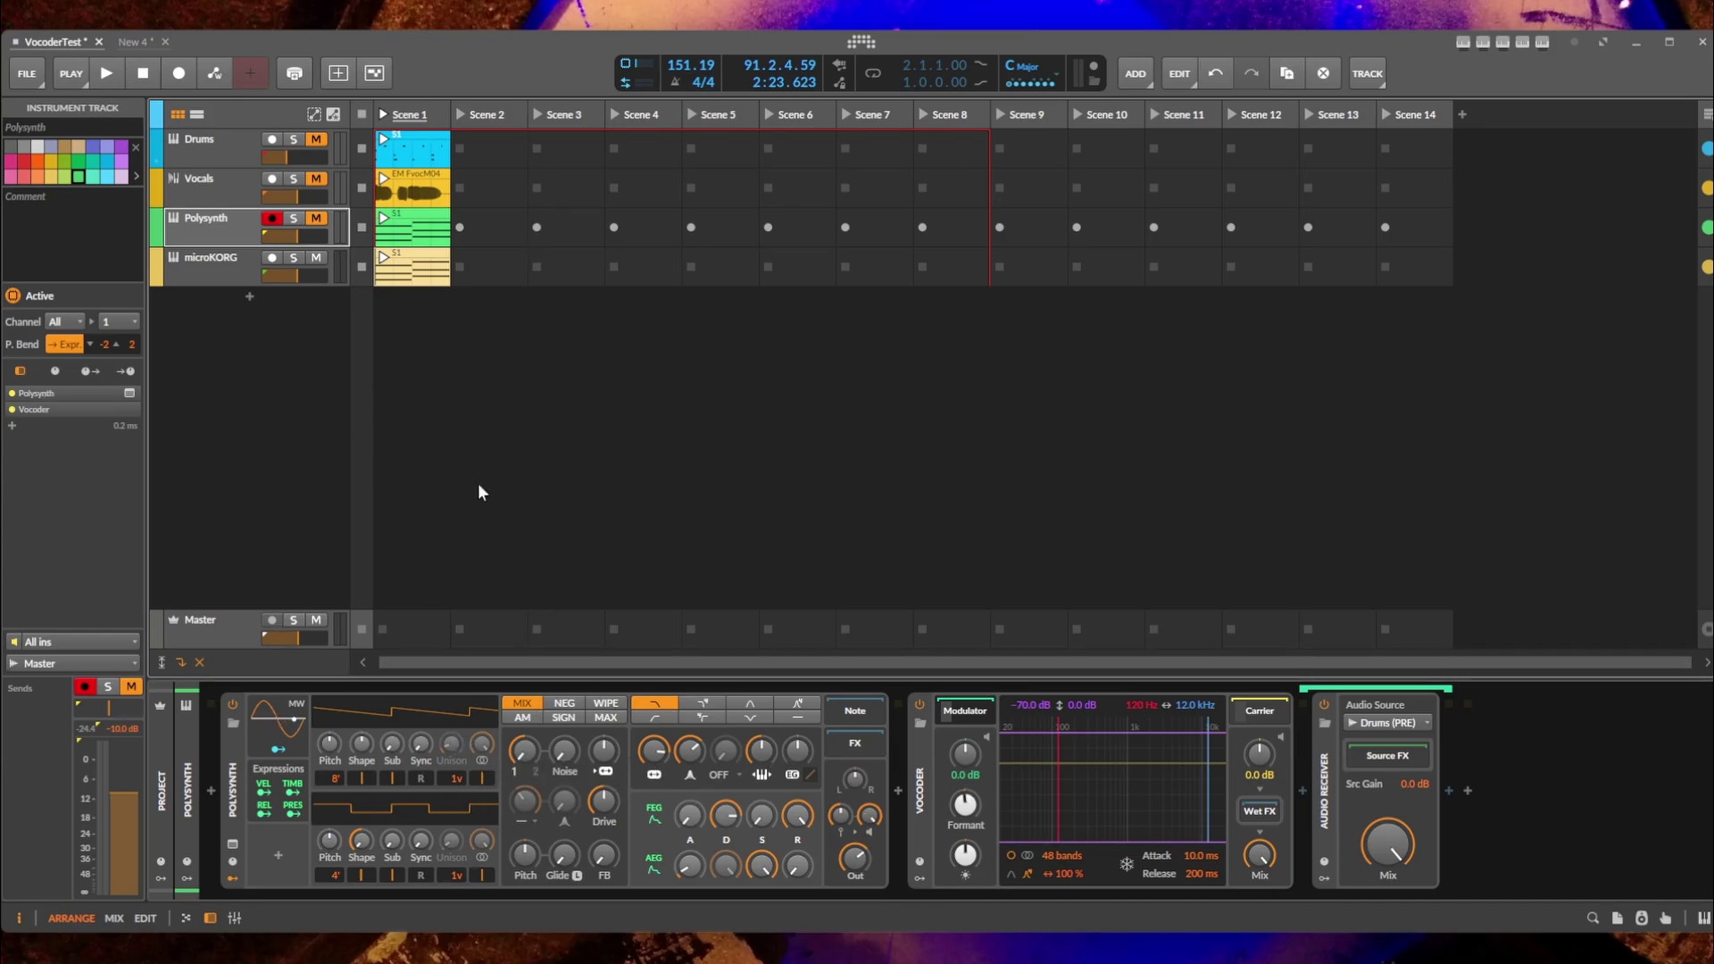
Check the MCU and Astrolab controller panels now mapping Polysynth's parameters.
click(1522, 45)
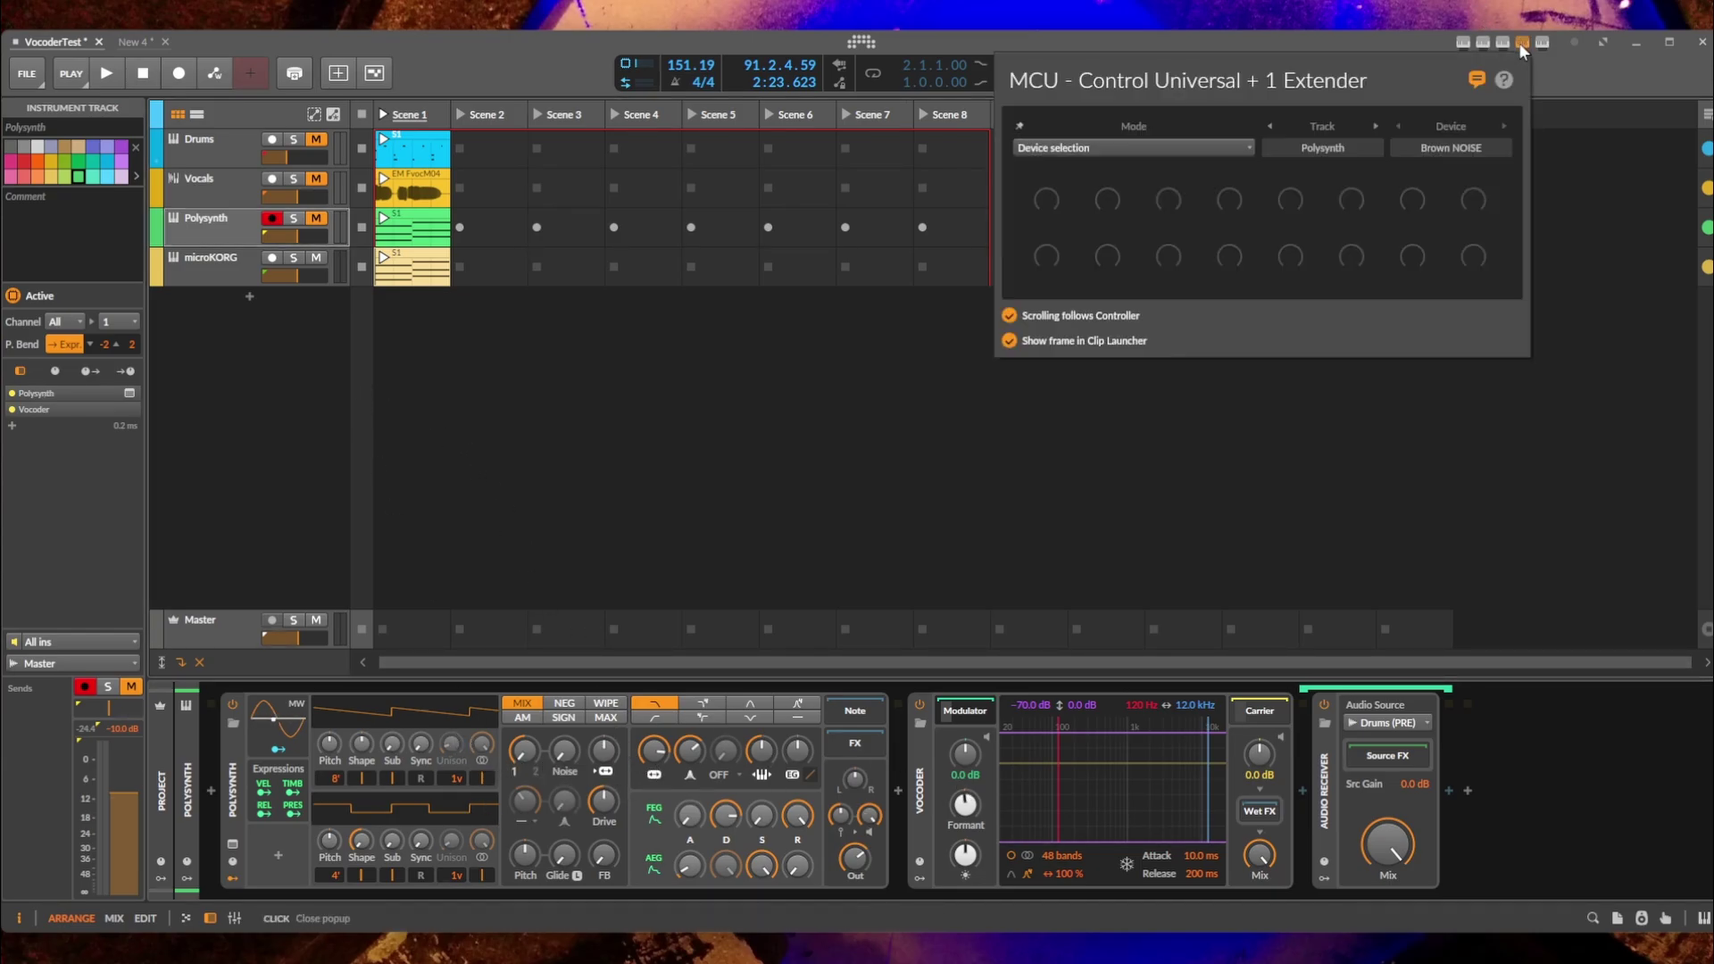
click(1503, 42)
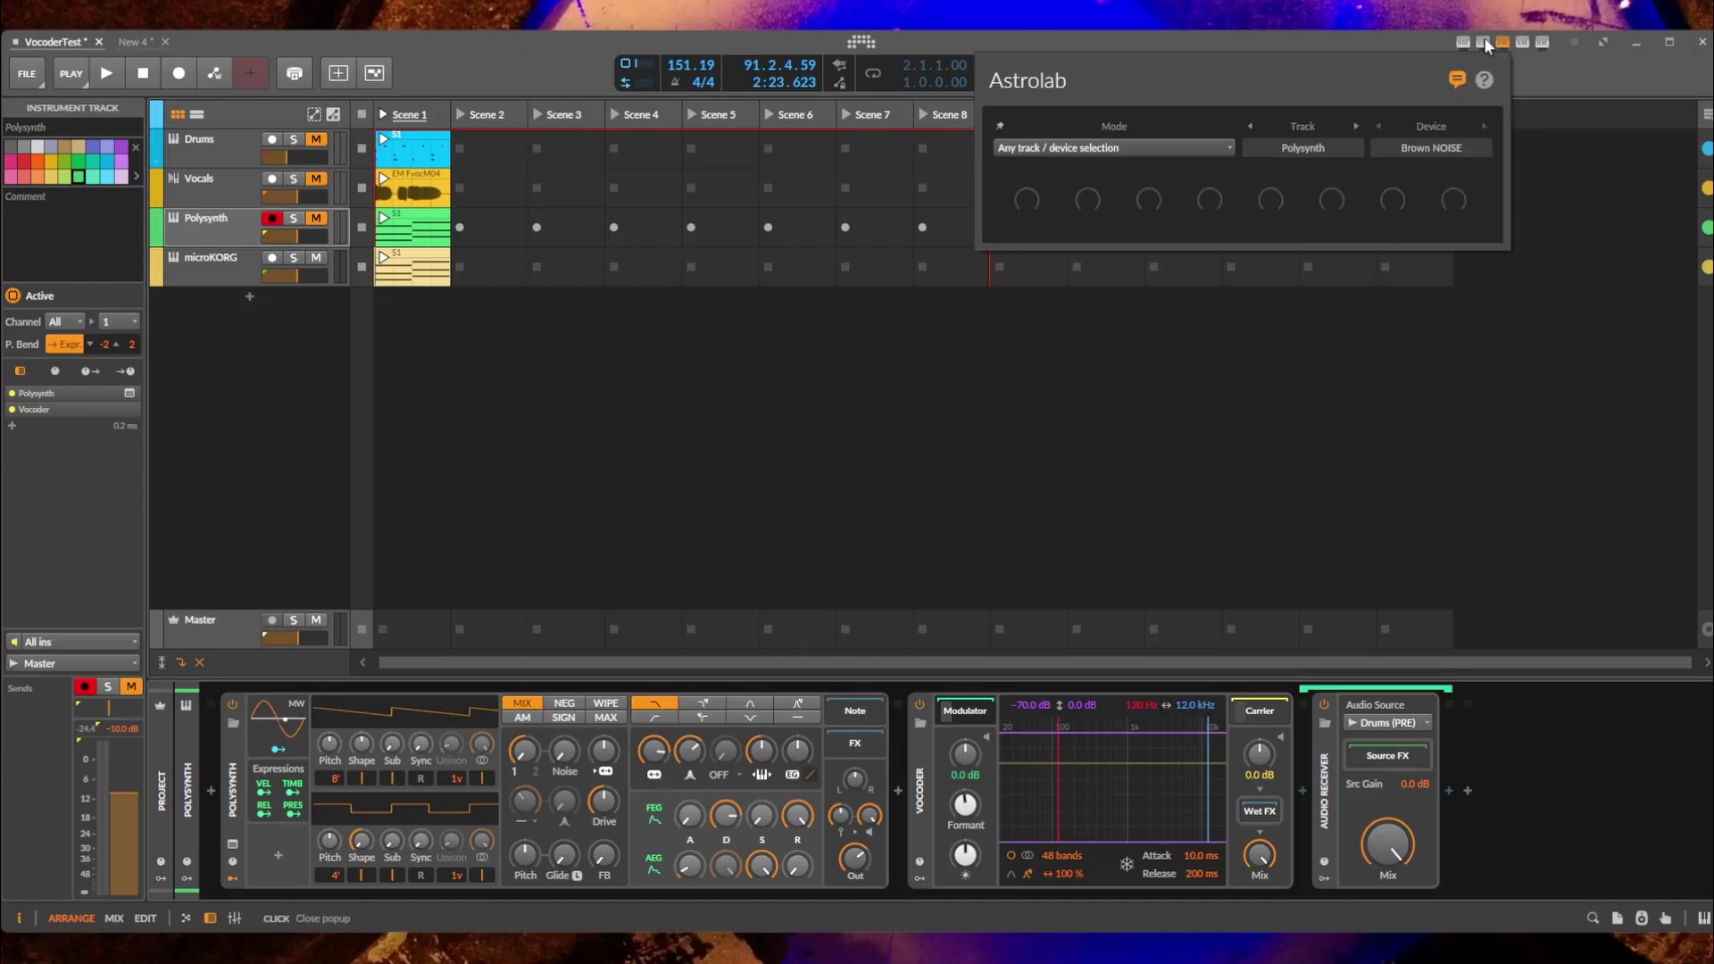
click(243, 218)
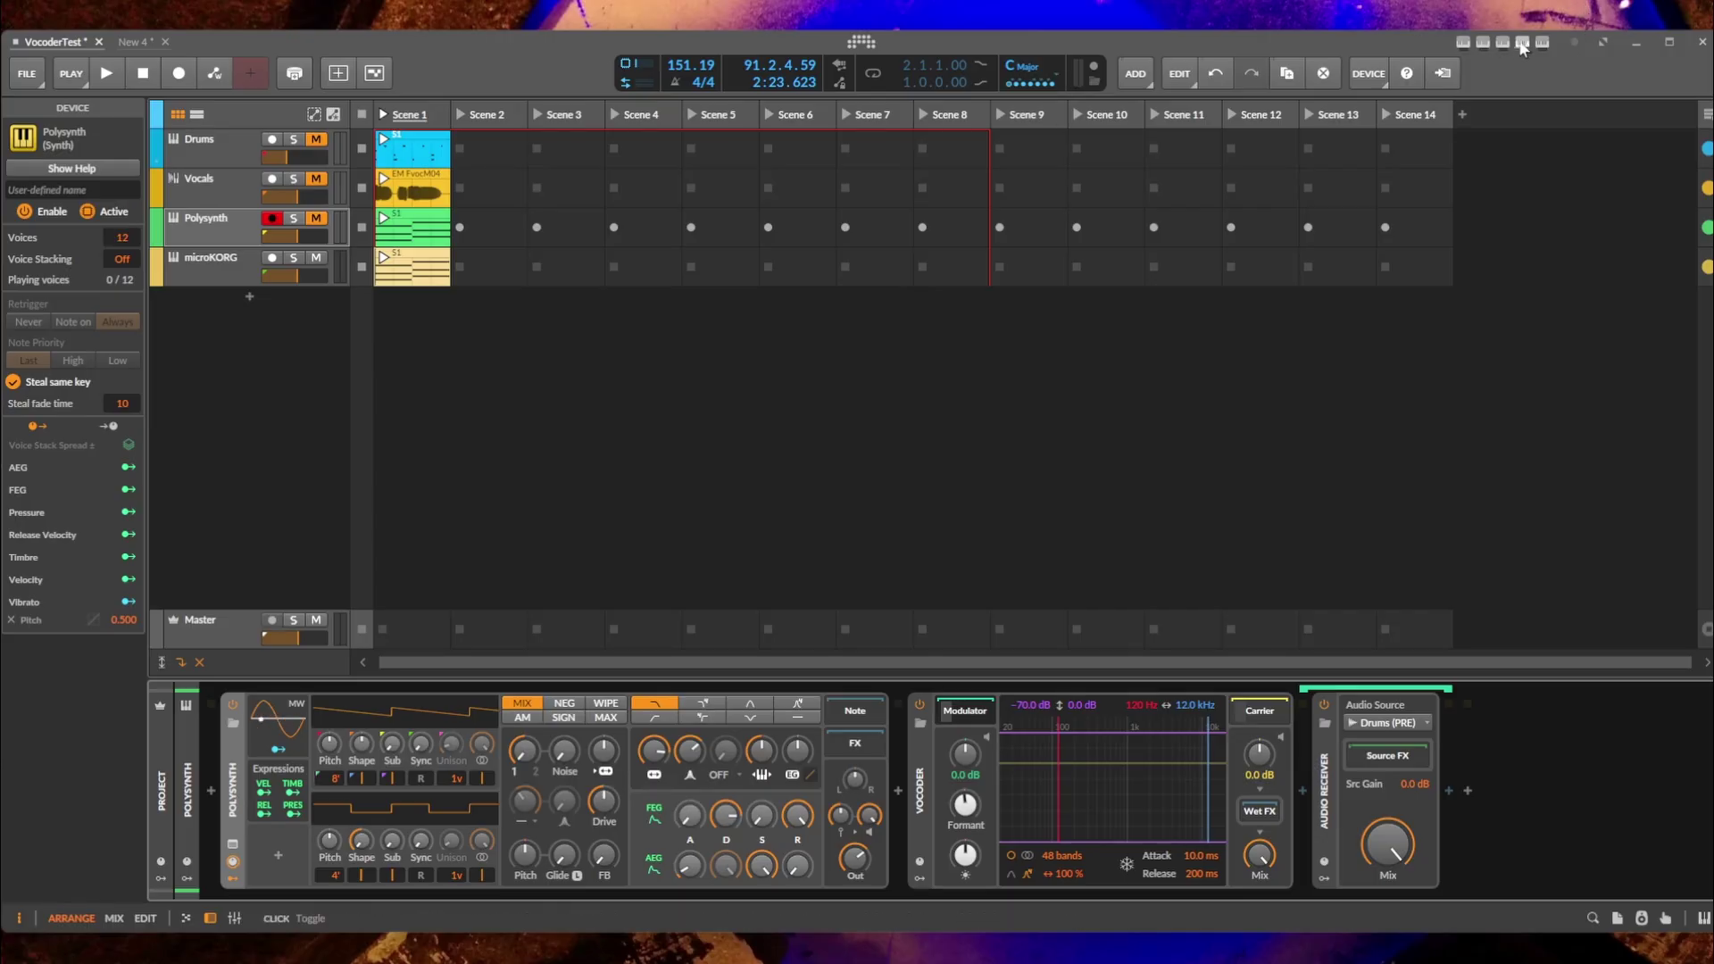
click(1521, 43)
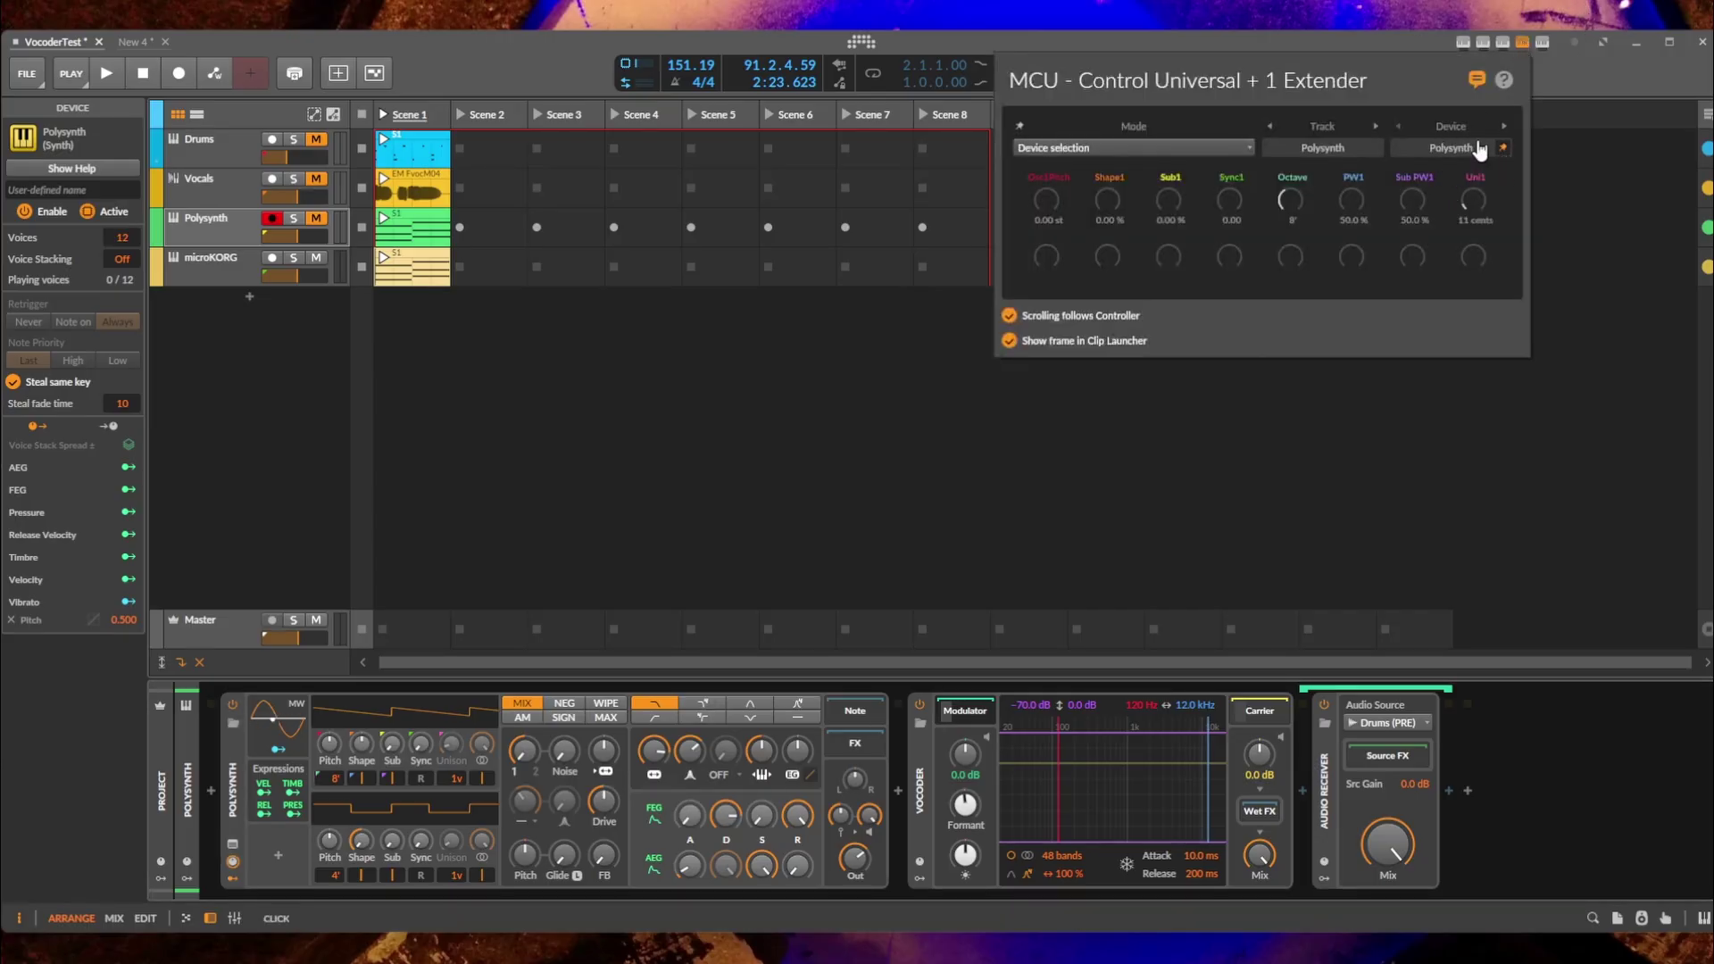
click(225, 268)
Add a Perform remote-control page on the microKORG with Voc FilterLevel2 on the first control.
click(229, 262)
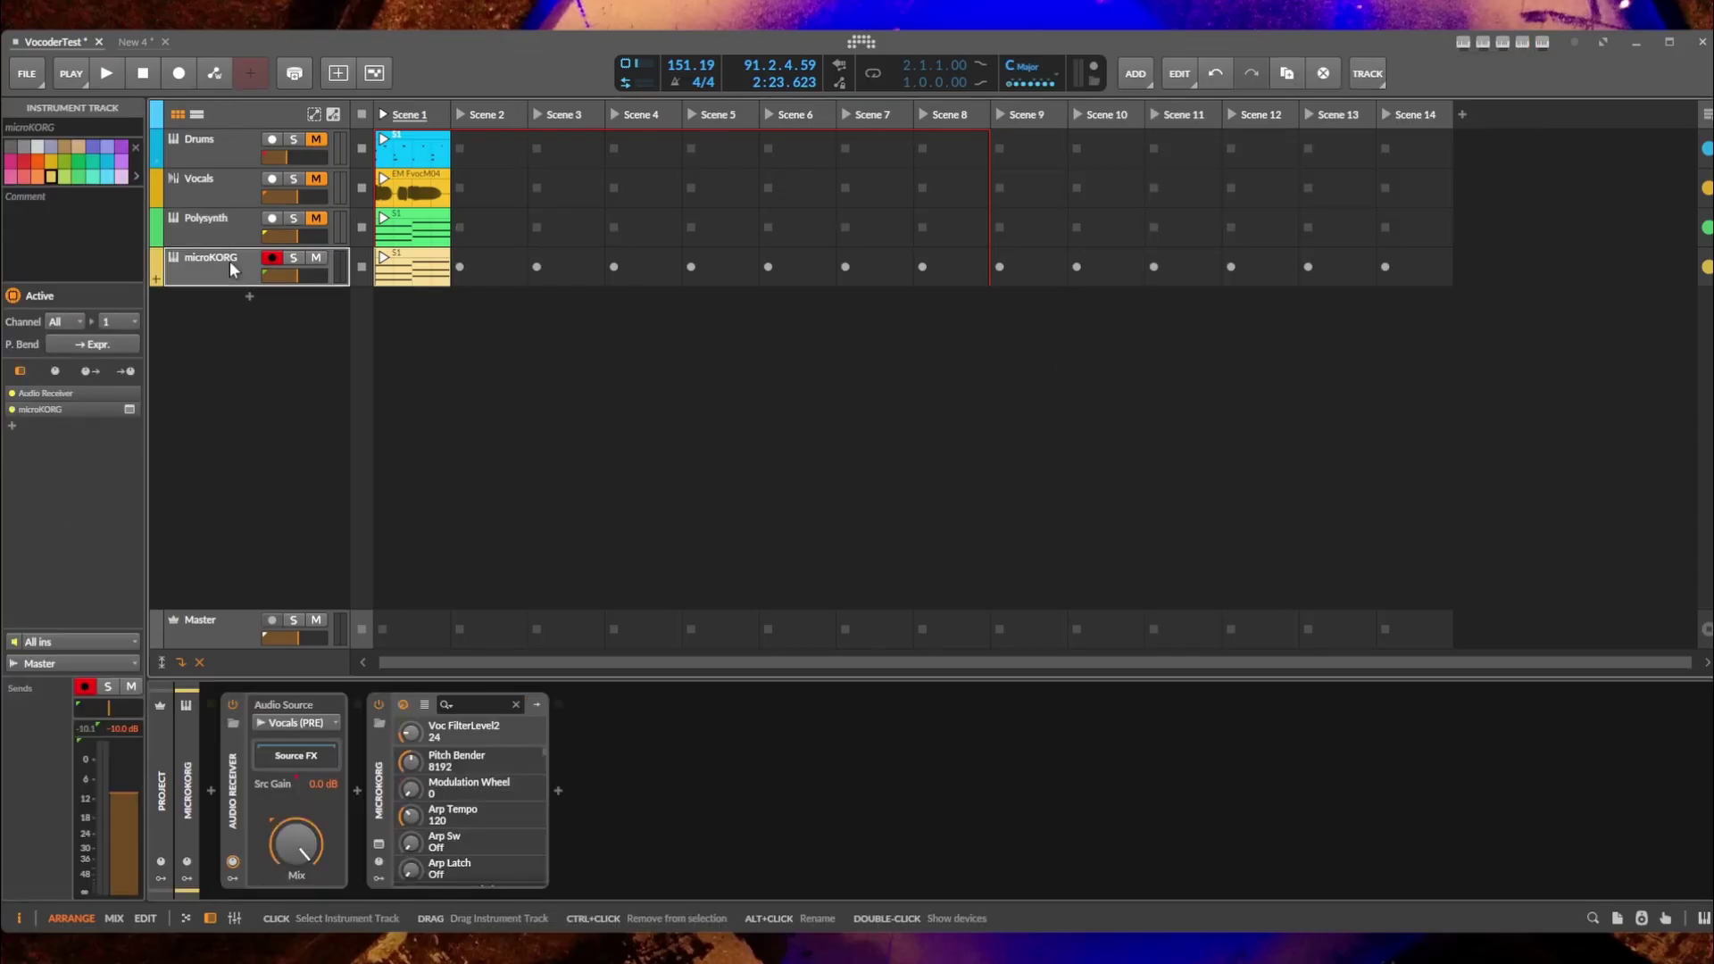
click(379, 798)
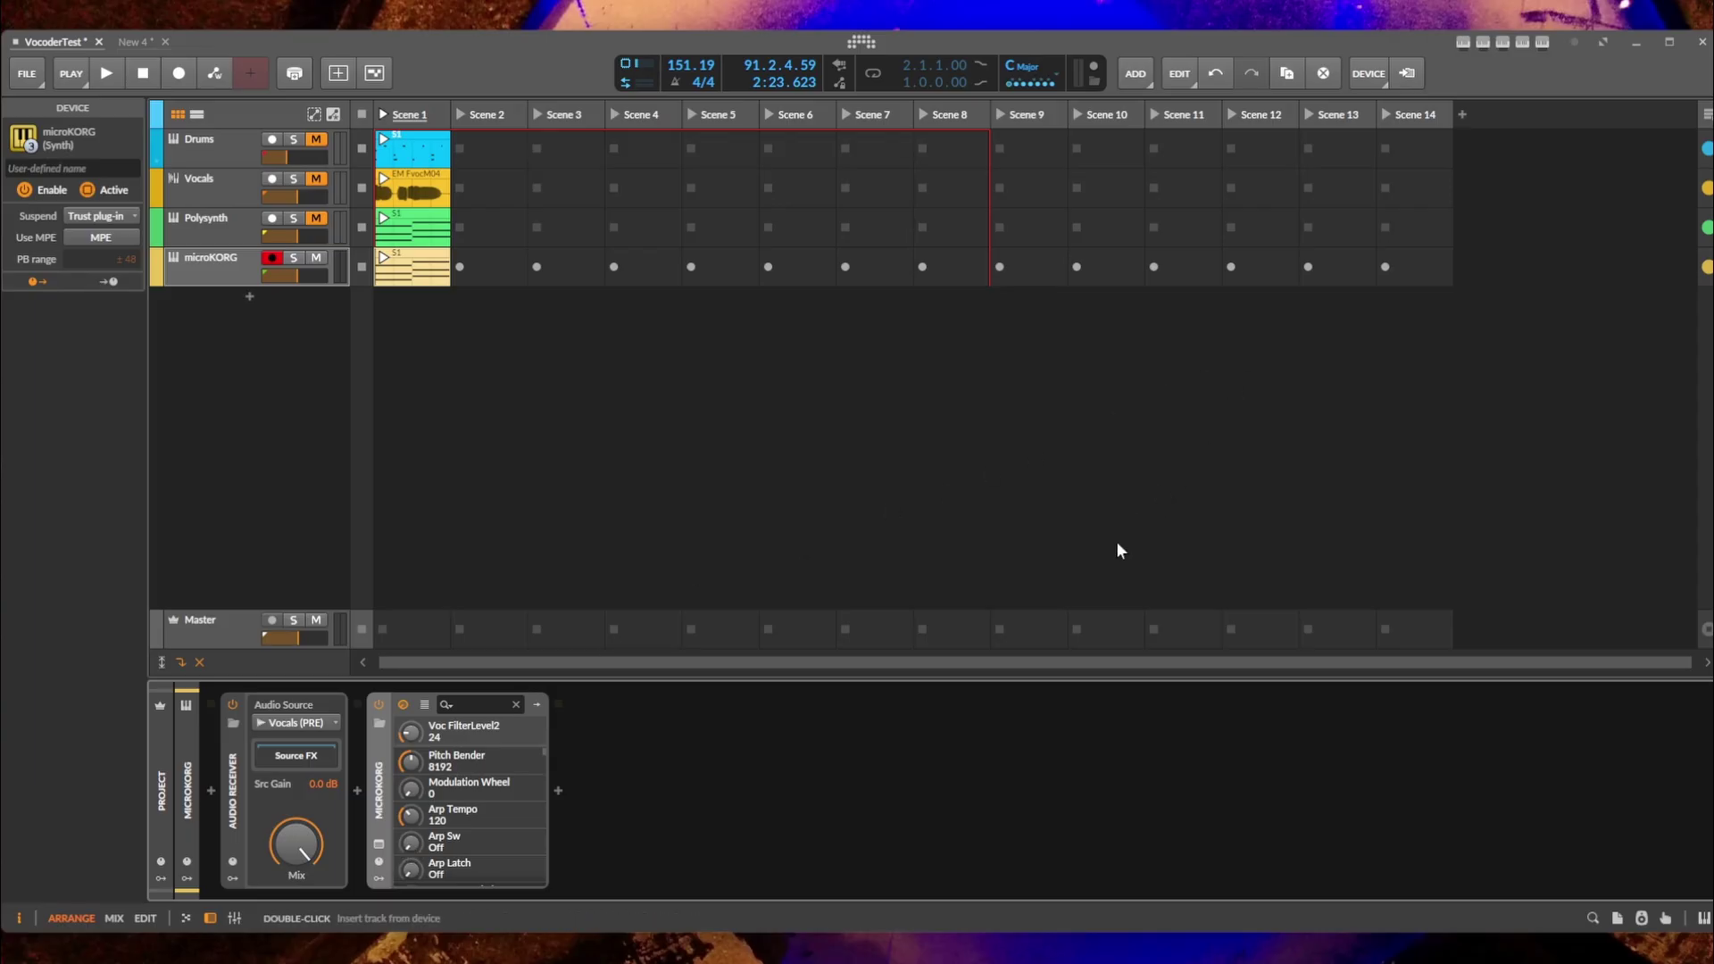
click(378, 860)
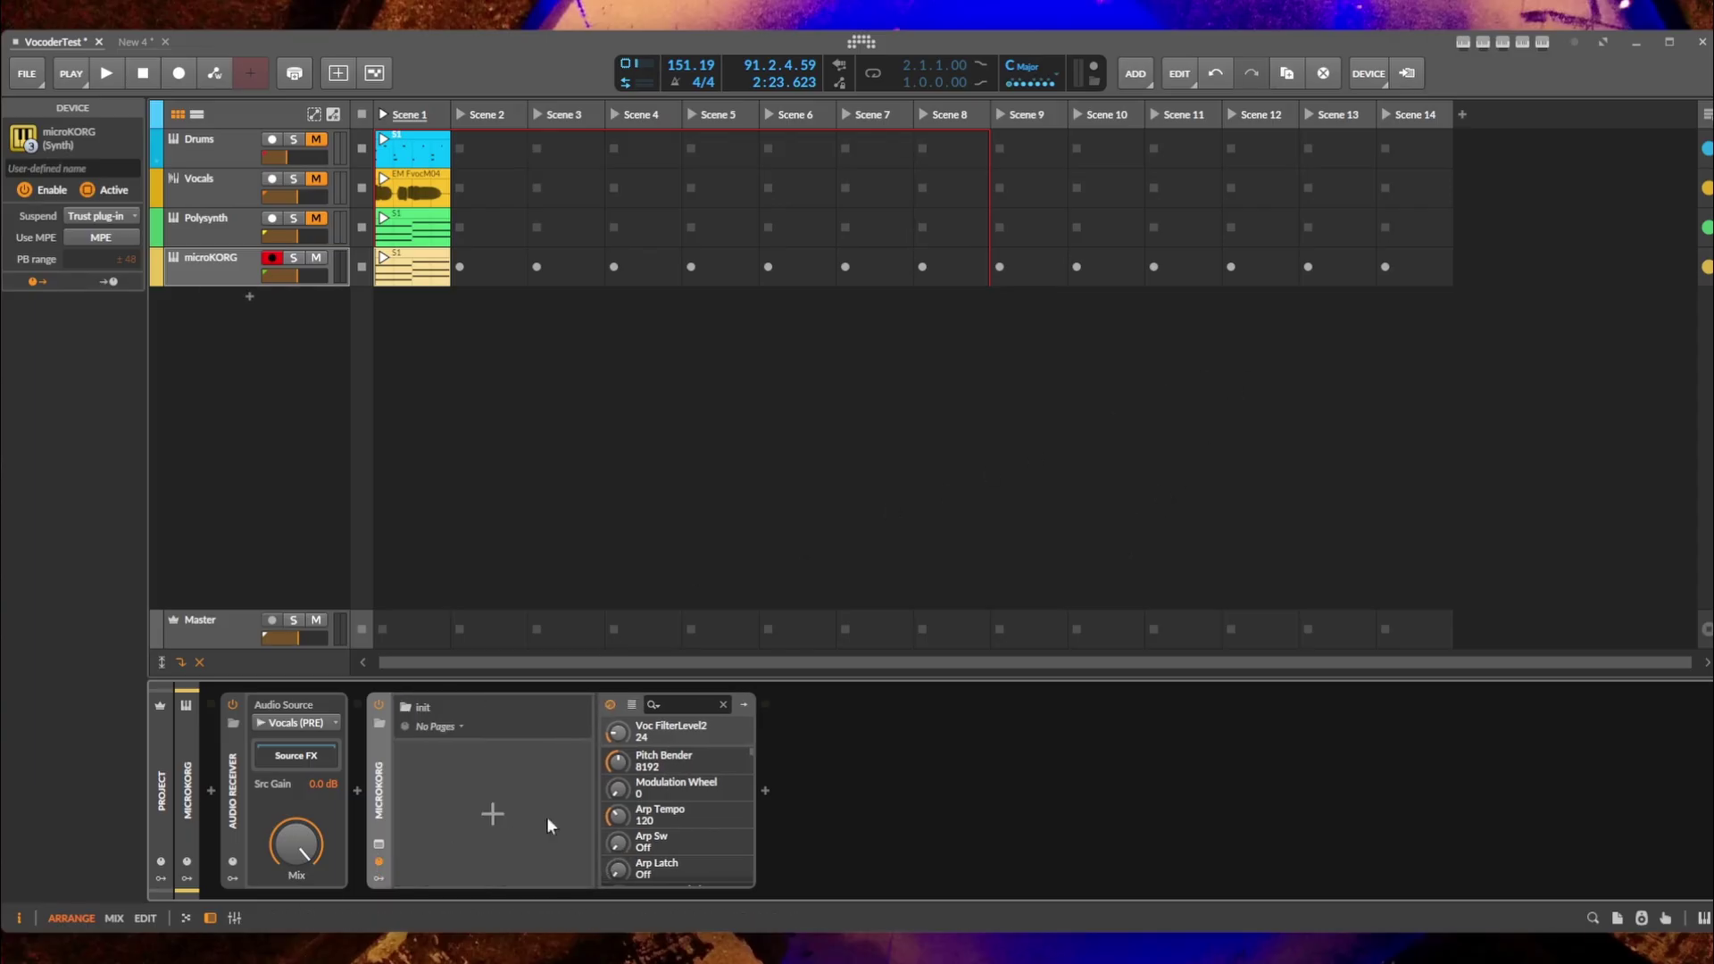
click(492, 815)
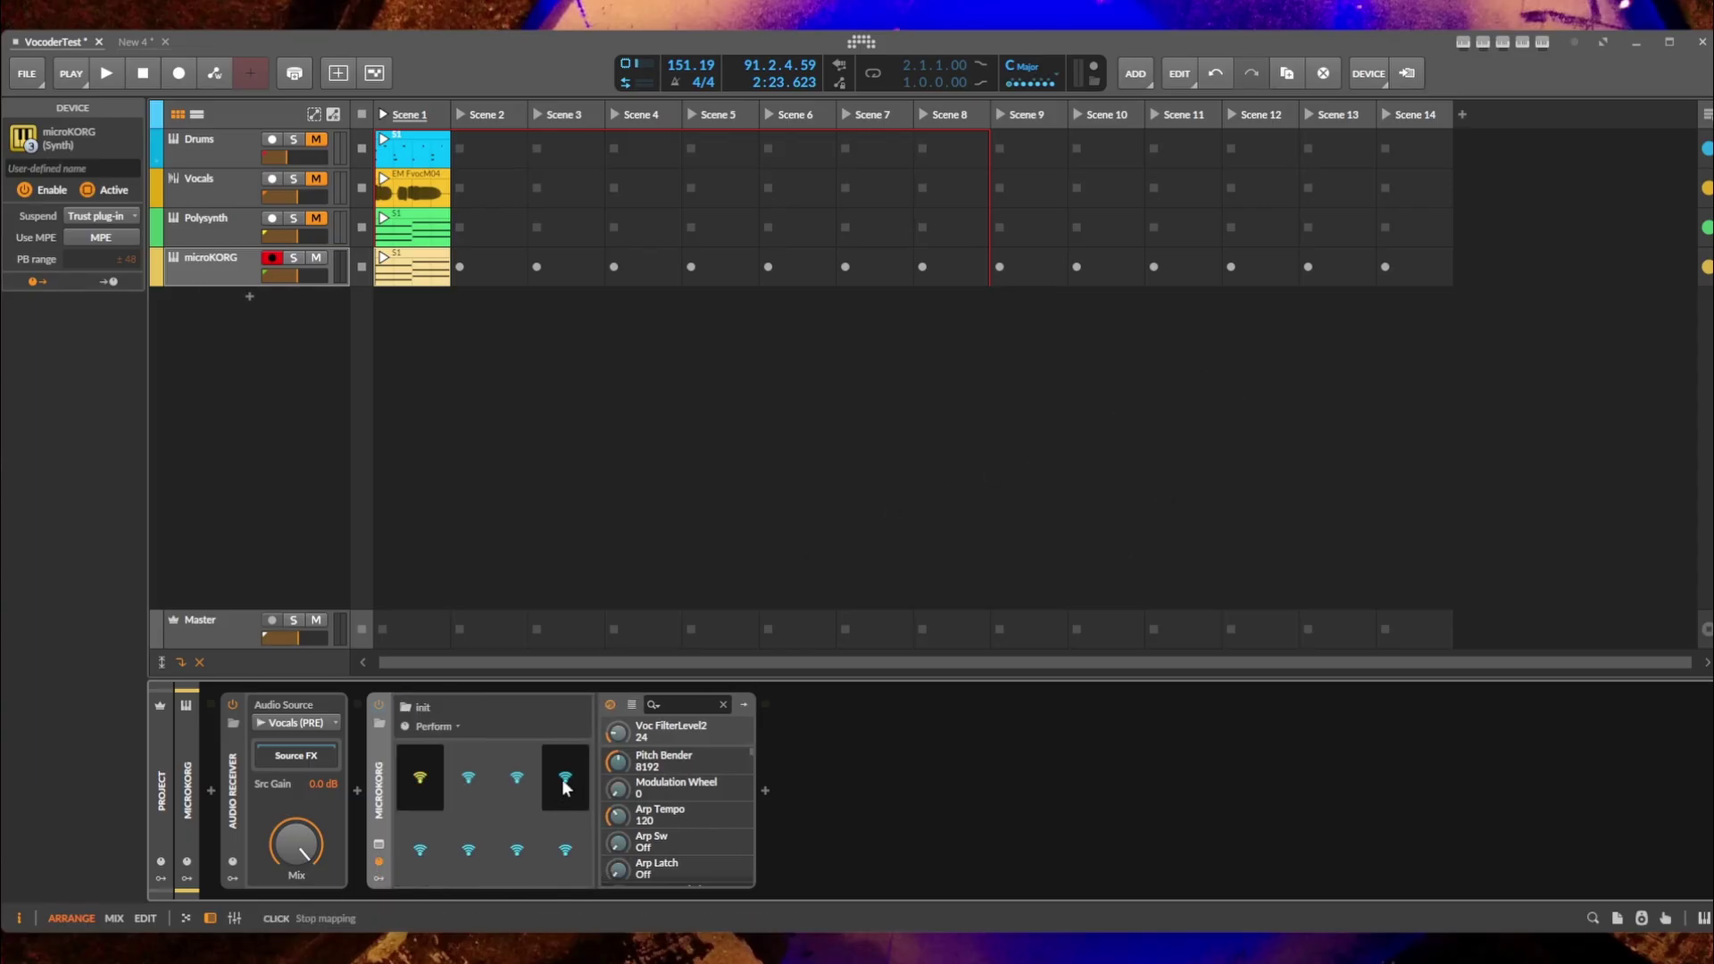
click(628, 731)
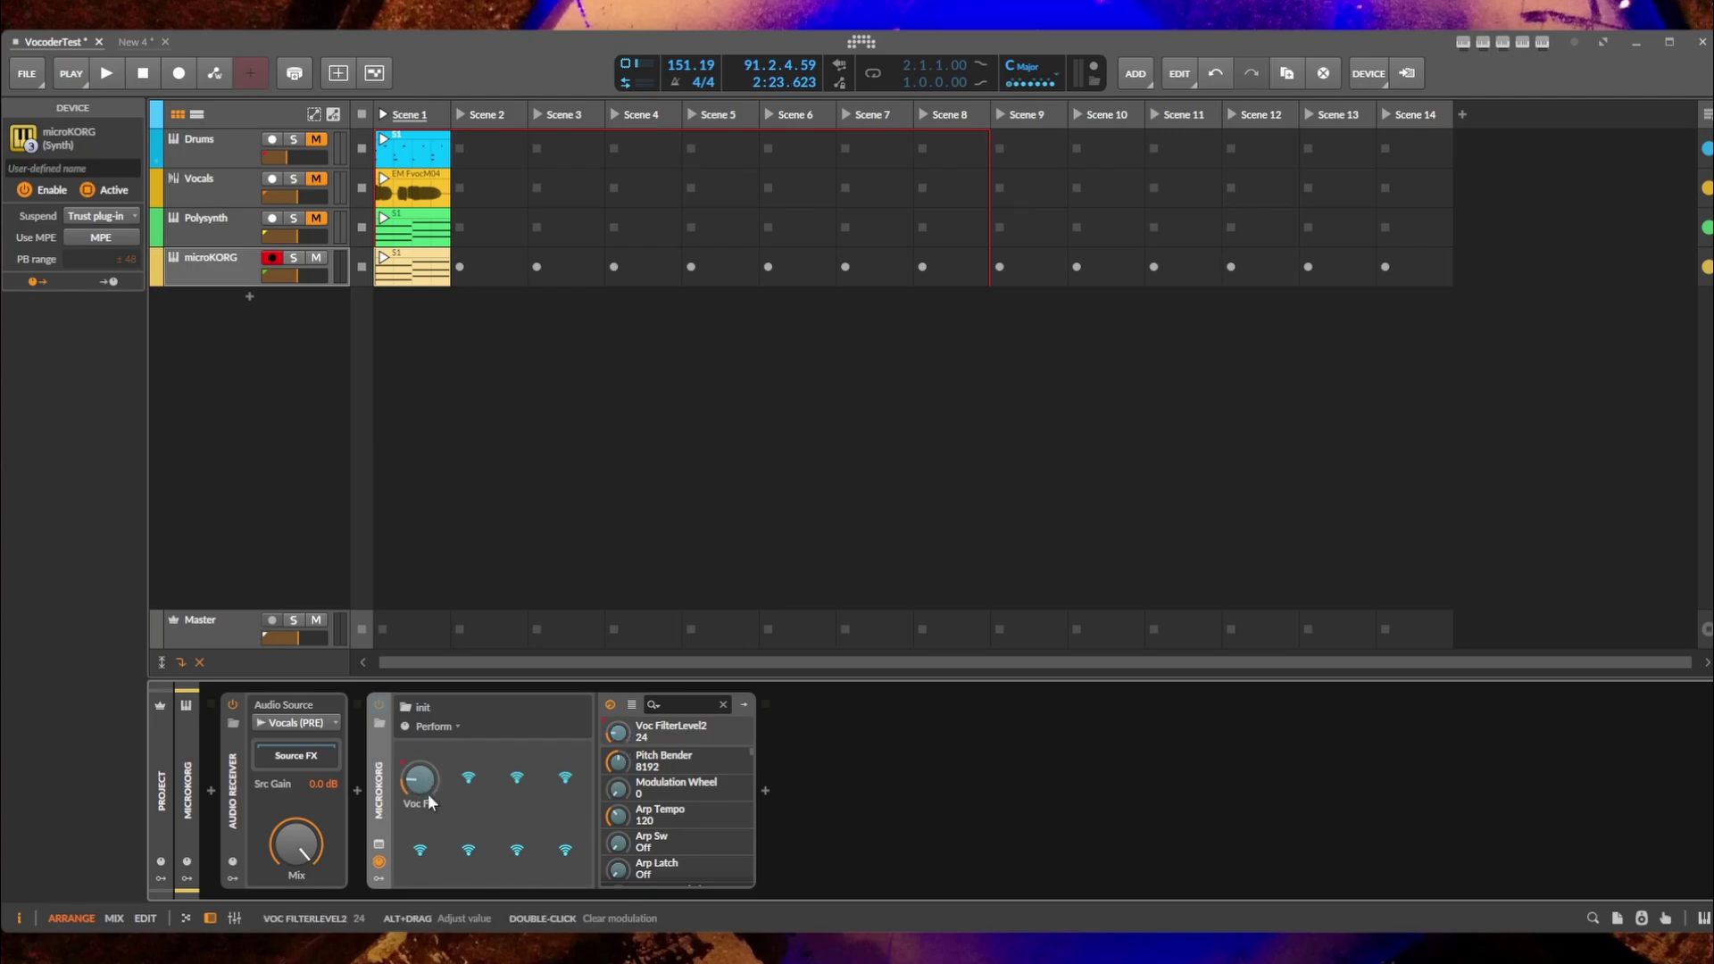
Pin the MCU controller to the microKORG device.
click(1523, 45)
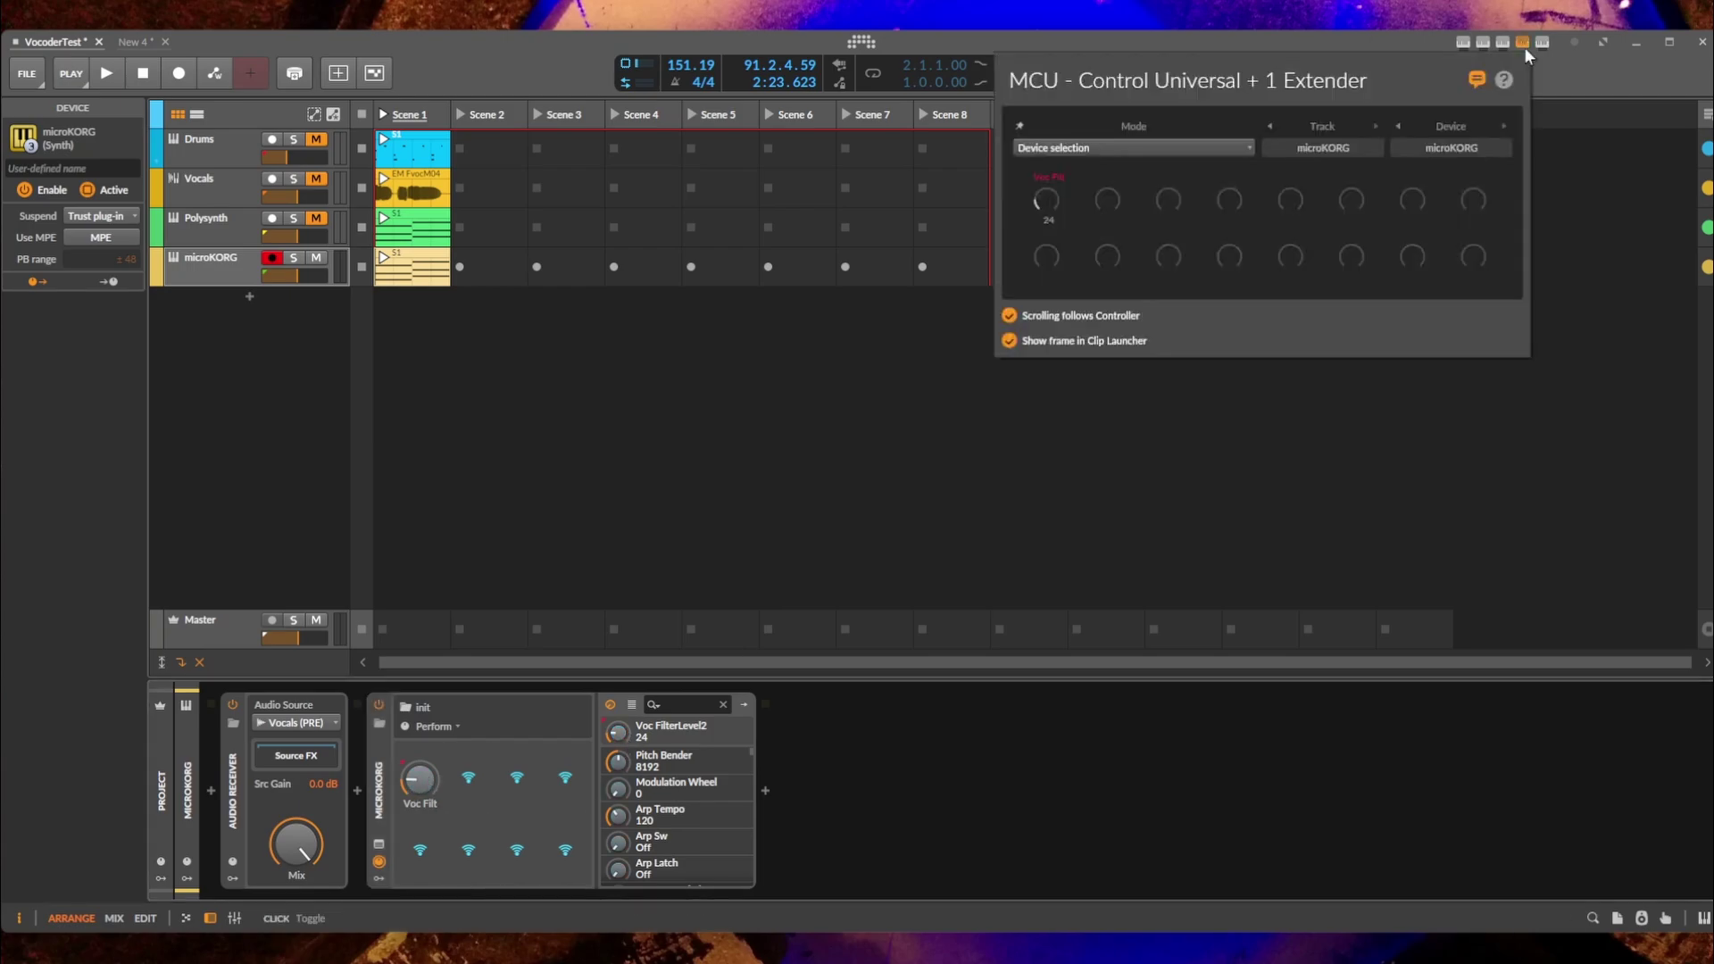
click(1398, 127)
click(1502, 128)
click(1504, 148)
Check what the MCU controller shows for the Polysynth track.
click(230, 222)
click(229, 223)
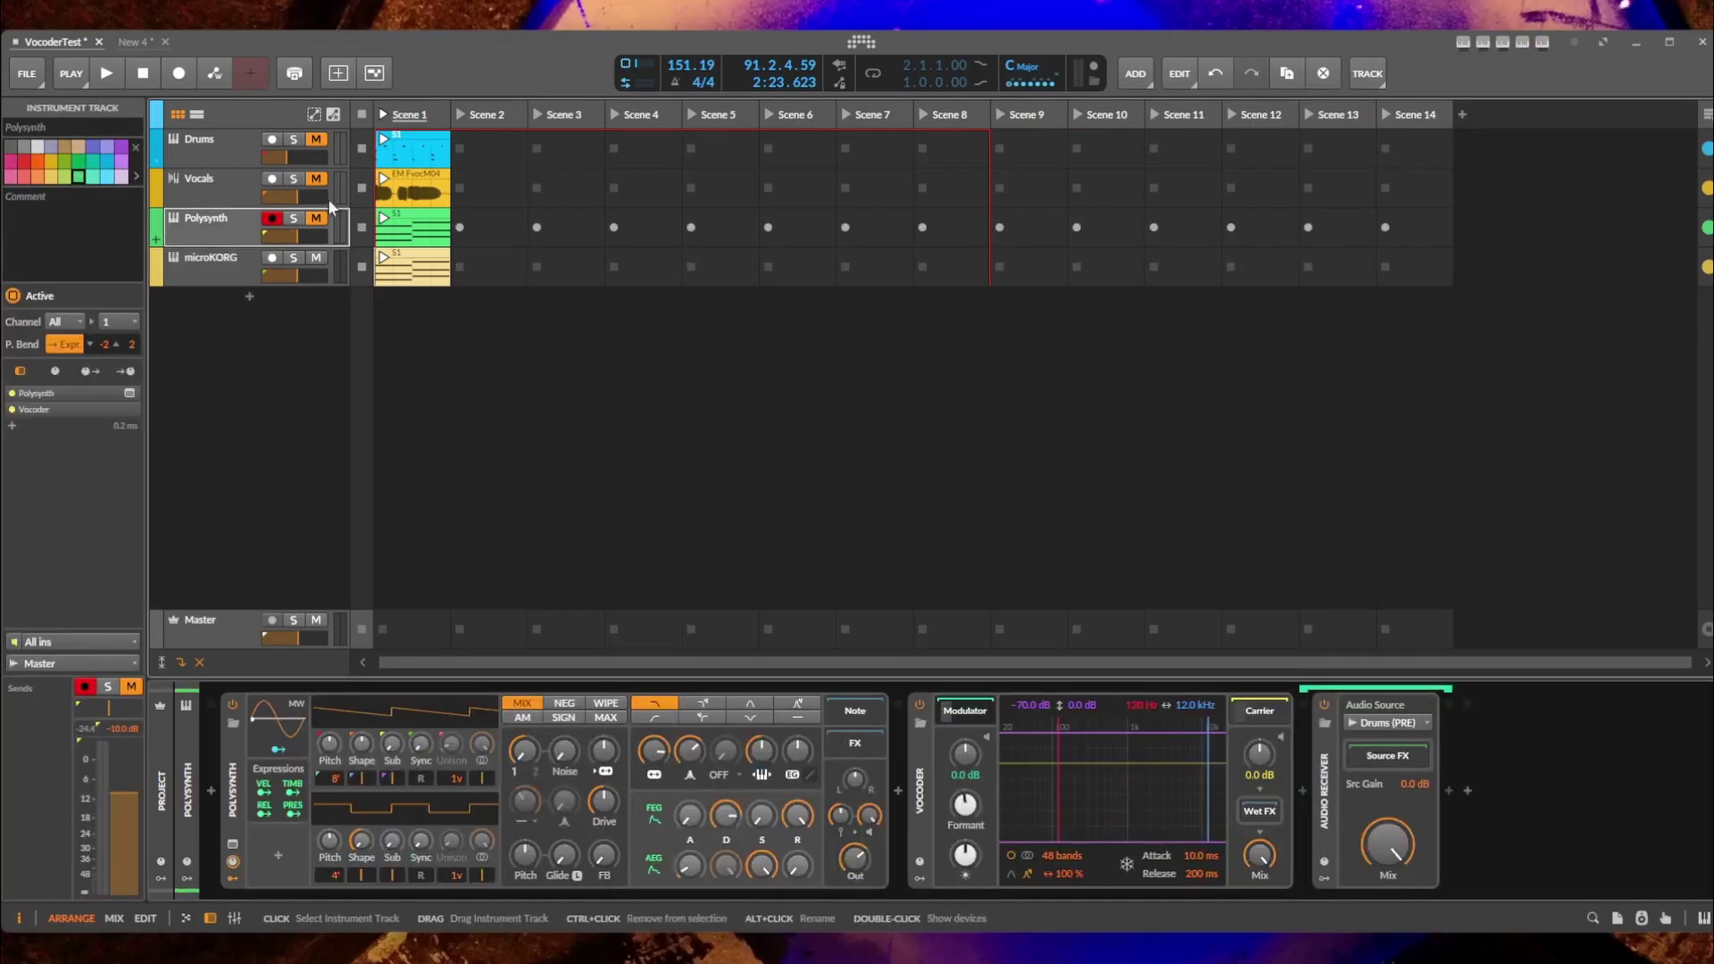
click(1522, 43)
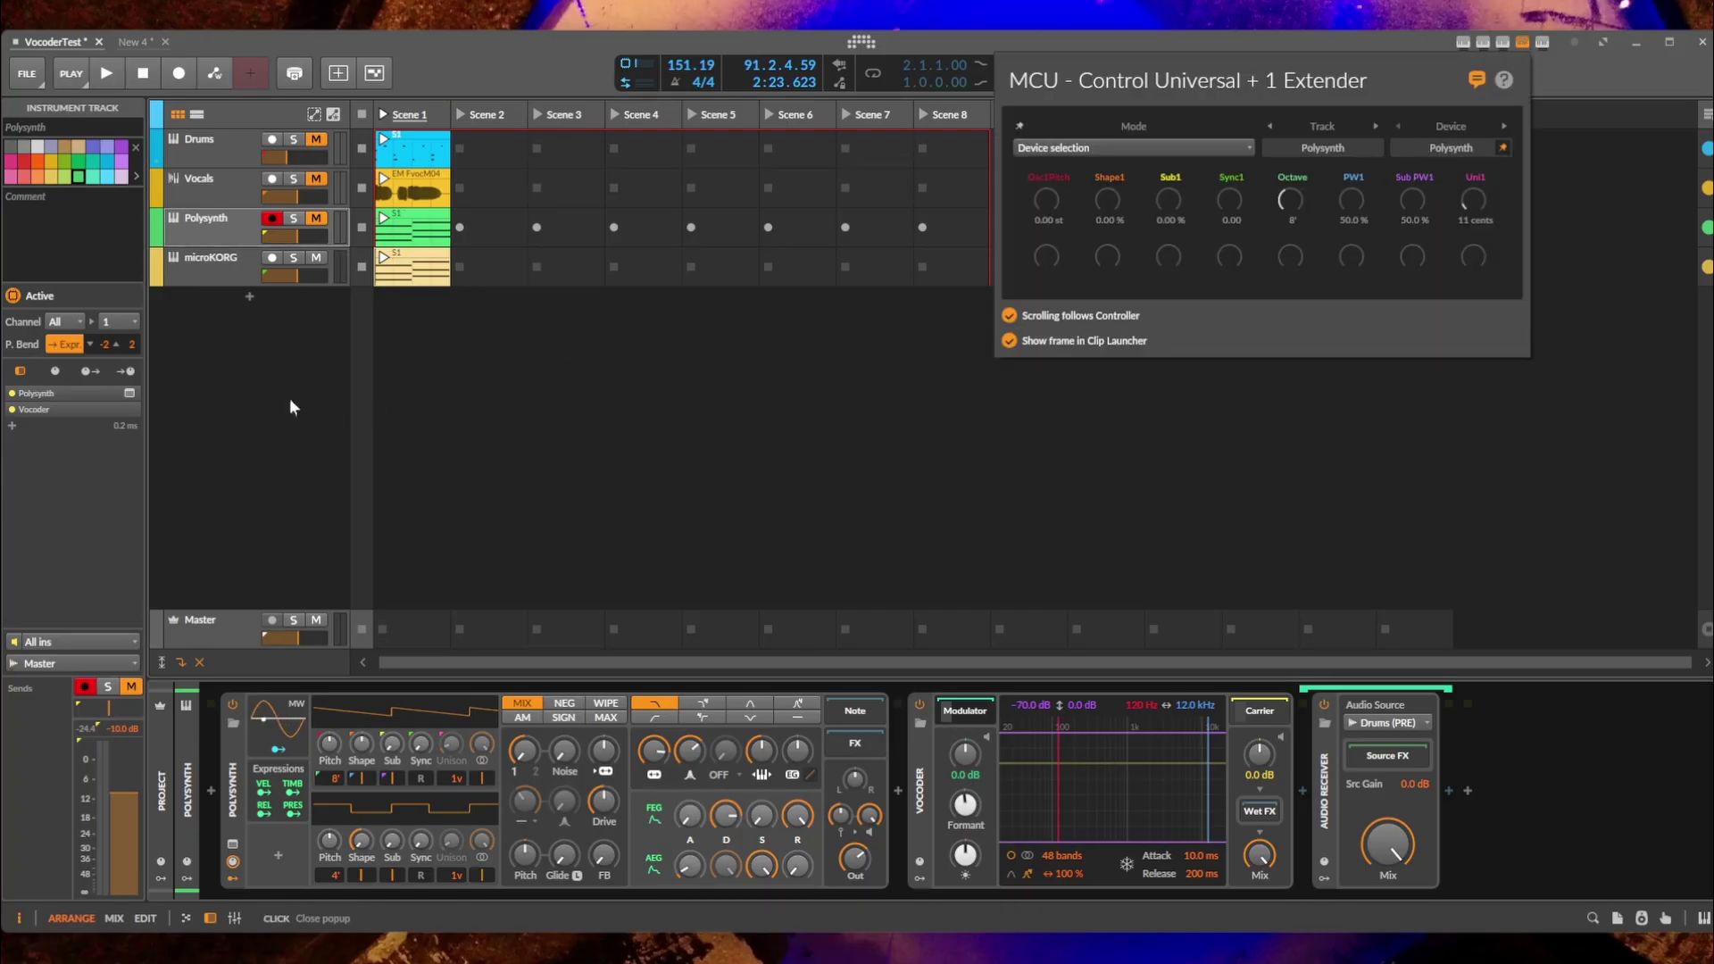
click(210, 269)
click(210, 270)
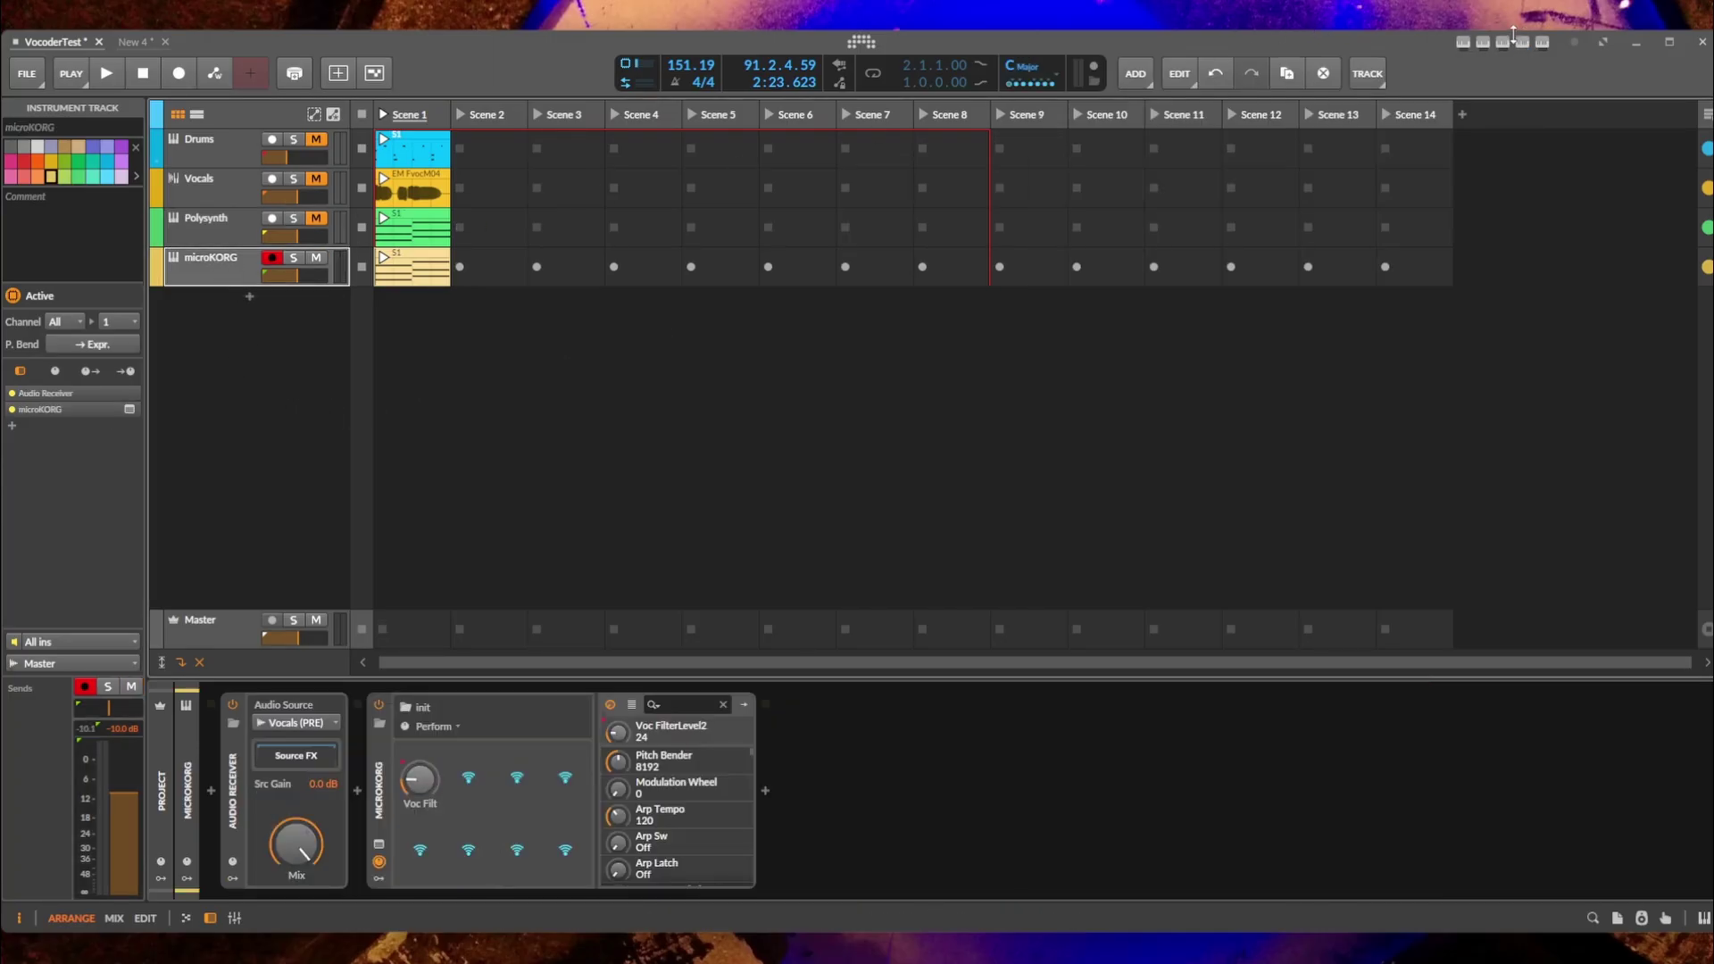
Check the MCU panel for microKORG, then expand its Project and Track Remotes.
click(1523, 42)
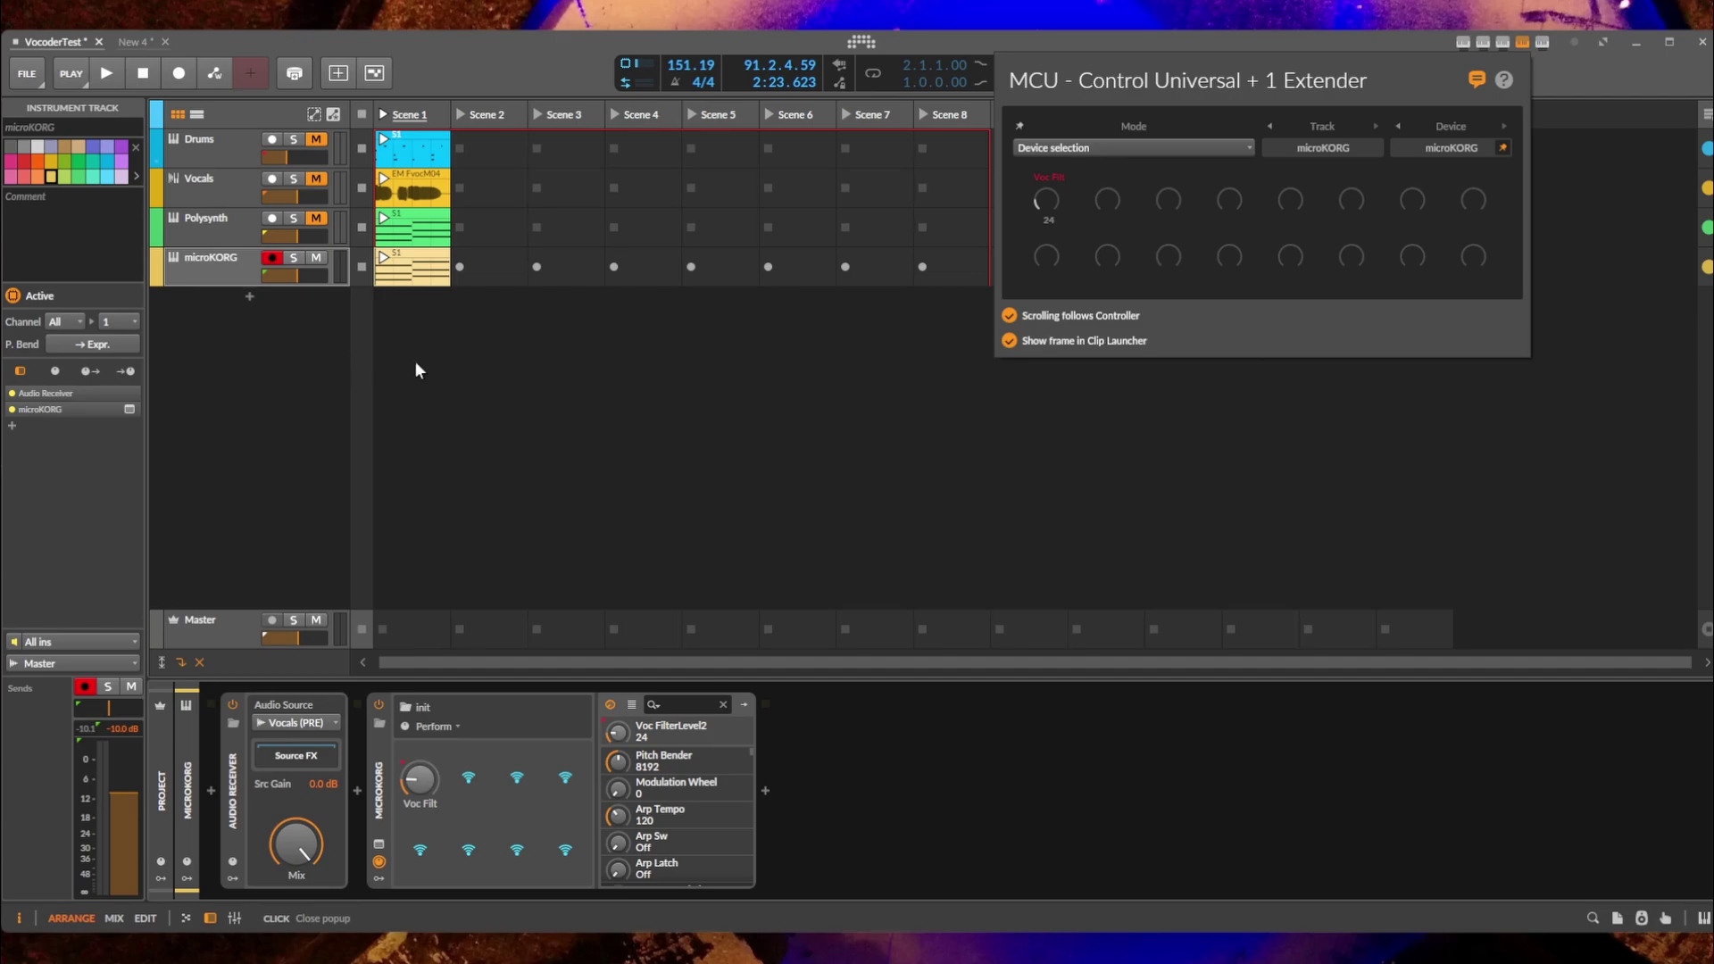
click(193, 781)
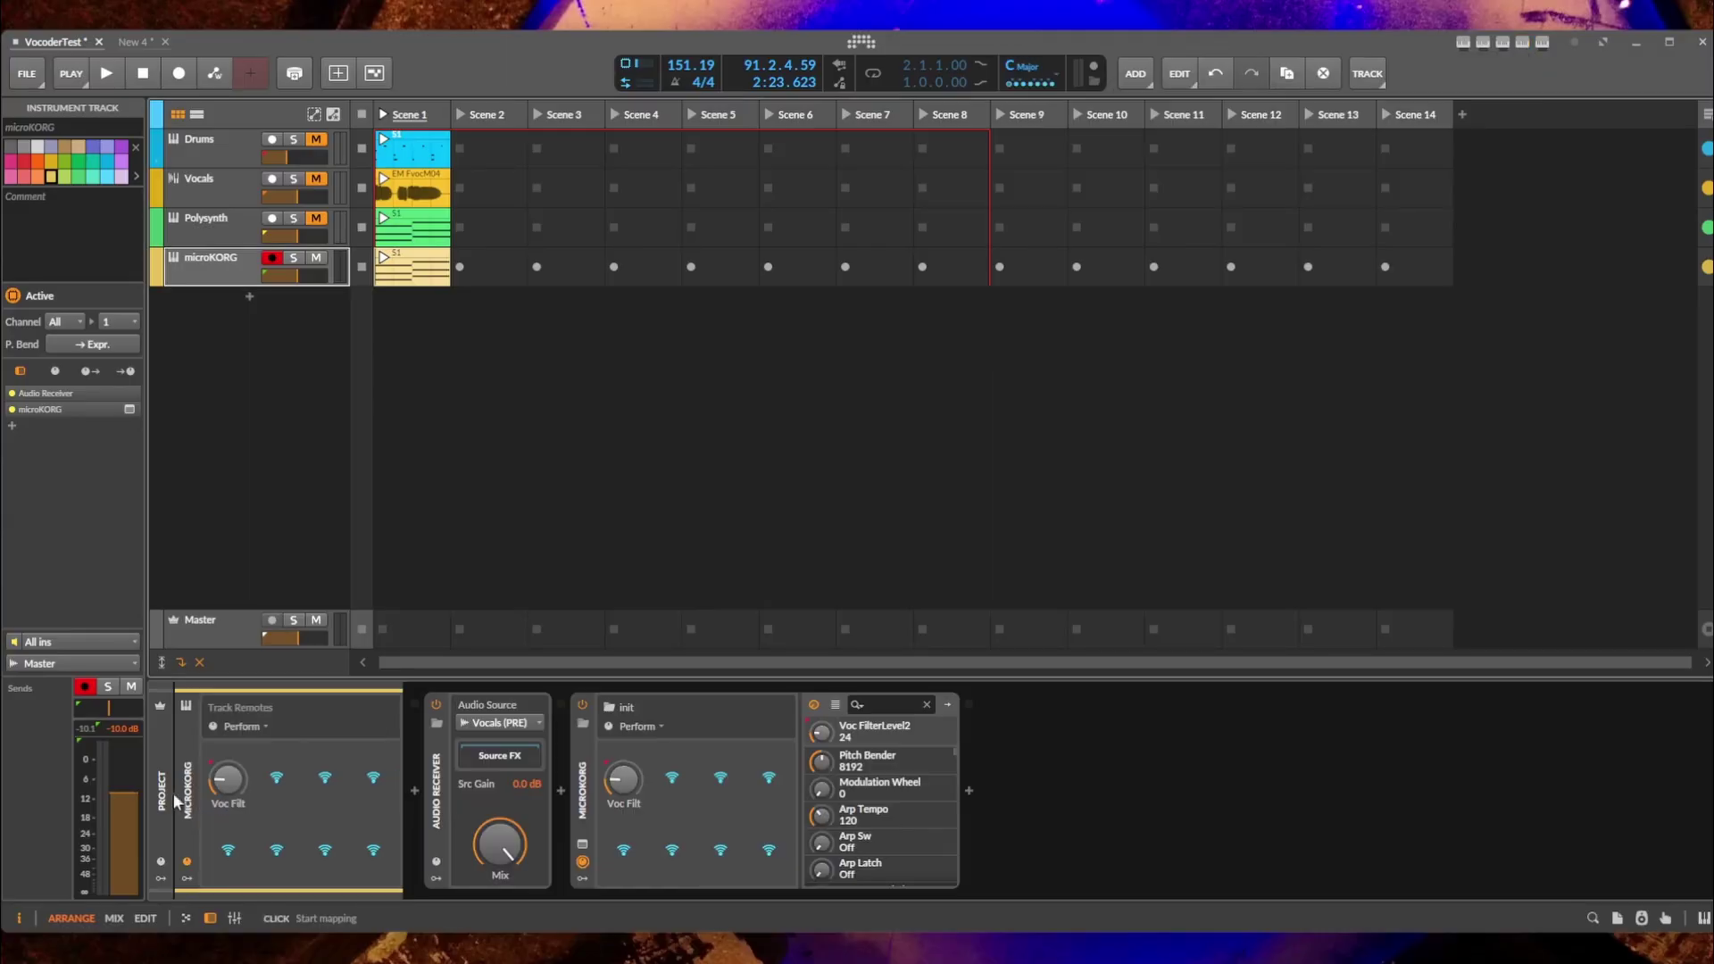
click(161, 862)
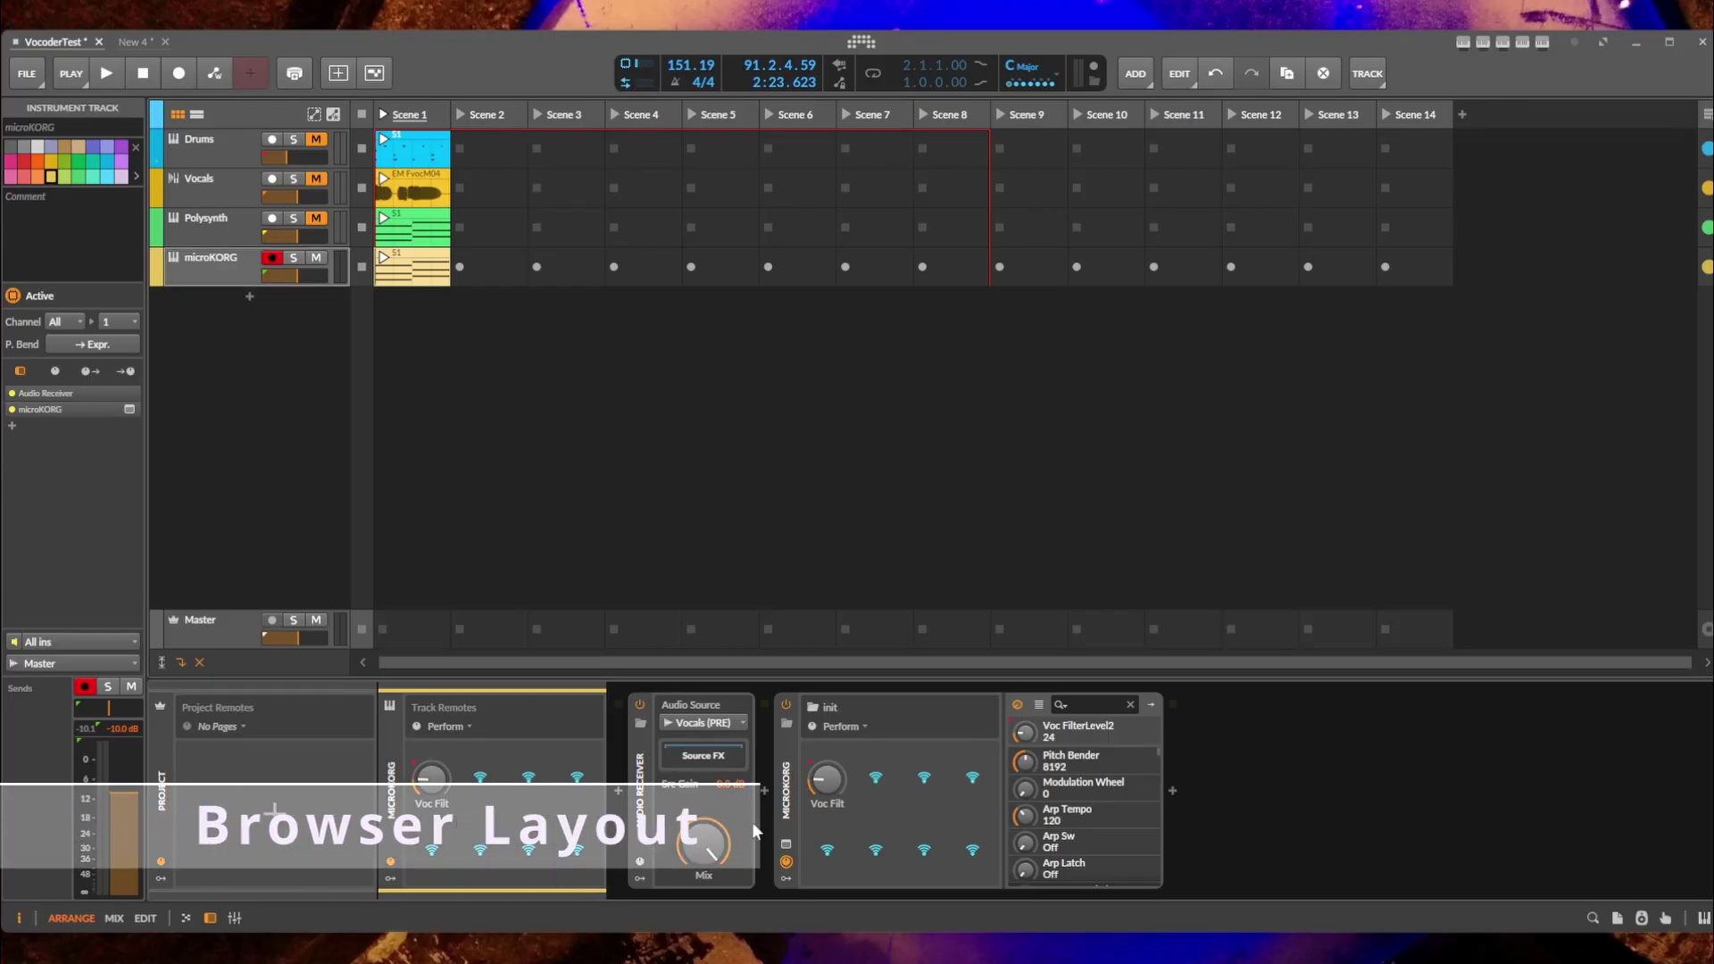
Open Polysynth's Audio FX browser and save its current selections as this context's default.
click(763, 790)
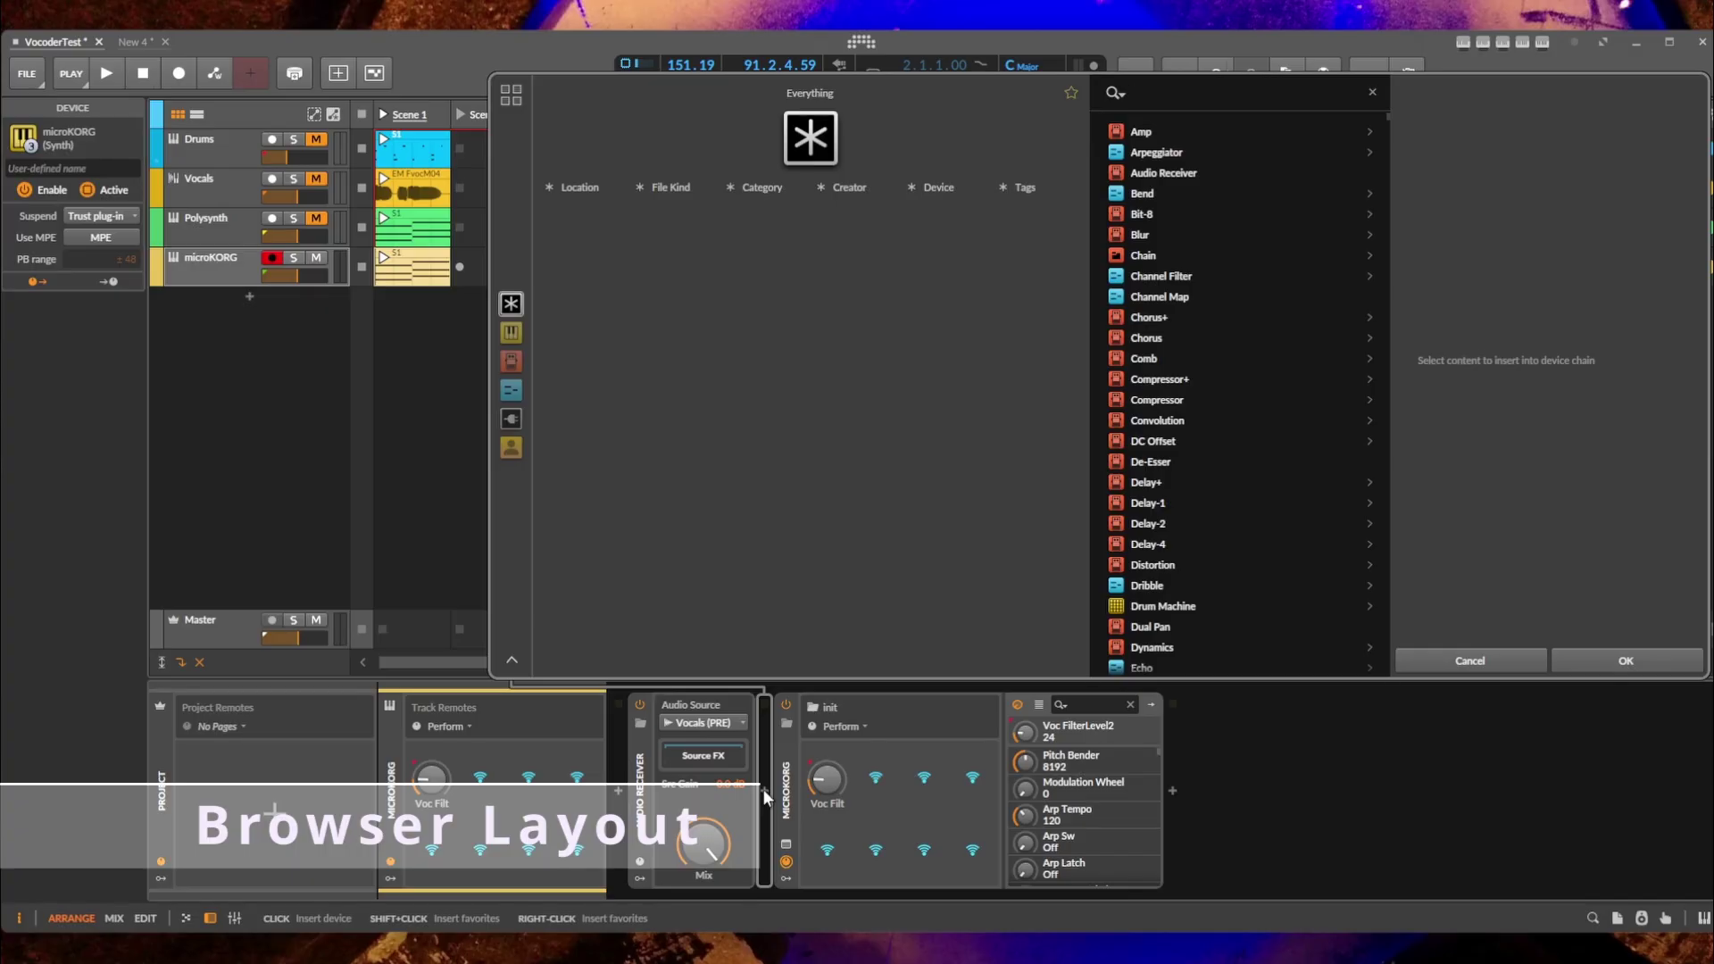
click(1464, 658)
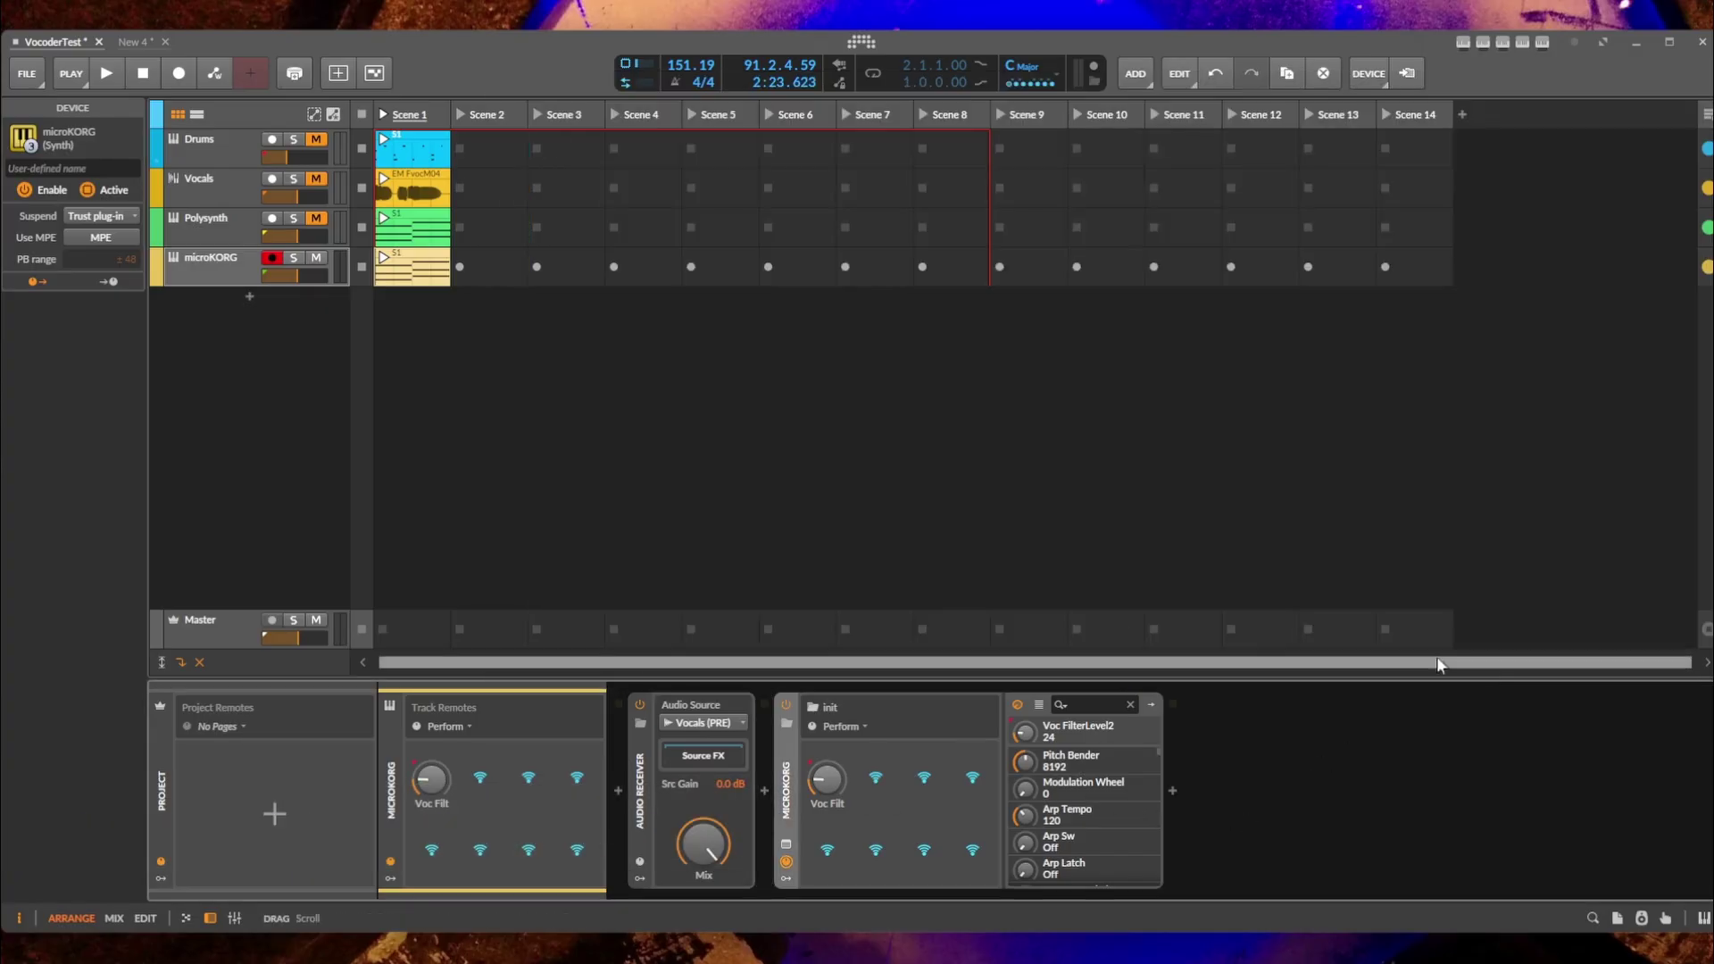
click(244, 230)
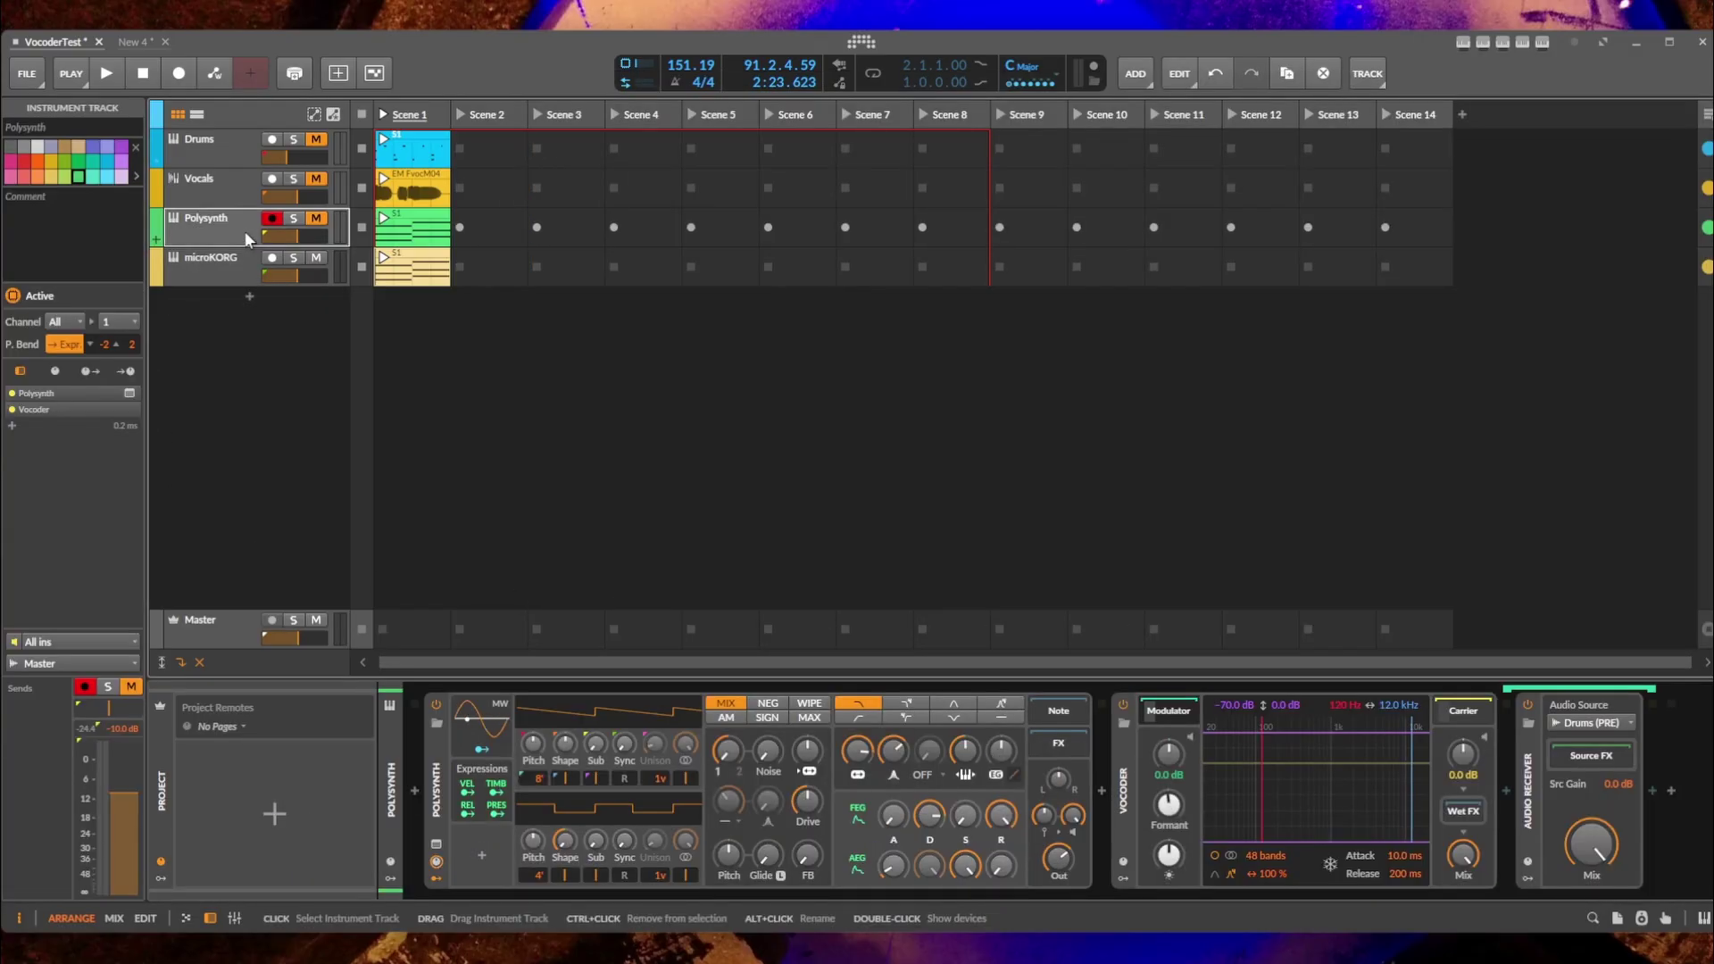
click(437, 839)
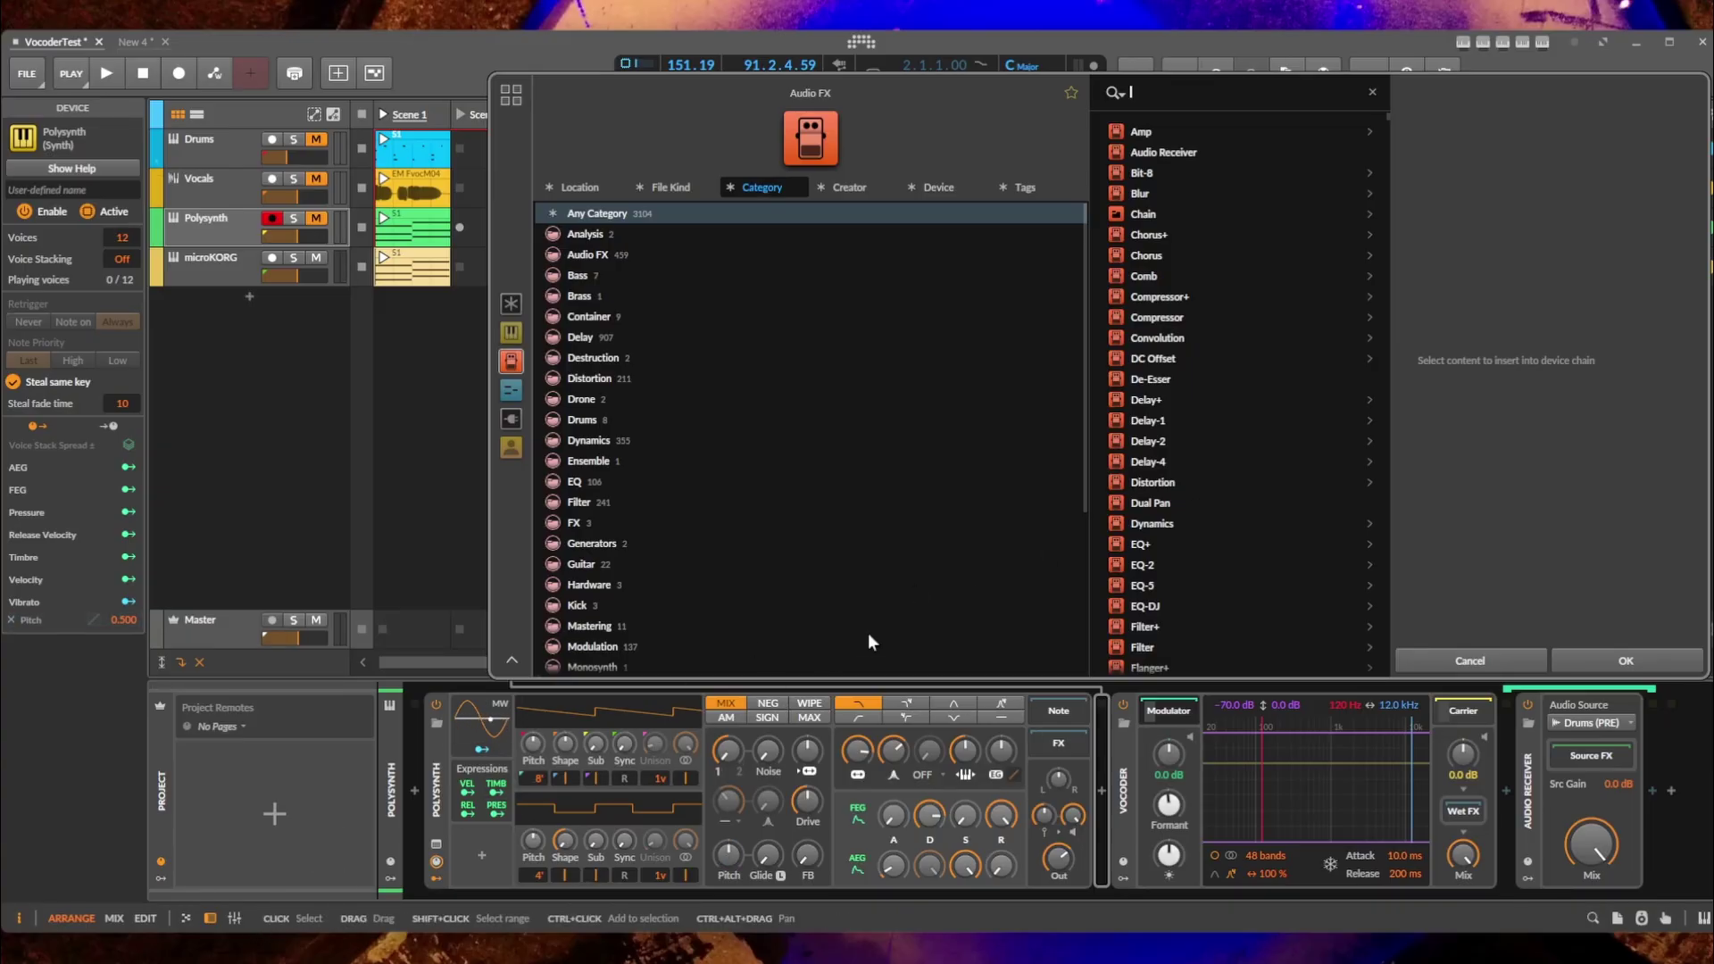
right_click(939, 144)
mouse_move(1023, 251)
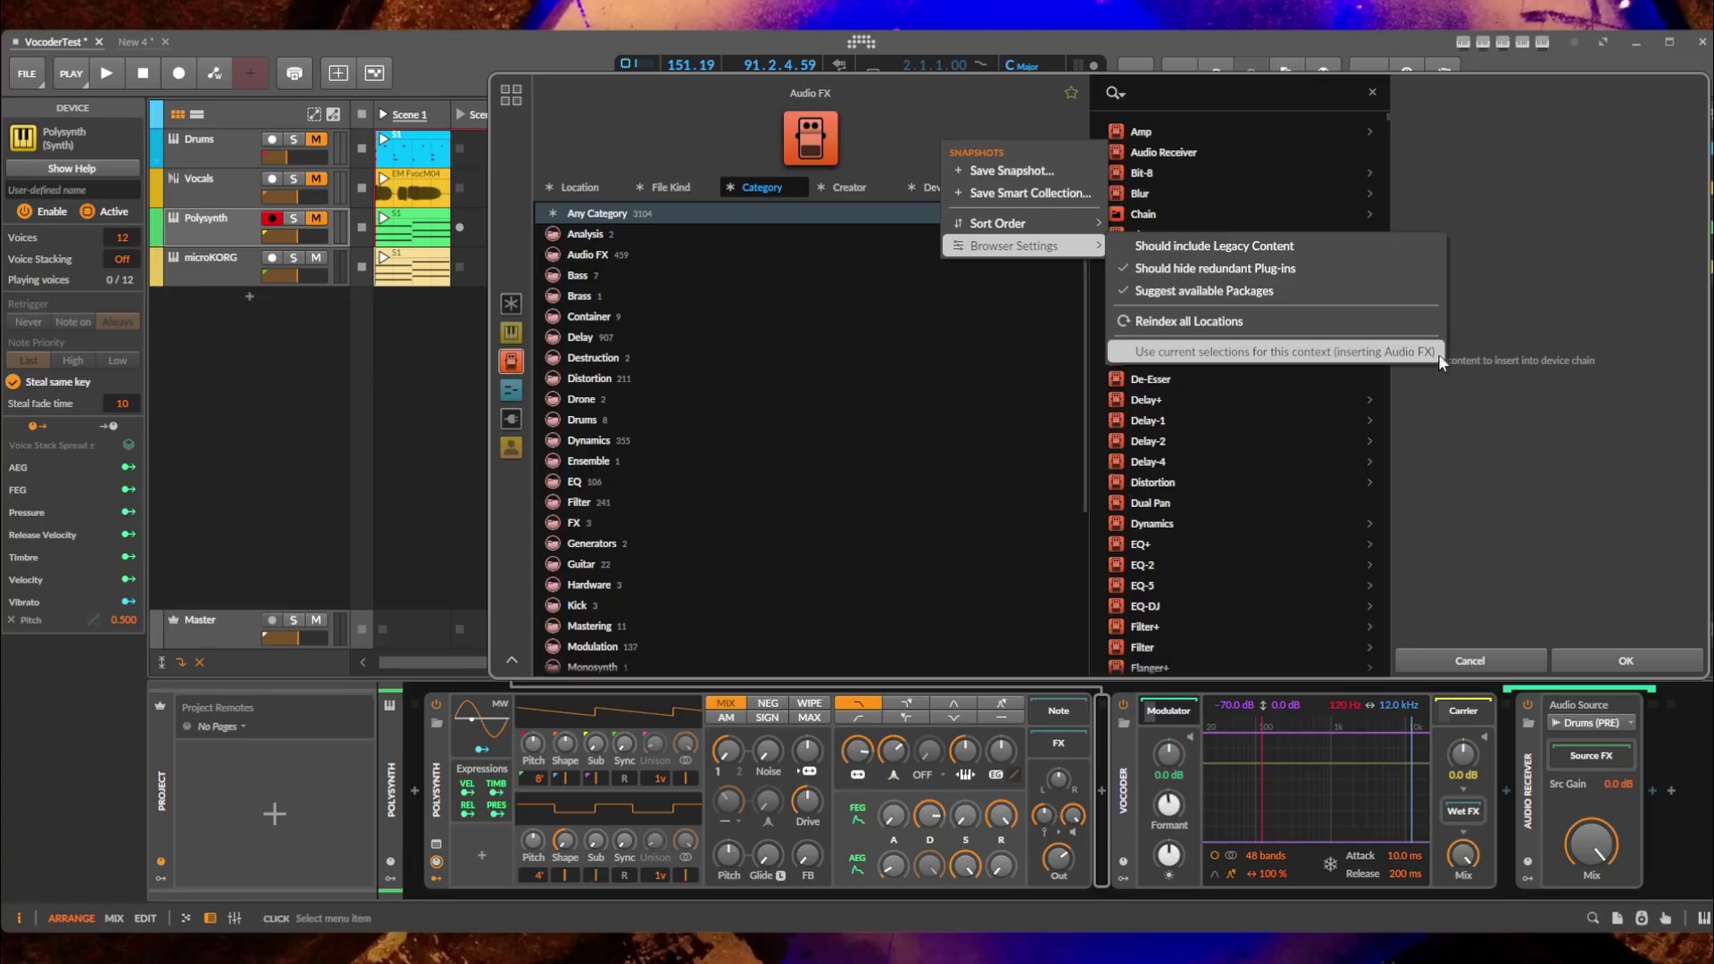
click(961, 105)
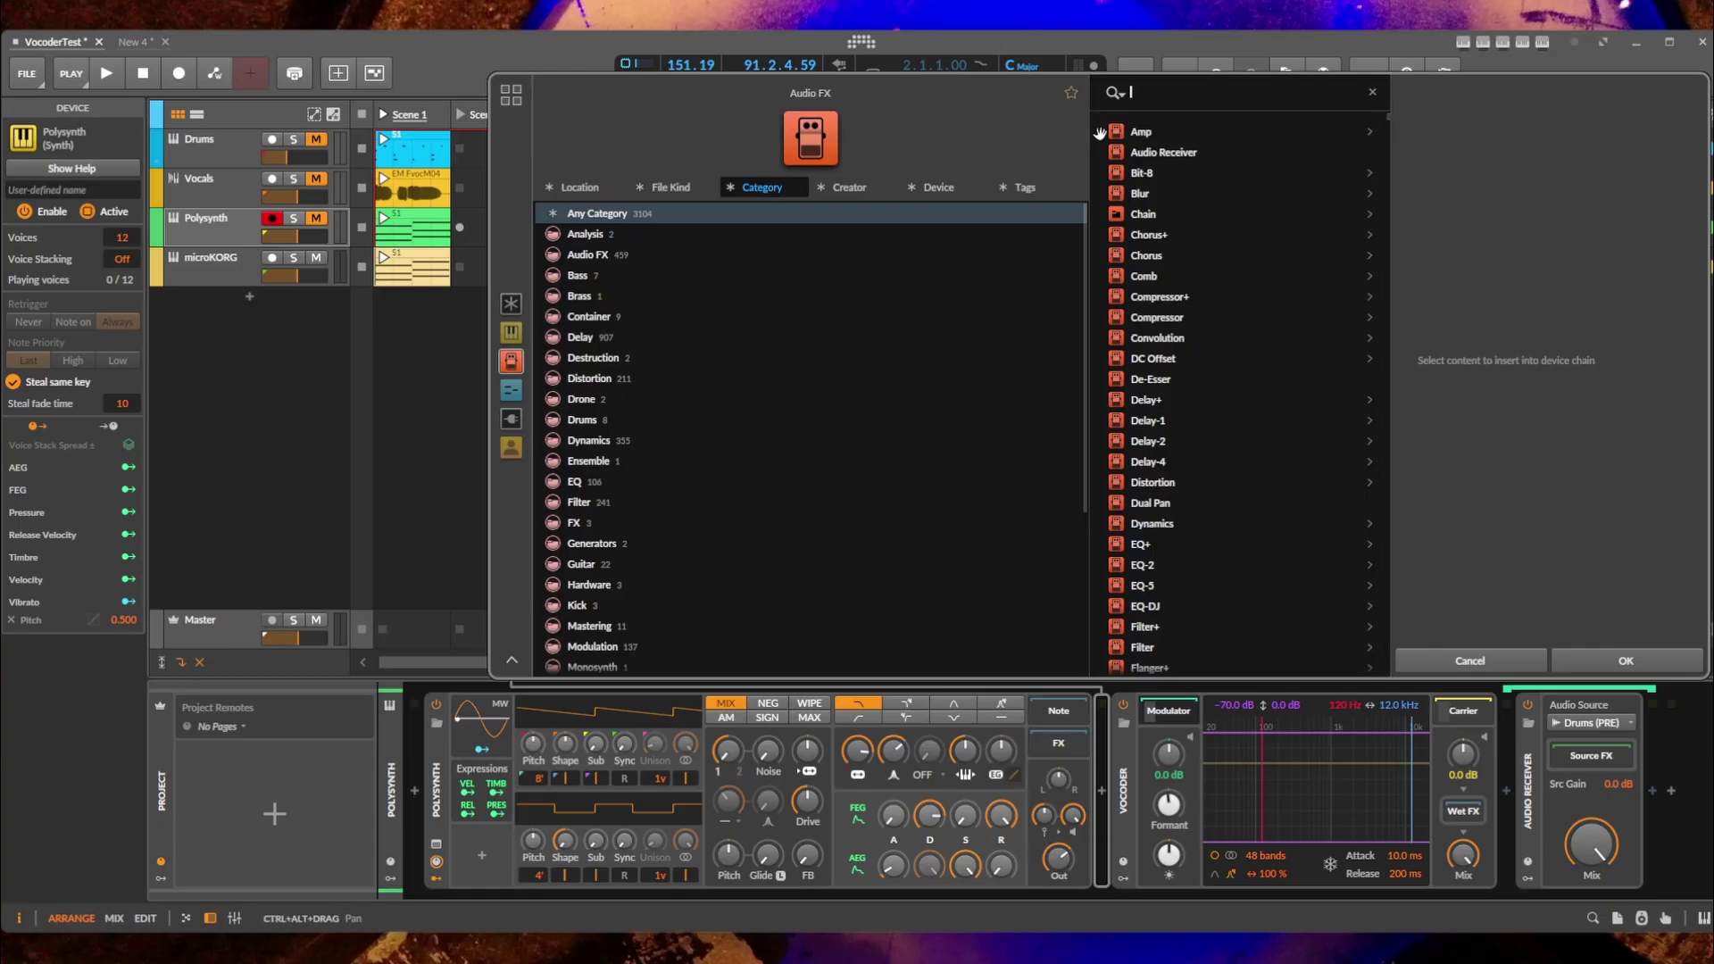
Narrow the browser's category column, then widen it back again.
drag(1090, 131, 661, 151)
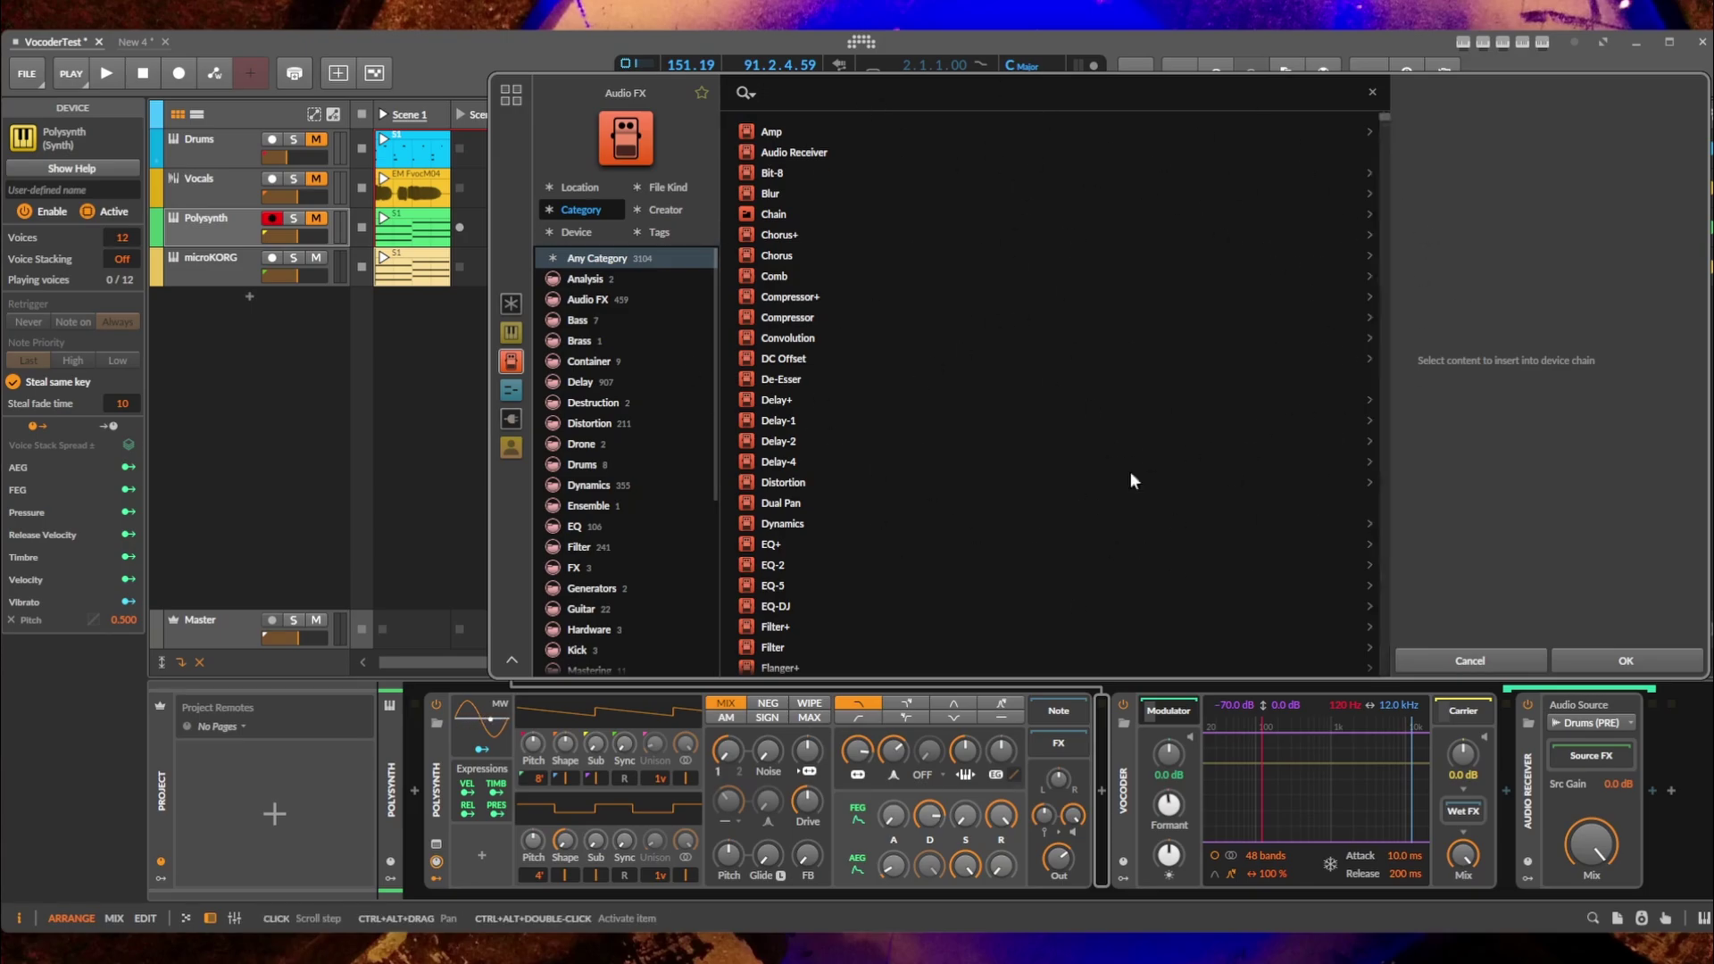
scroll(780, 506, down, 5)
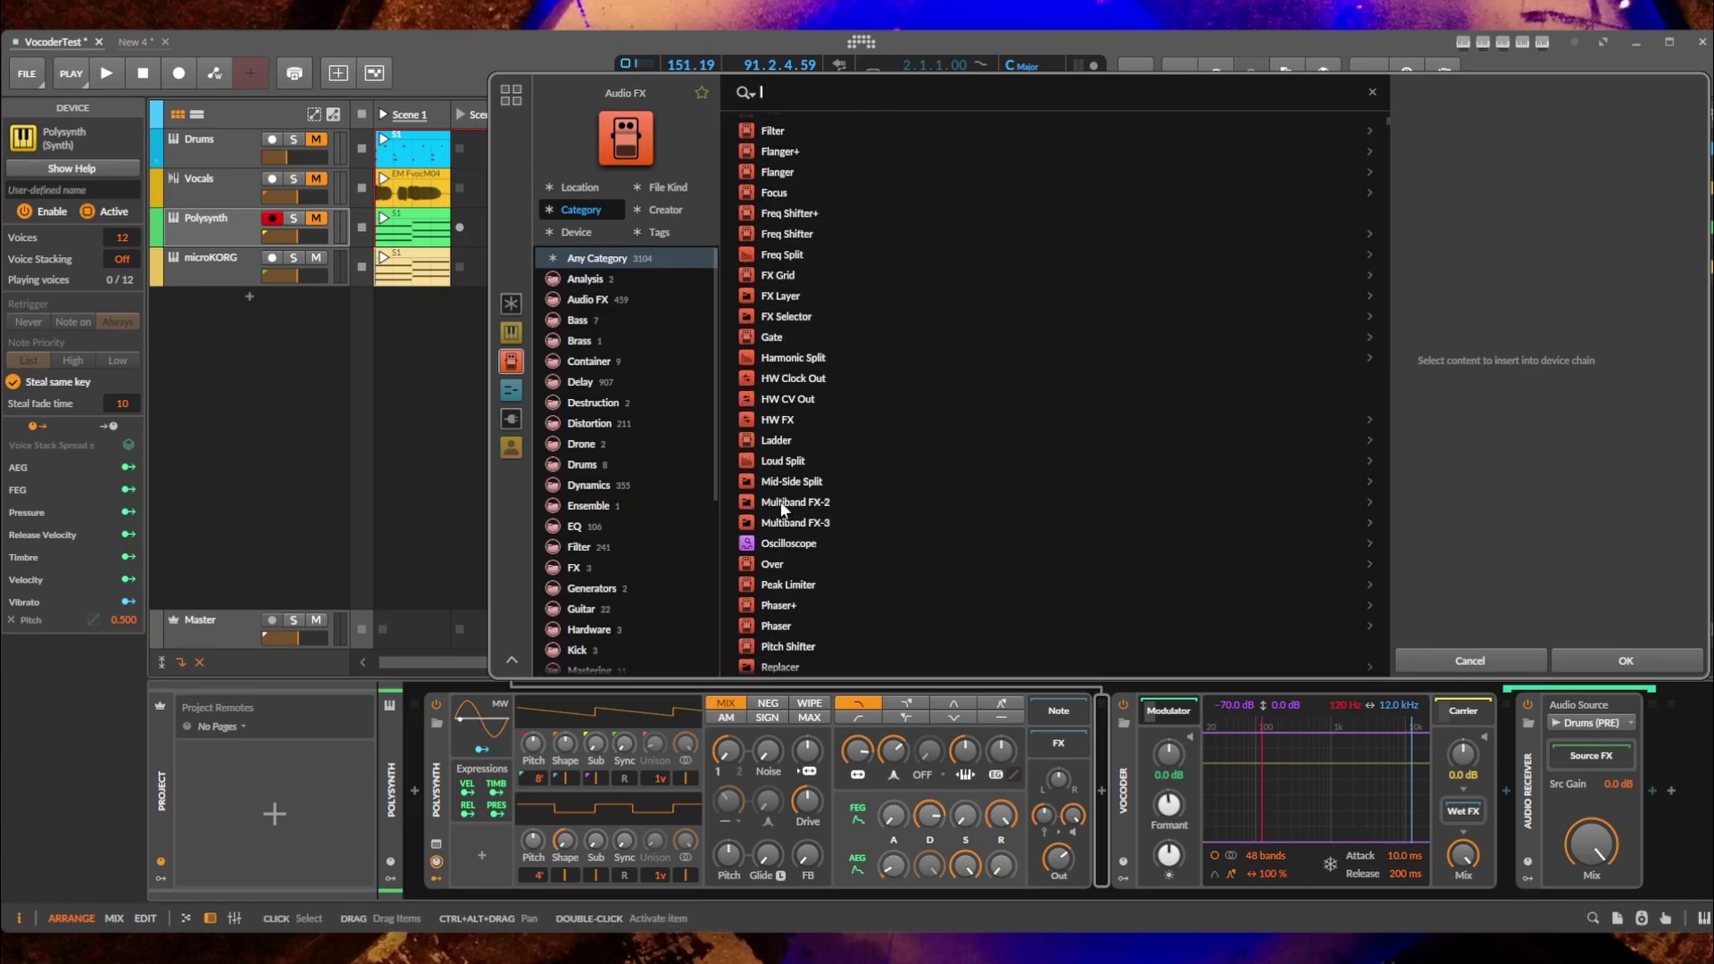
scroll(779, 496, up, 5)
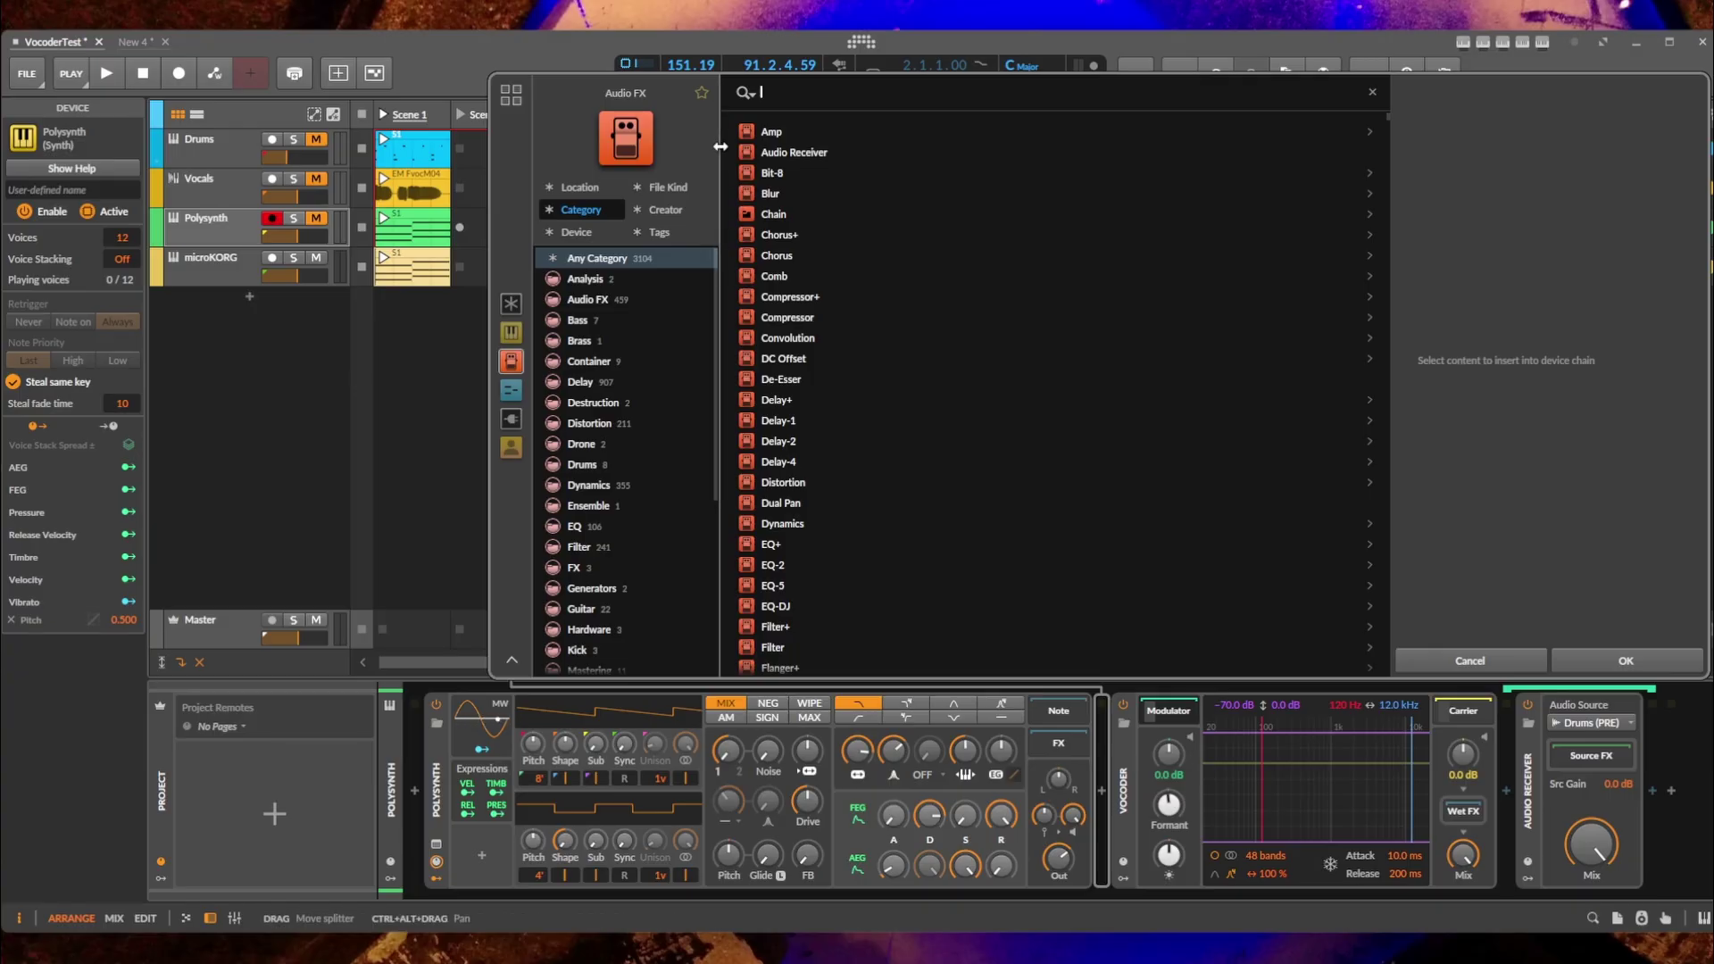
drag(716, 150, 1084, 151)
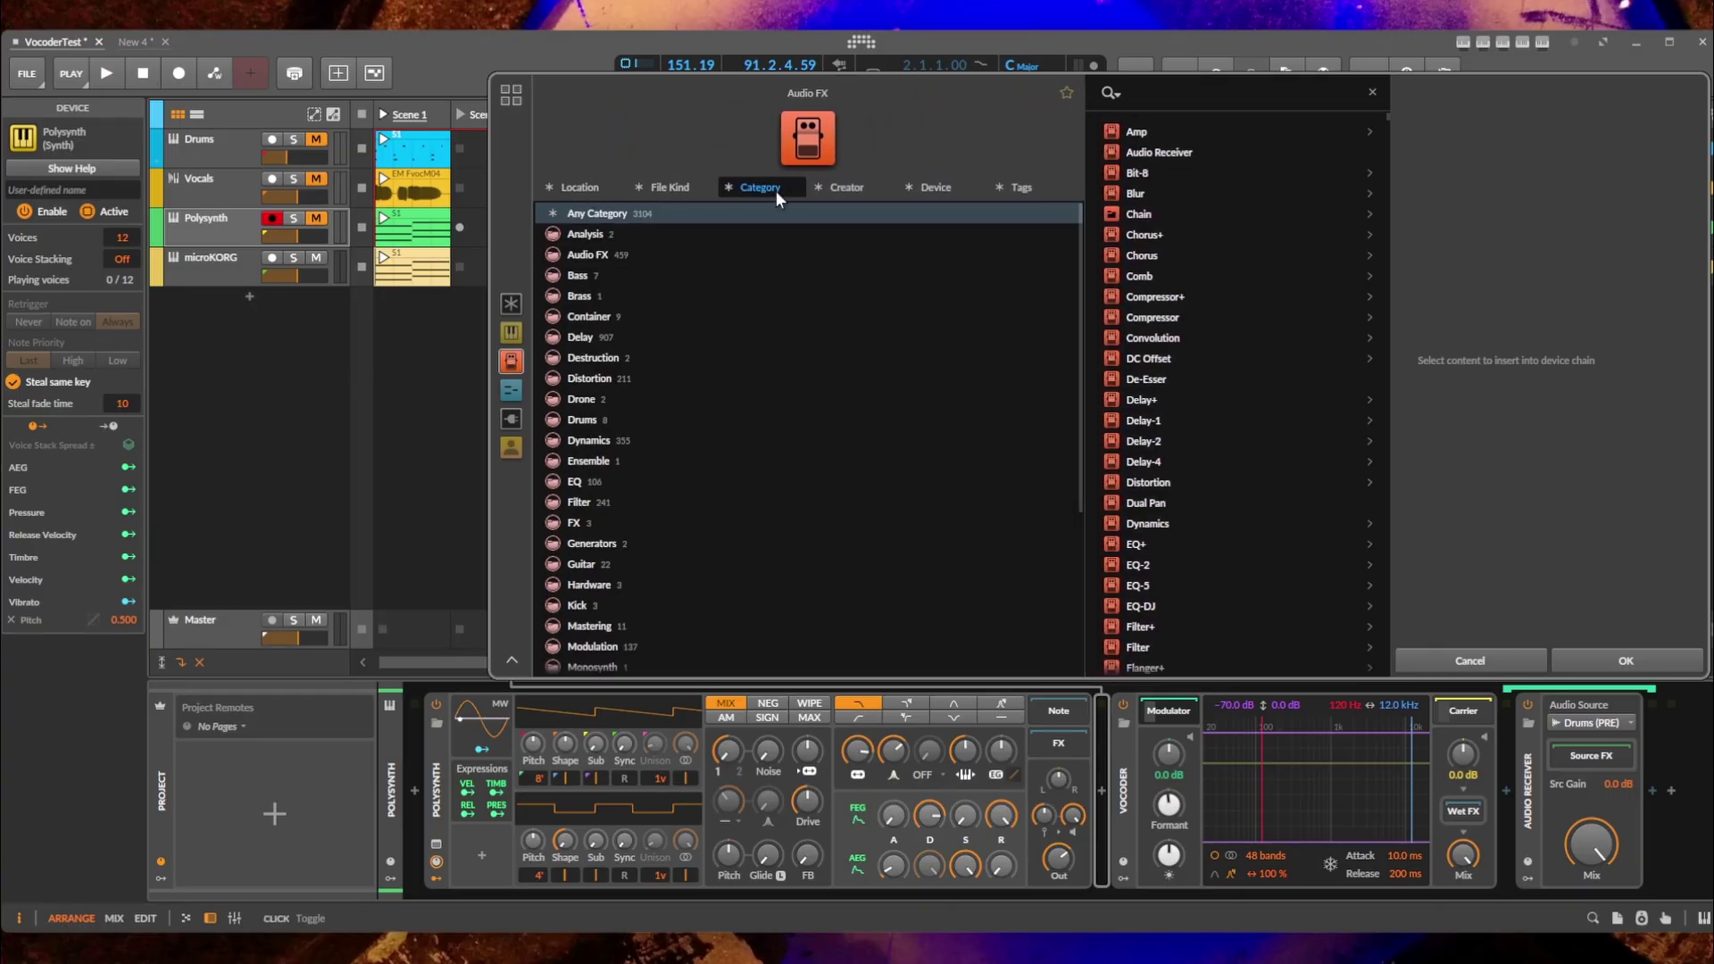
Cycle the browser through Tags, Device, Creator, Category, File Kind and Location views.
click(1014, 187)
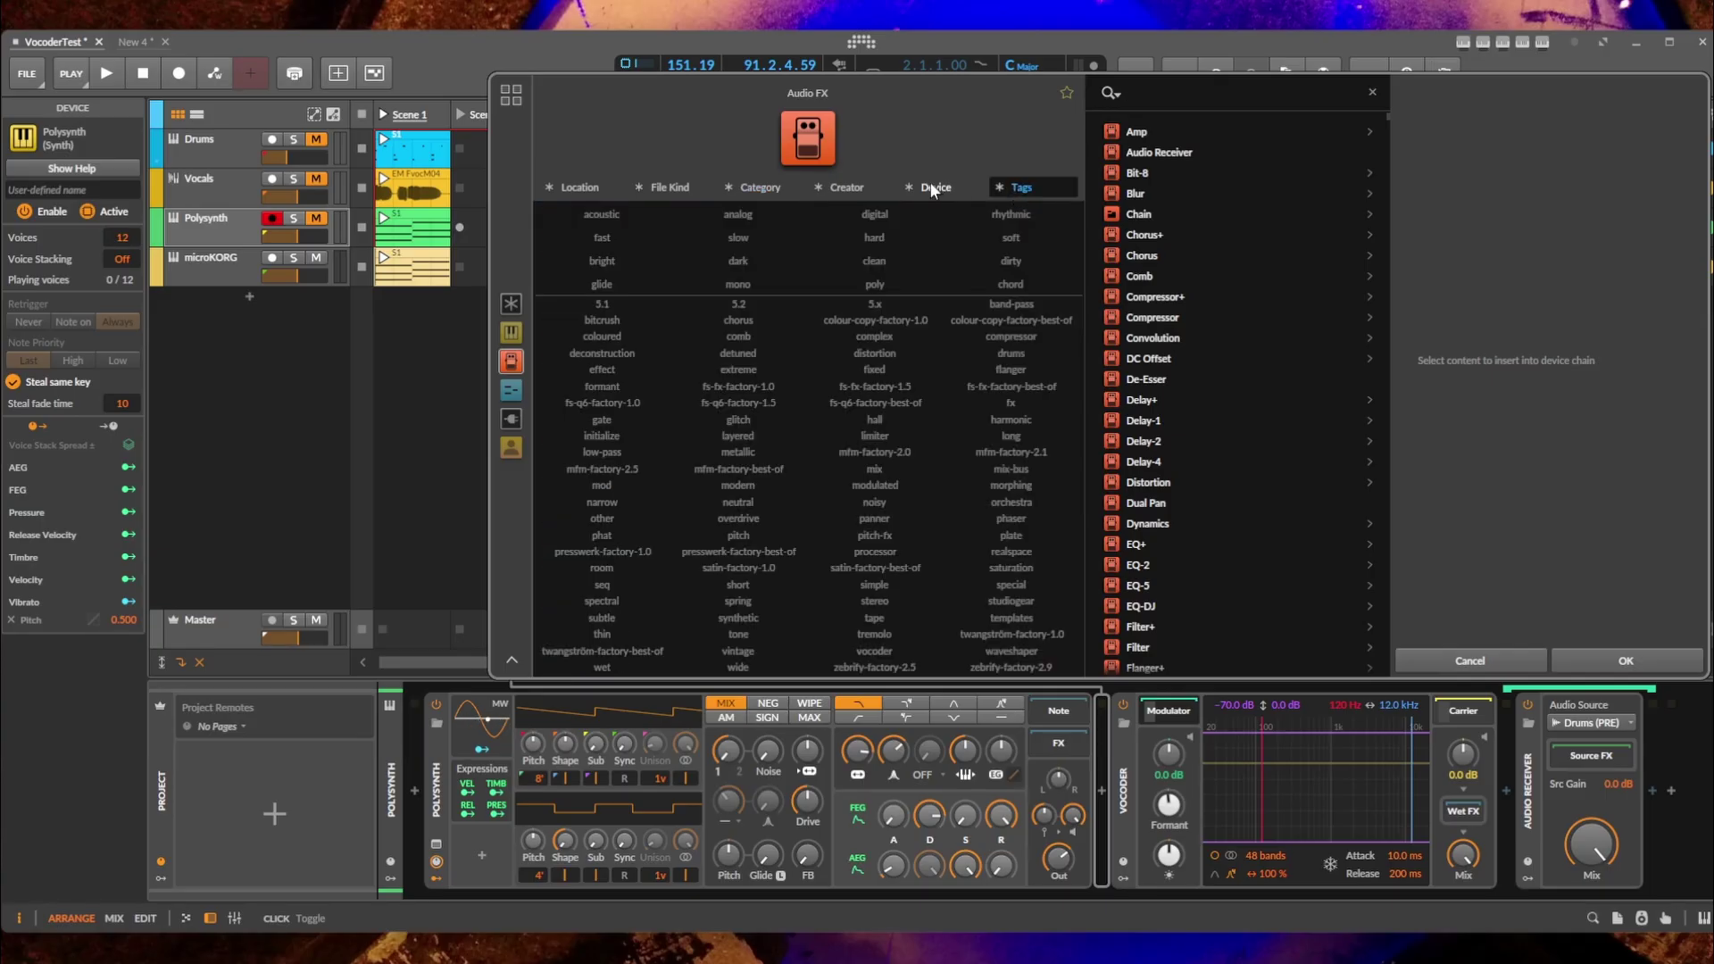
click(933, 187)
click(1021, 188)
click(946, 188)
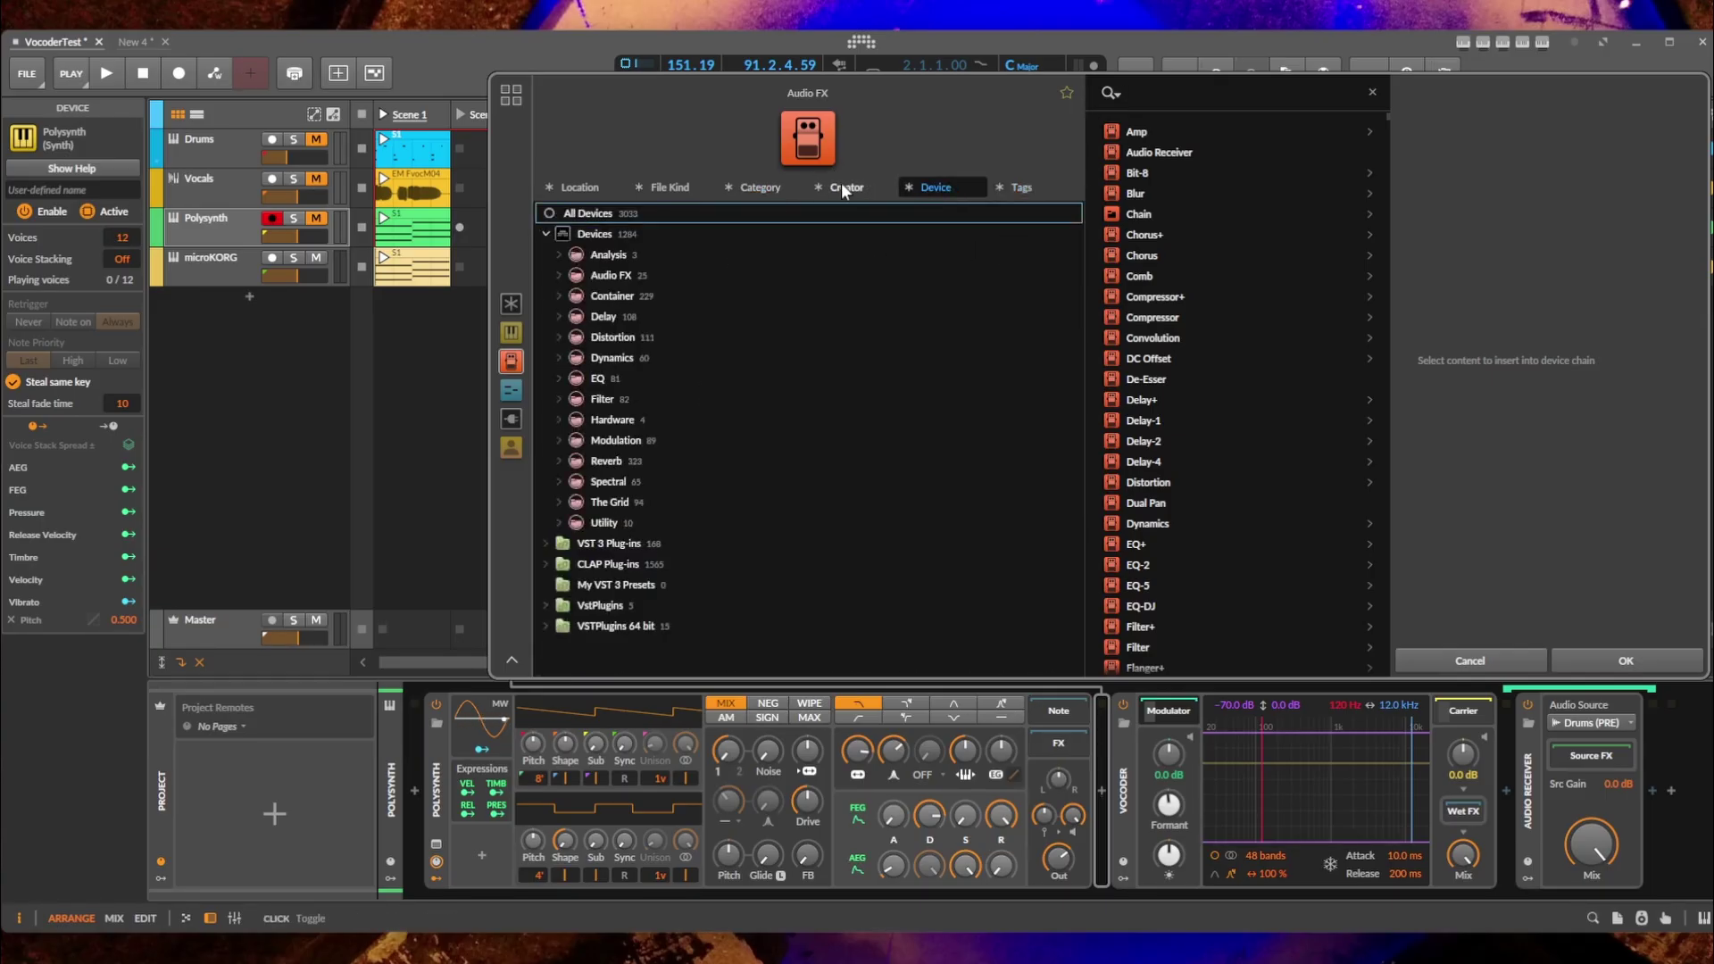
click(843, 186)
click(758, 187)
click(671, 186)
click(586, 186)
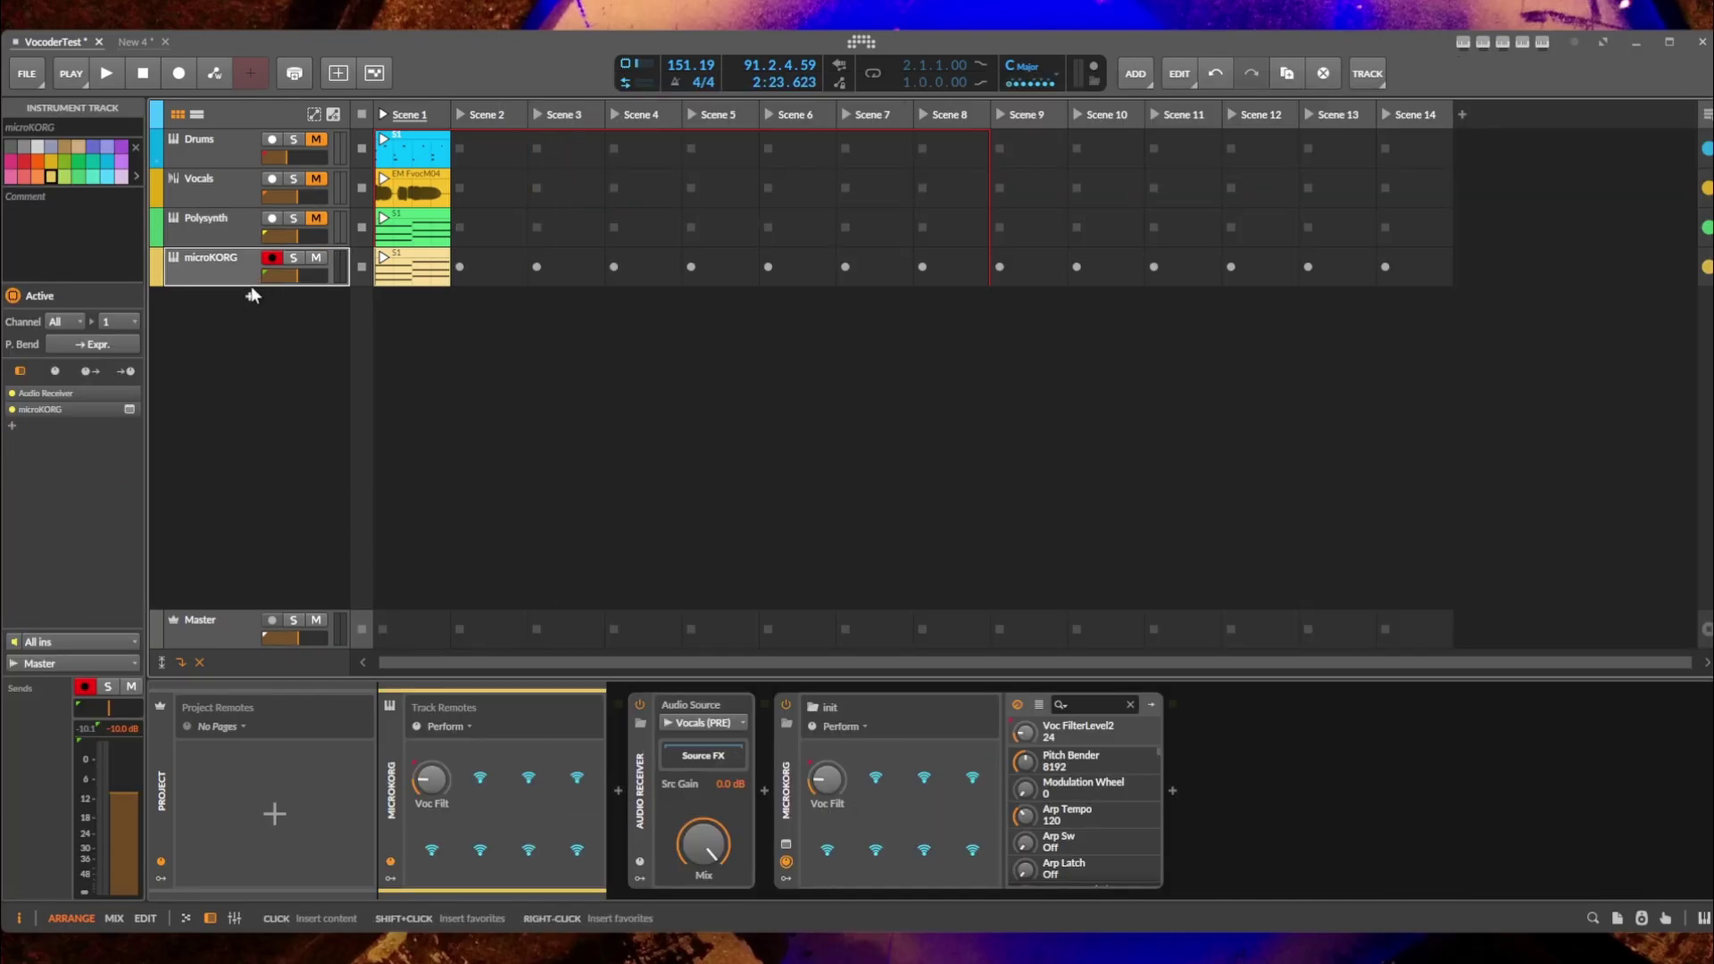
Add a new Inst 5 instrument track and scroll through the instrument browser.
click(250, 295)
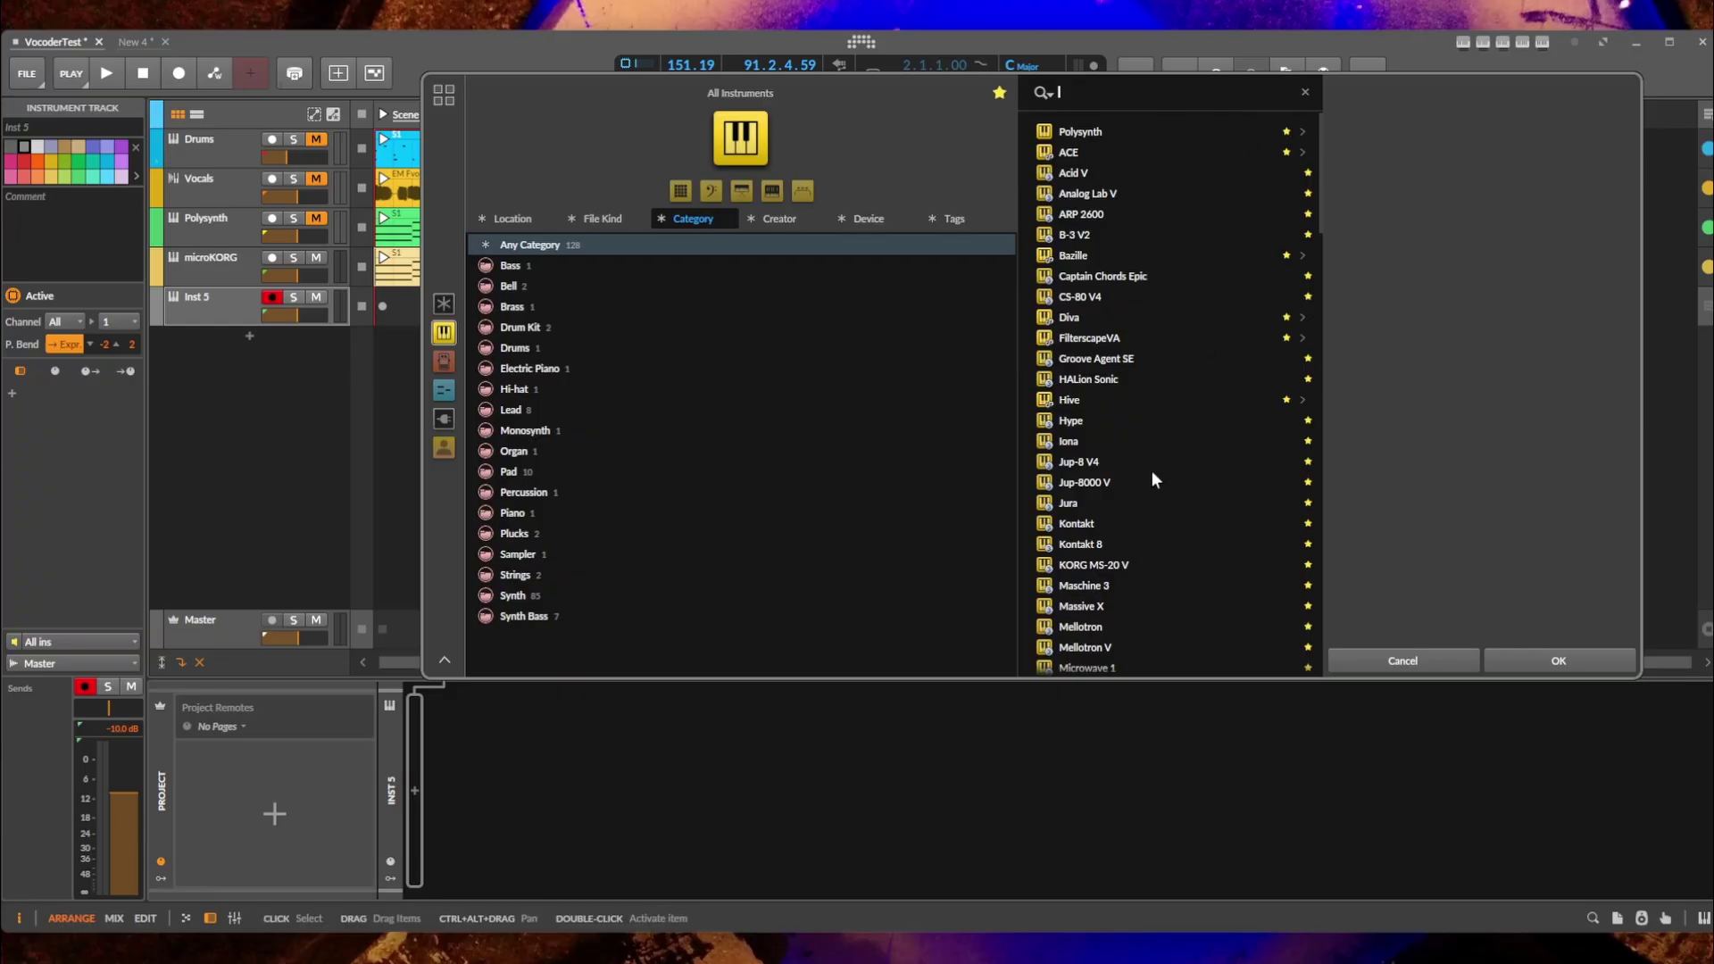
scroll(1196, 205, down, 6)
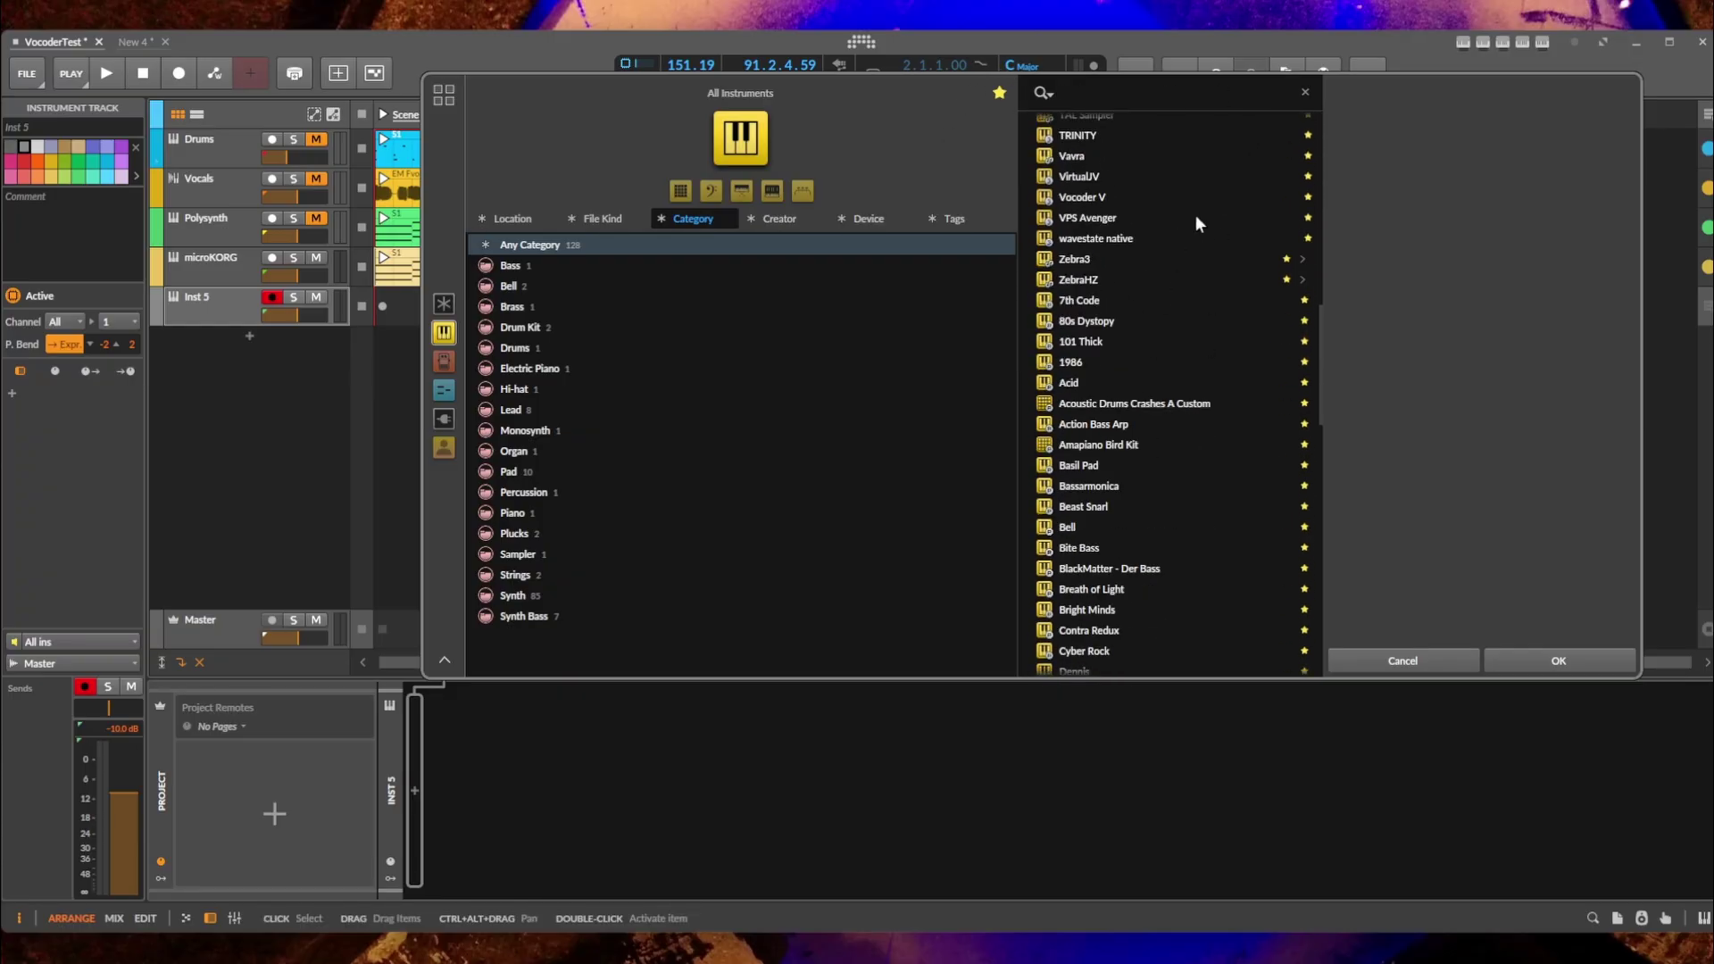
scroll(1193, 211, up, 6)
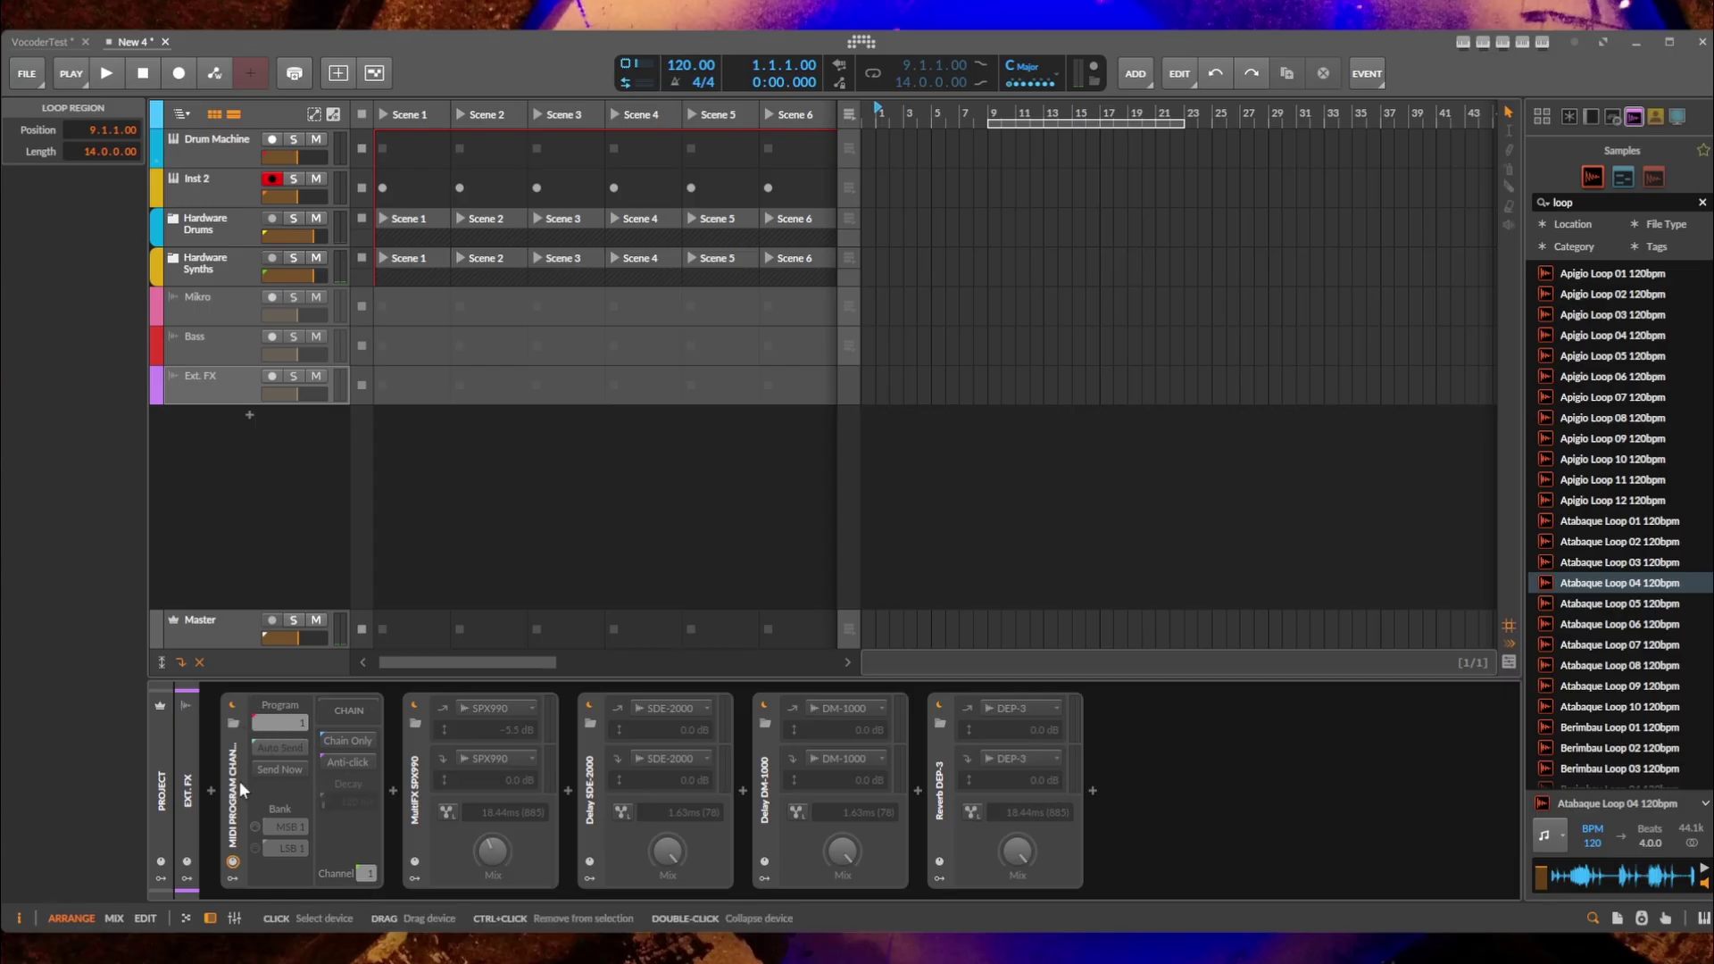
click(495, 737)
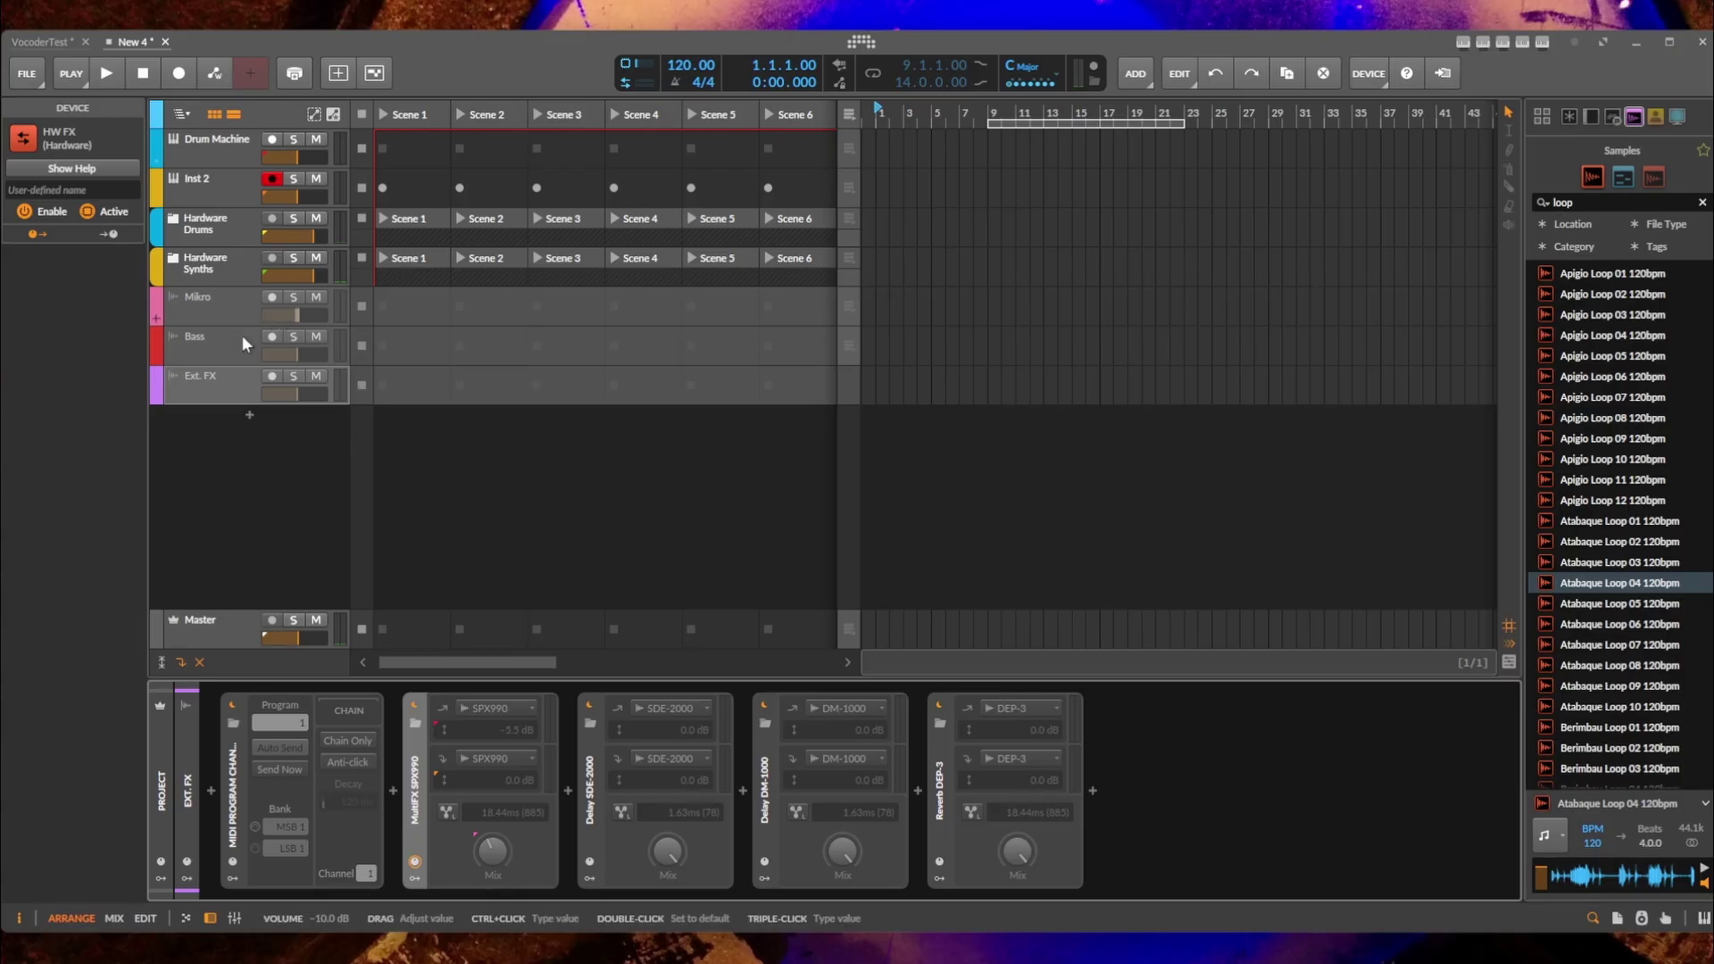
click(225, 375)
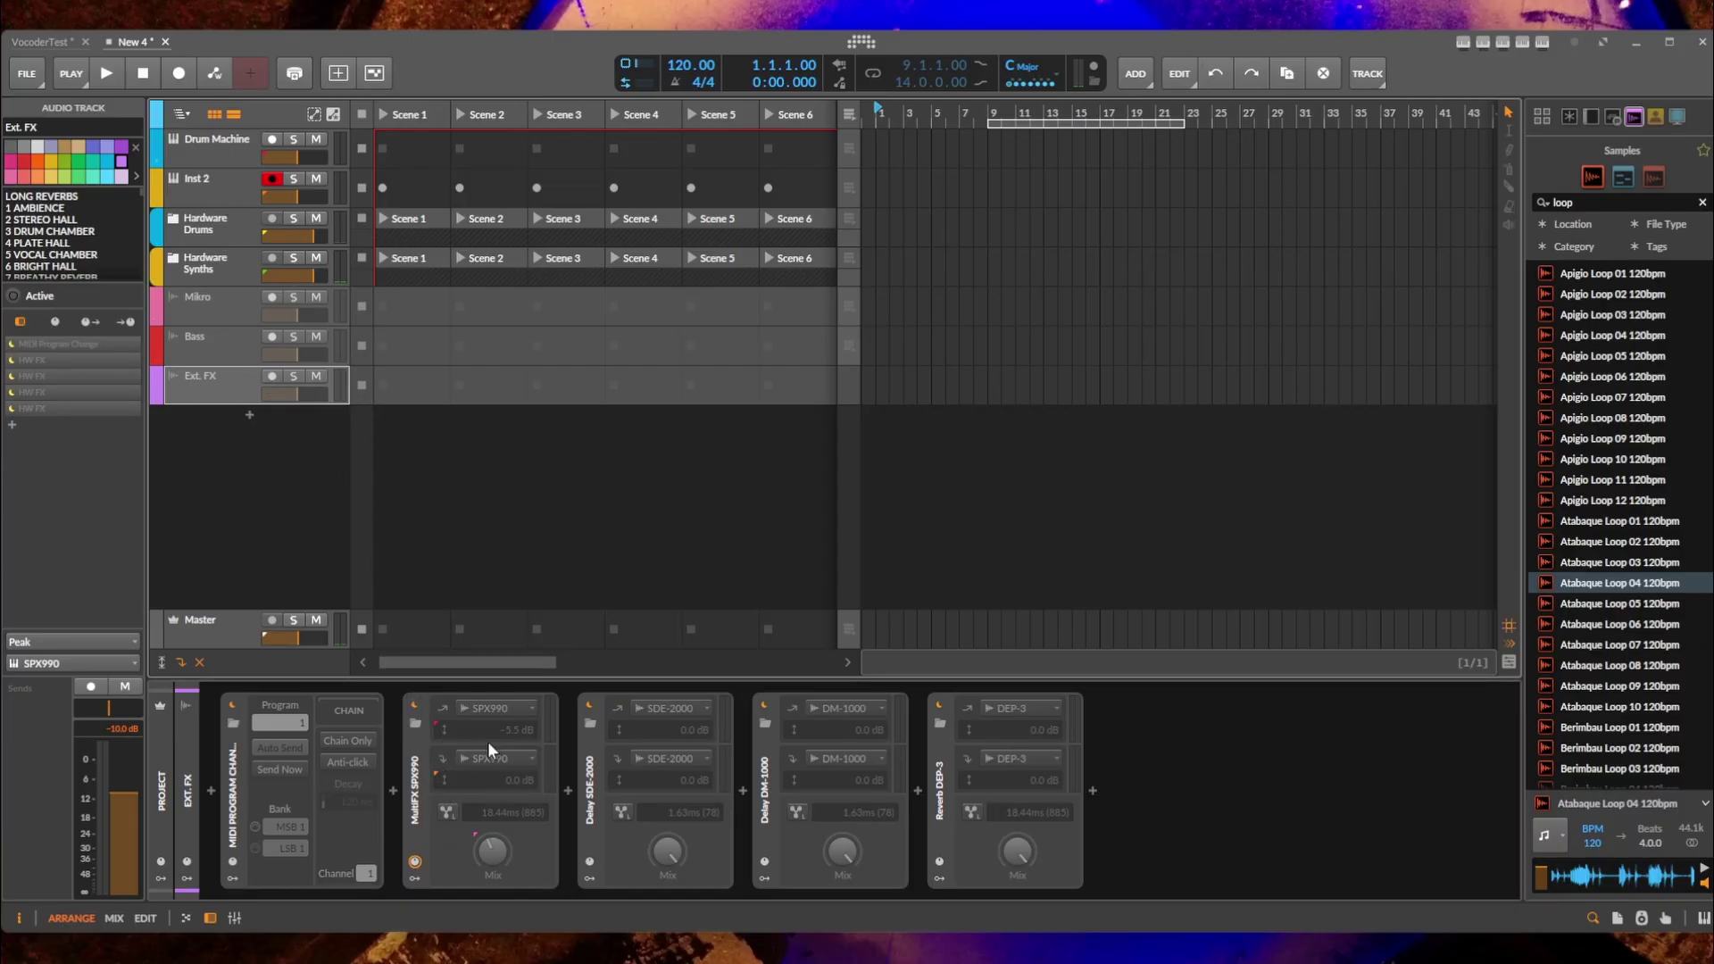
click(415, 787)
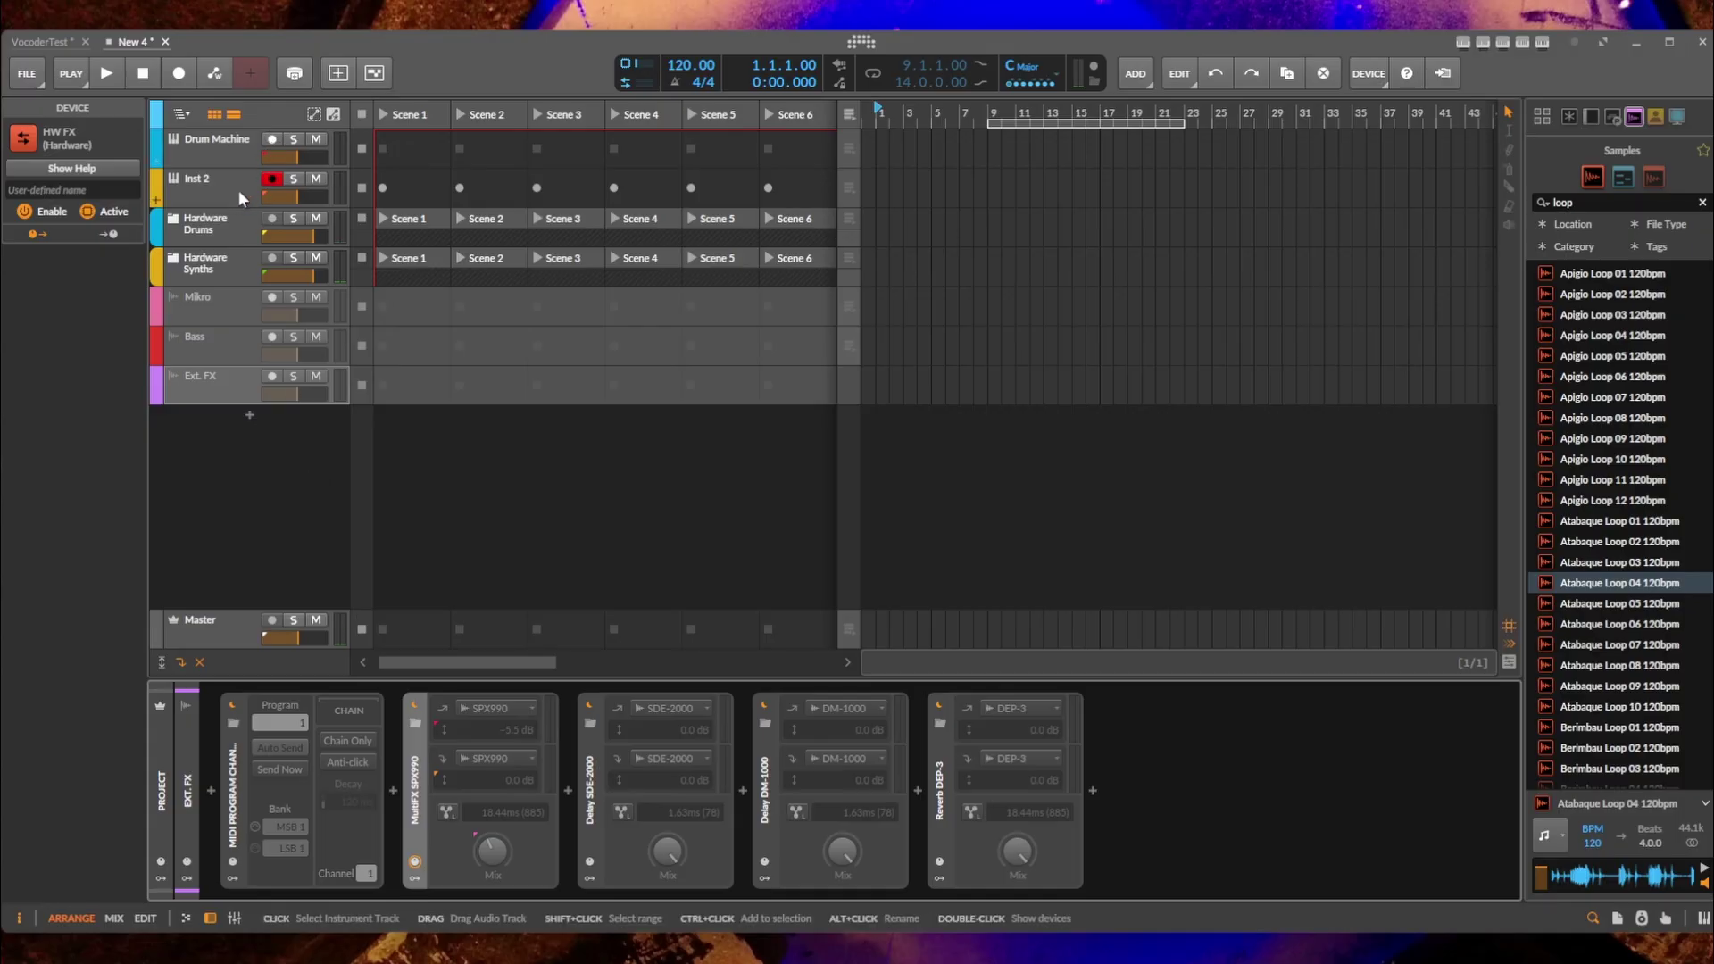
Add Atabaque Loop 04 as a new track and delete the old Drum Machine through Bass tracks.
click(214, 147)
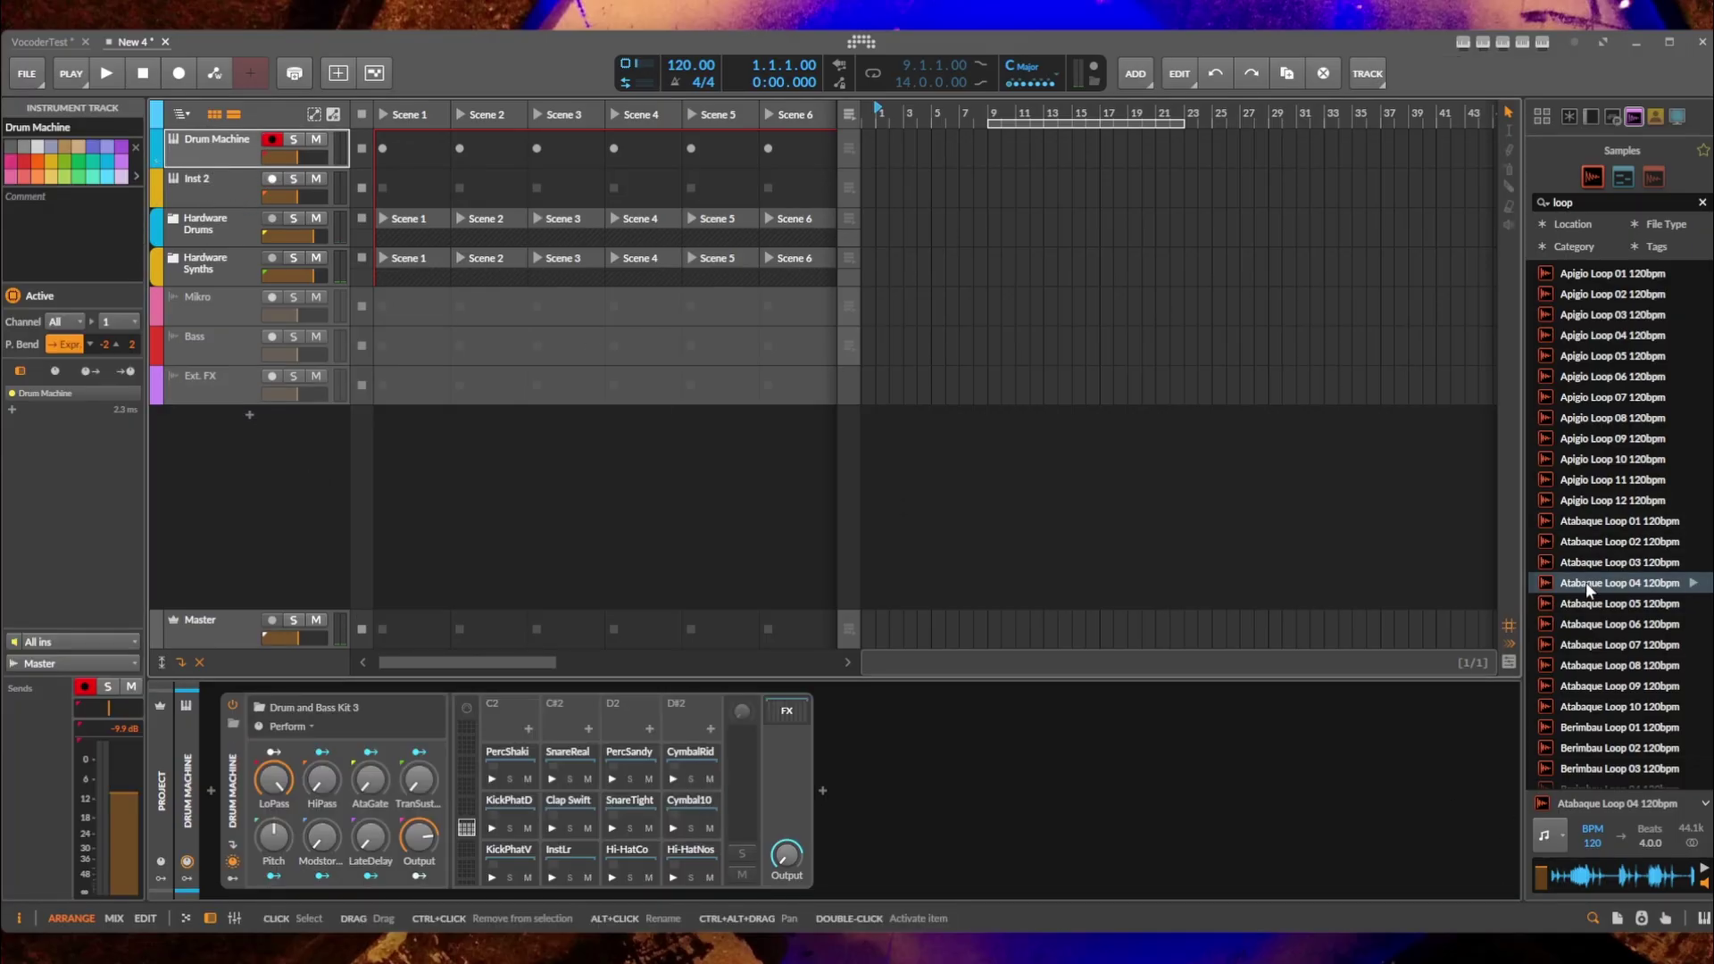
drag(1587, 589, 122, 459)
drag(247, 433, 250, 366)
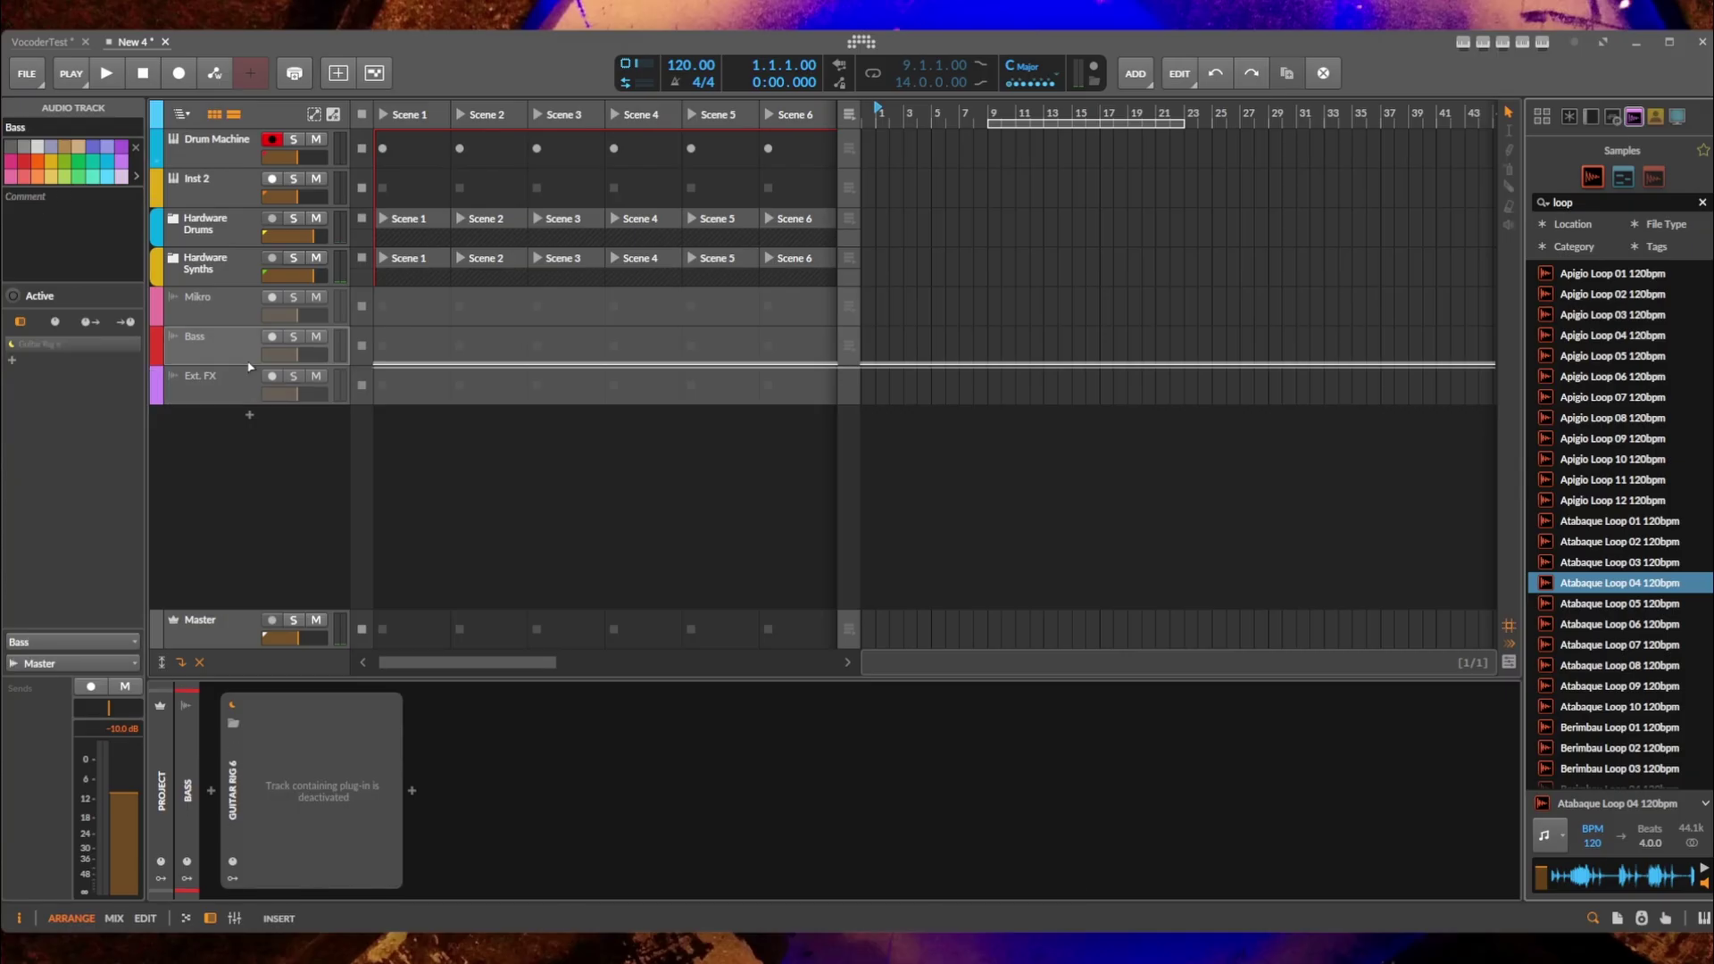
shift+click(229, 138)
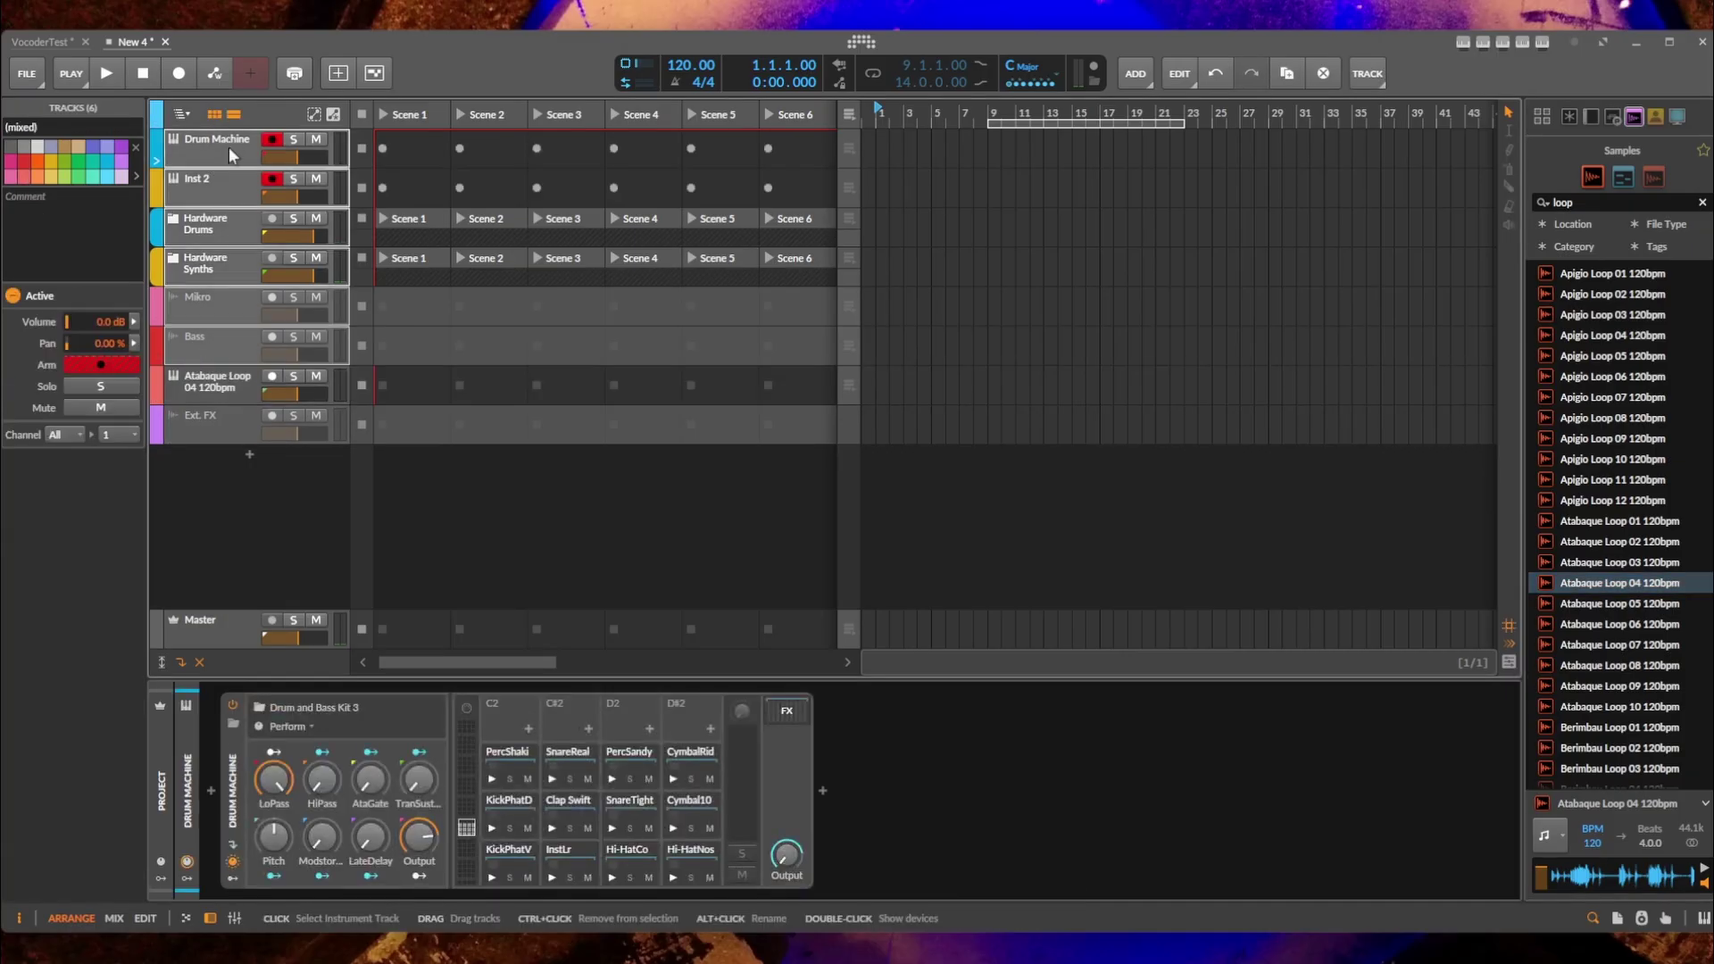
key(Delete)
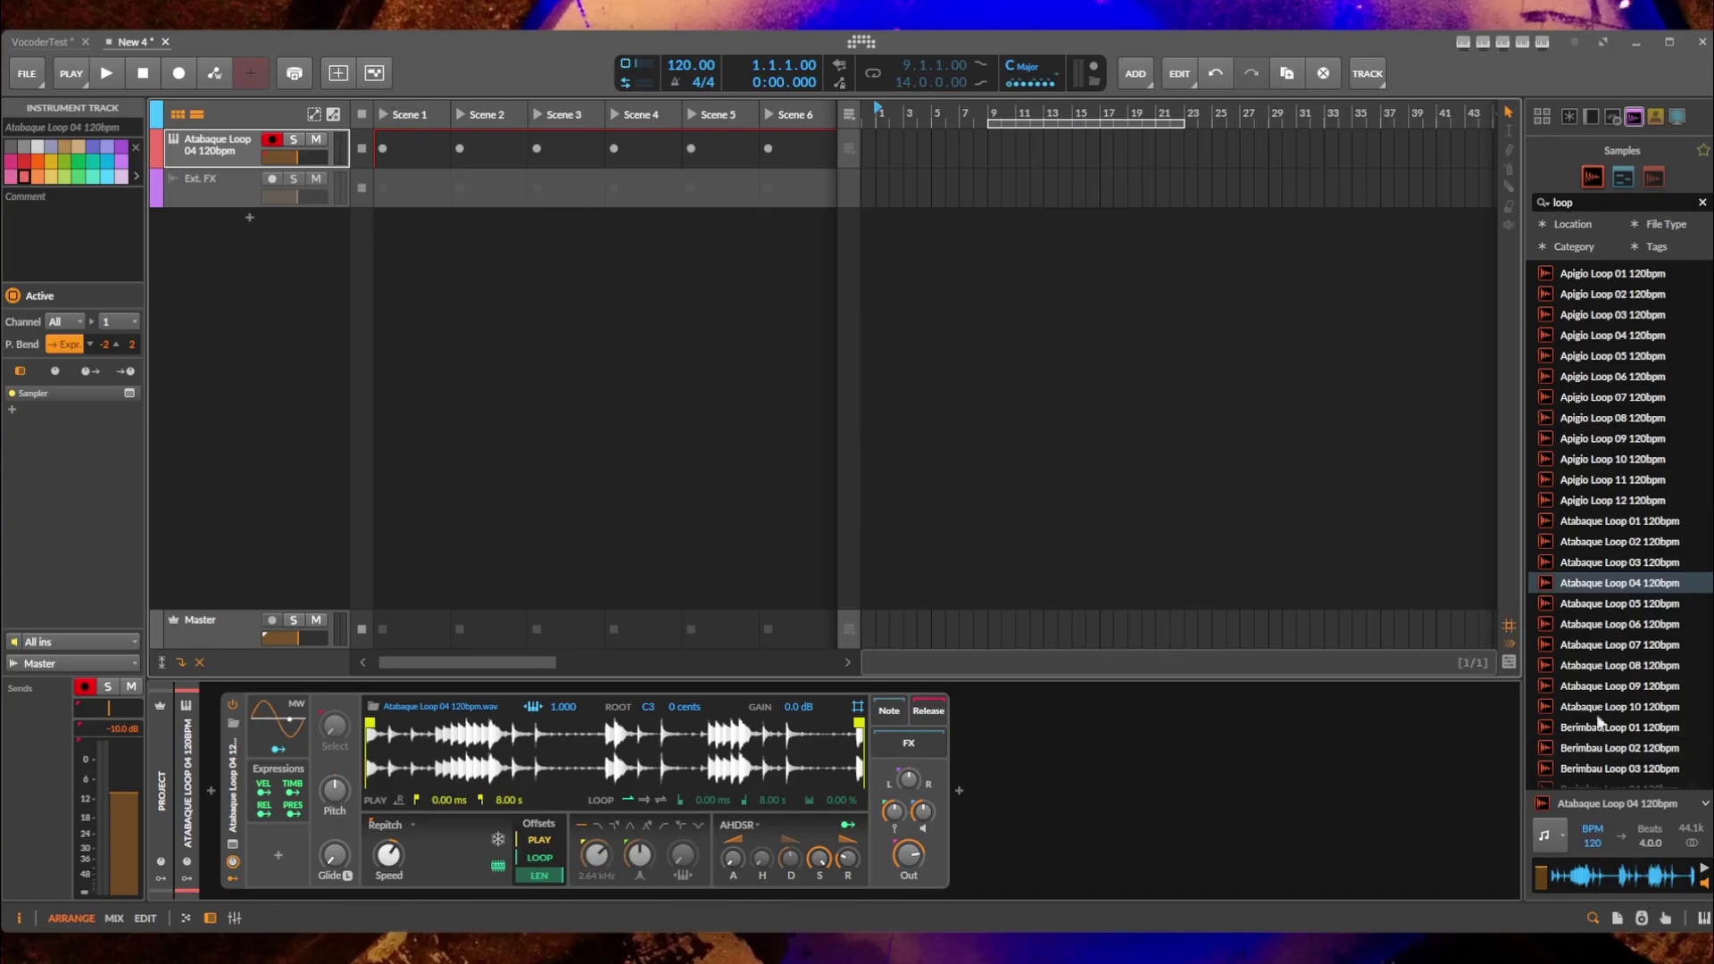
Drop the loop into Scene 1 as a clip, play it, and remove the track's Sampler.
drag(1582, 581, 394, 152)
click(379, 138)
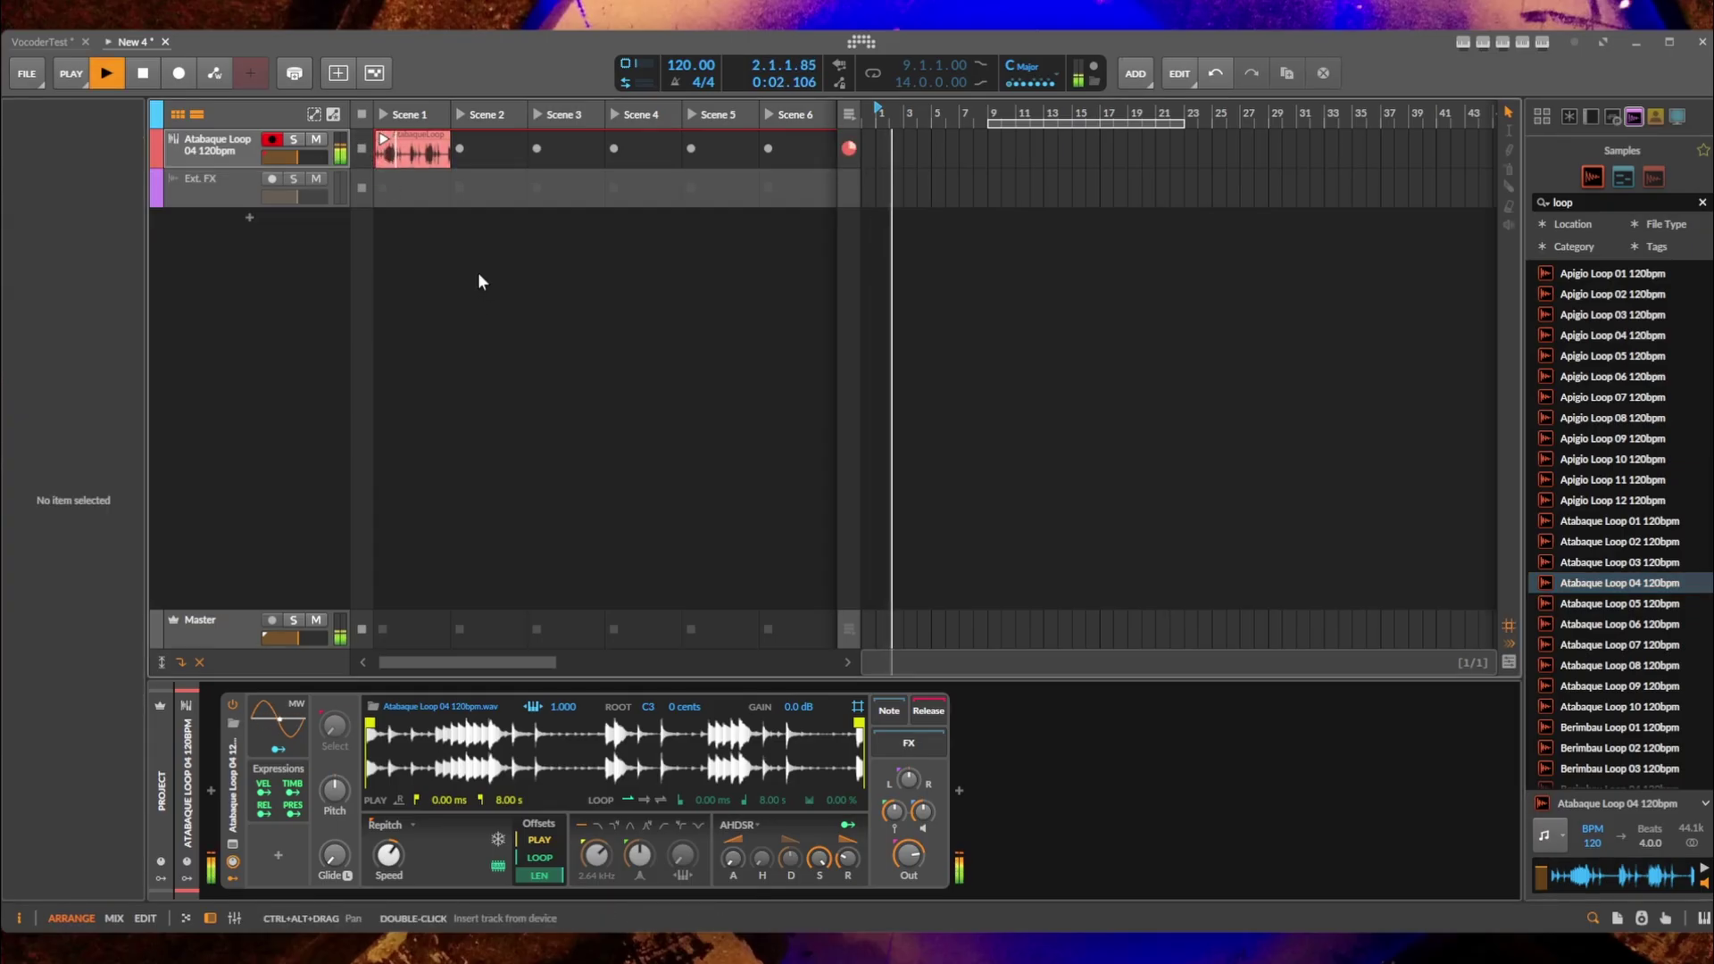
click(233, 143)
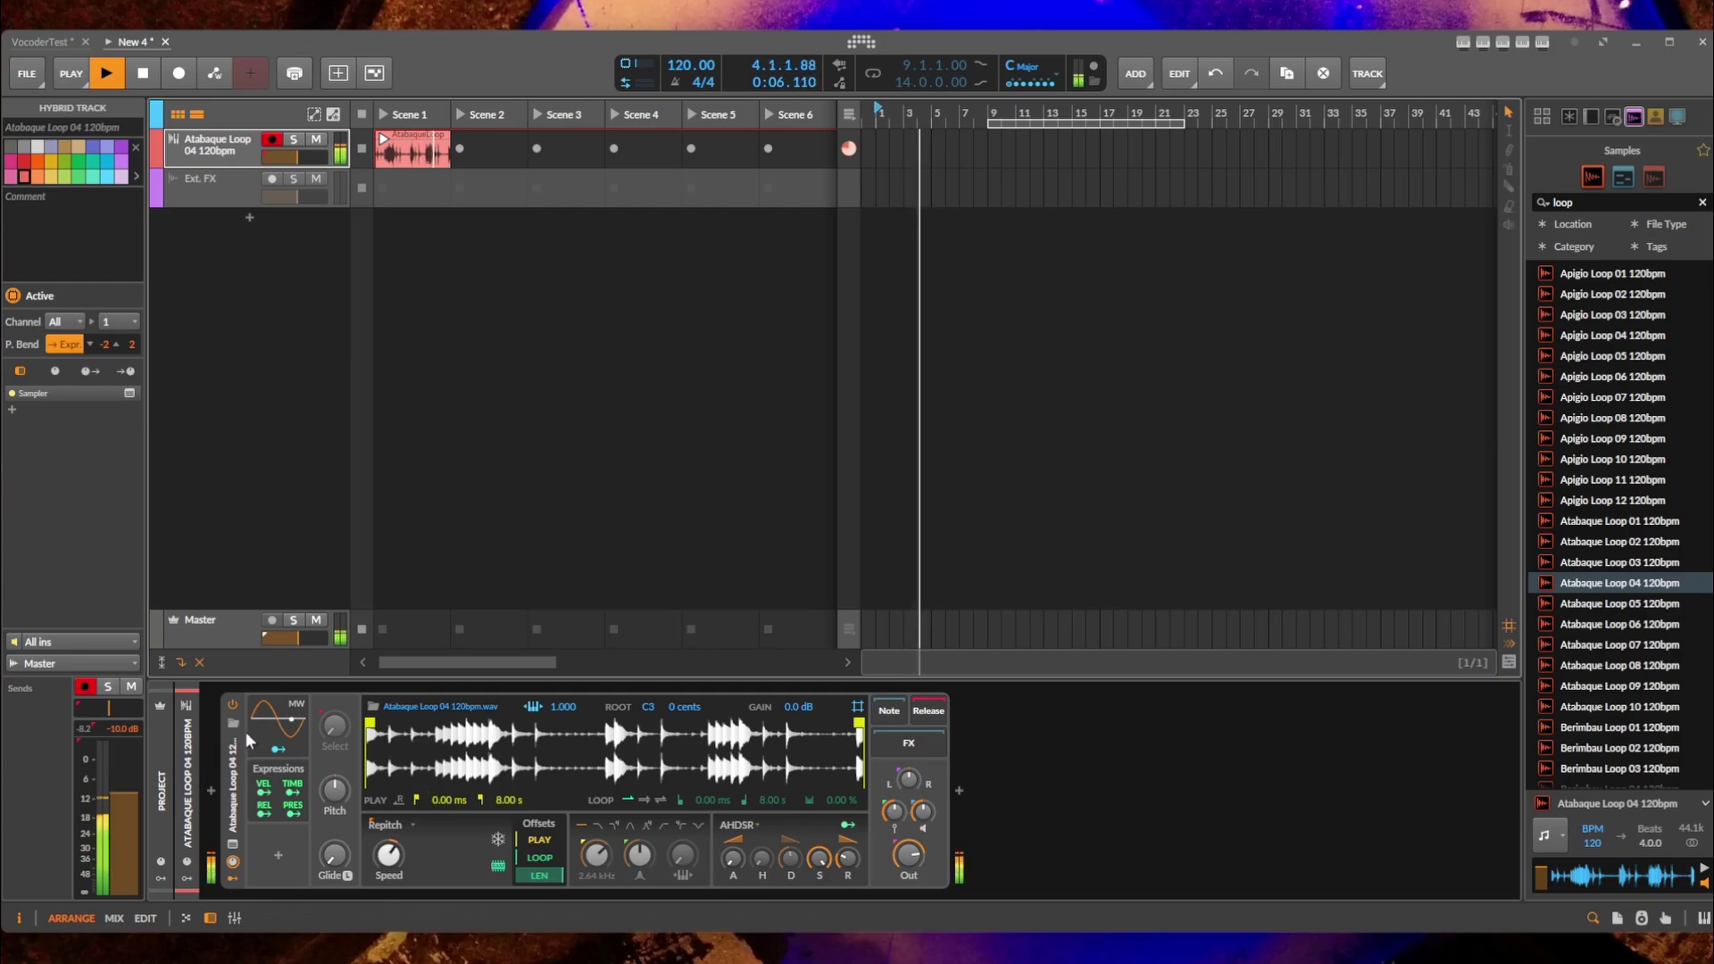
click(236, 775)
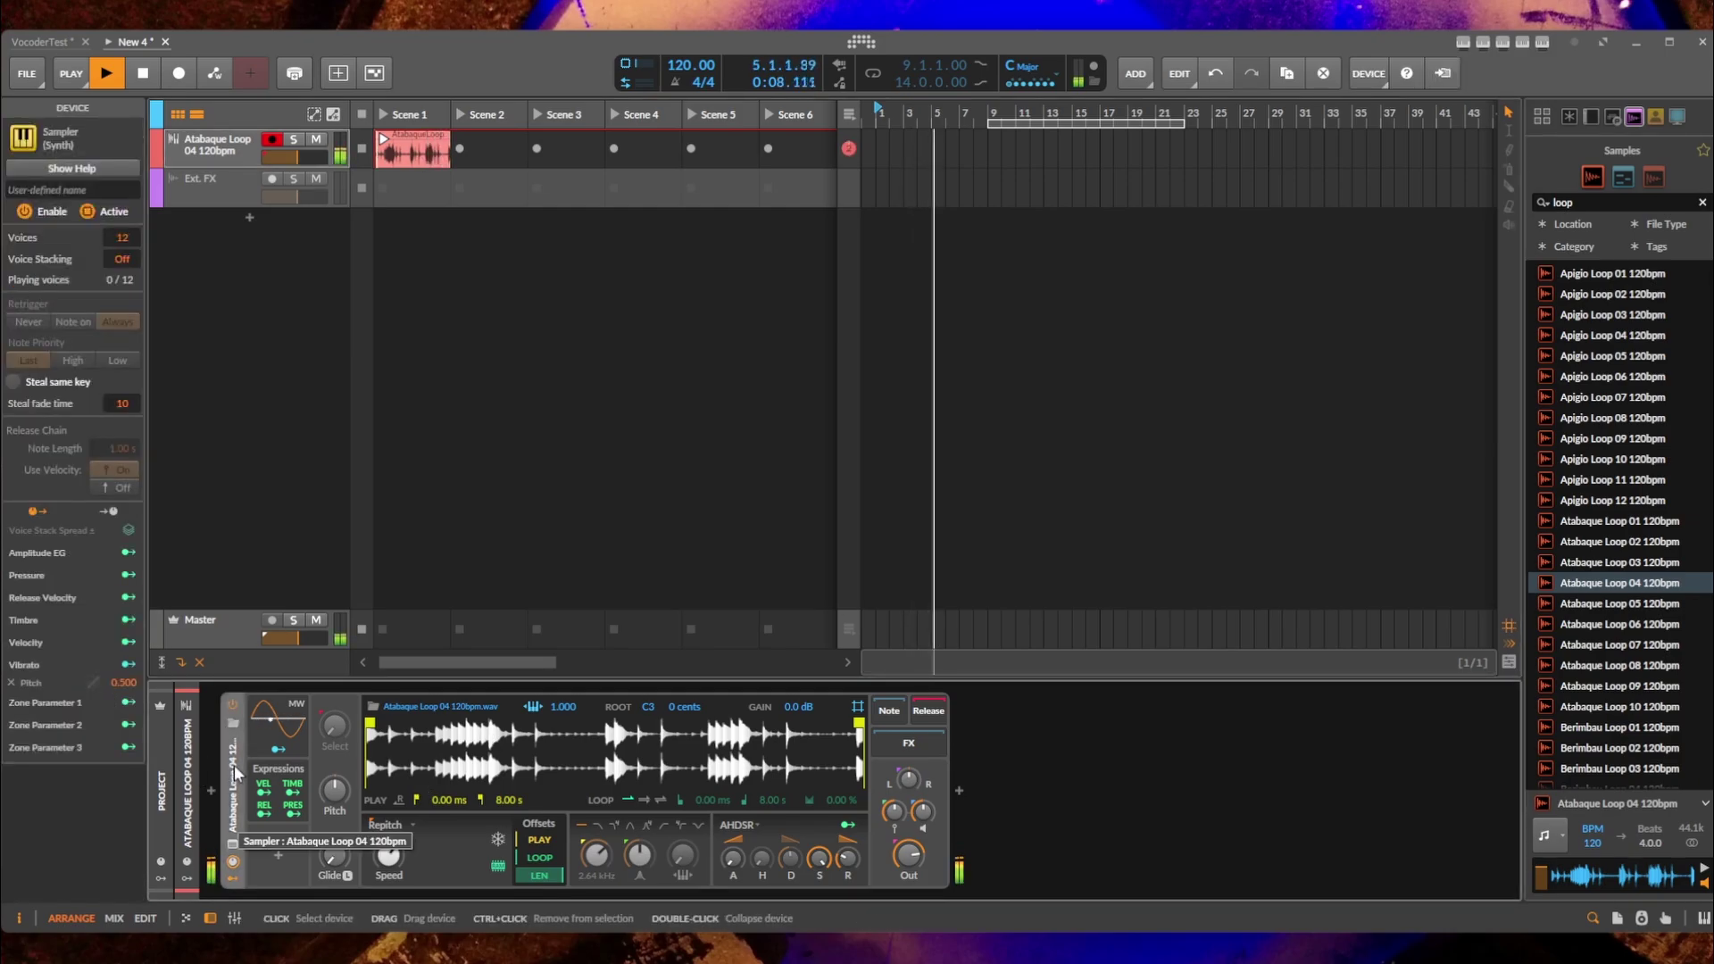
key(Delete)
Move the SPX990 effect from Ext. FX onto the loop track and relaunch Scene 1.
click(415, 151)
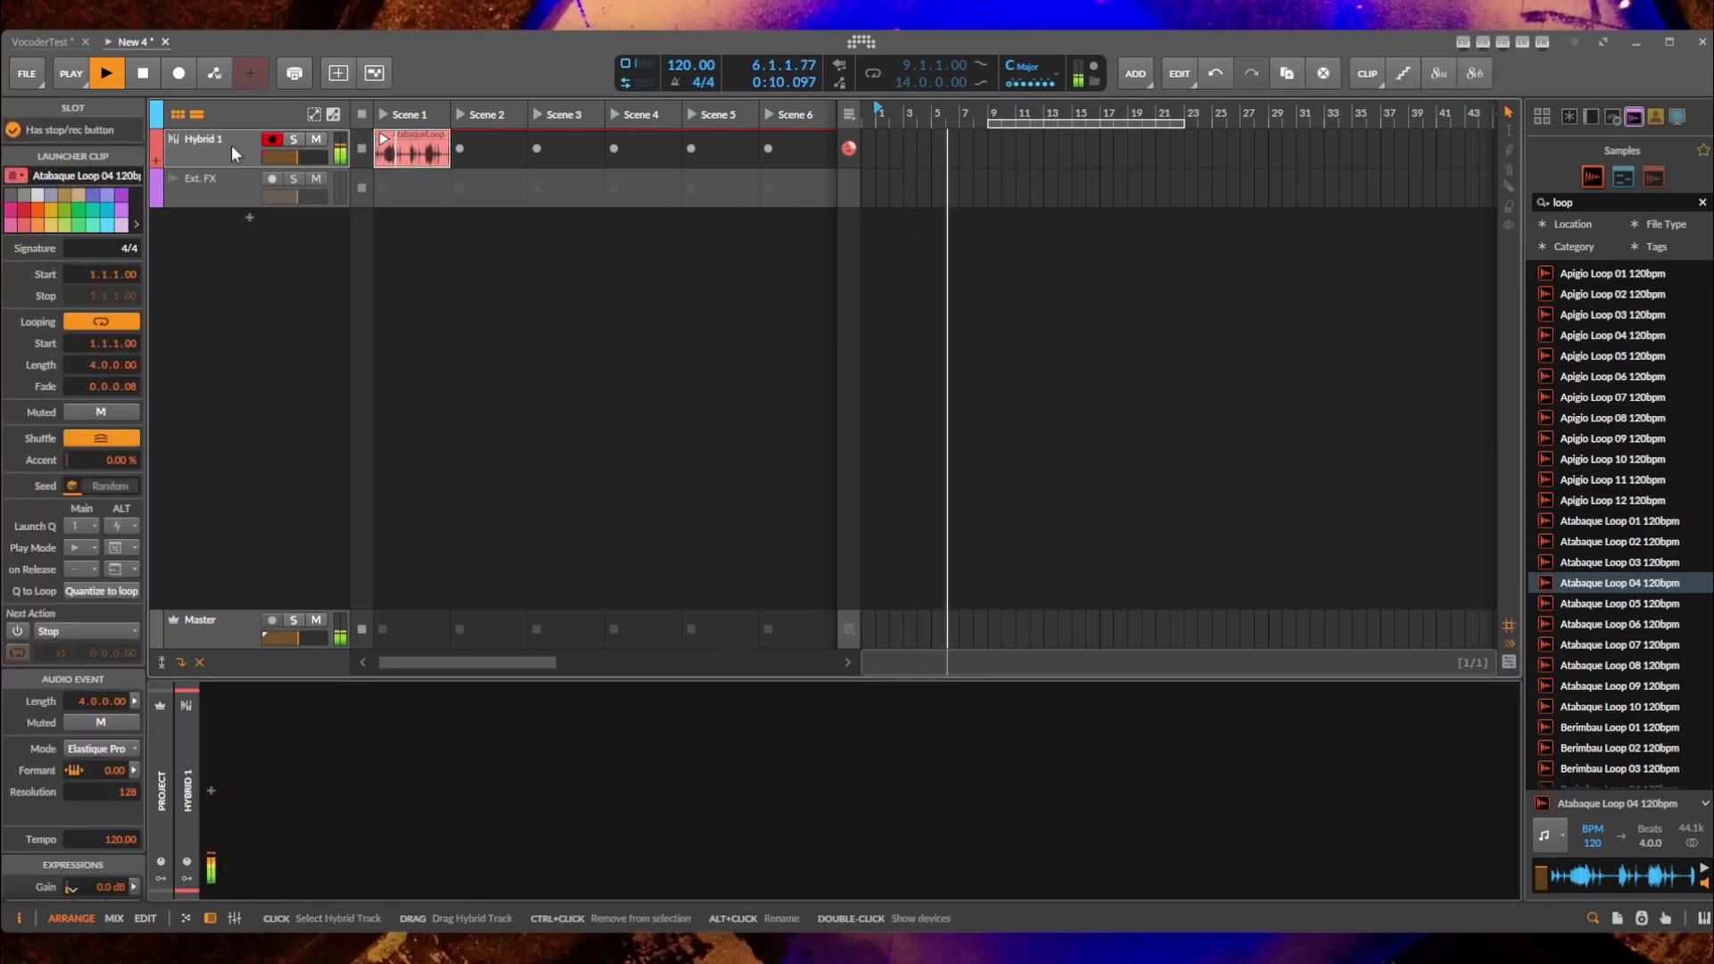
click(213, 185)
click(410, 763)
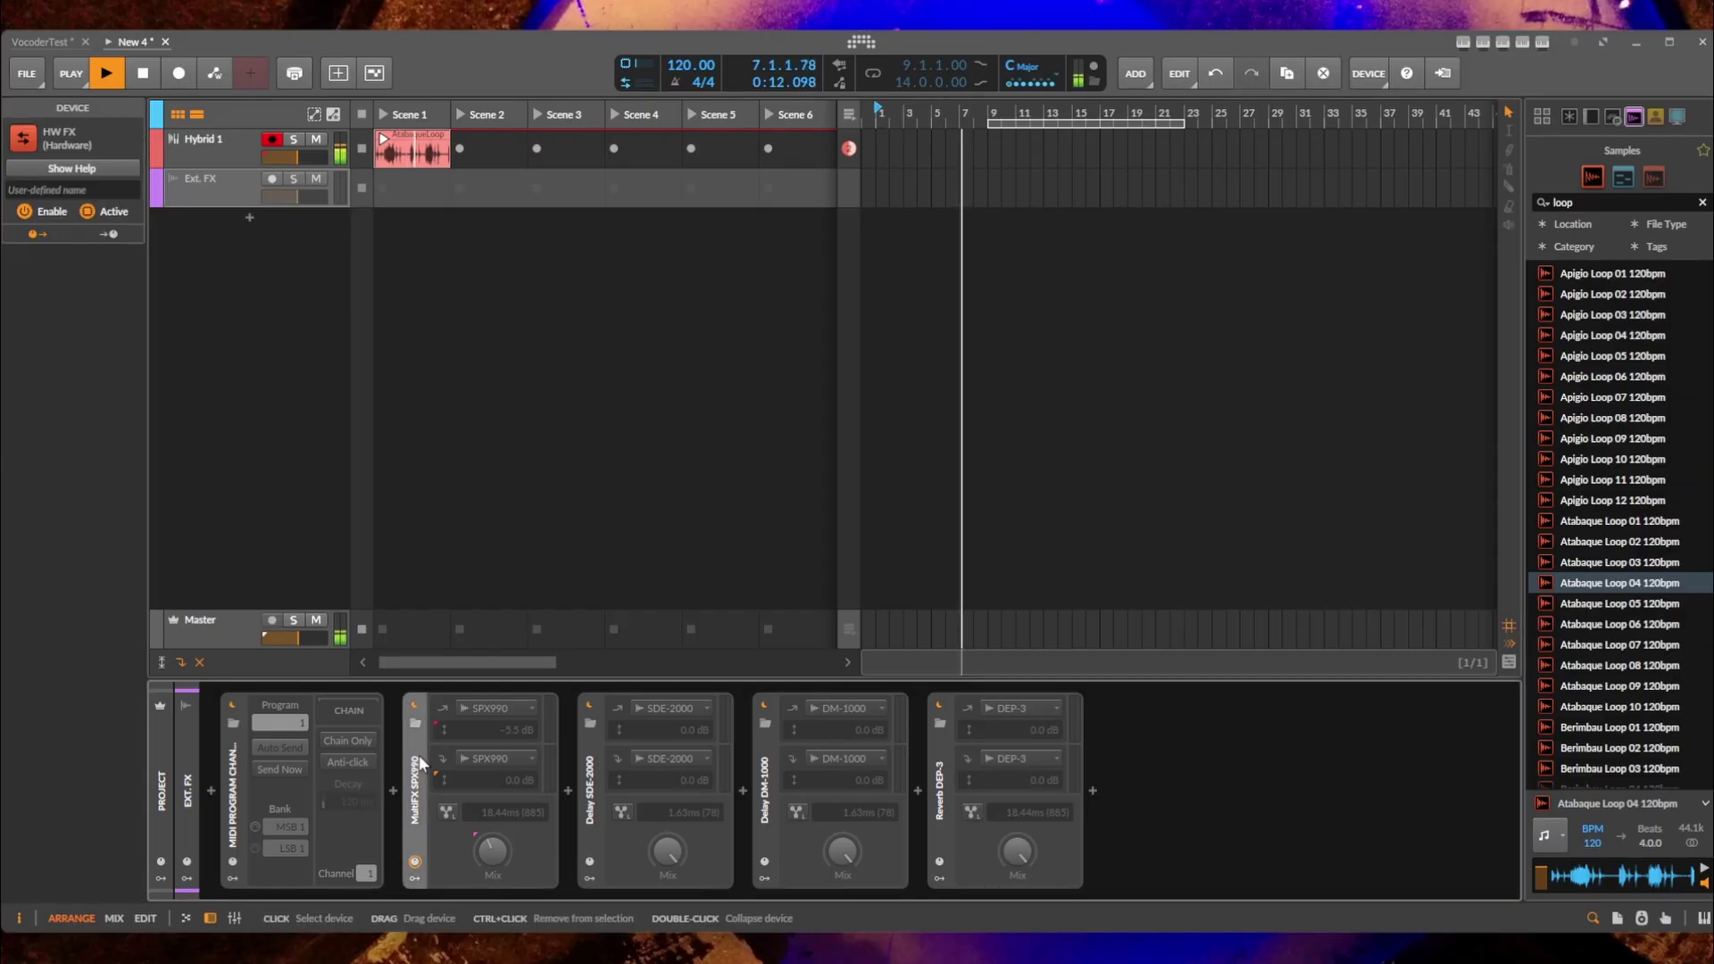
key(space)
drag(251, 160, 252, 161)
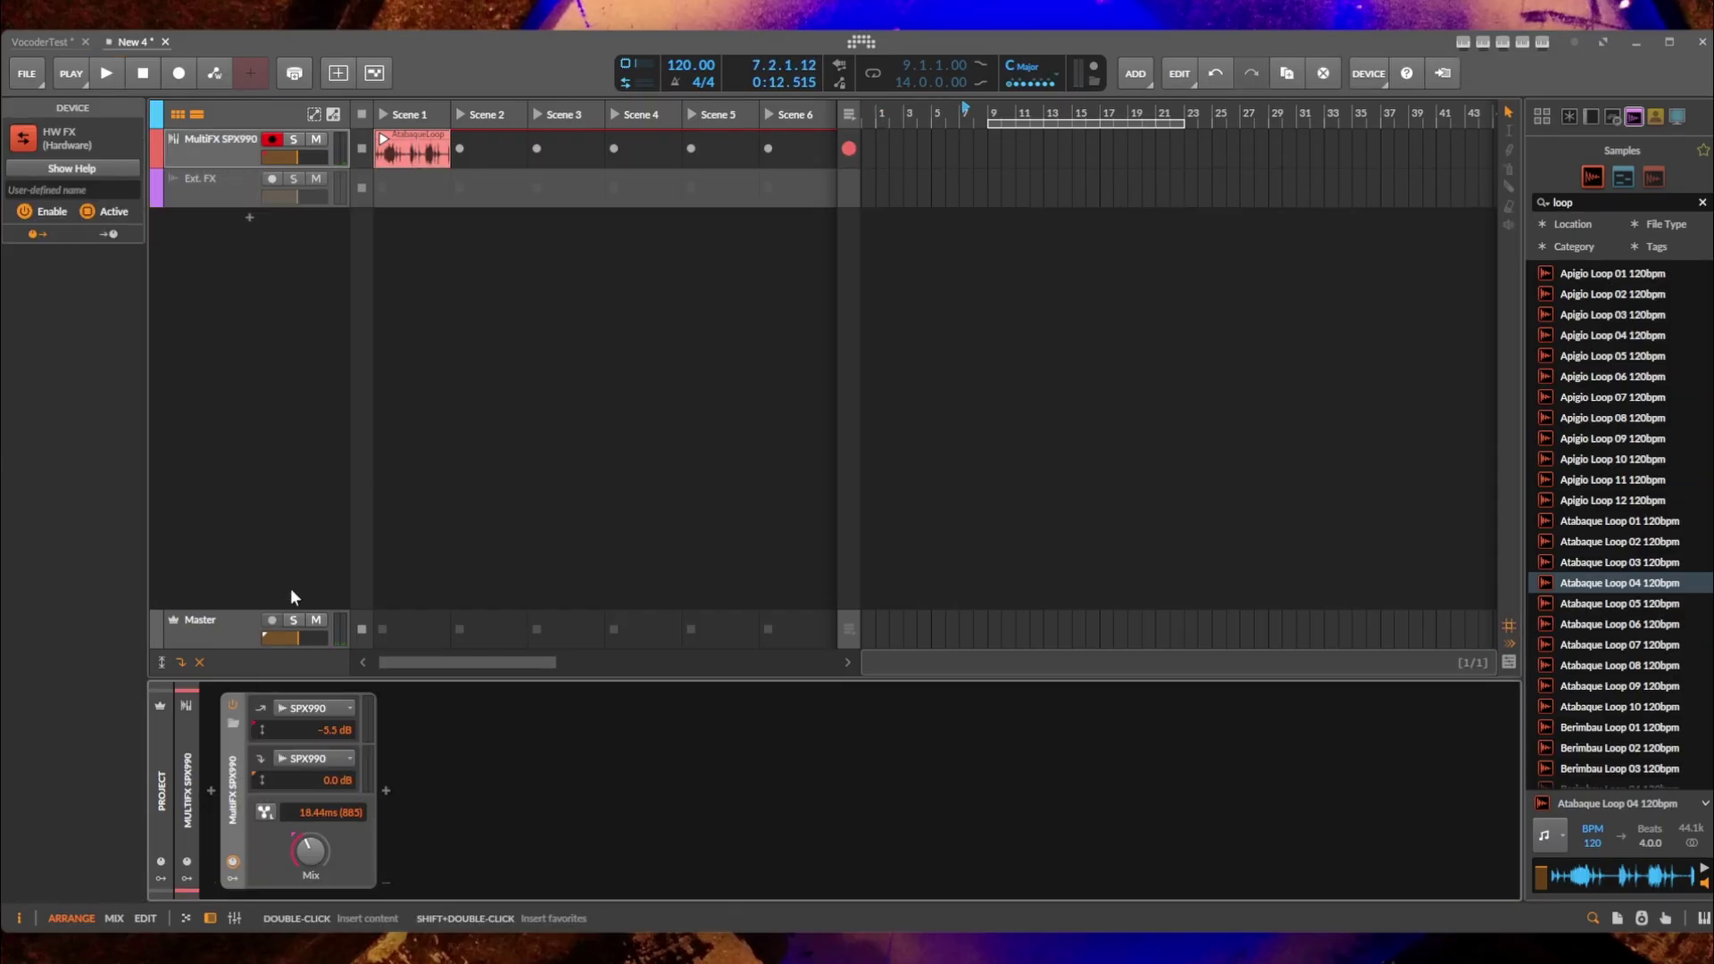
click(384, 115)
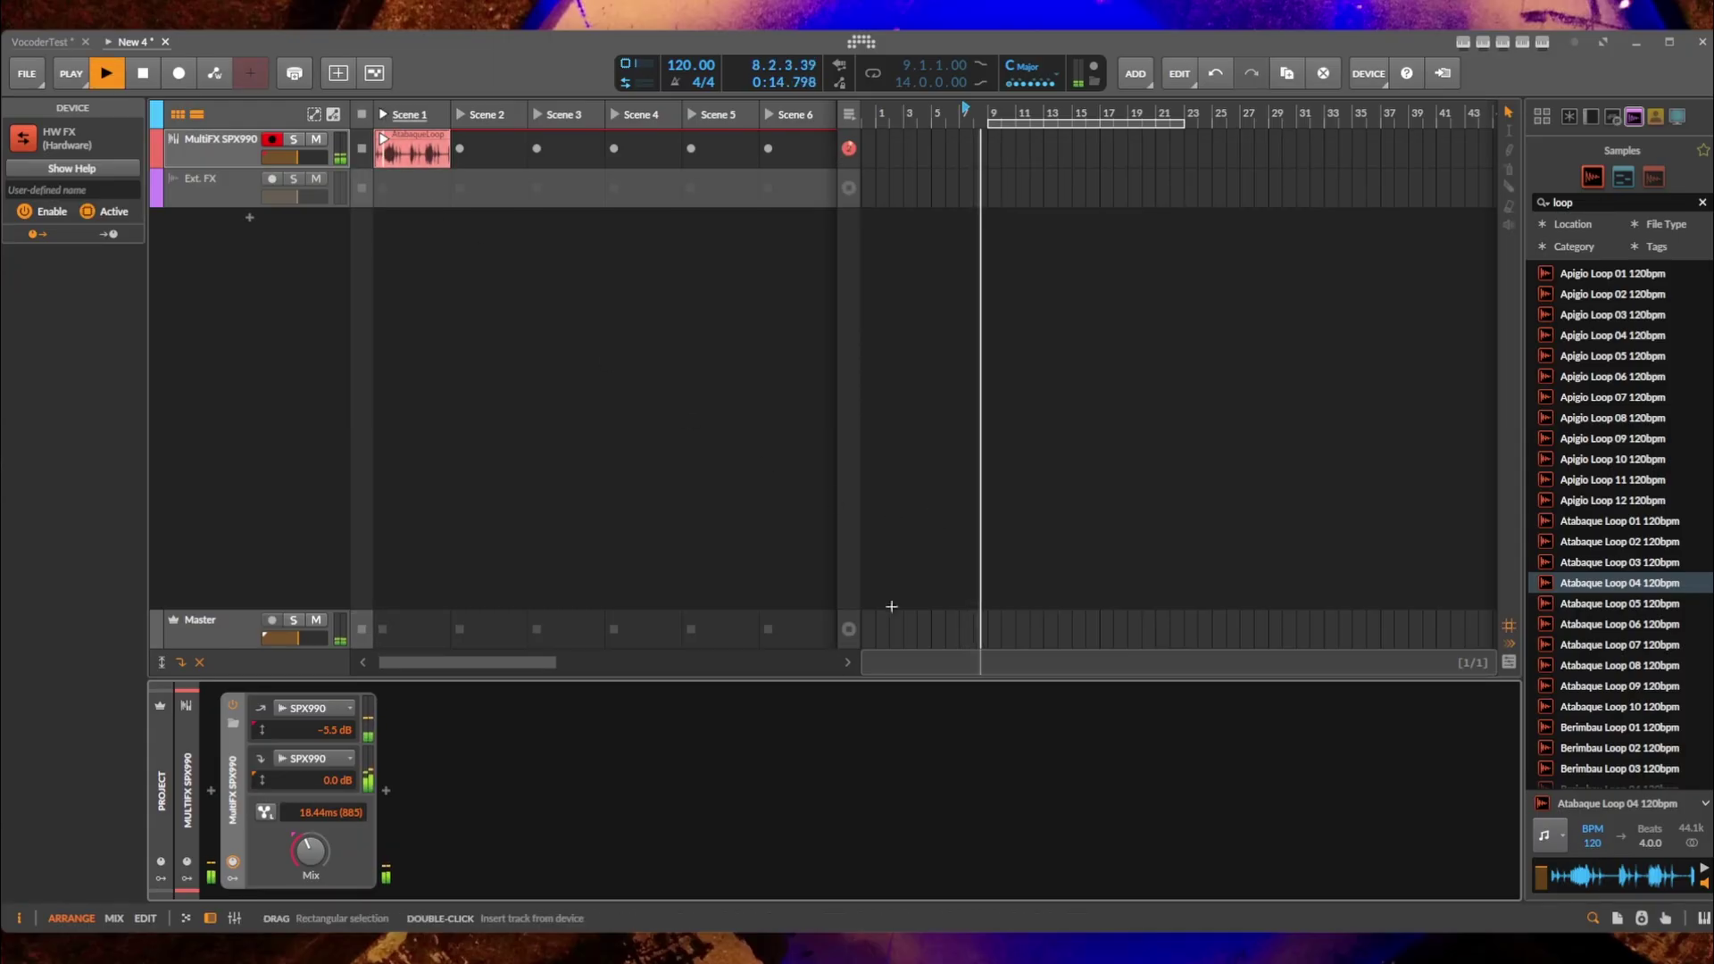
Sweep the SPX990 mix through 0%, about 31% and about 98%, then stop playback.
drag(308, 851, 307, 893)
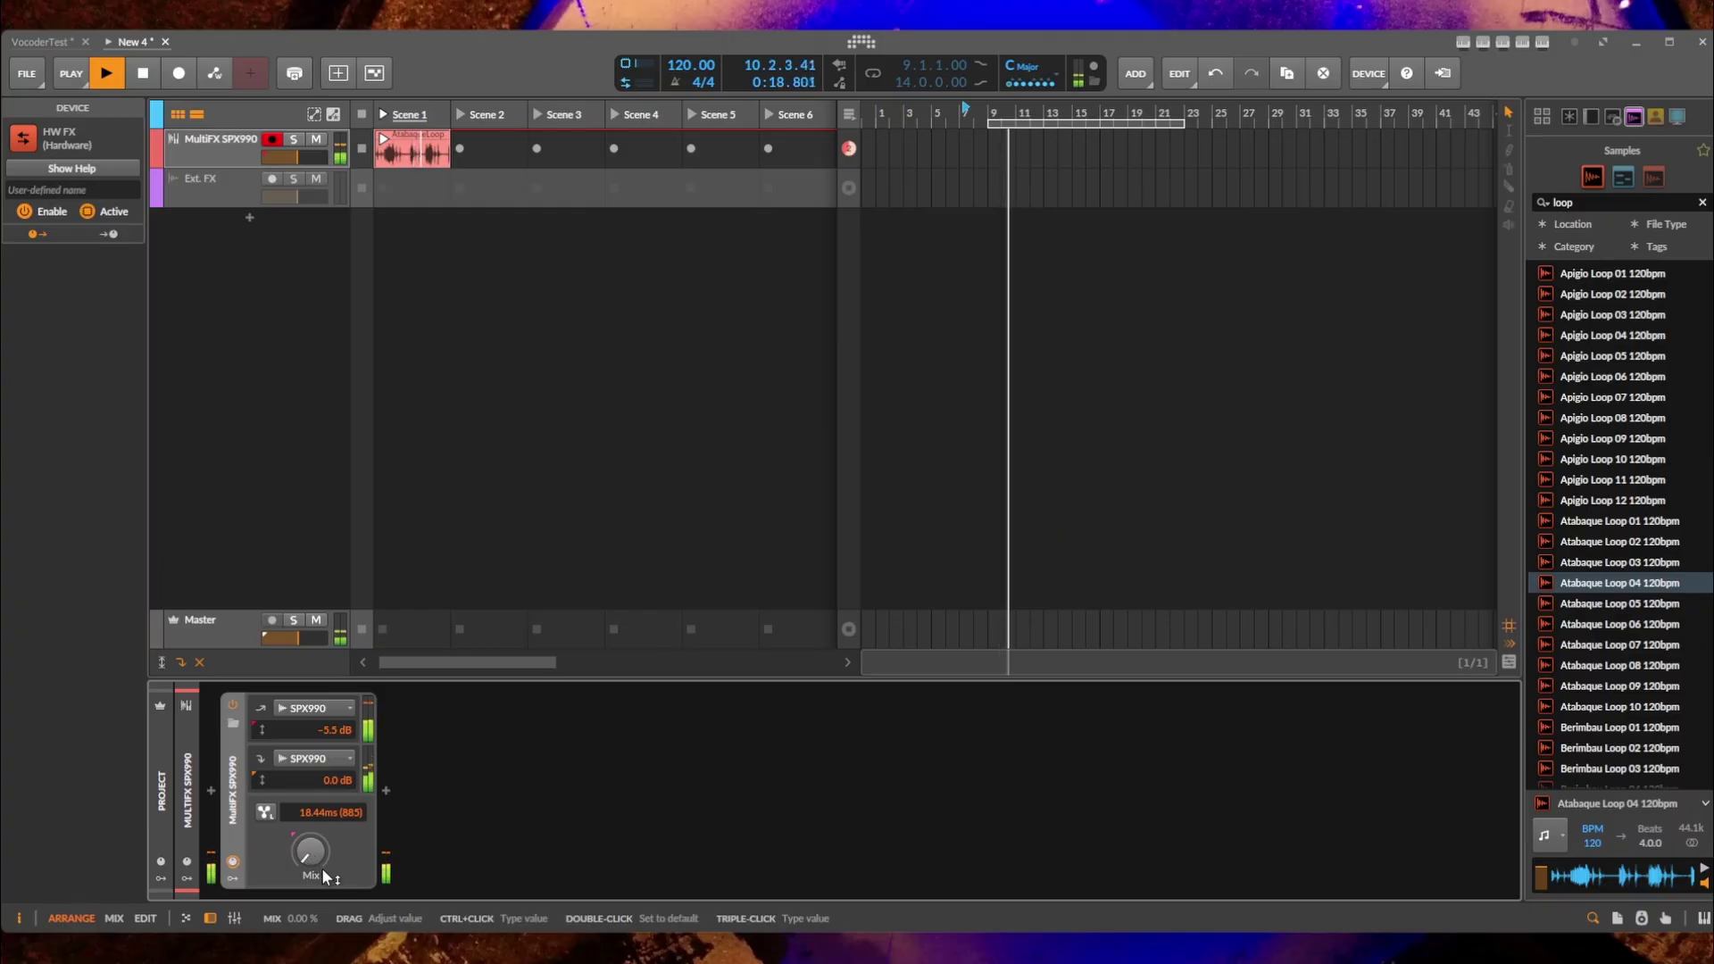
drag(313, 854, 313, 783)
drag(314, 869, 314, 904)
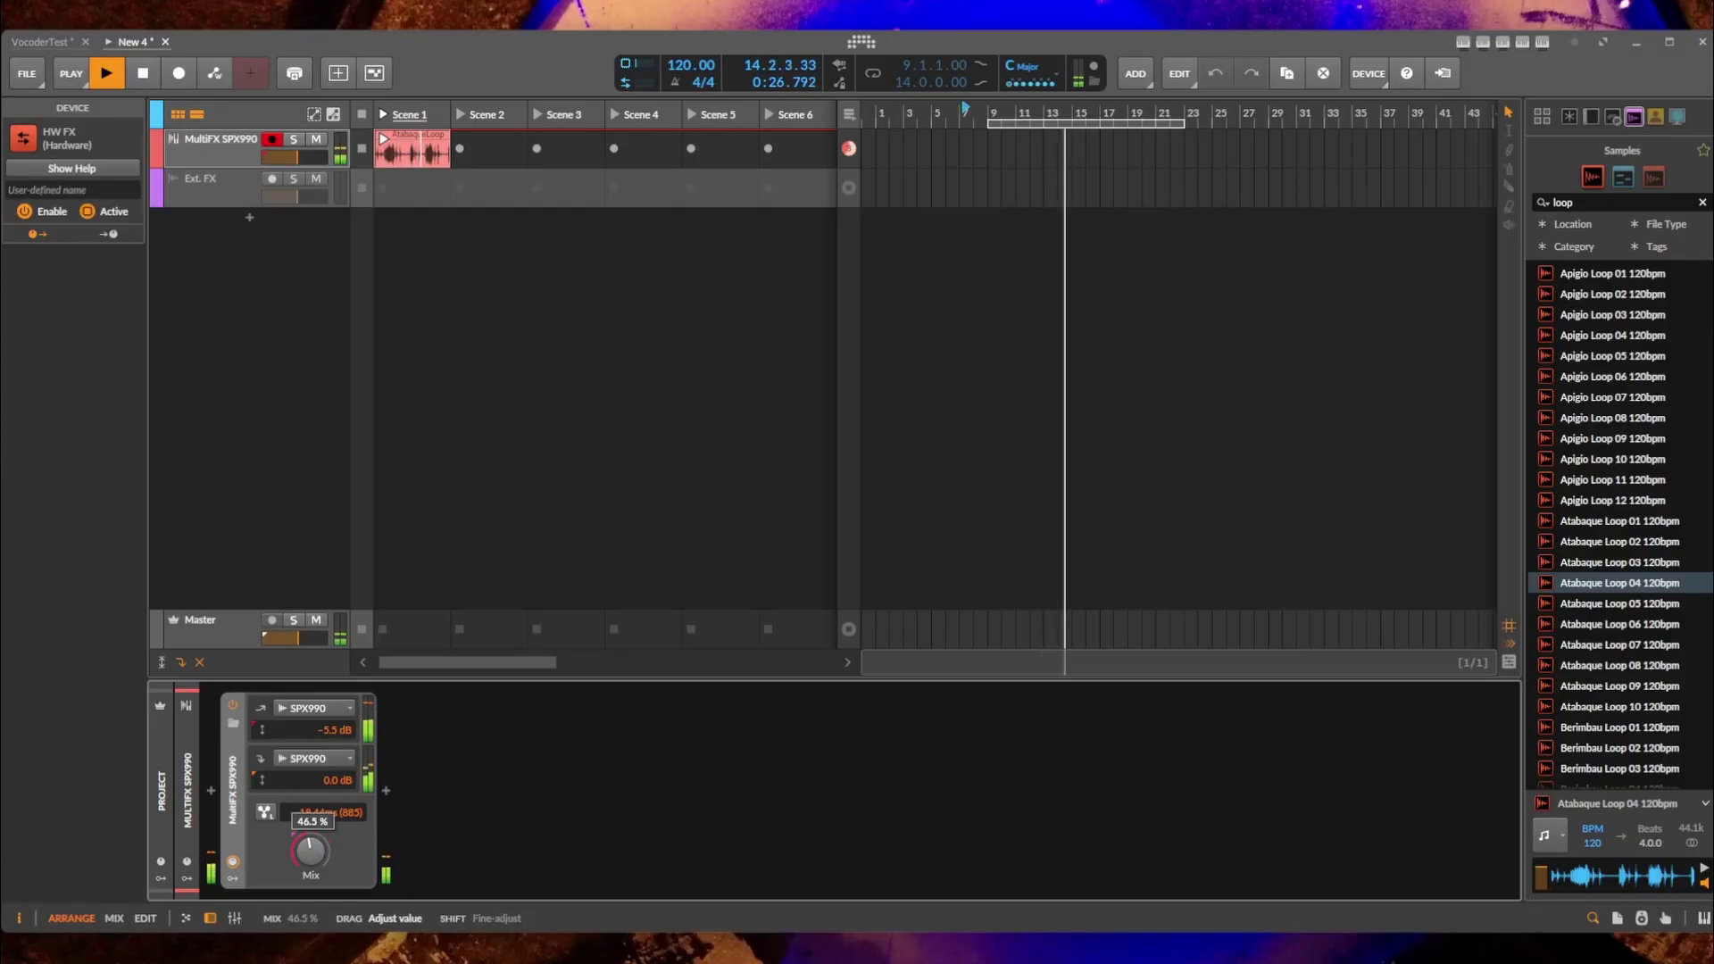
click(143, 77)
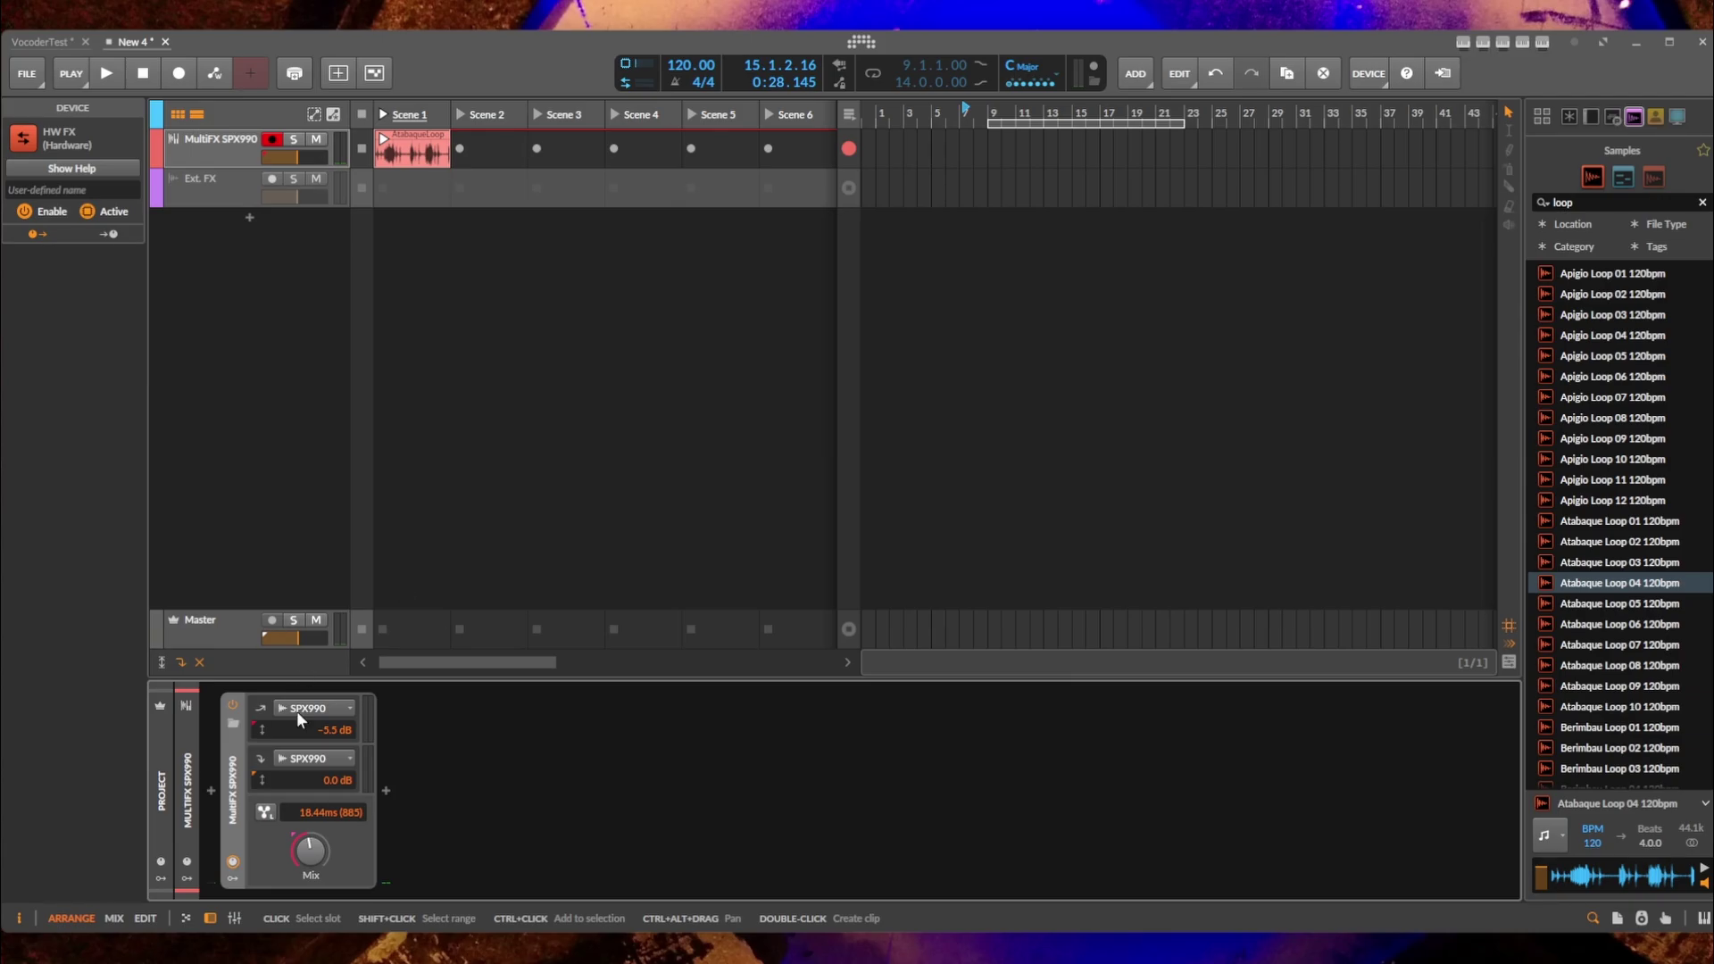
click(436, 157)
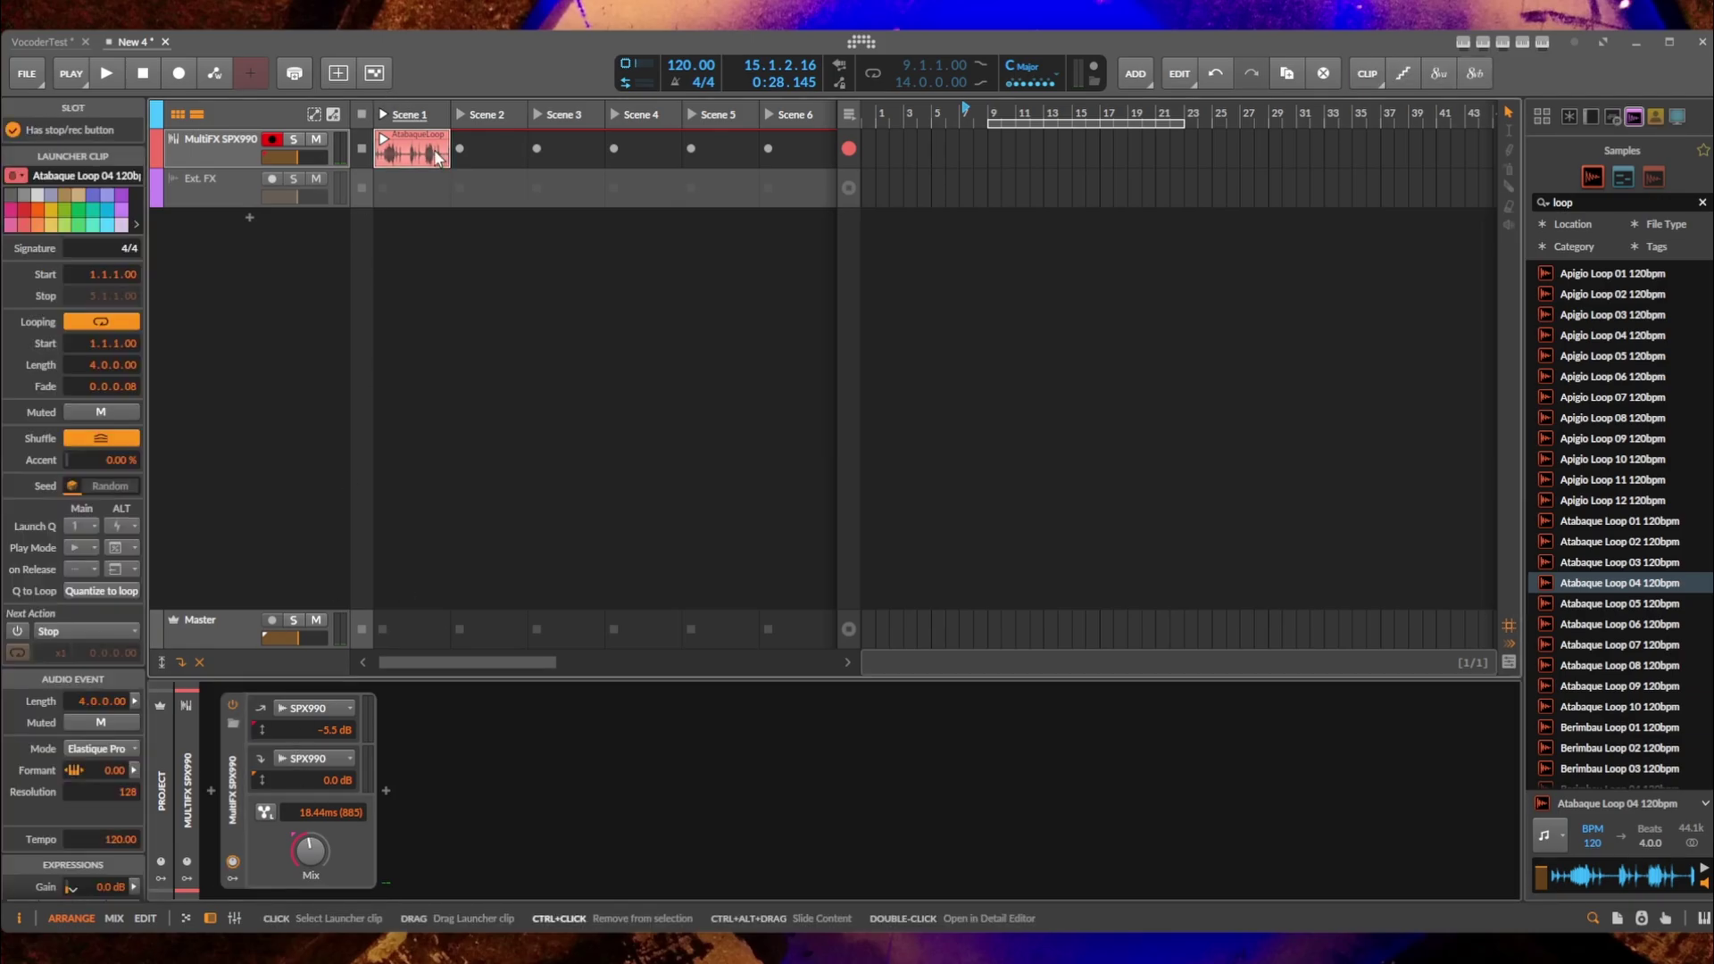
key(ctrl+b)
click(918, 399)
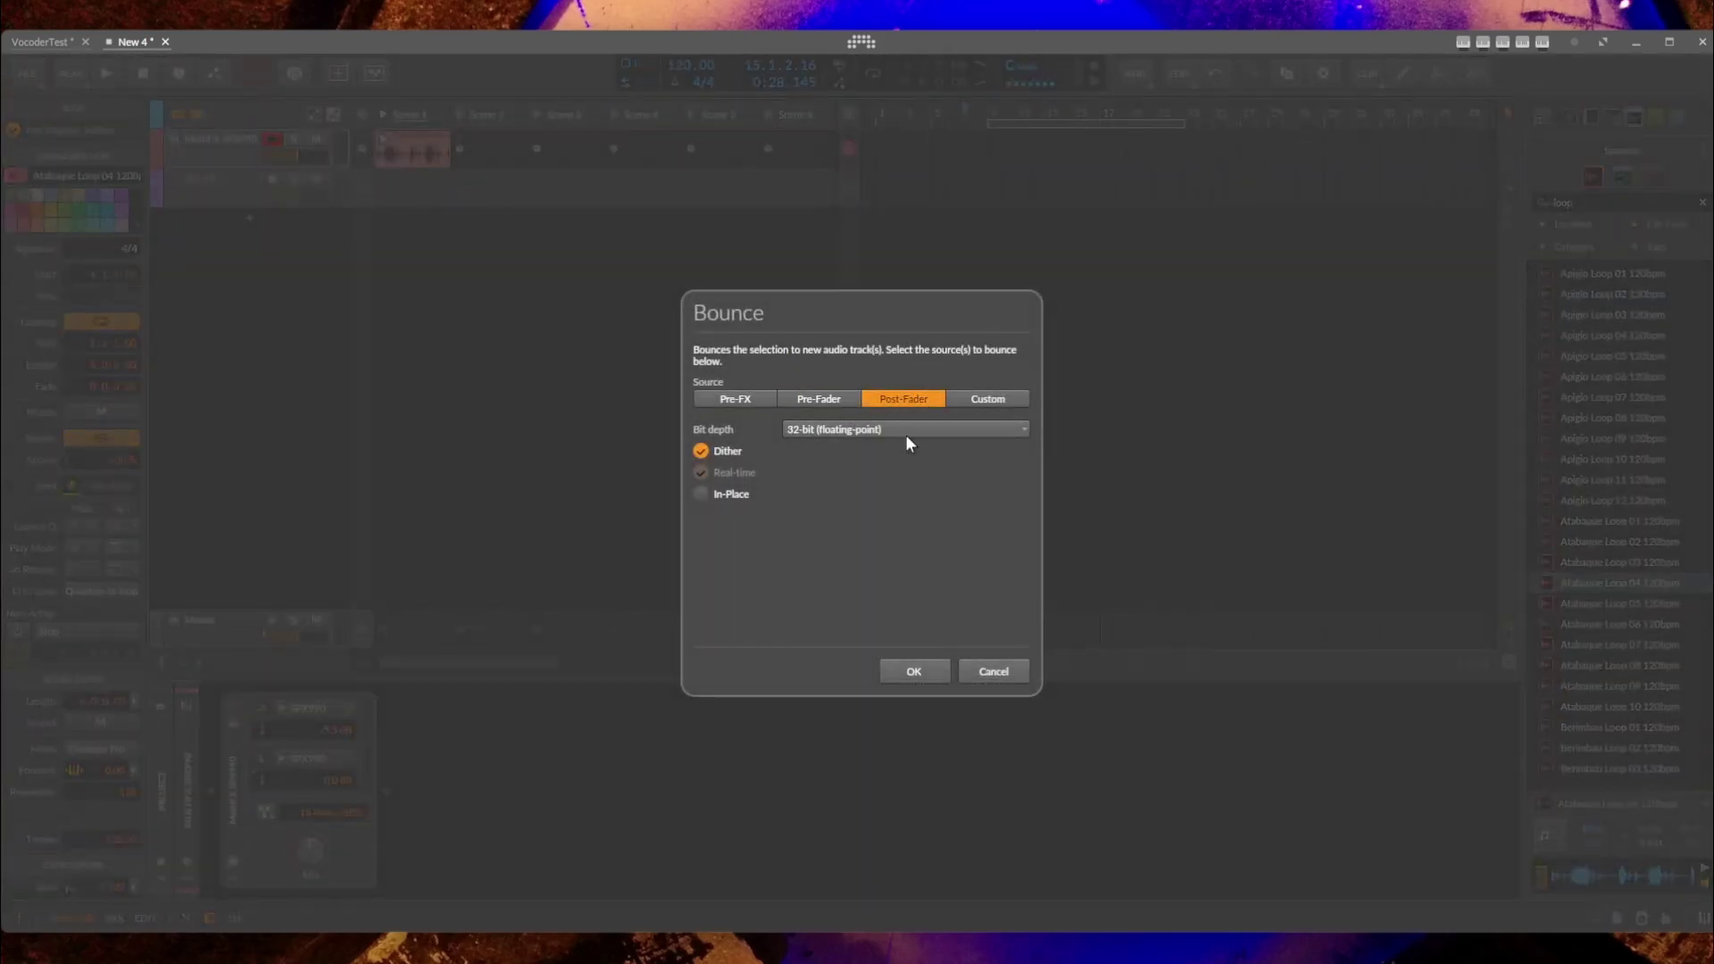
click(907, 428)
click(998, 400)
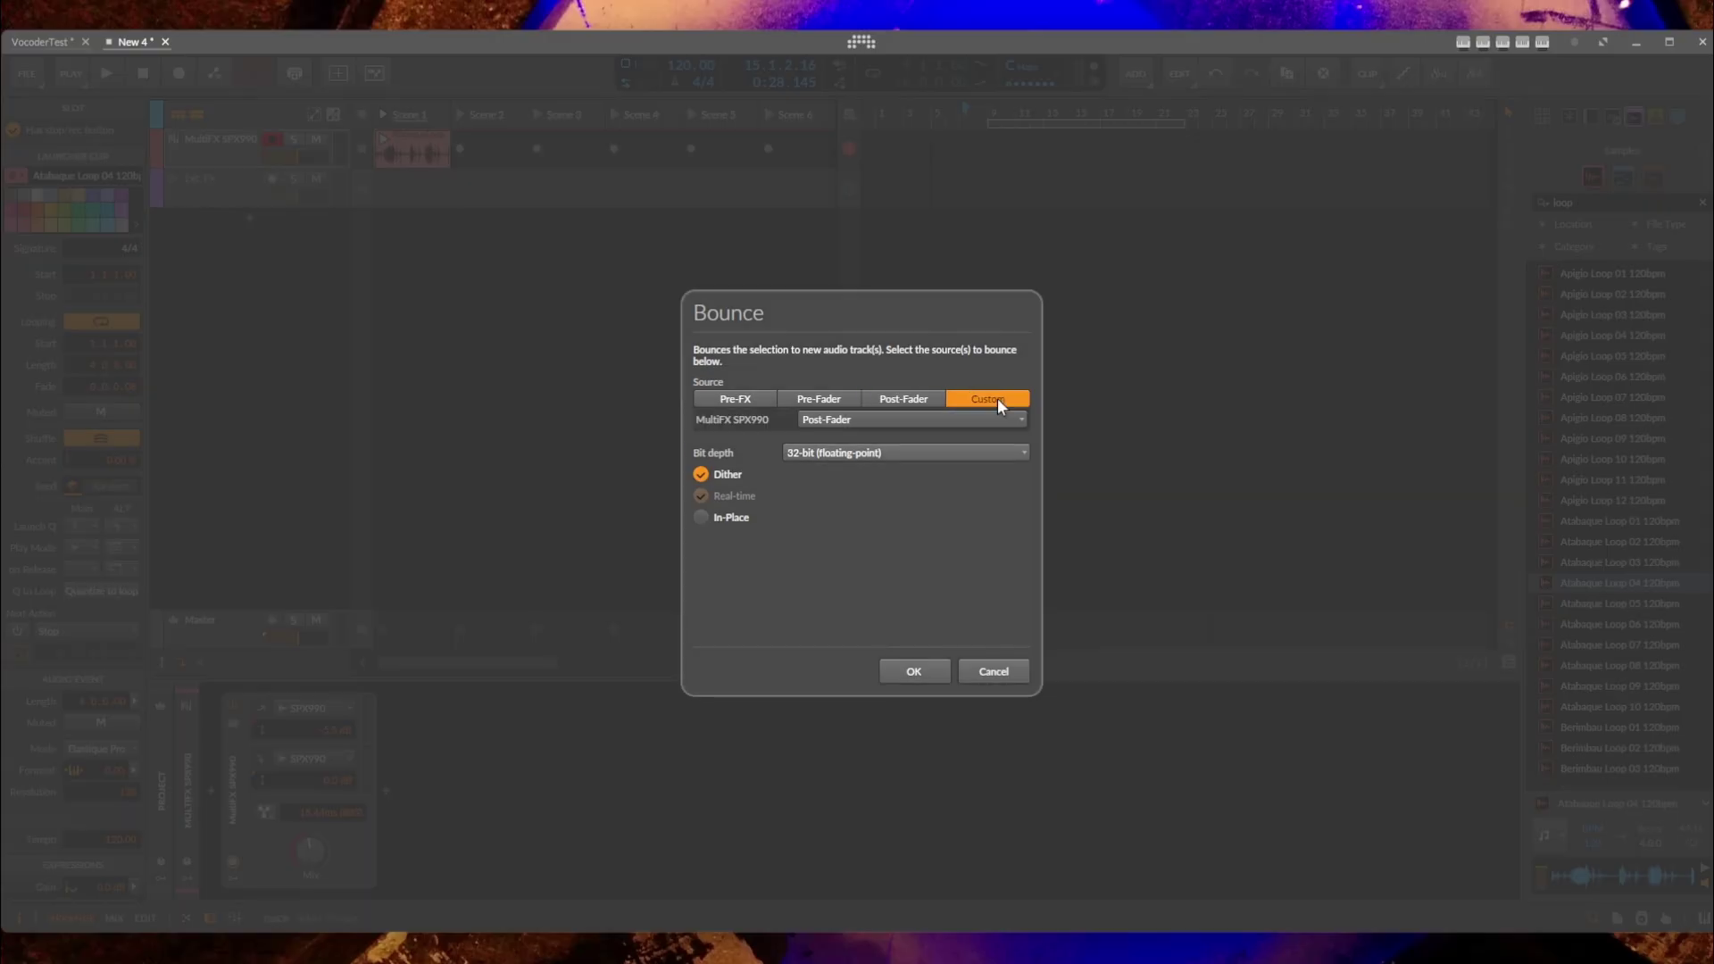
click(918, 419)
click(921, 462)
click(1018, 669)
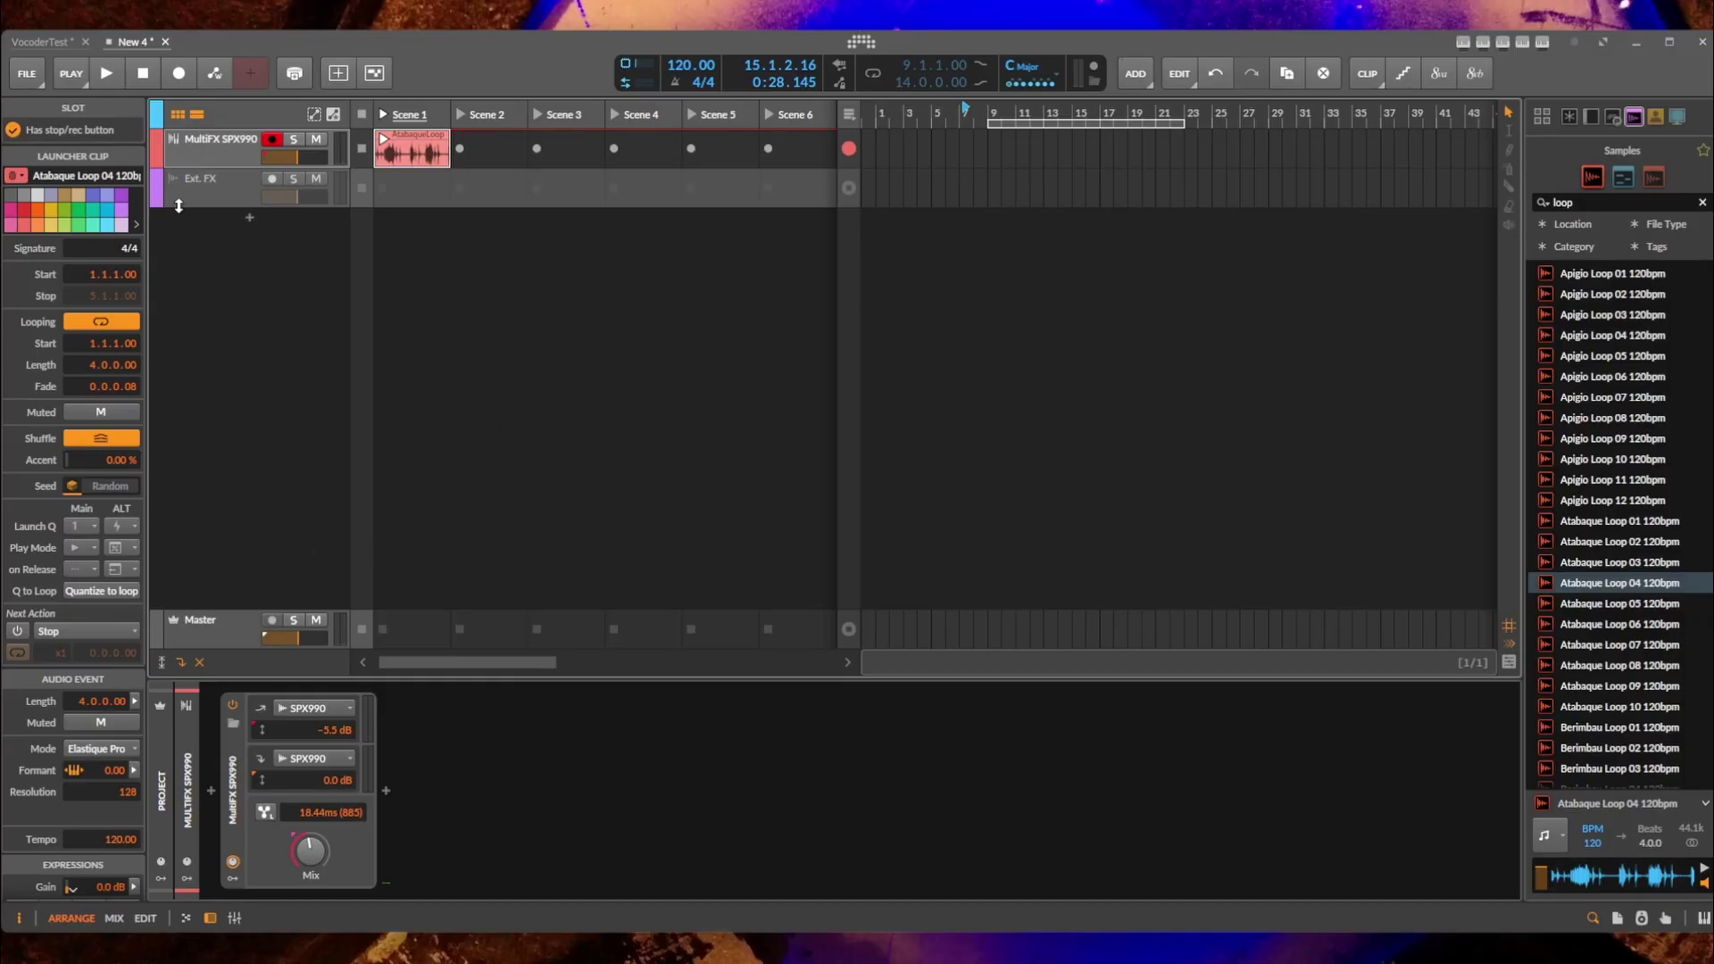
click(215, 159)
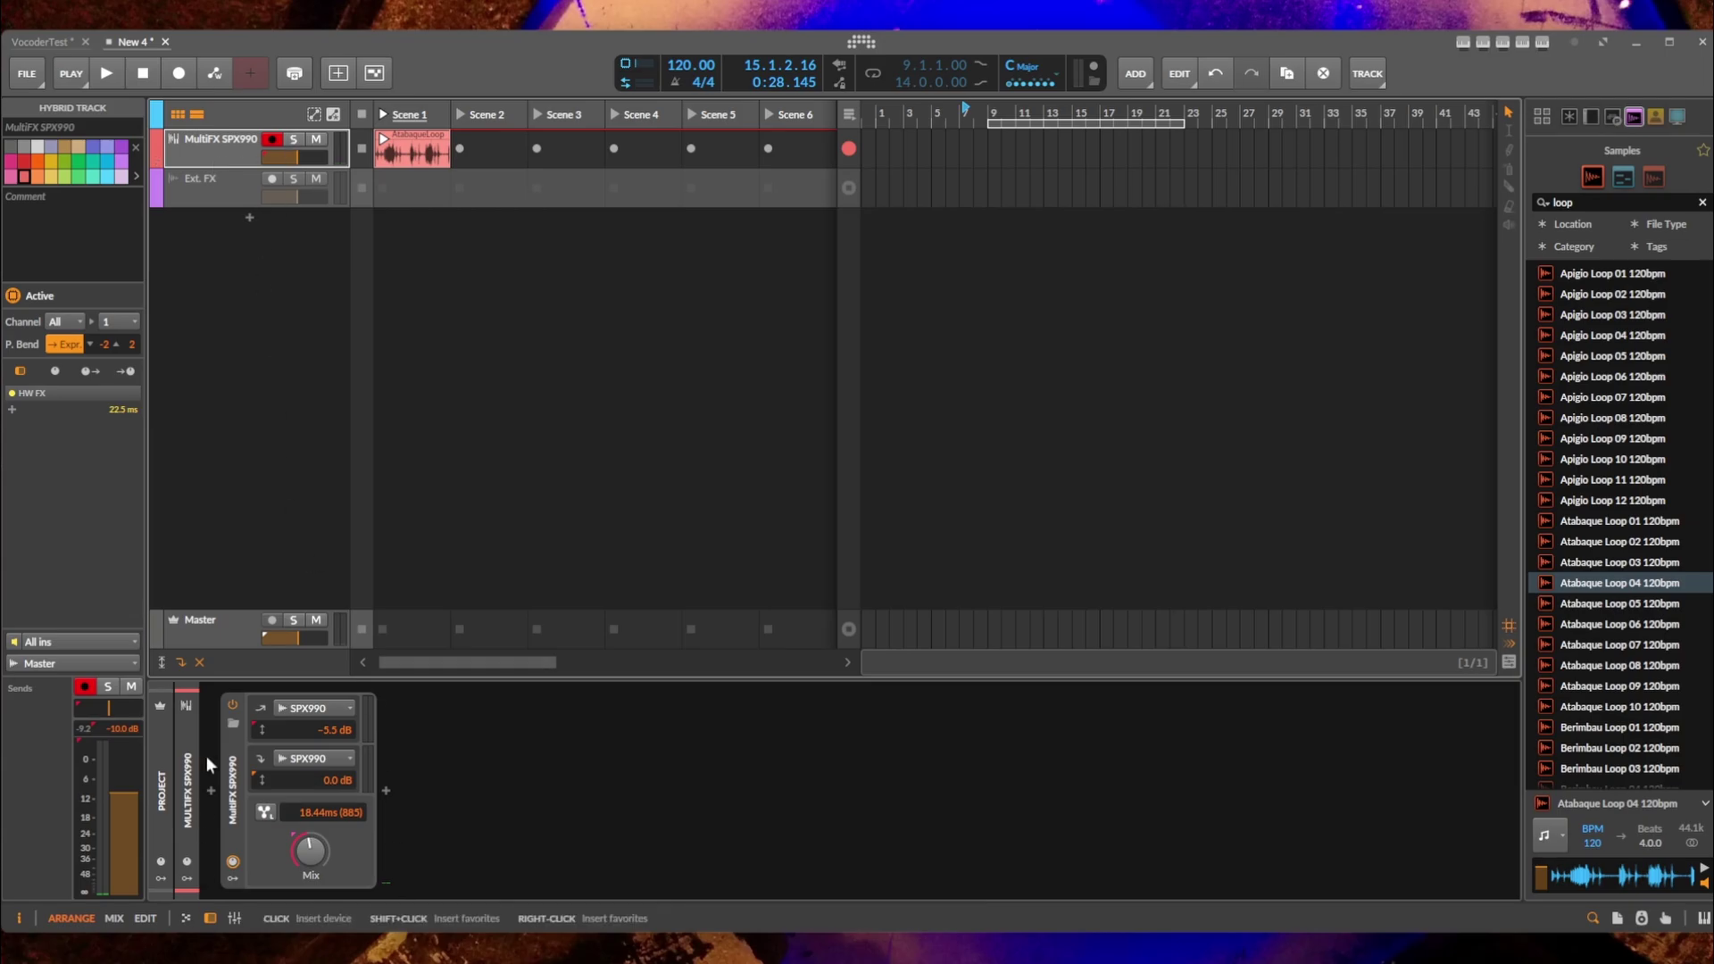
click(234, 797)
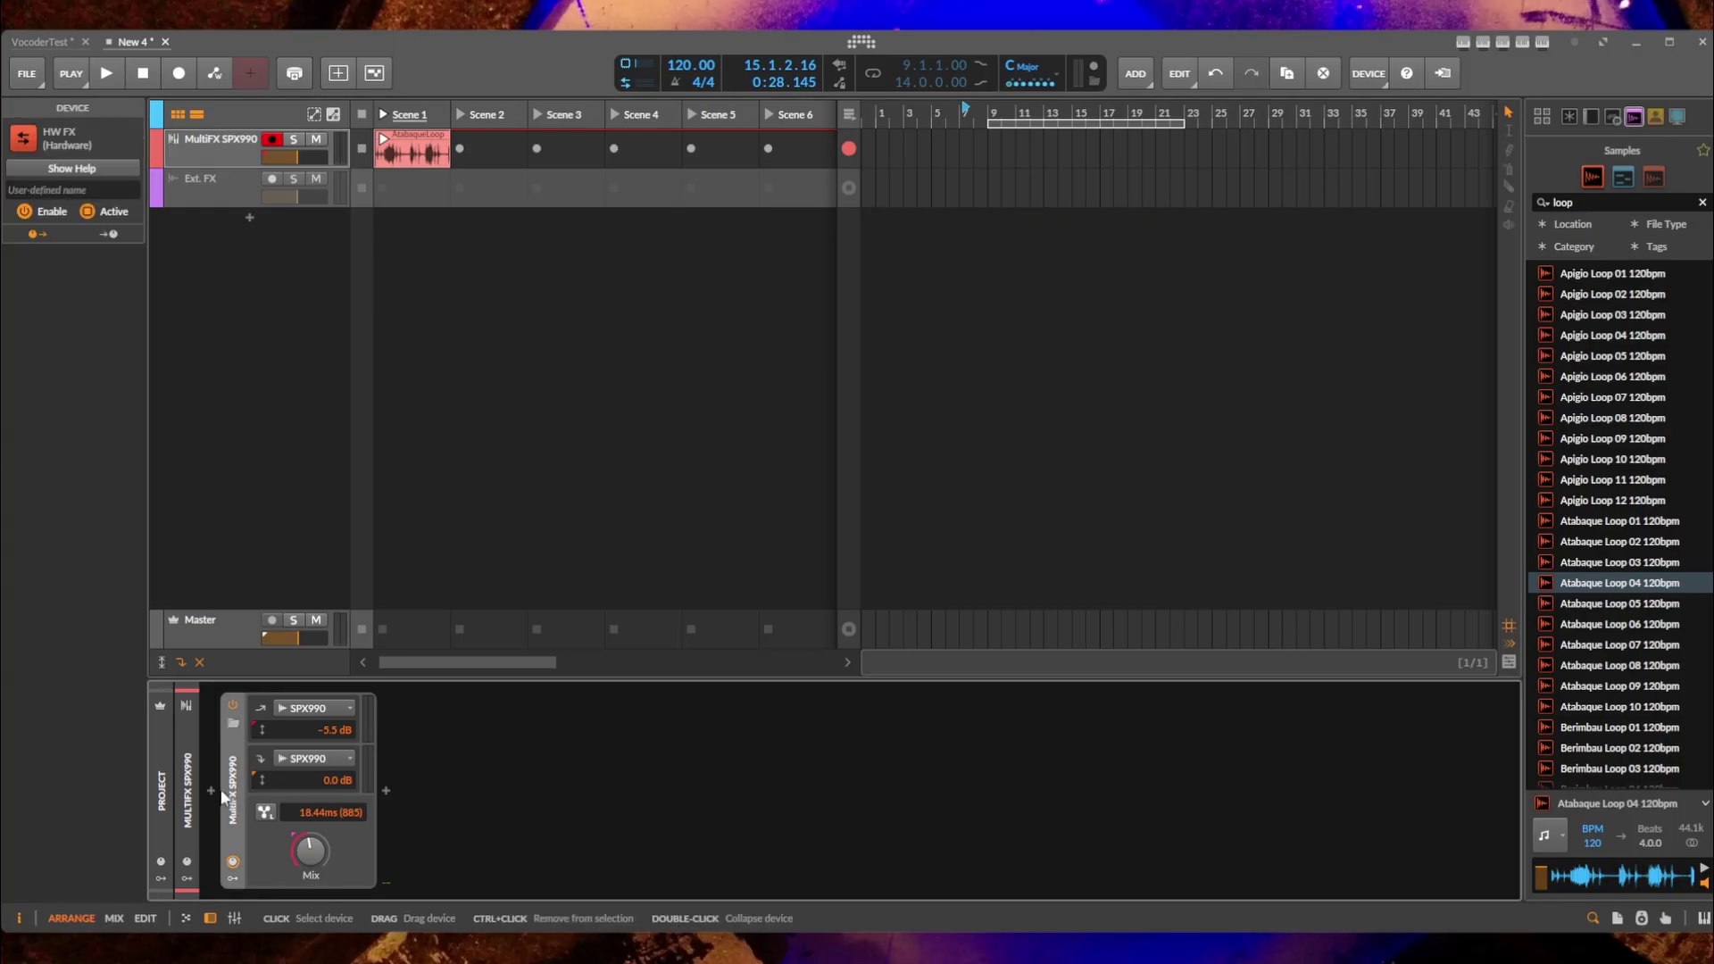
click(210, 790)
text(hw i)
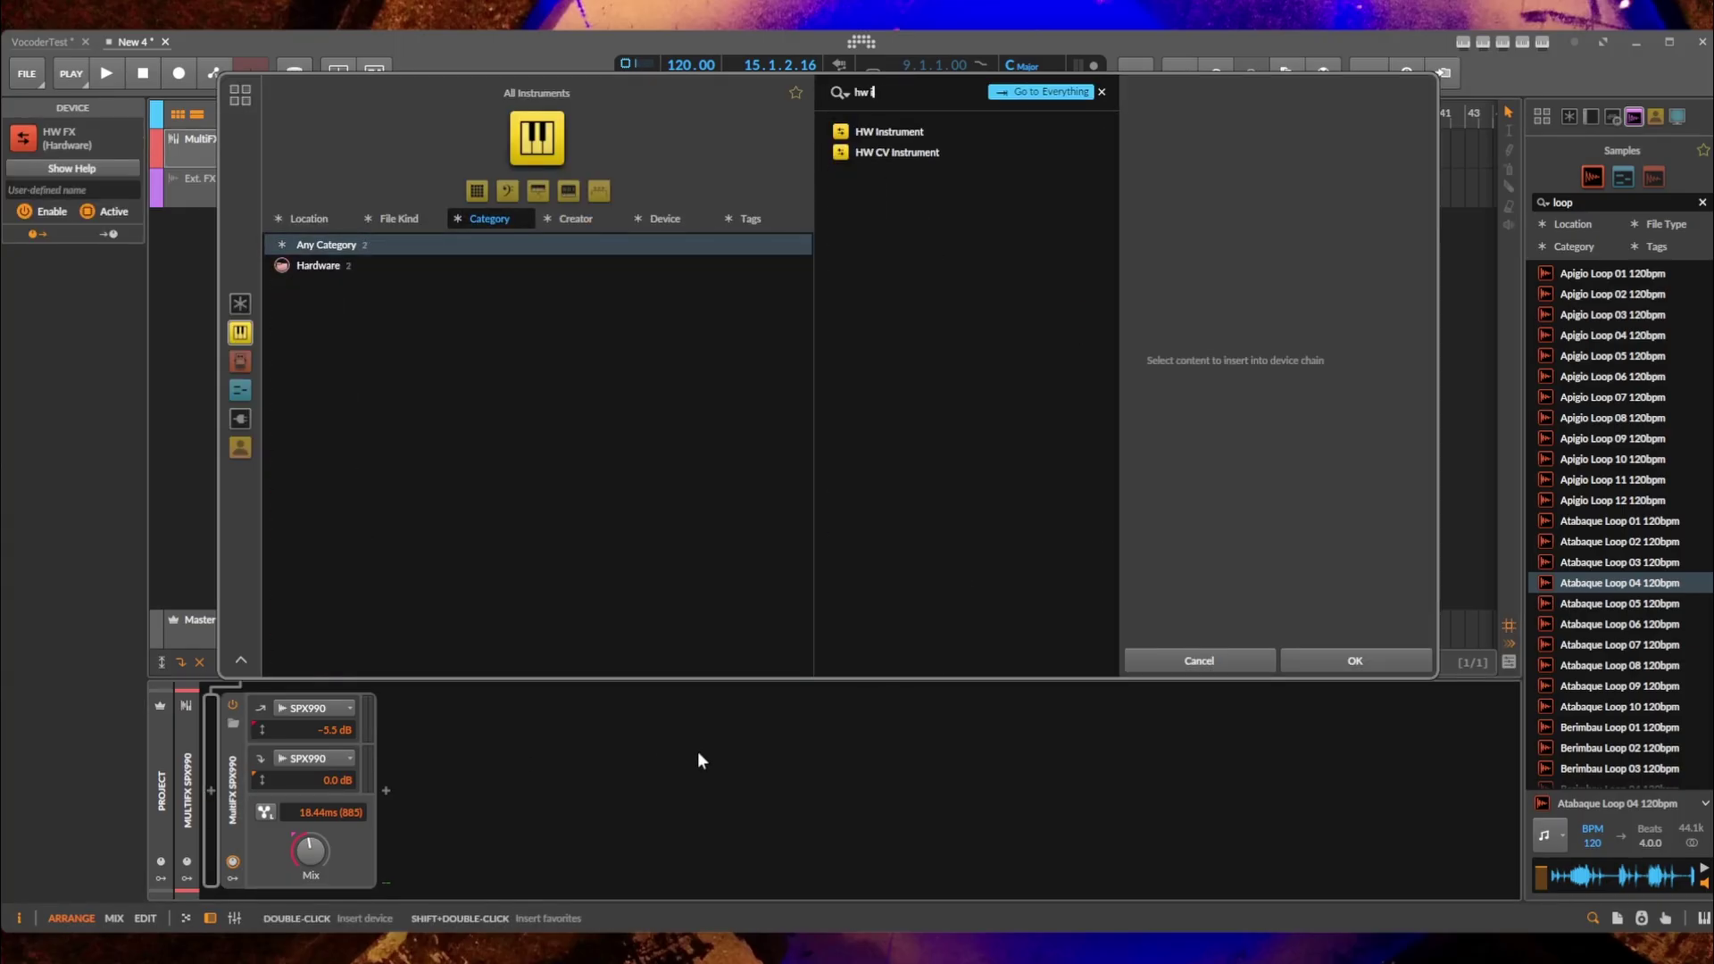
text(r)
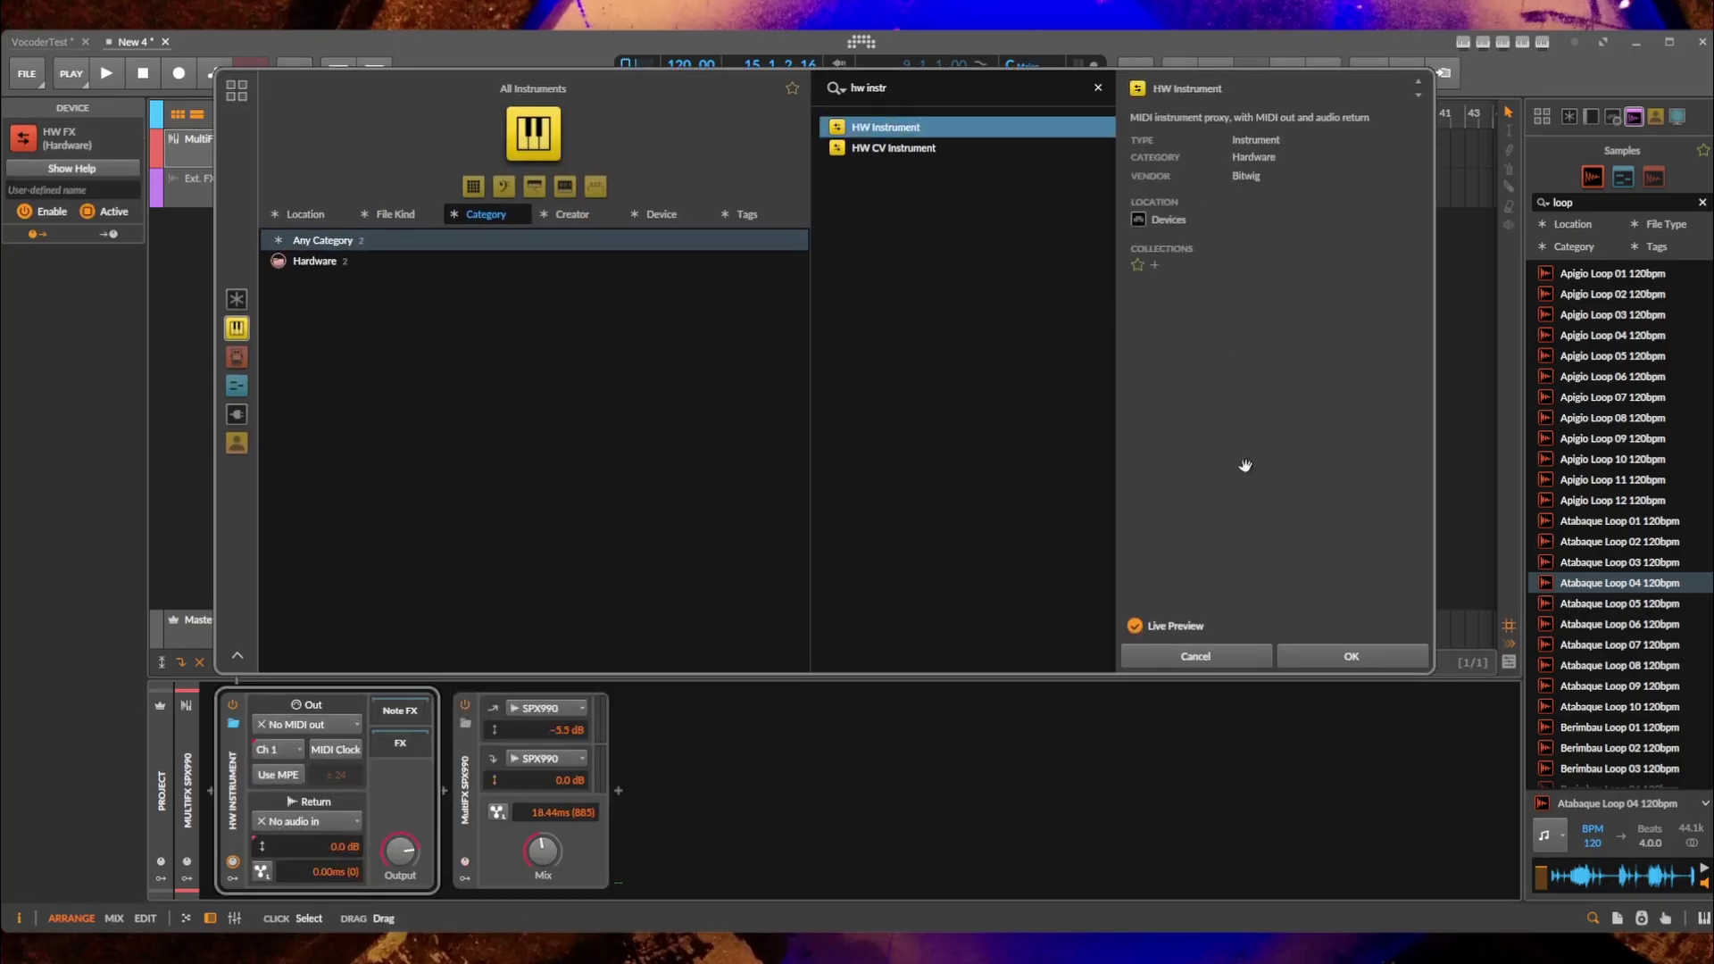
click(1352, 656)
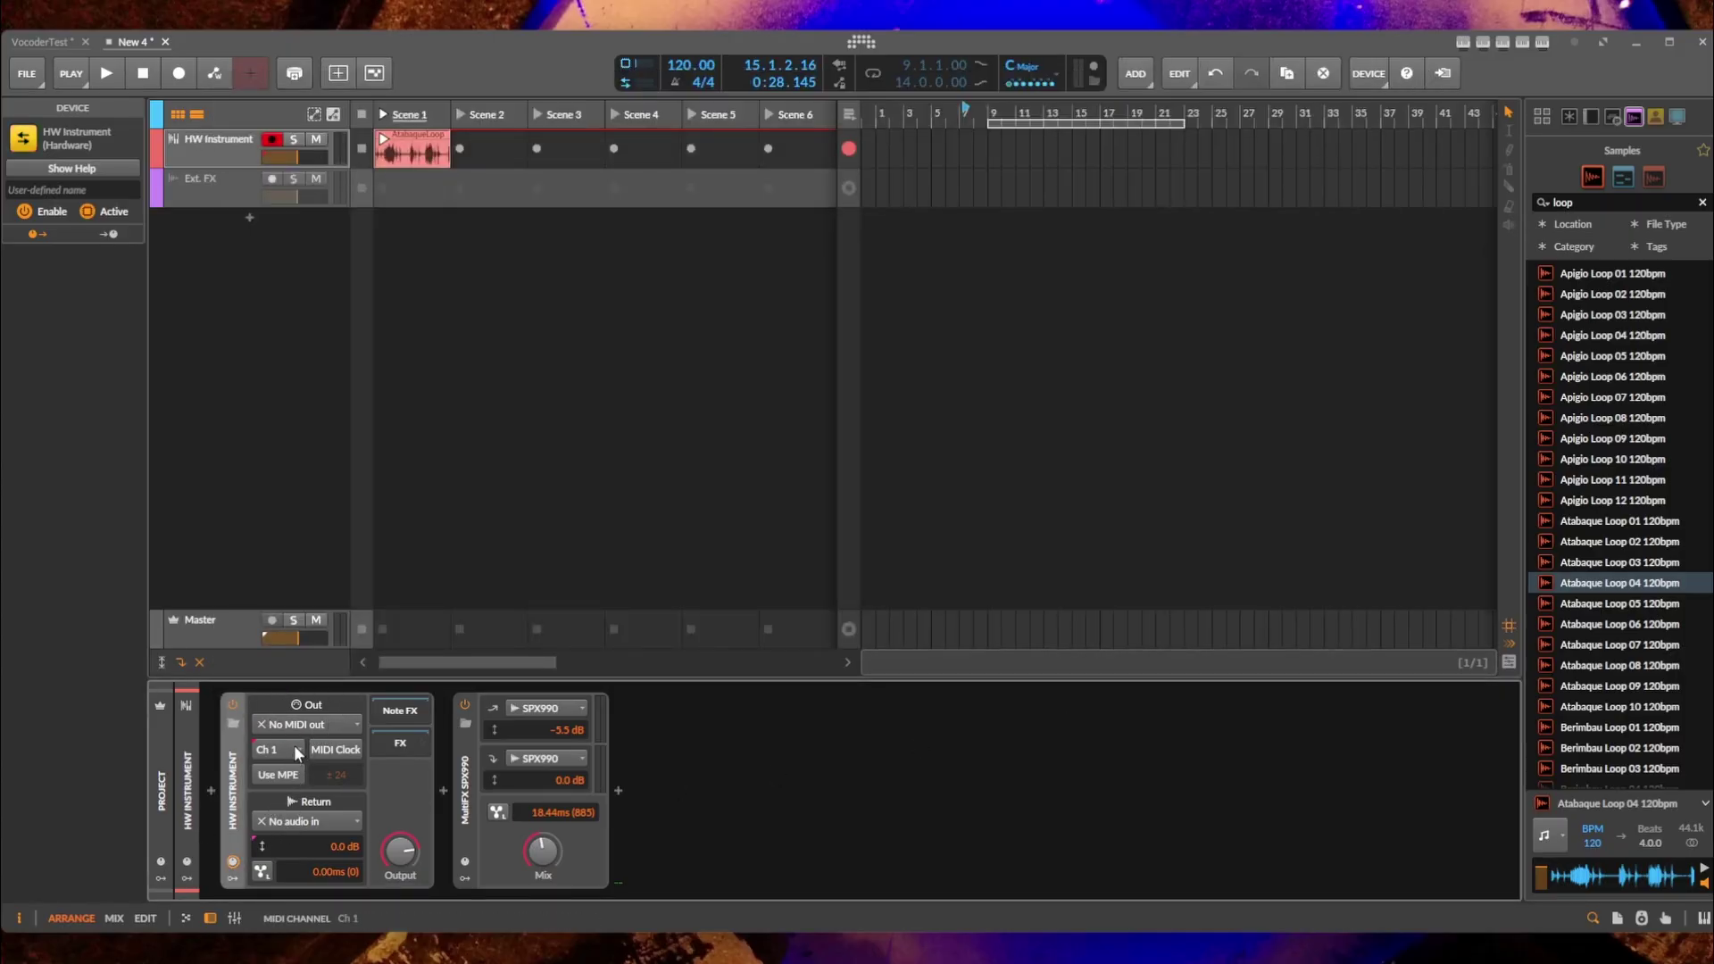
click(468, 775)
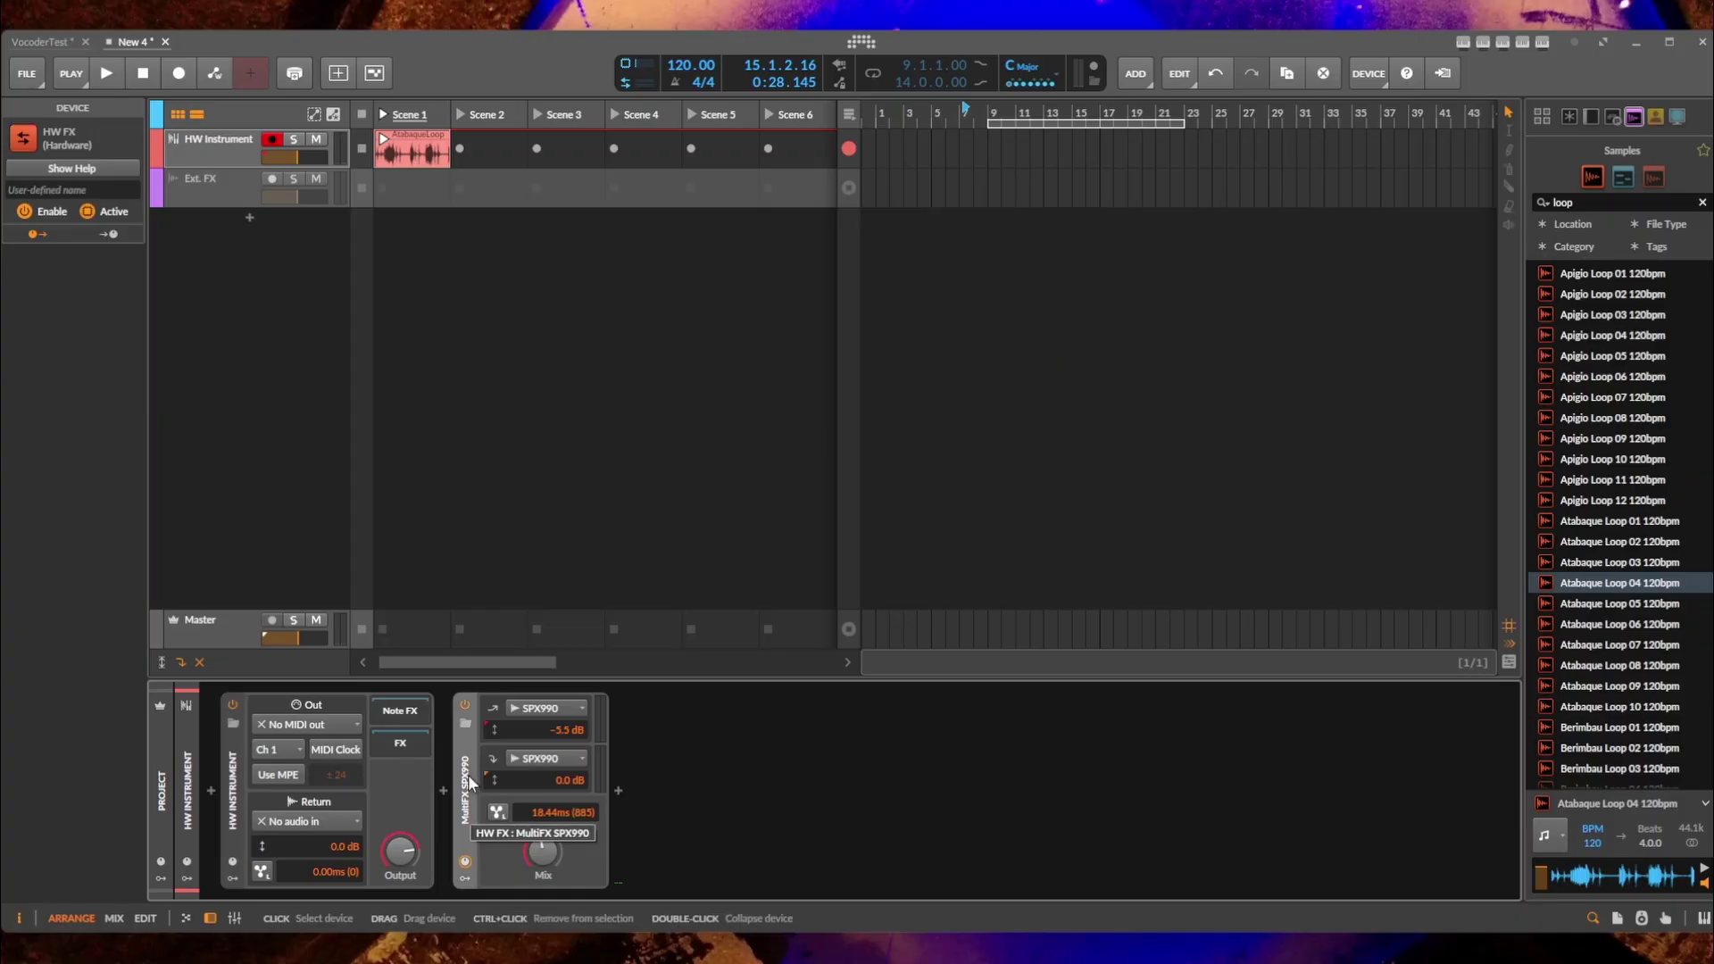
click(240, 765)
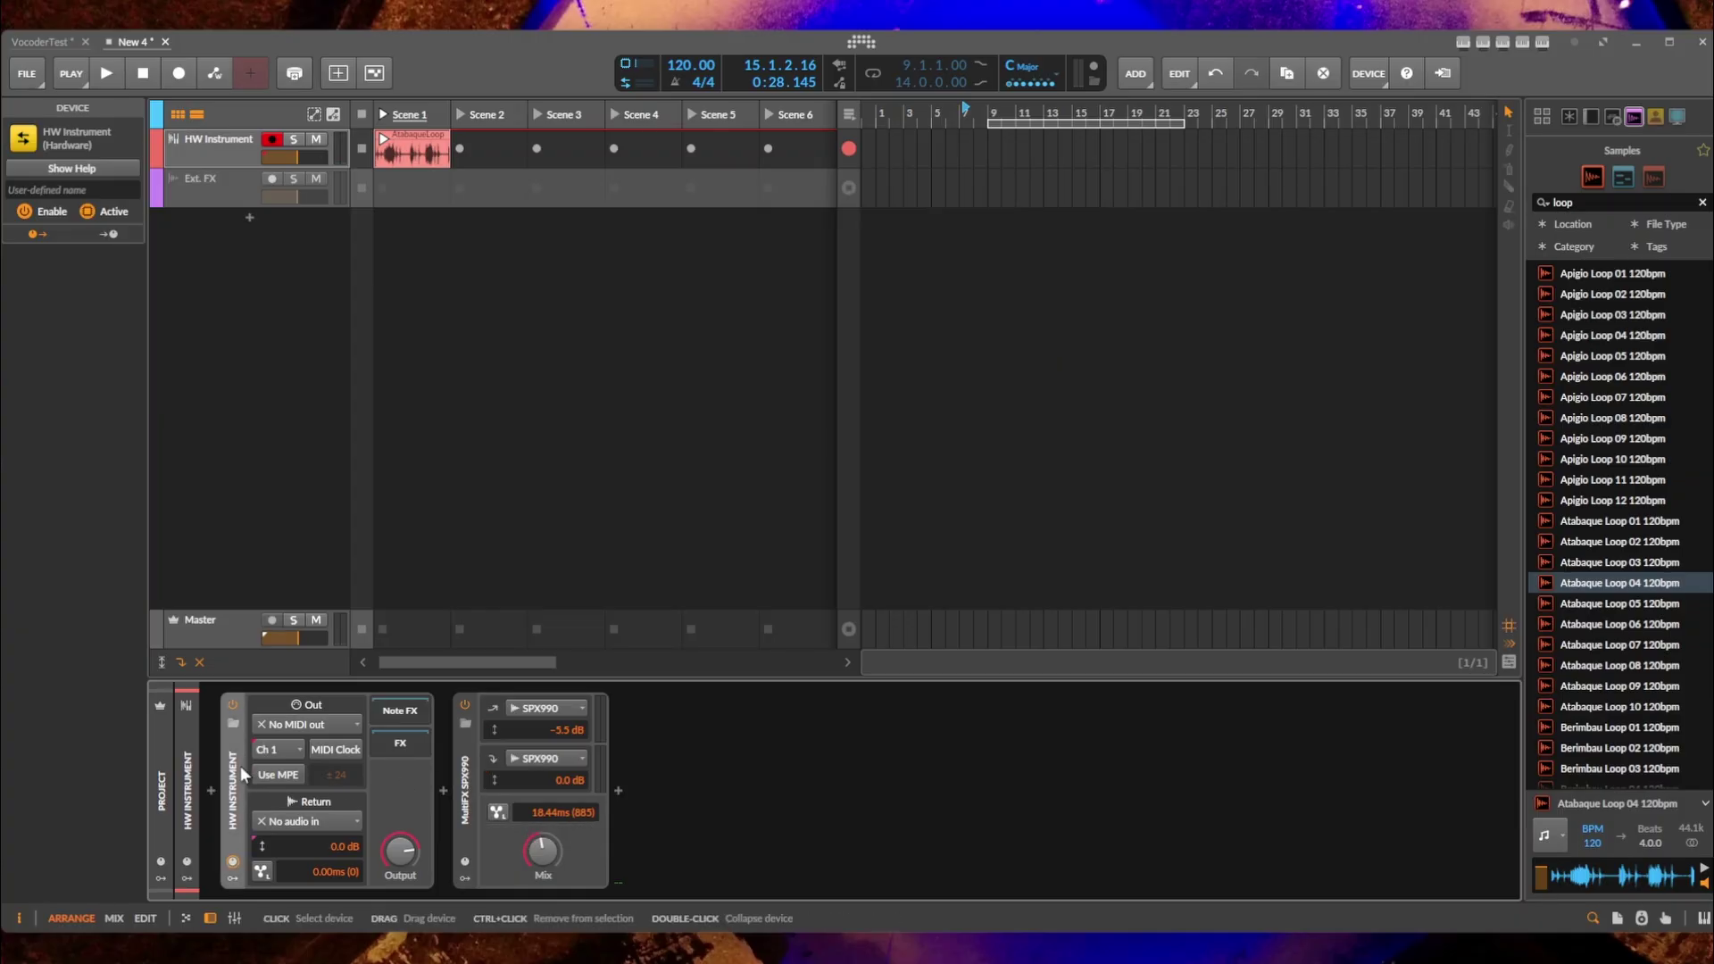
key(Delete)
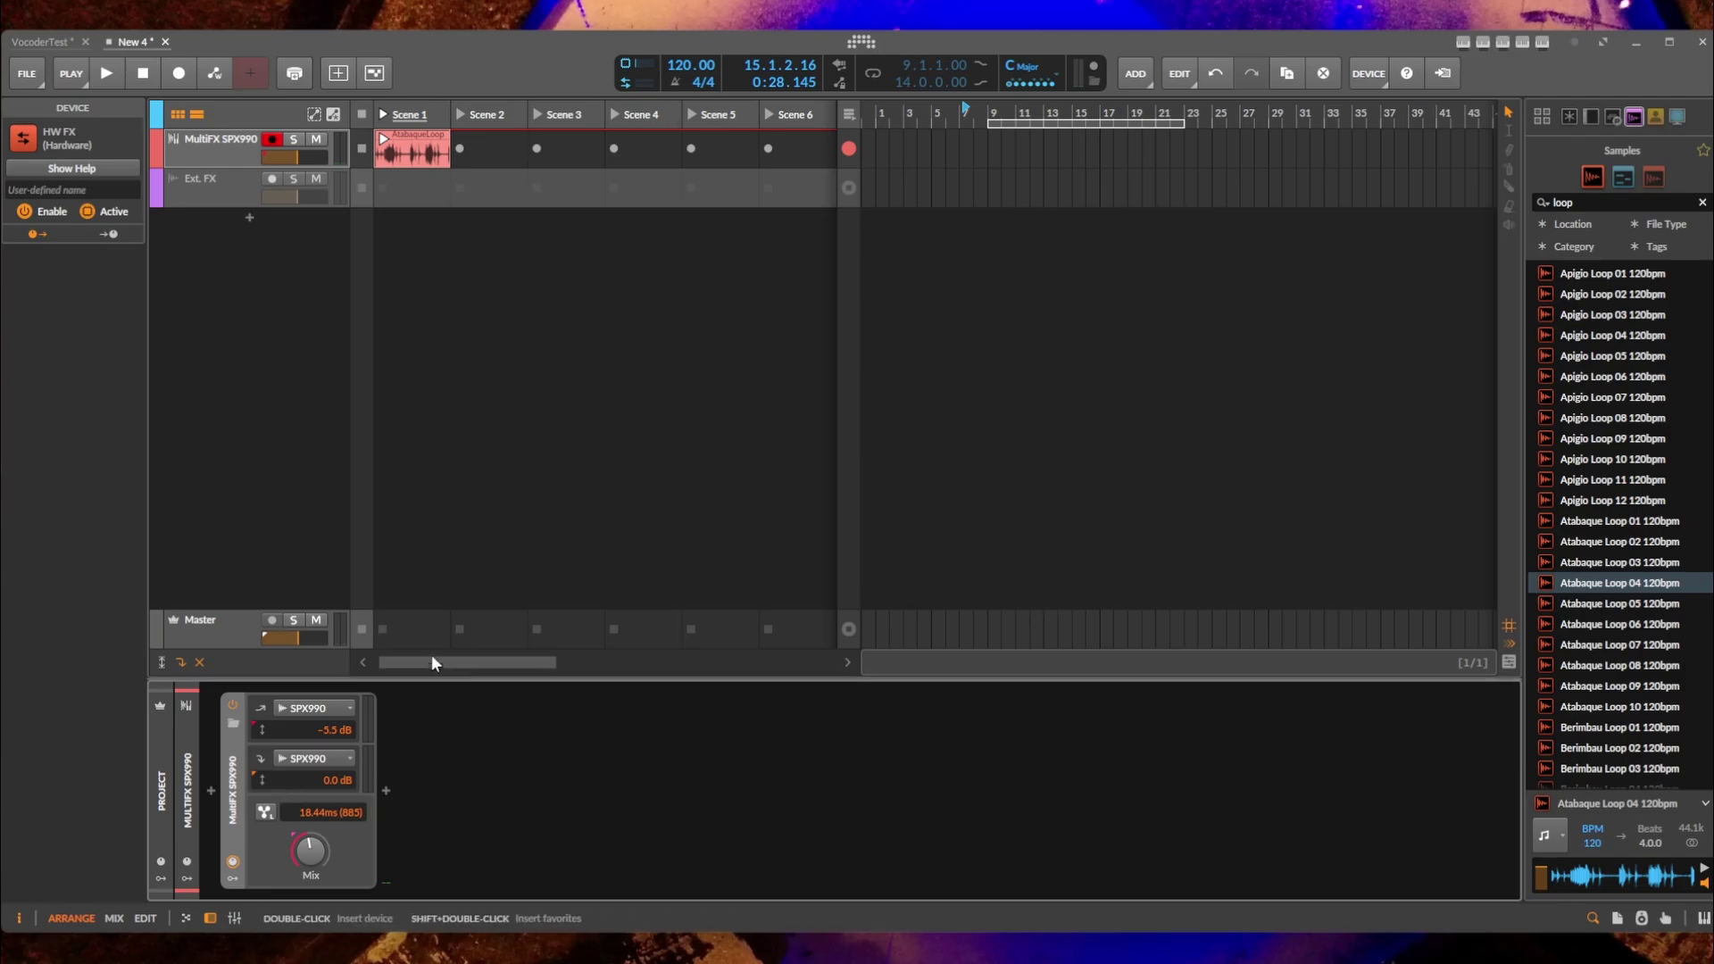
Show the MIDI Program Change device's settings for the Ext. FX track in the Inspector.
click(228, 182)
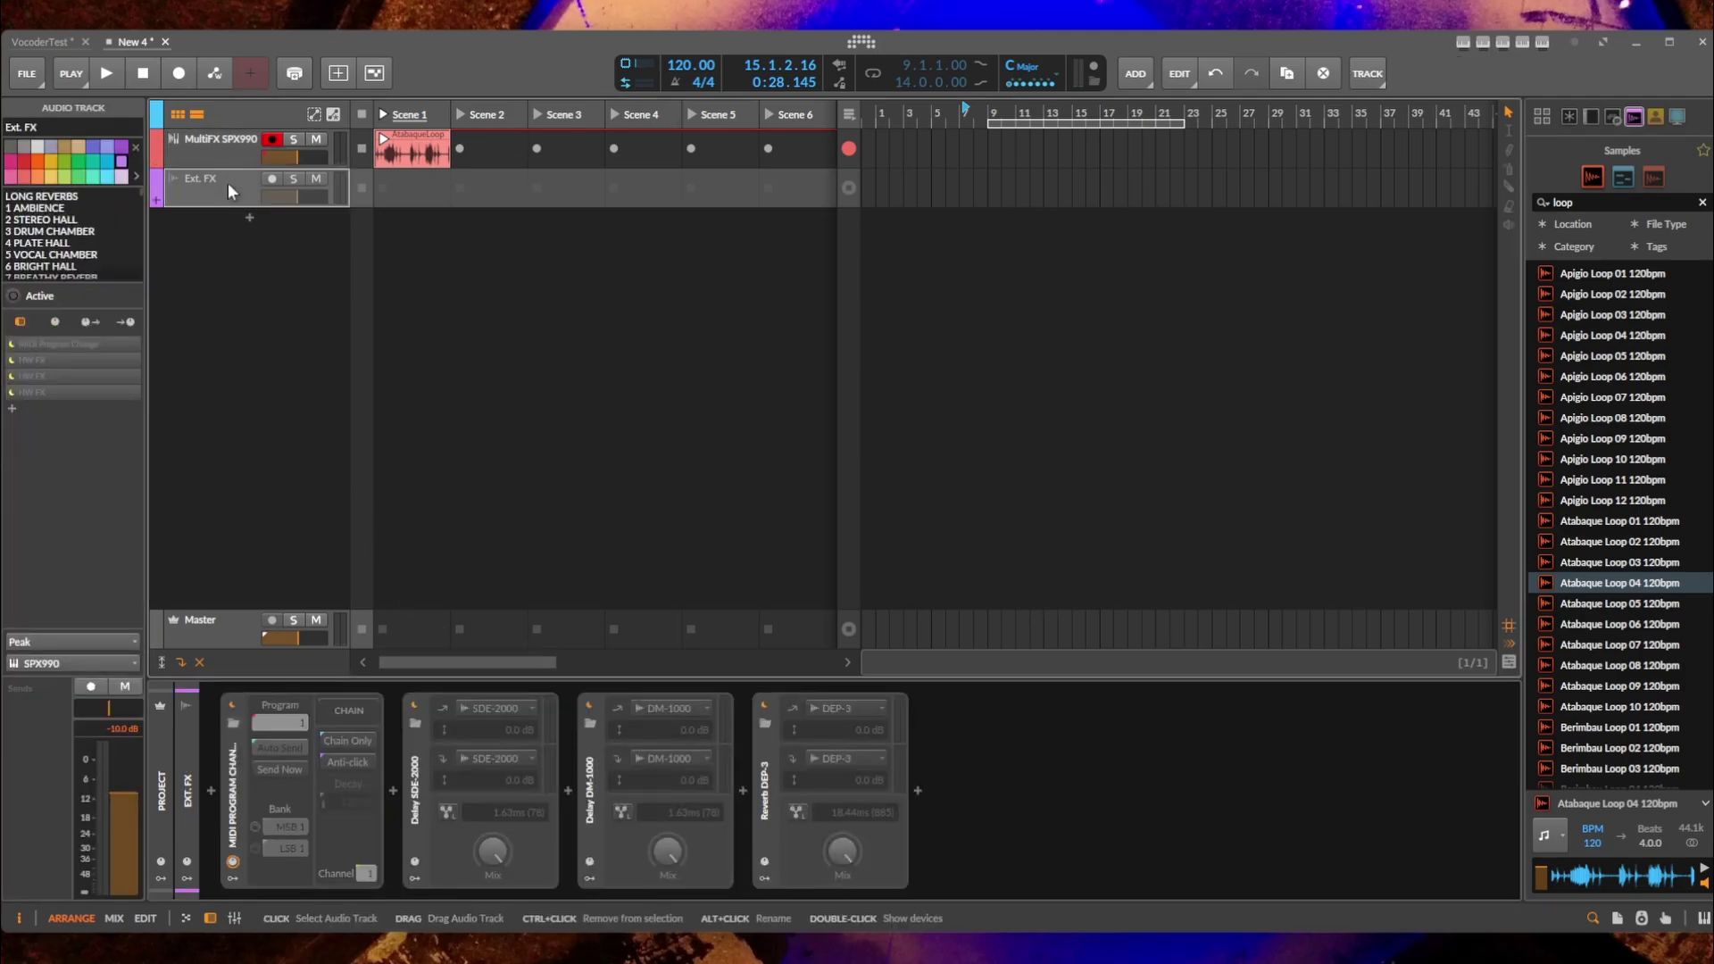
double_click(228, 182)
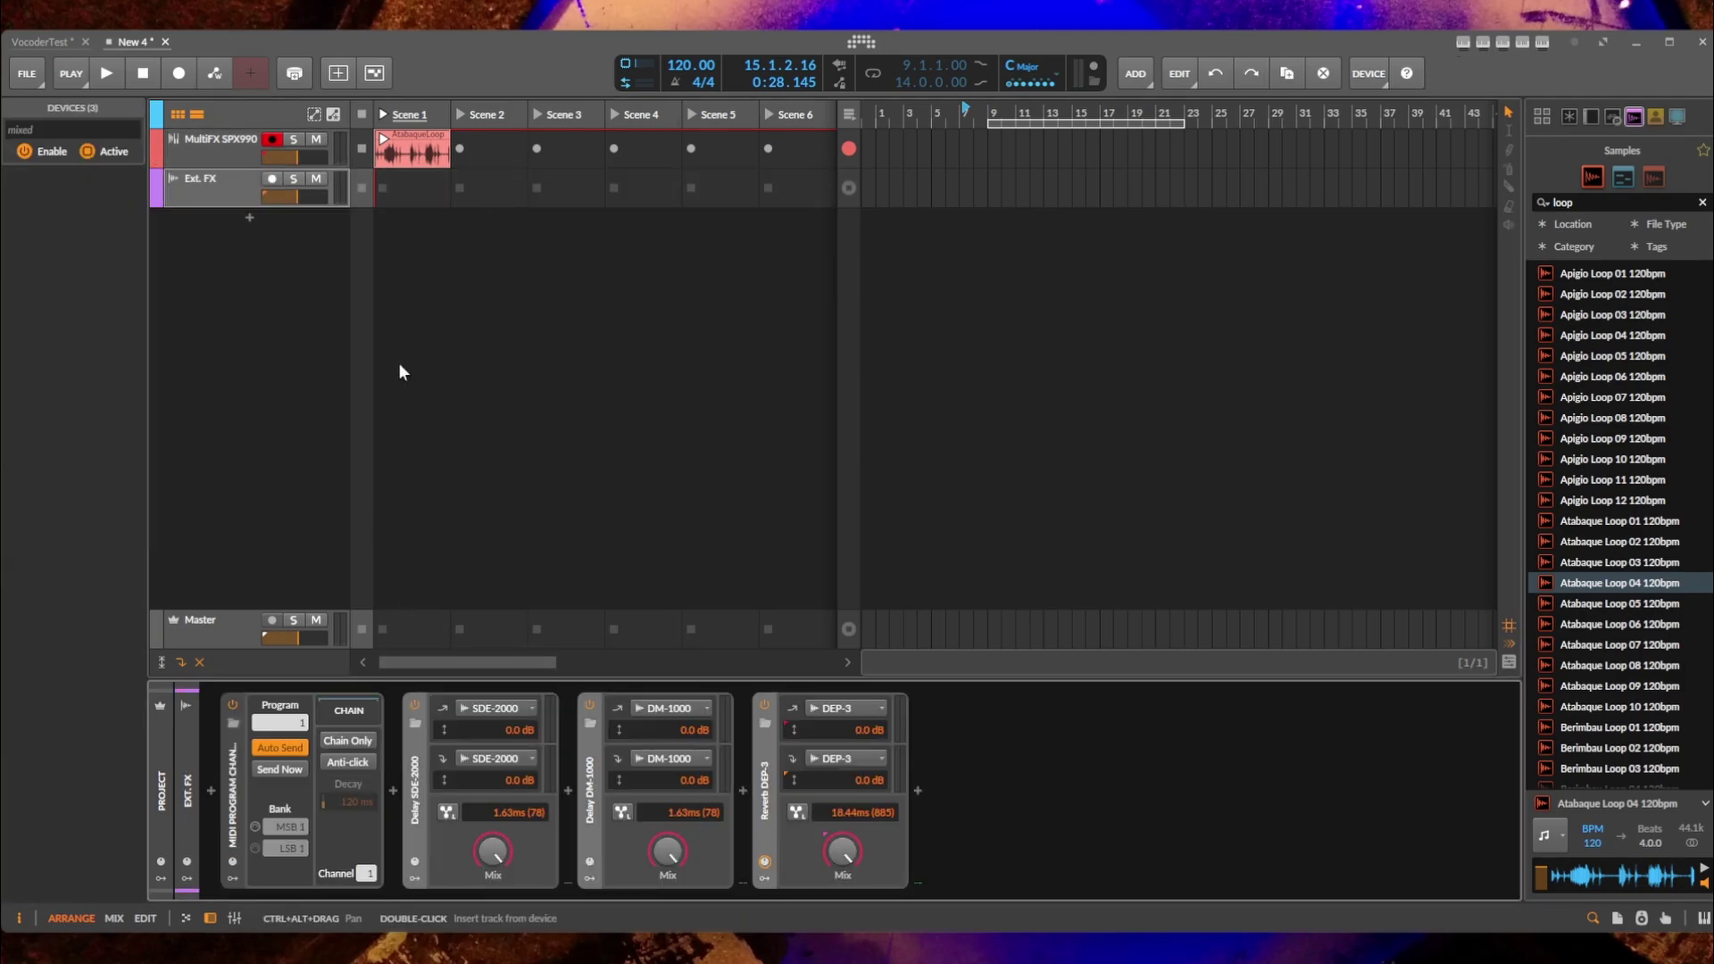
click(232, 783)
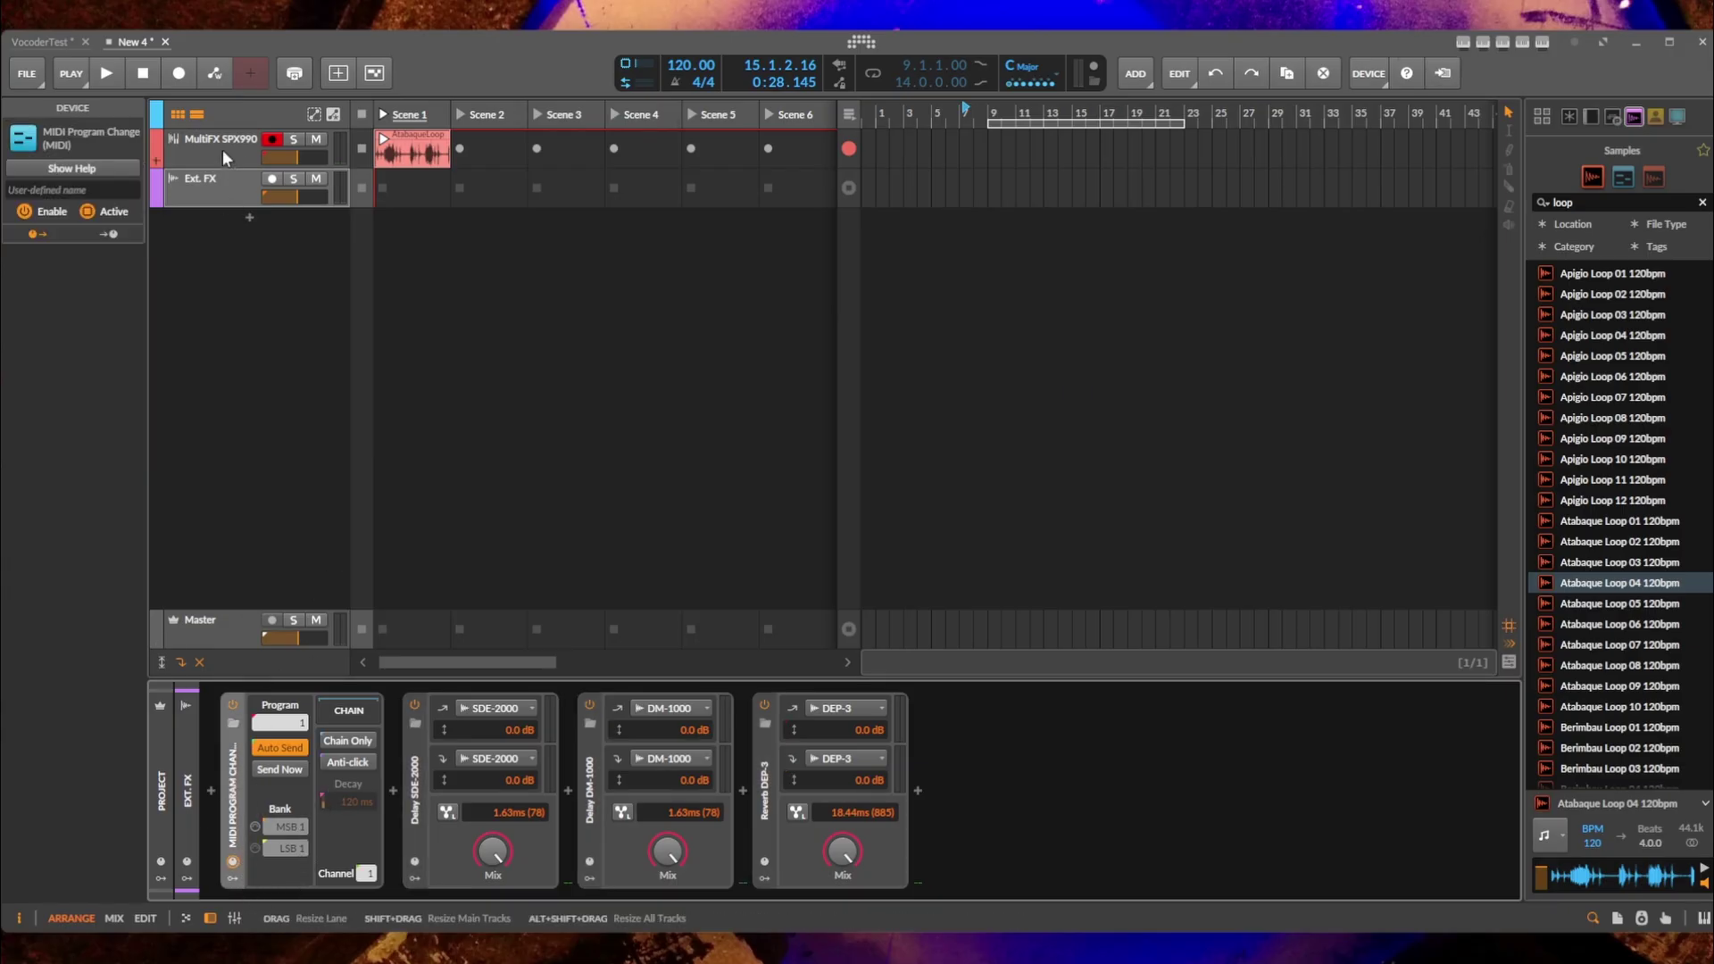
click(222, 184)
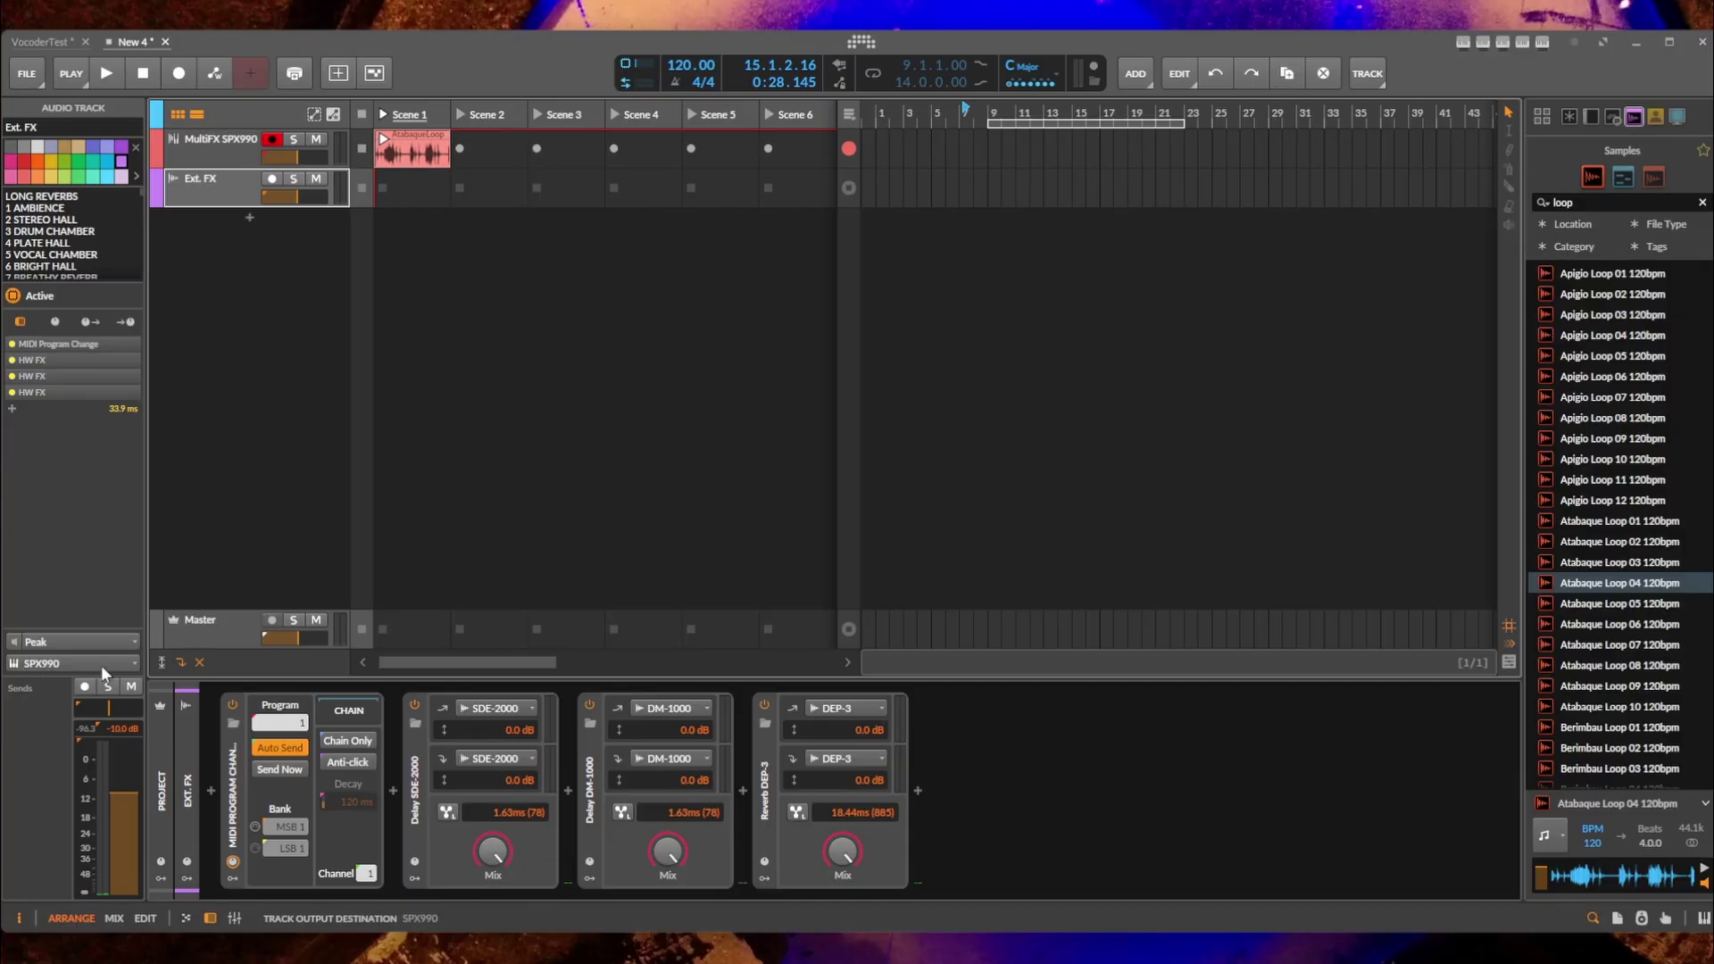
click(234, 766)
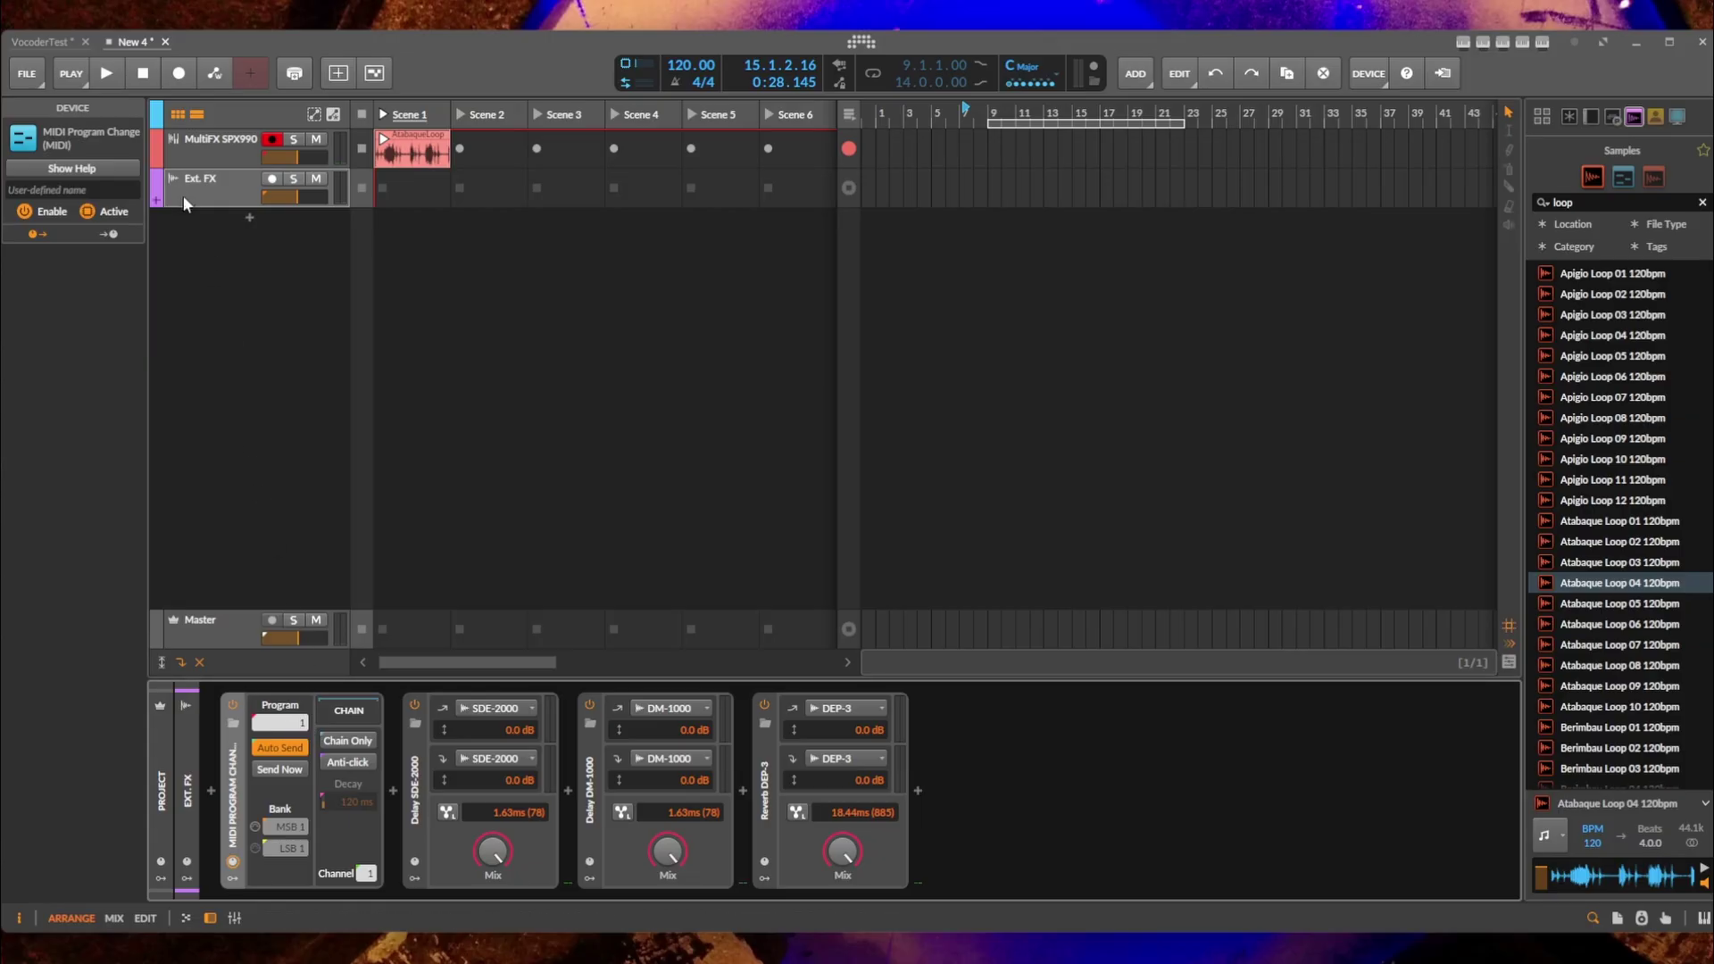
Start the loop playing and bring up the Ext. FX track's hardware preset name list.
click(384, 140)
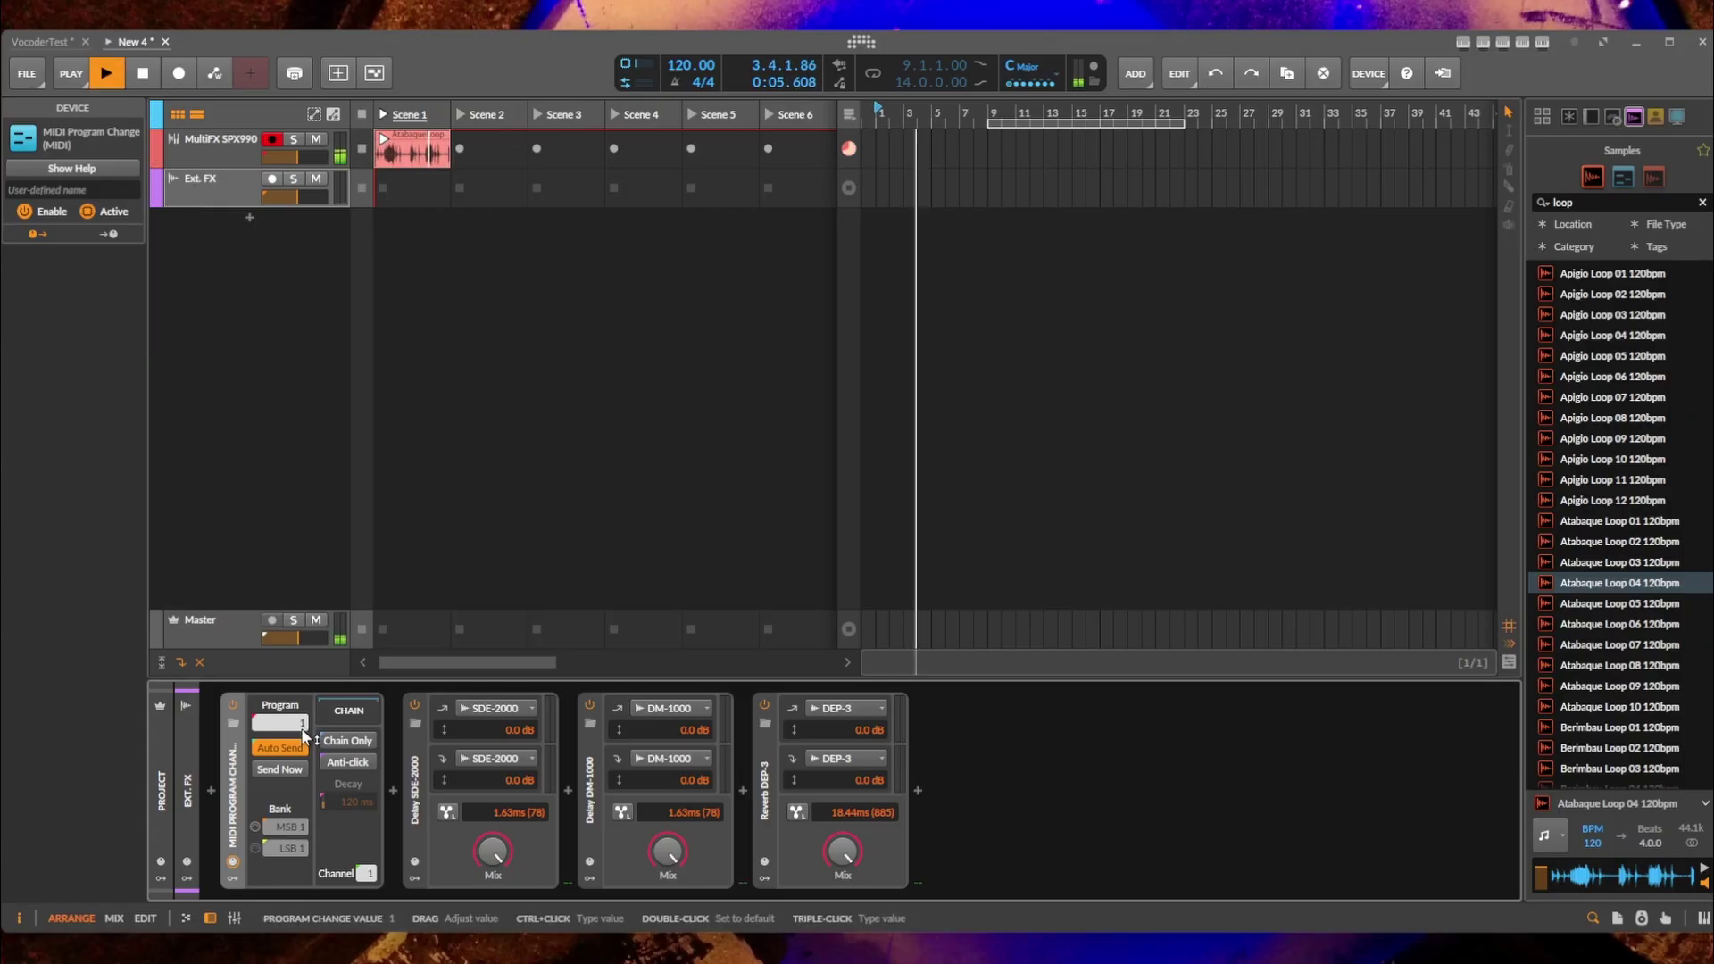
scroll(279, 722, up, 2)
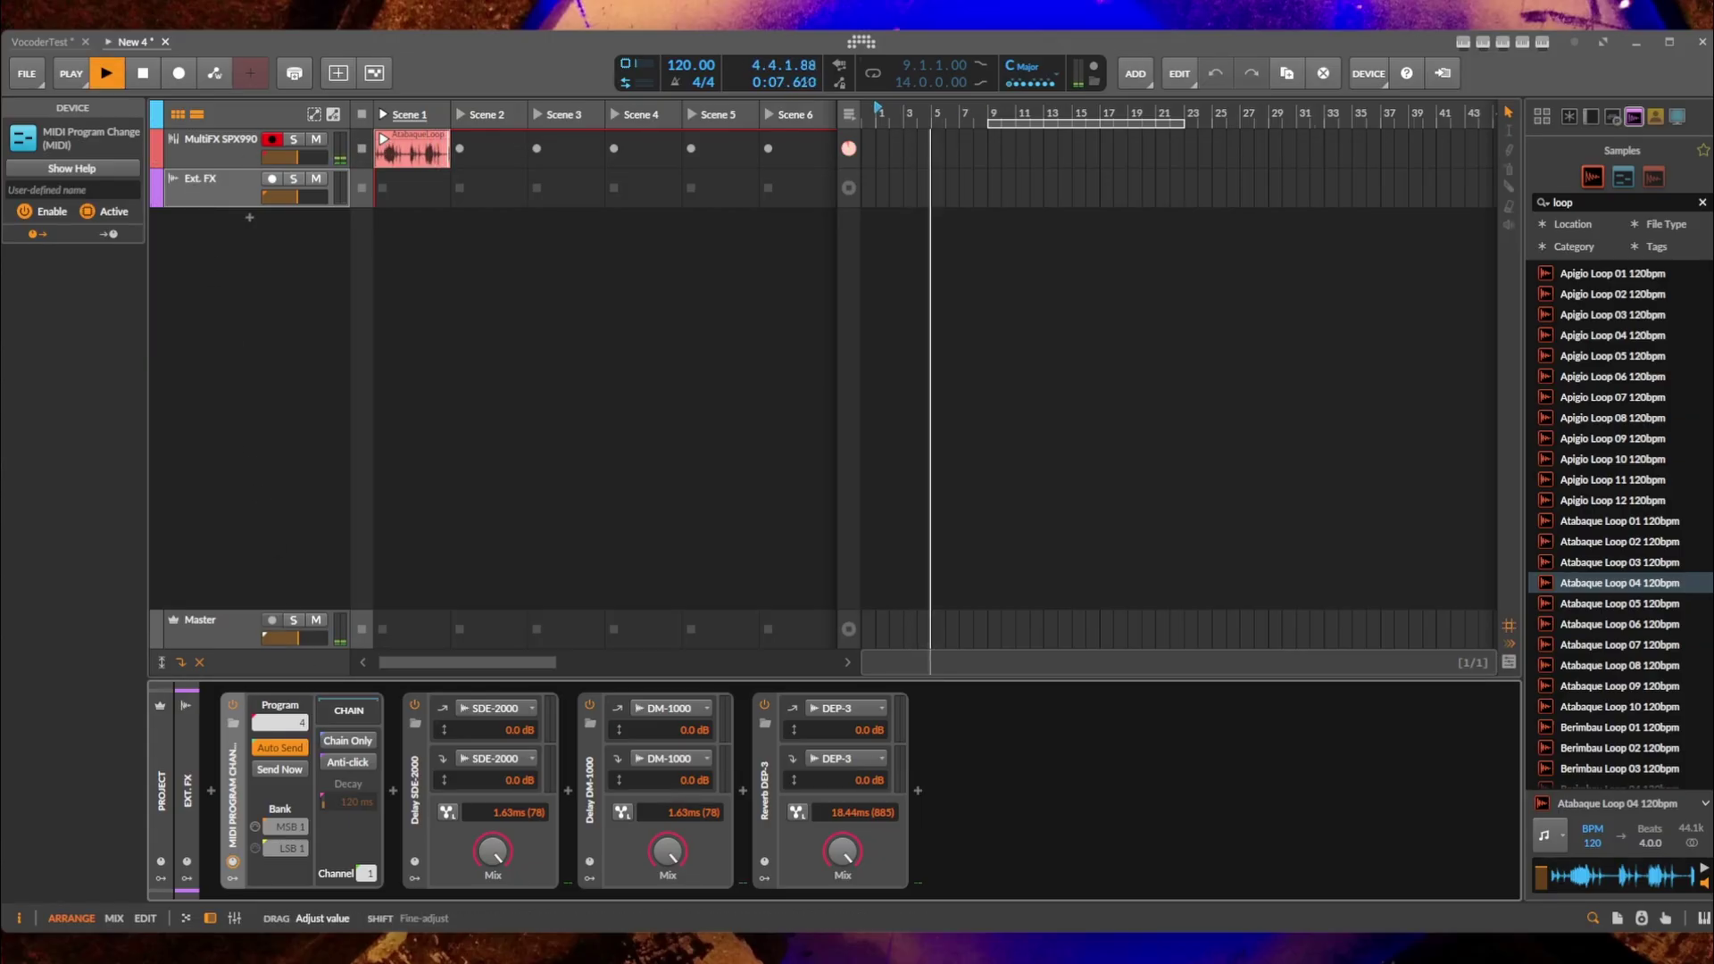
scroll(297, 734, up, 1)
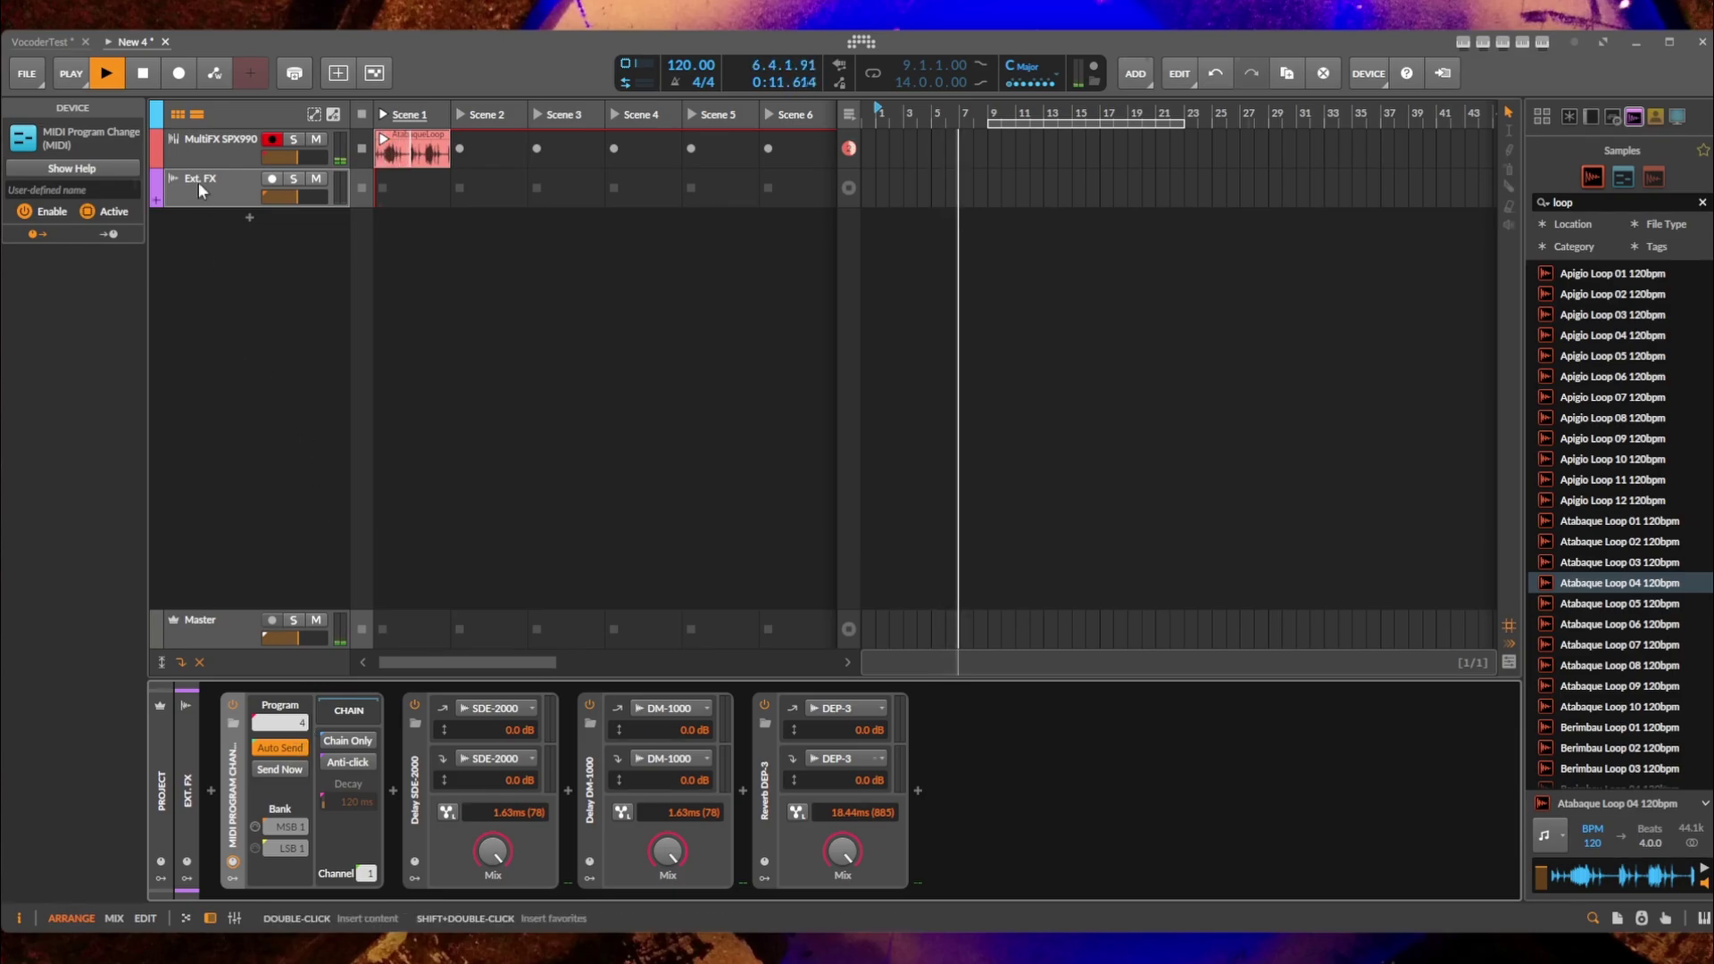
click(230, 189)
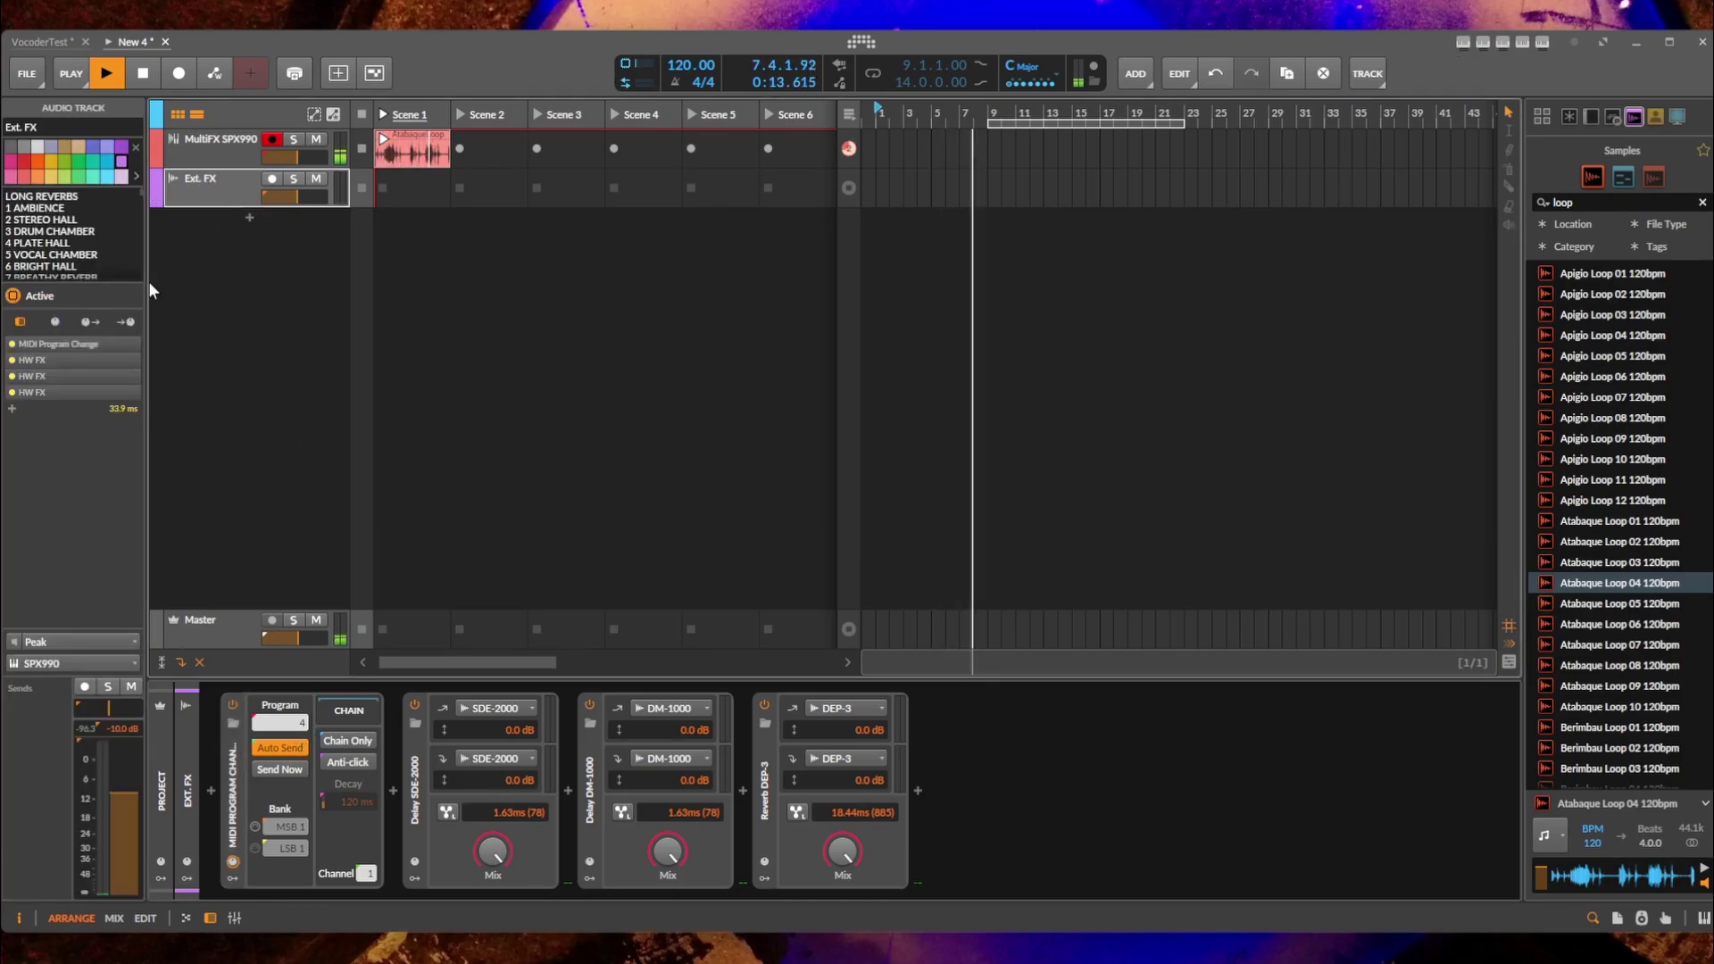
click(52, 219)
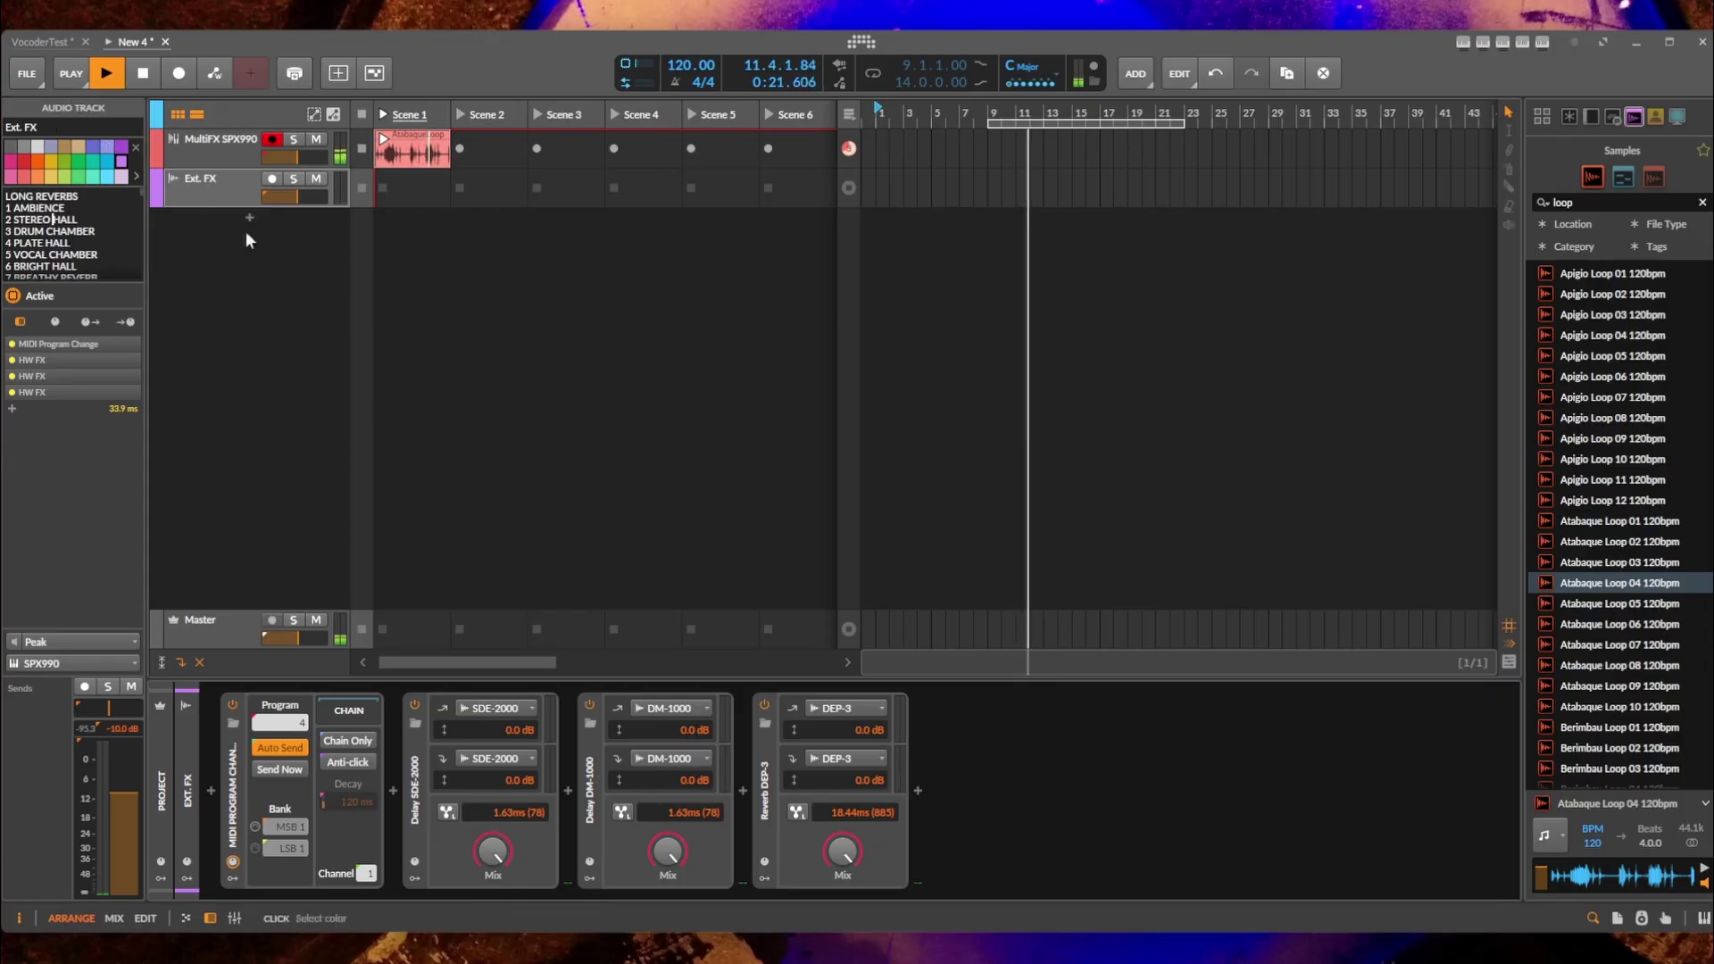
click(208, 196)
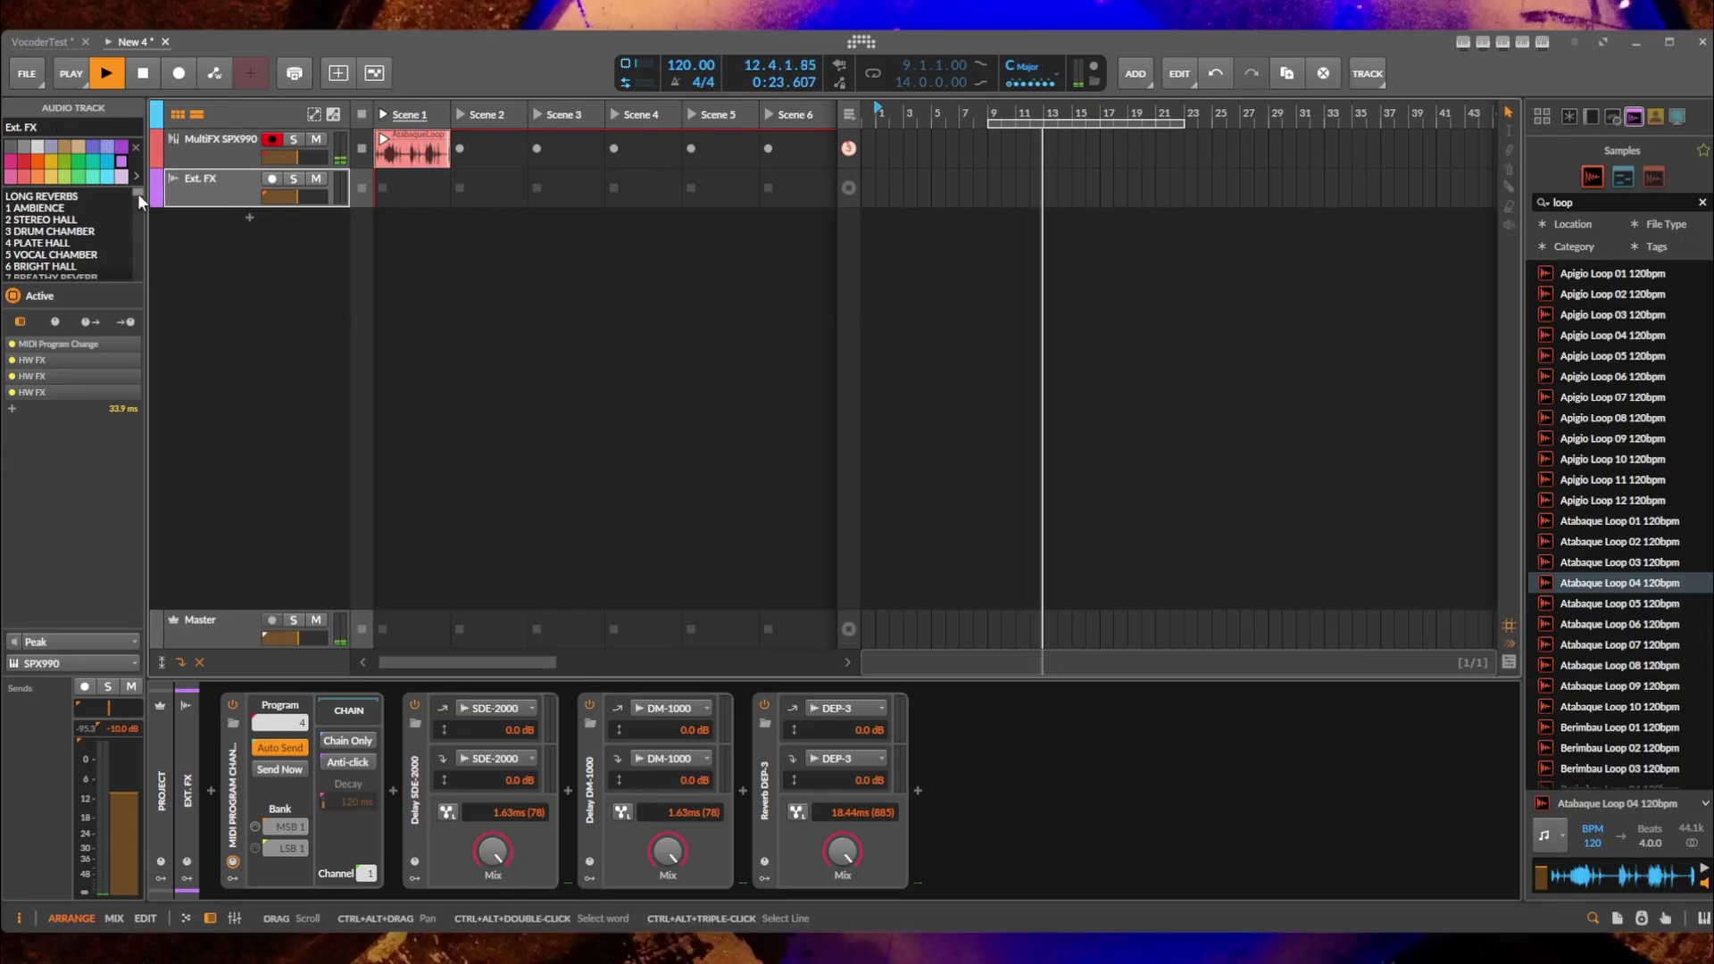
drag(137, 189, 143, 228)
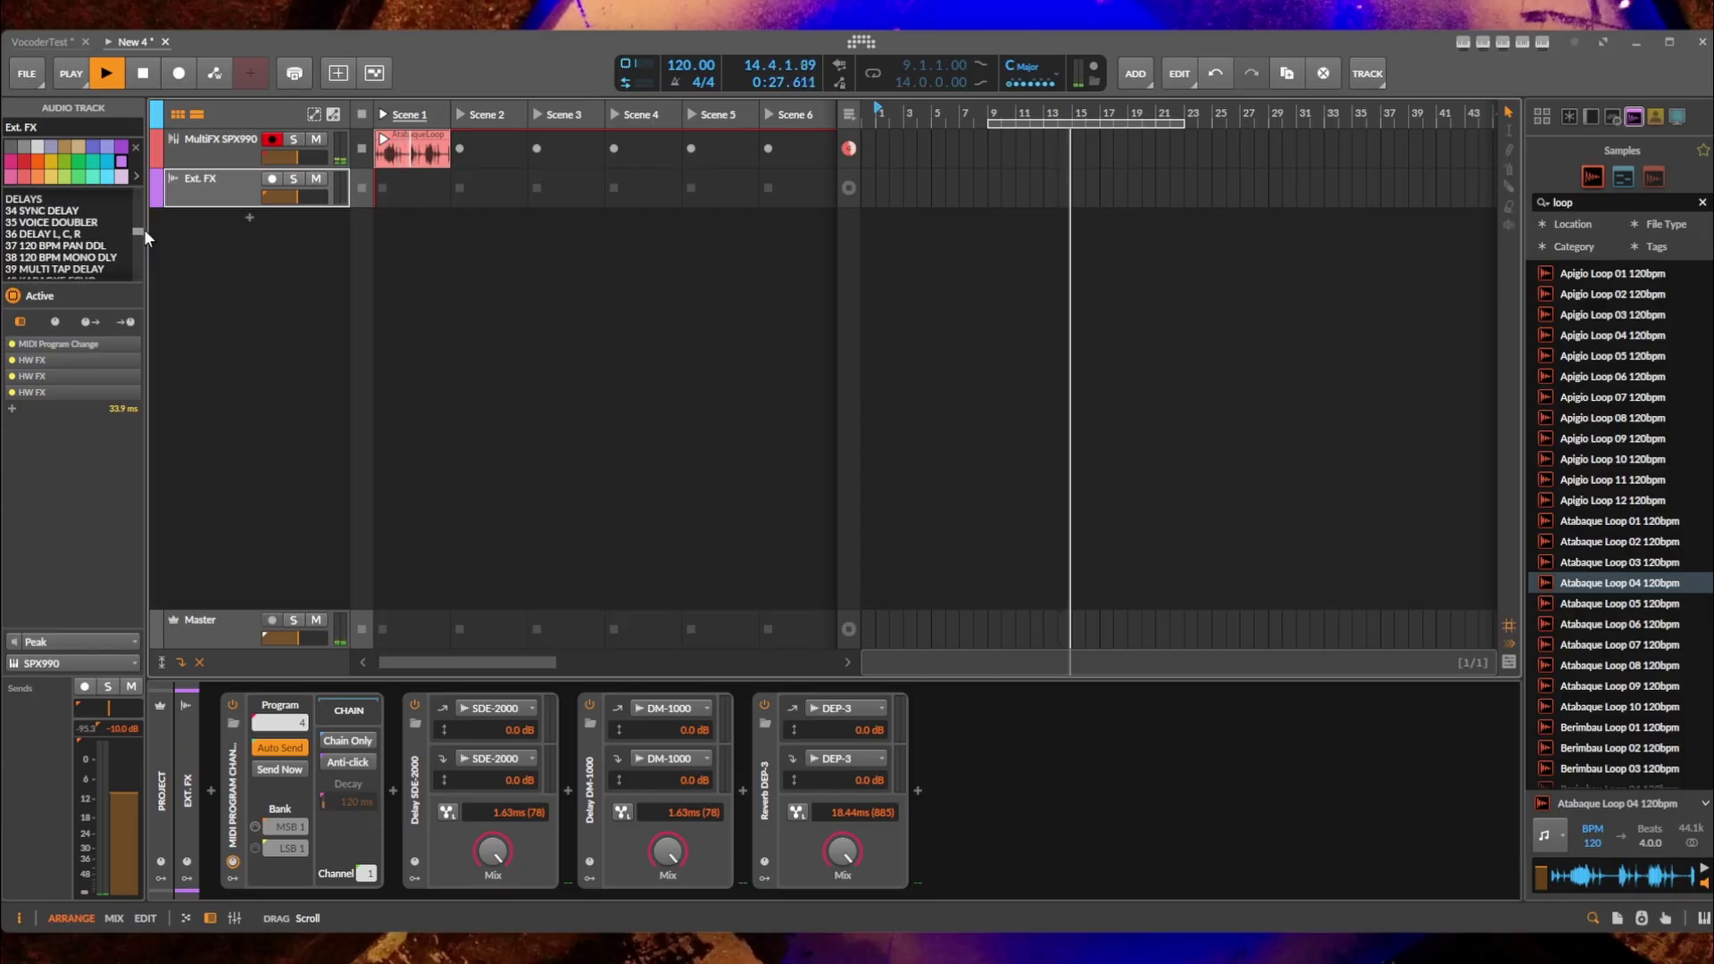
Raise the MIDI program number to about 29, then to 43.
drag(279, 722, 279, 675)
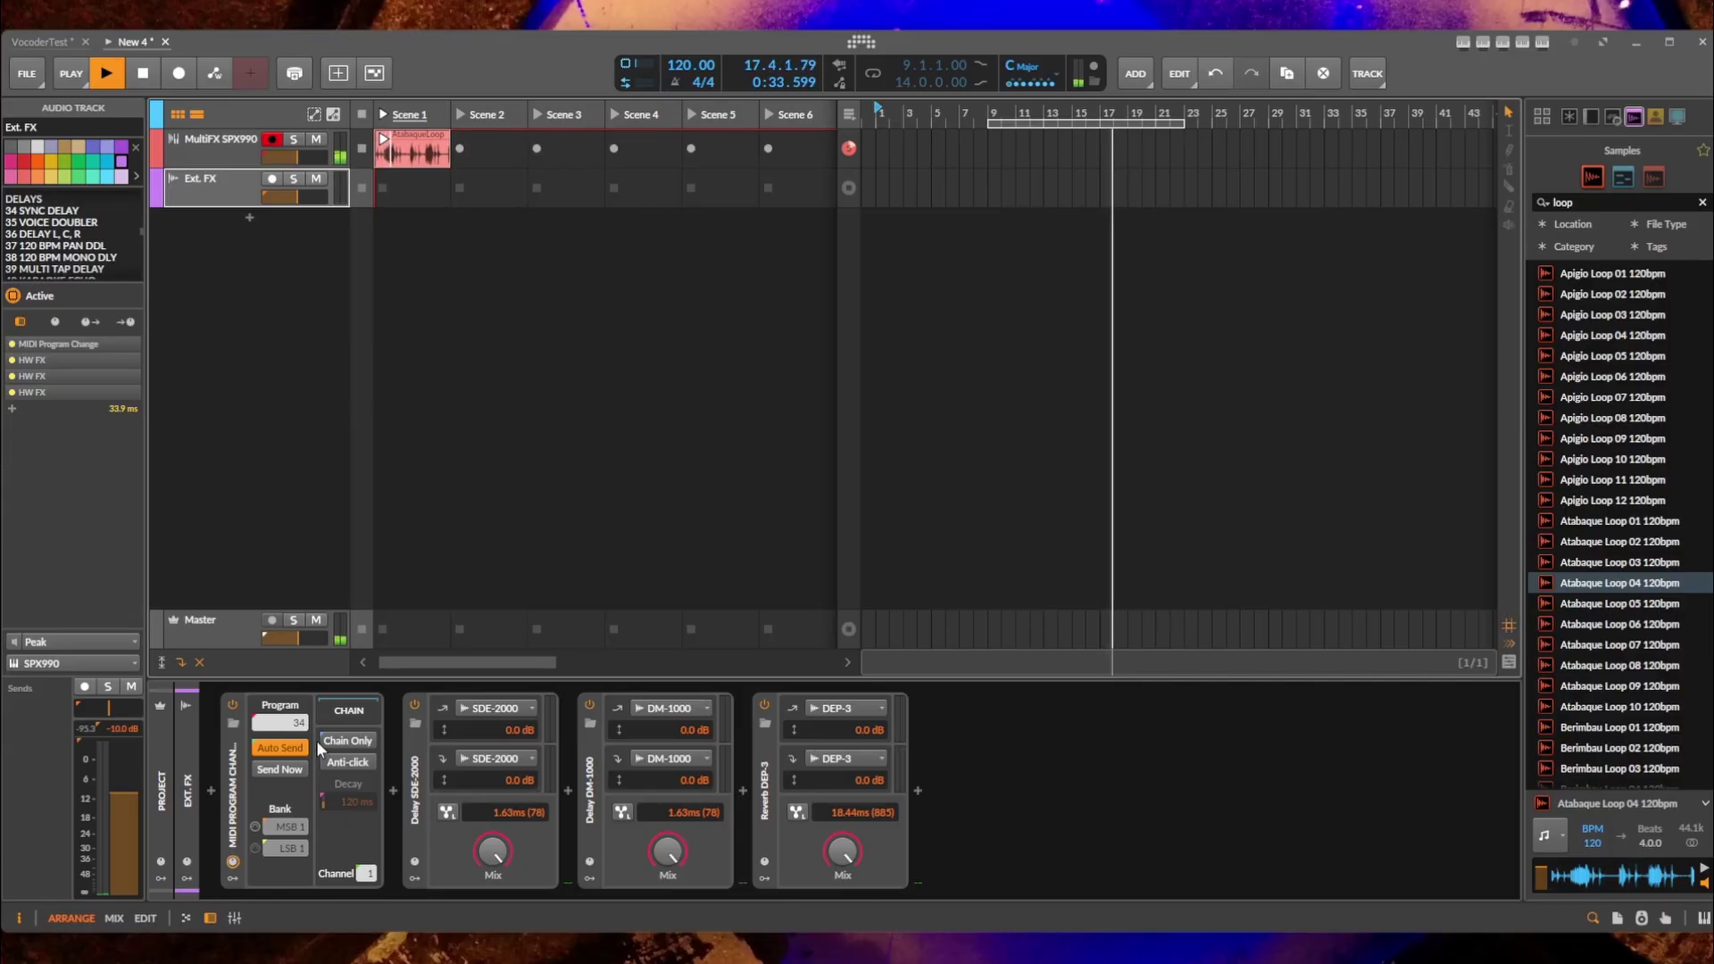
scroll(299, 726, up, 1)
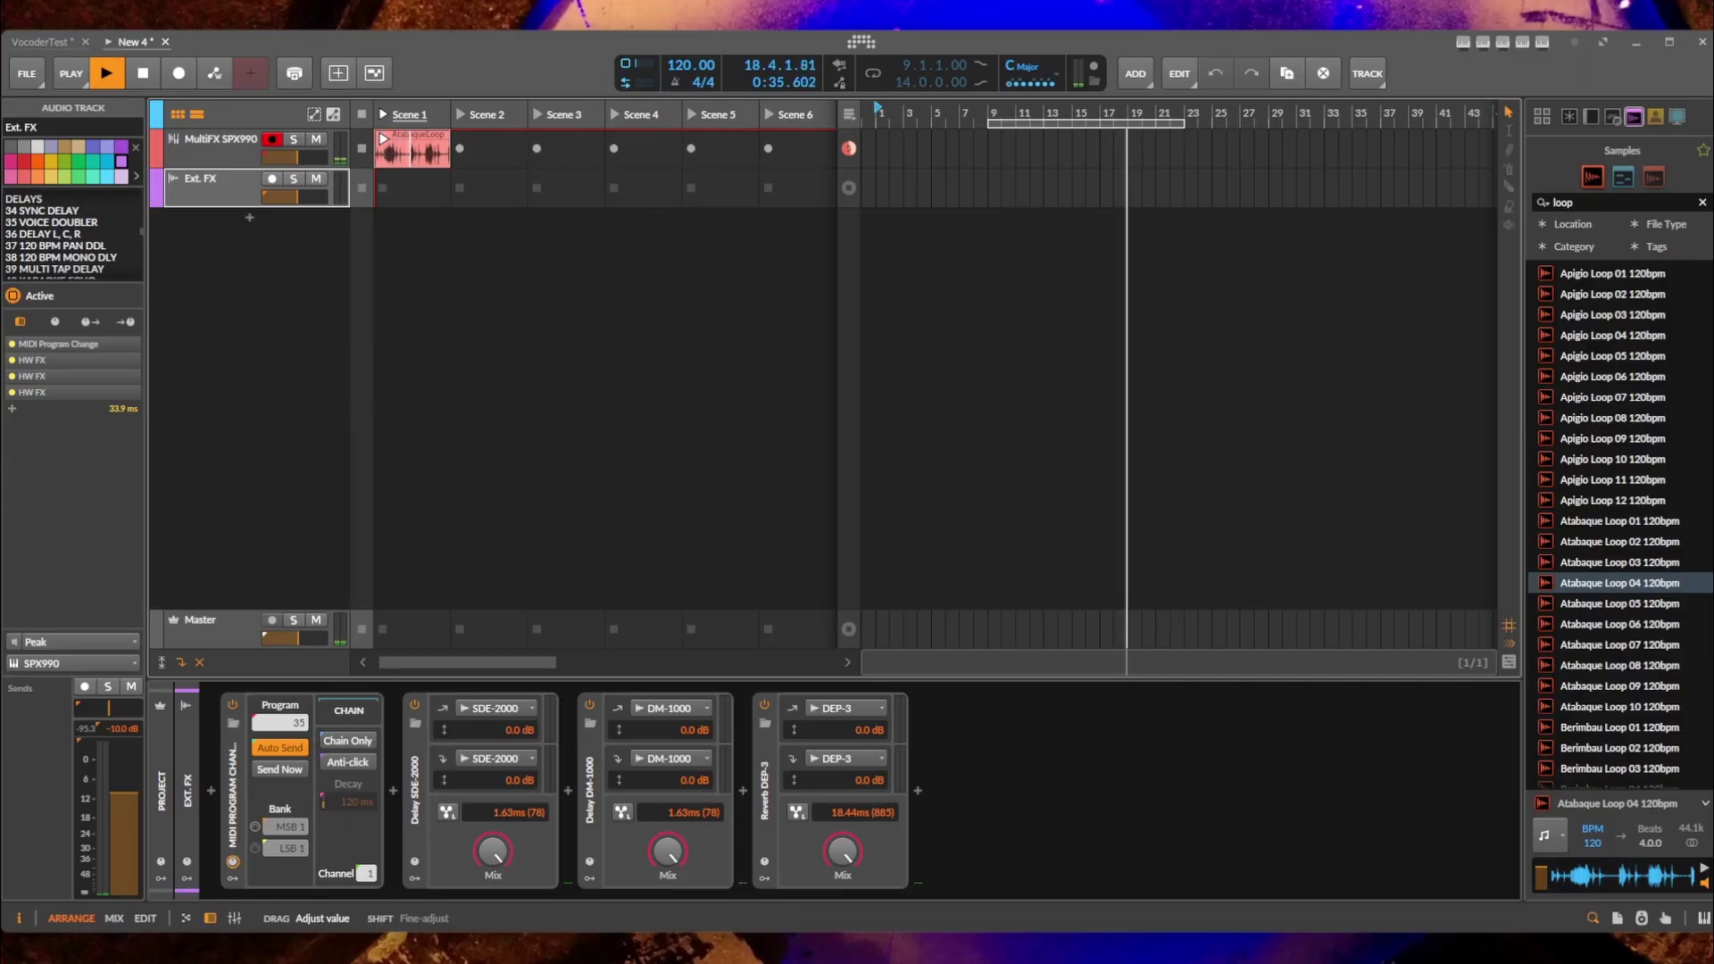
scroll(70, 228, down, 2)
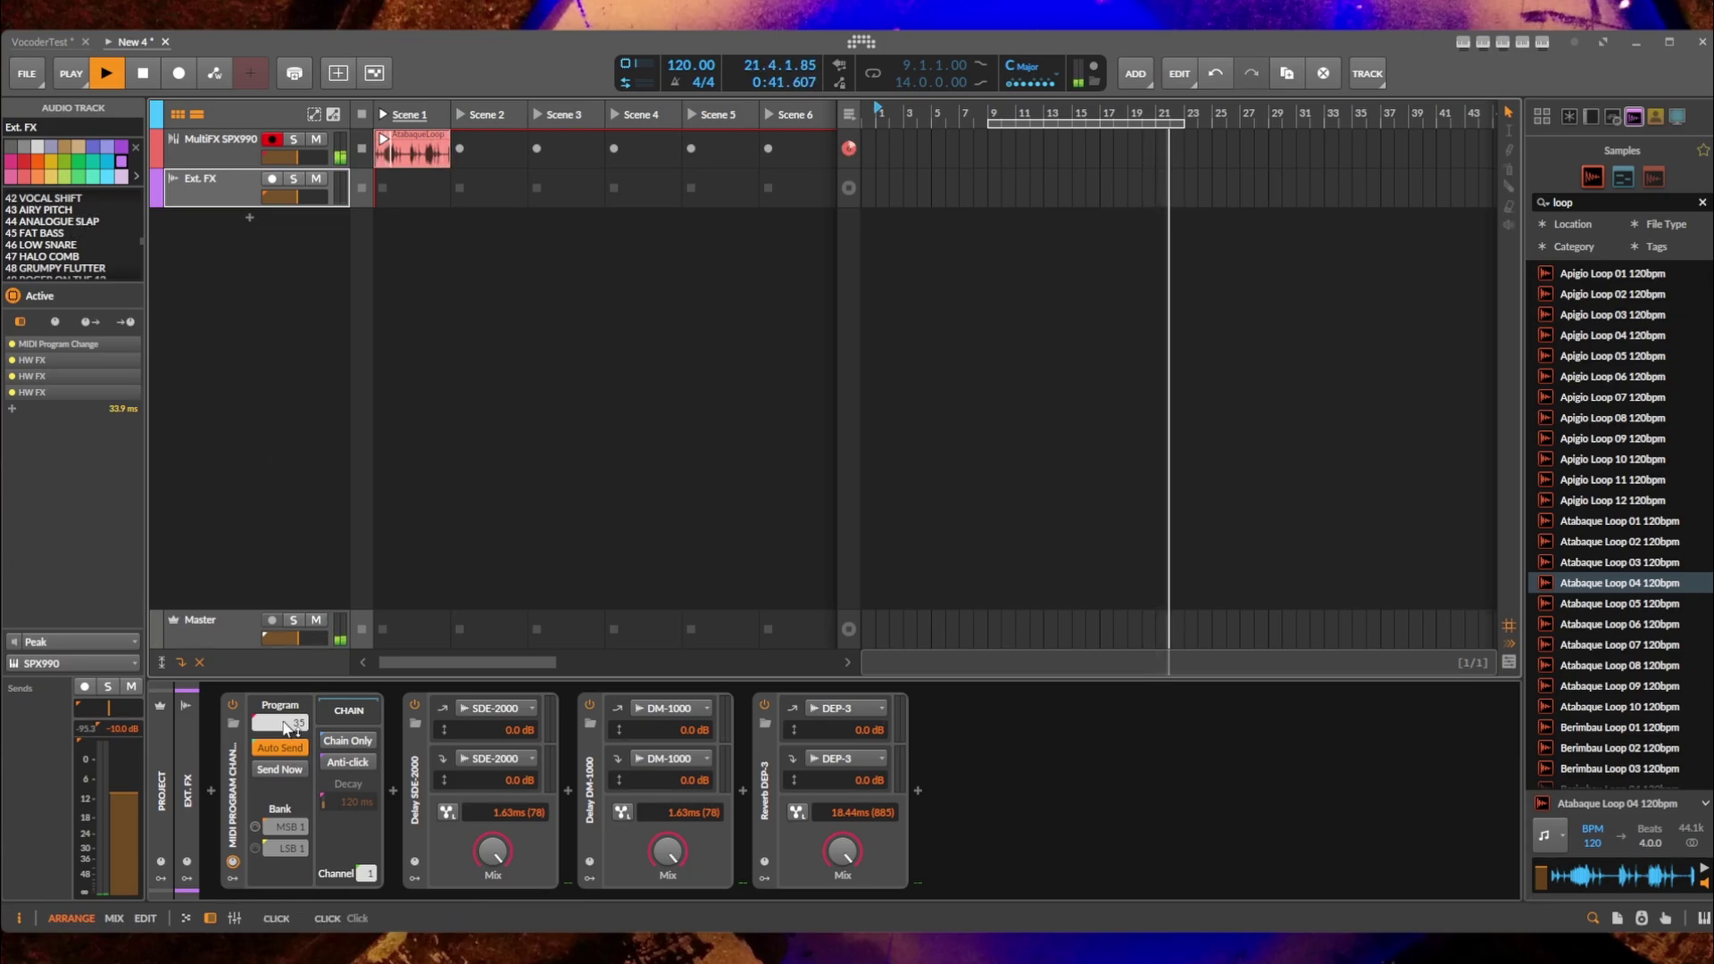
drag(279, 722, 279, 693)
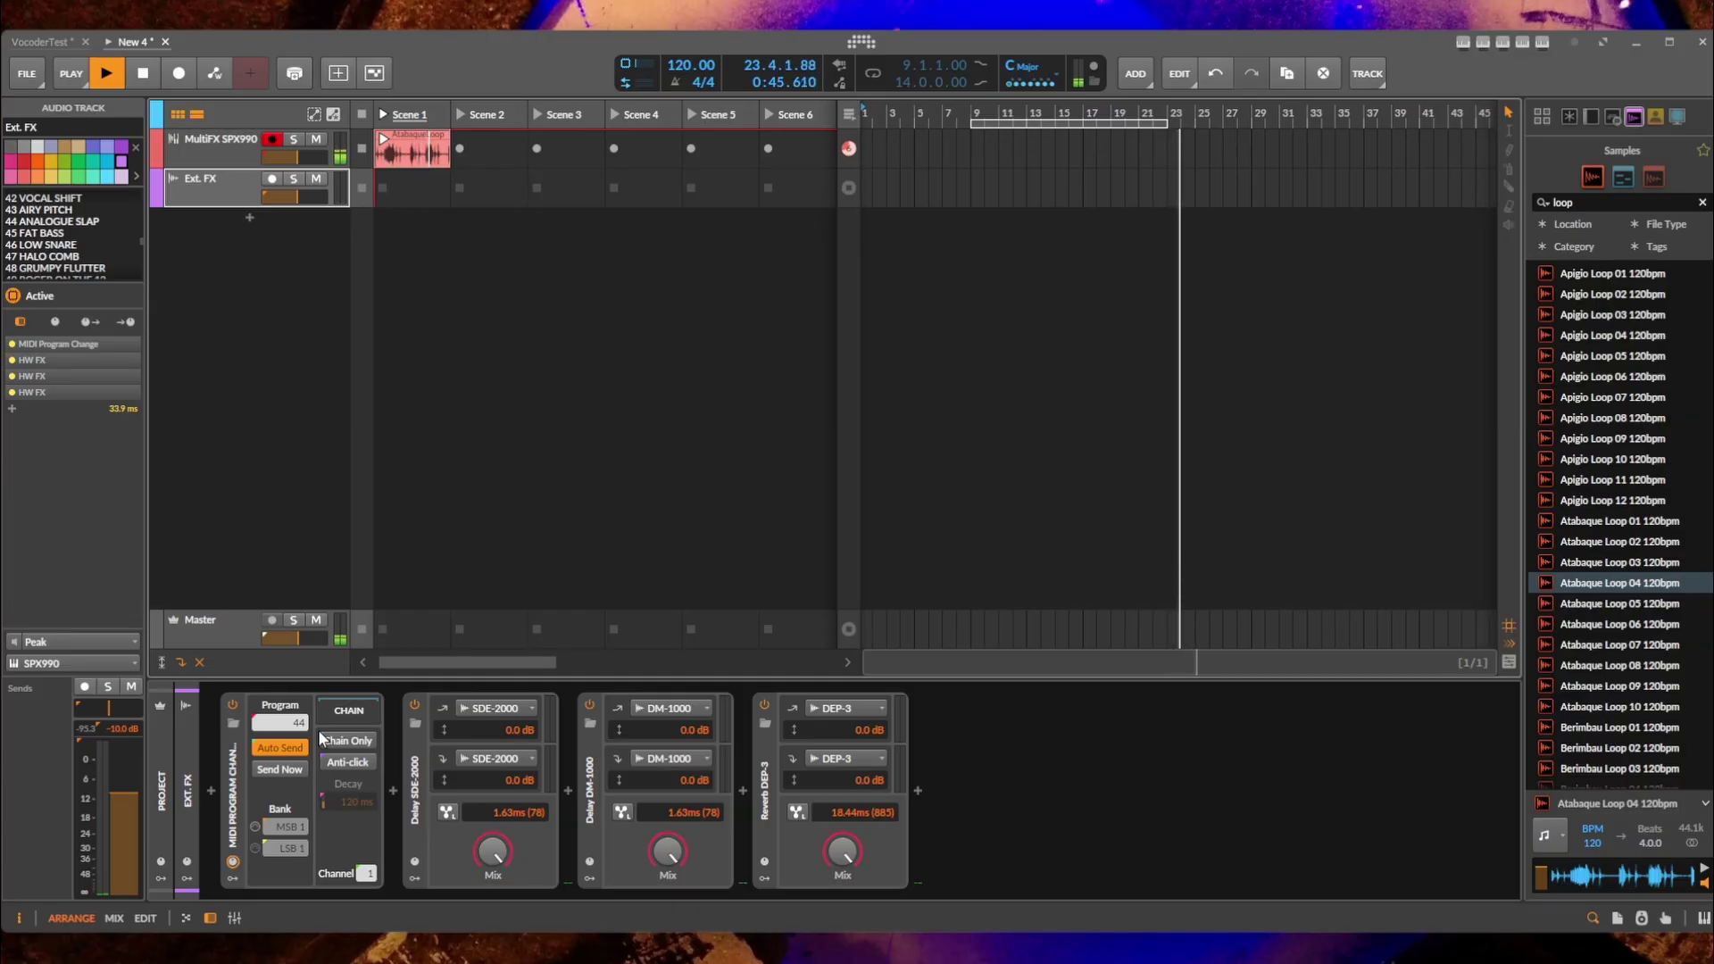
click(319, 738)
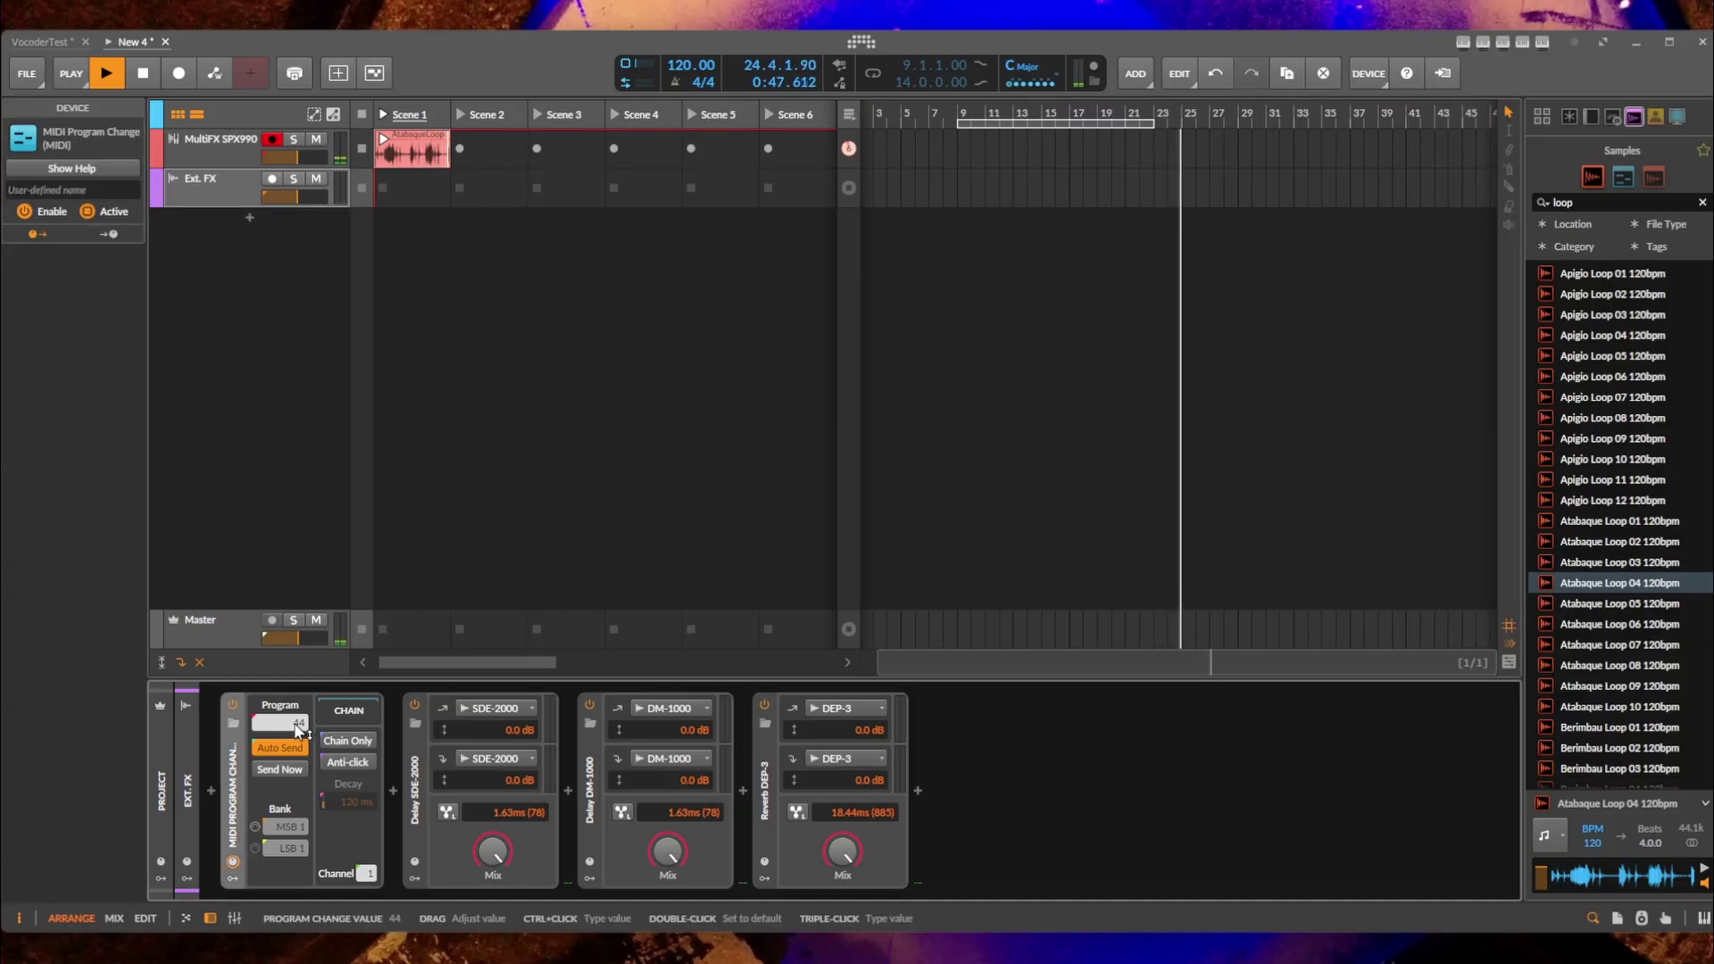
scroll(298, 725, up, 1)
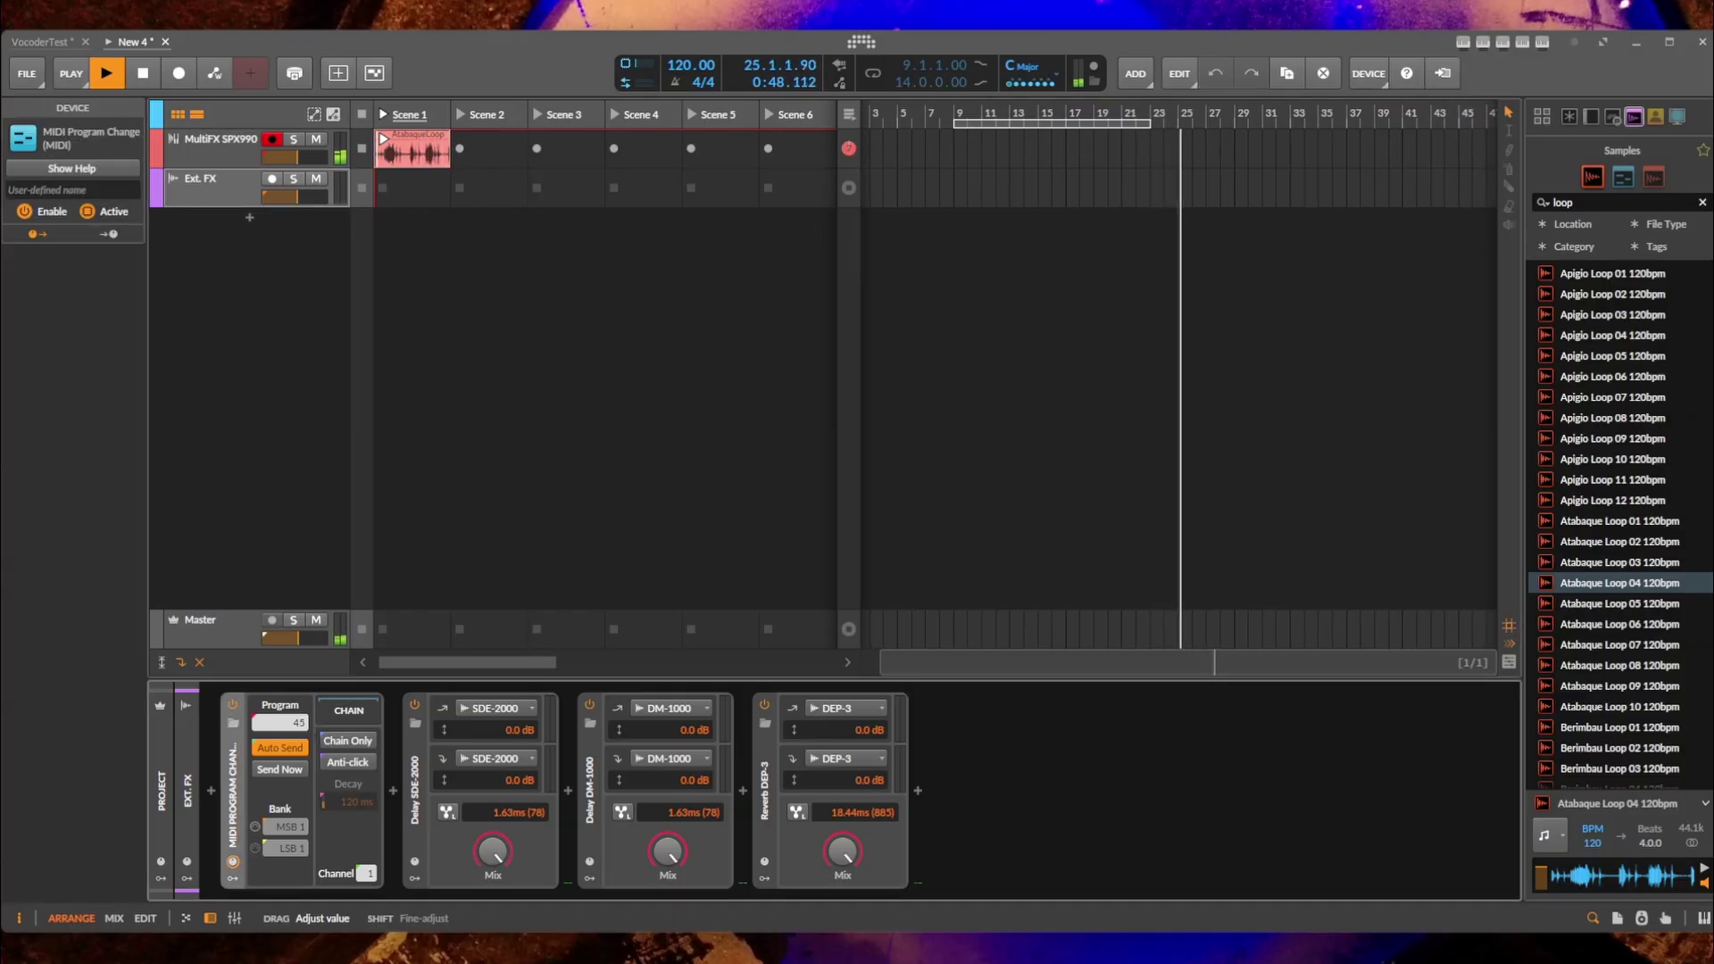
Check the preset name list and step the program number up to about 50.
click(222, 190)
scroll(92, 237, down, 3)
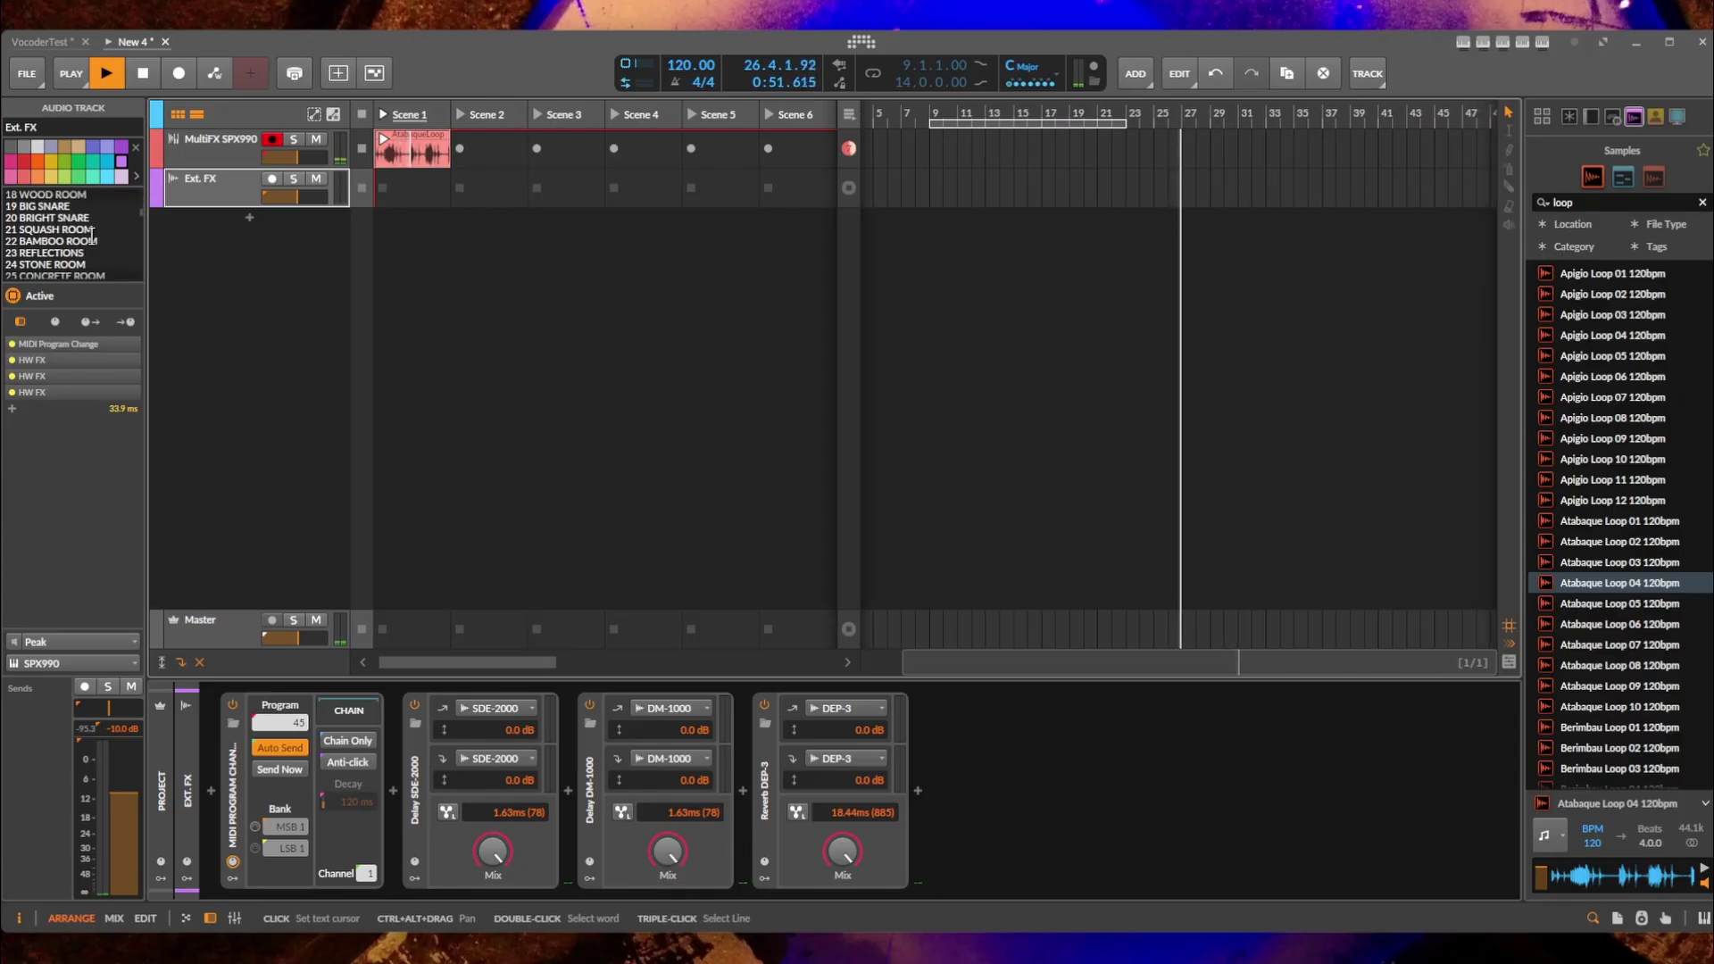
scroll(92, 238, up, 2)
scroll(93, 233, down, 4)
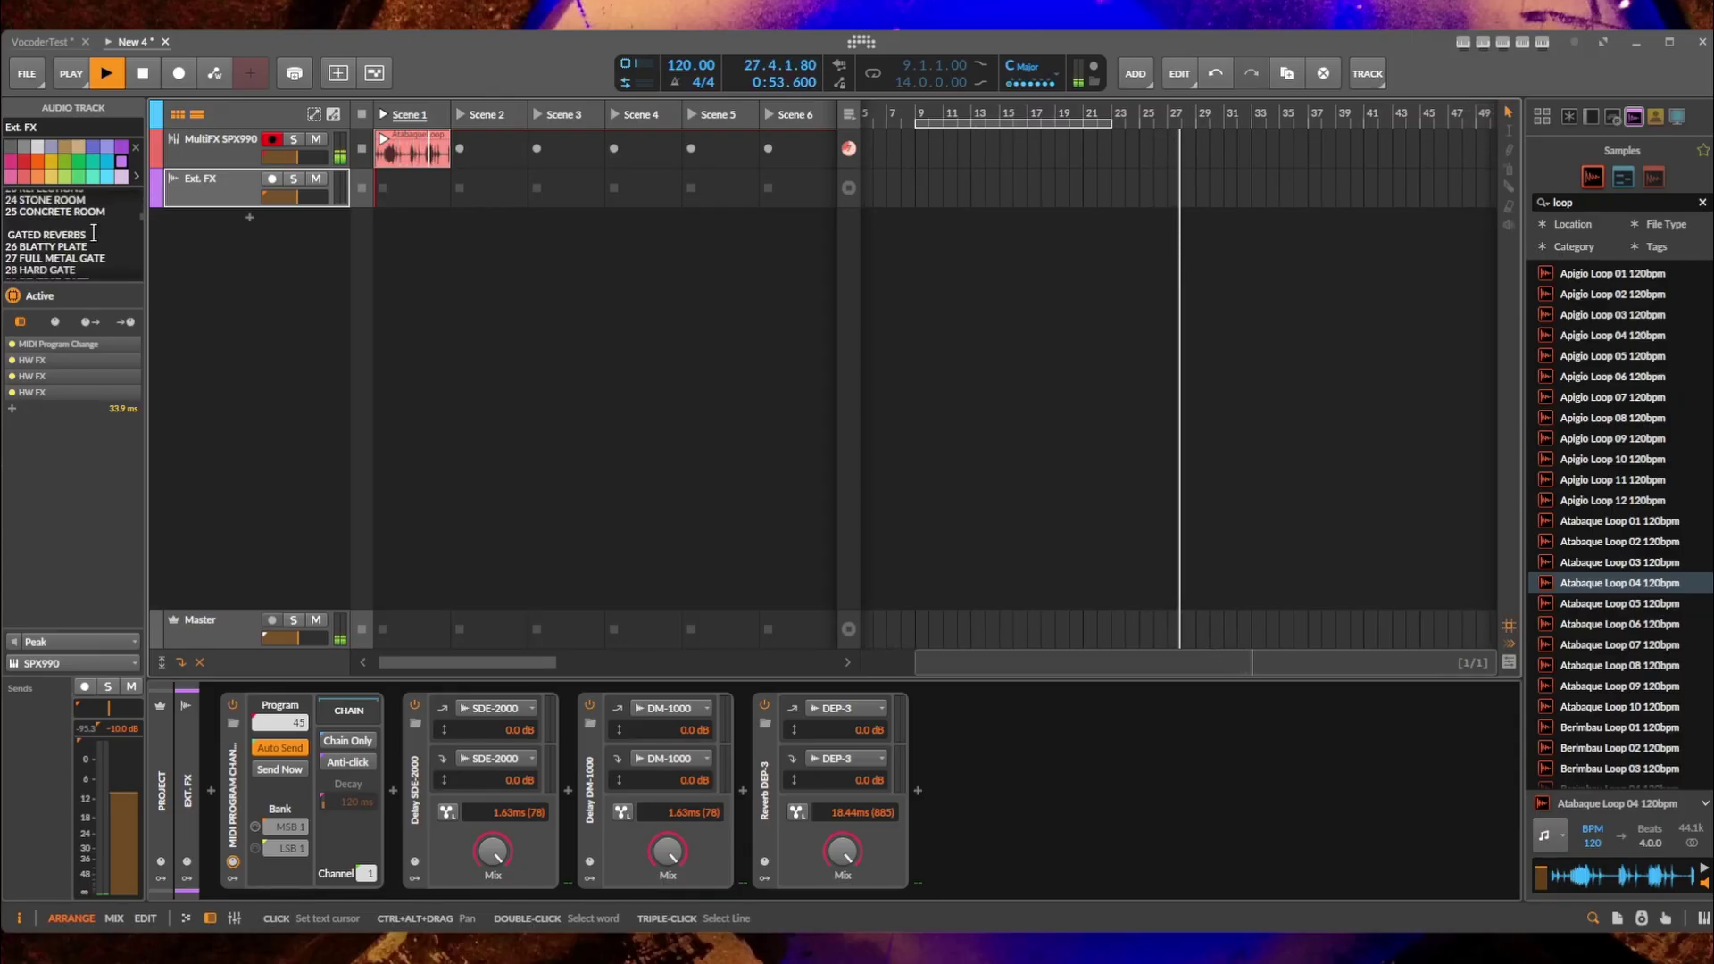
scroll(93, 233, down, 1)
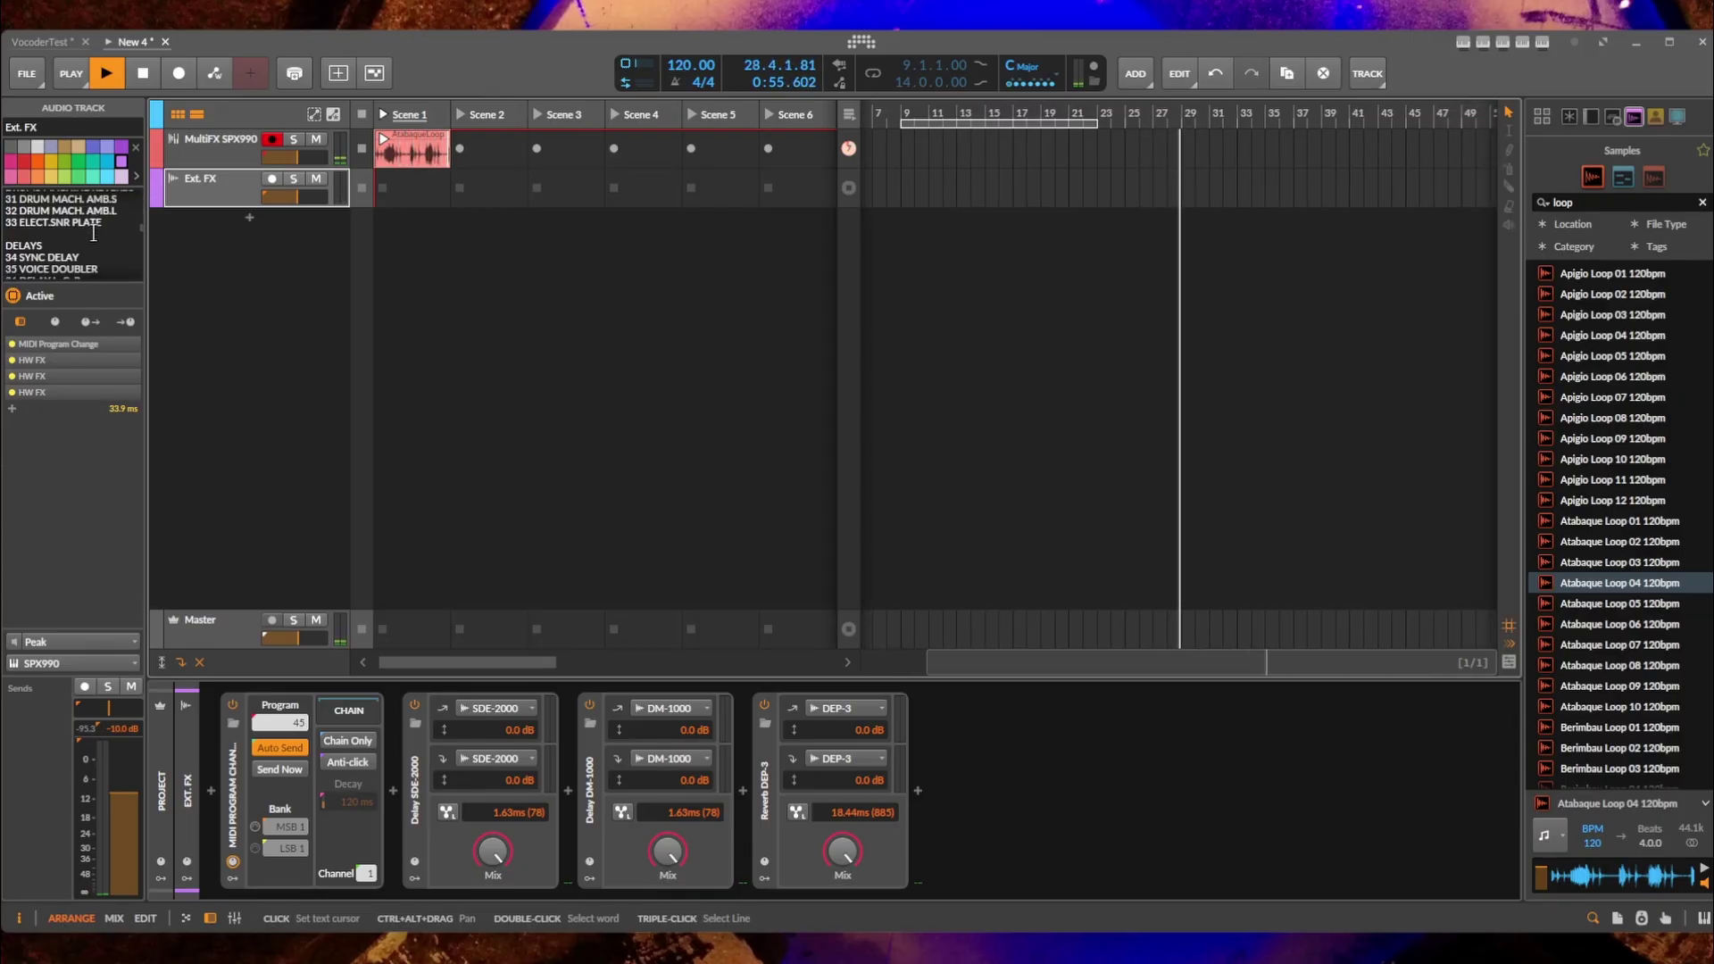
scroll(93, 233, down, 3)
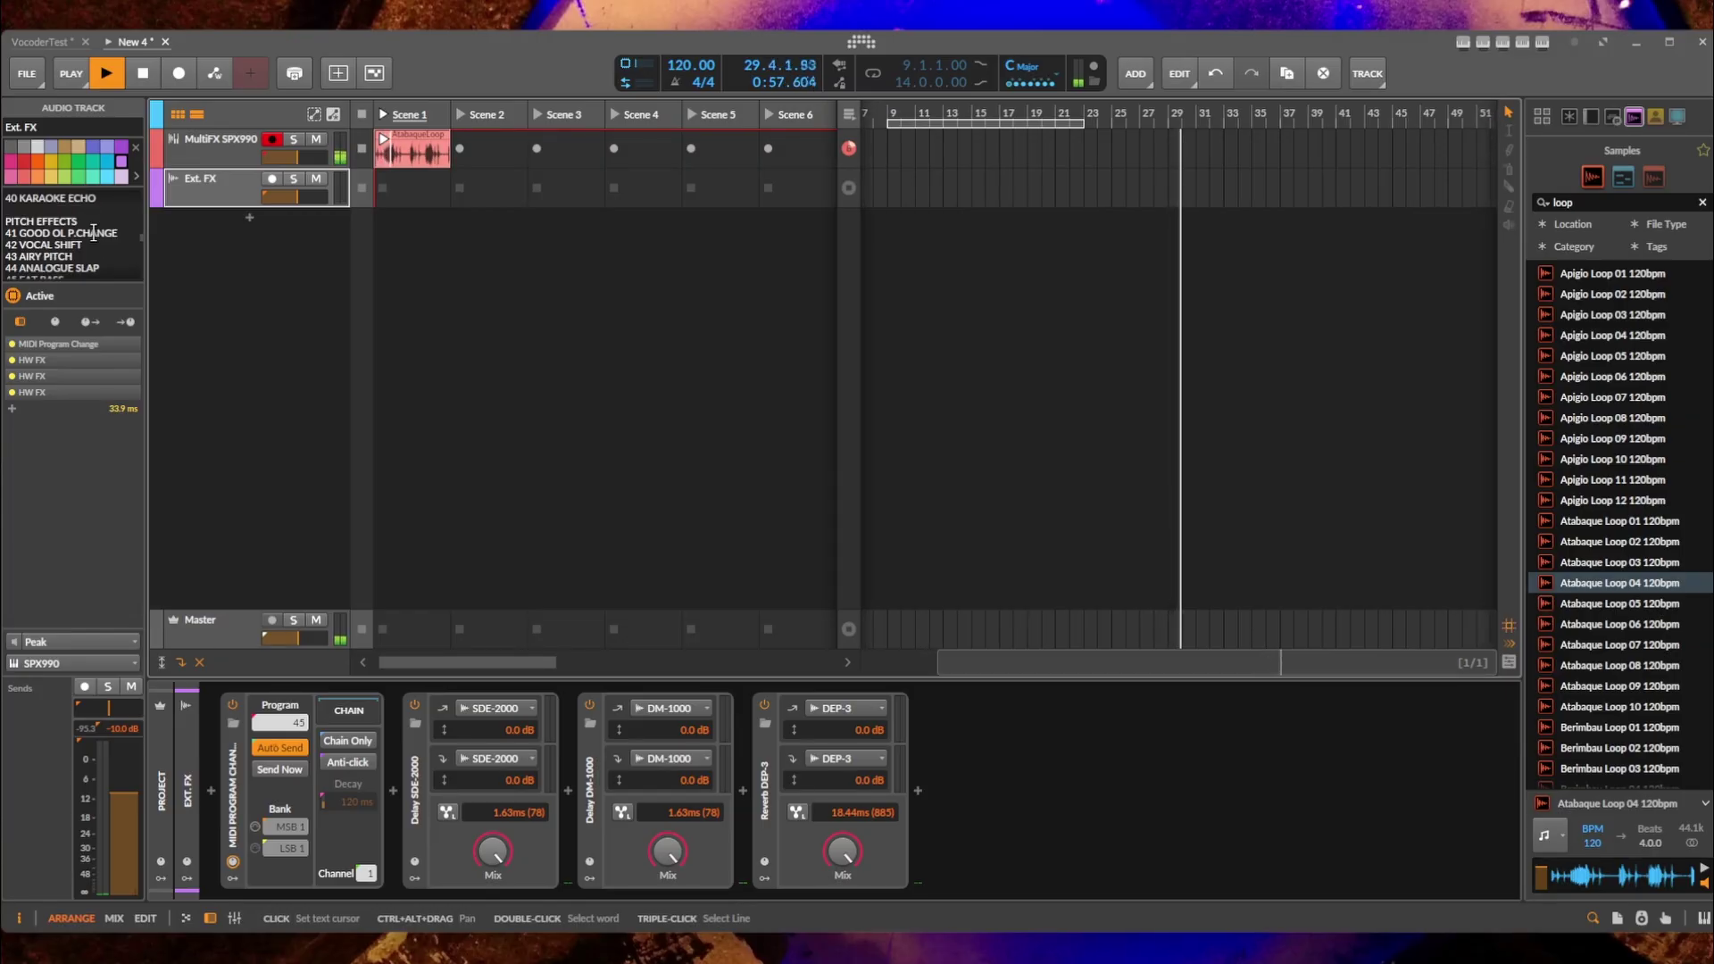
scroll(93, 232, down, 2)
scroll(93, 232, down, 1)
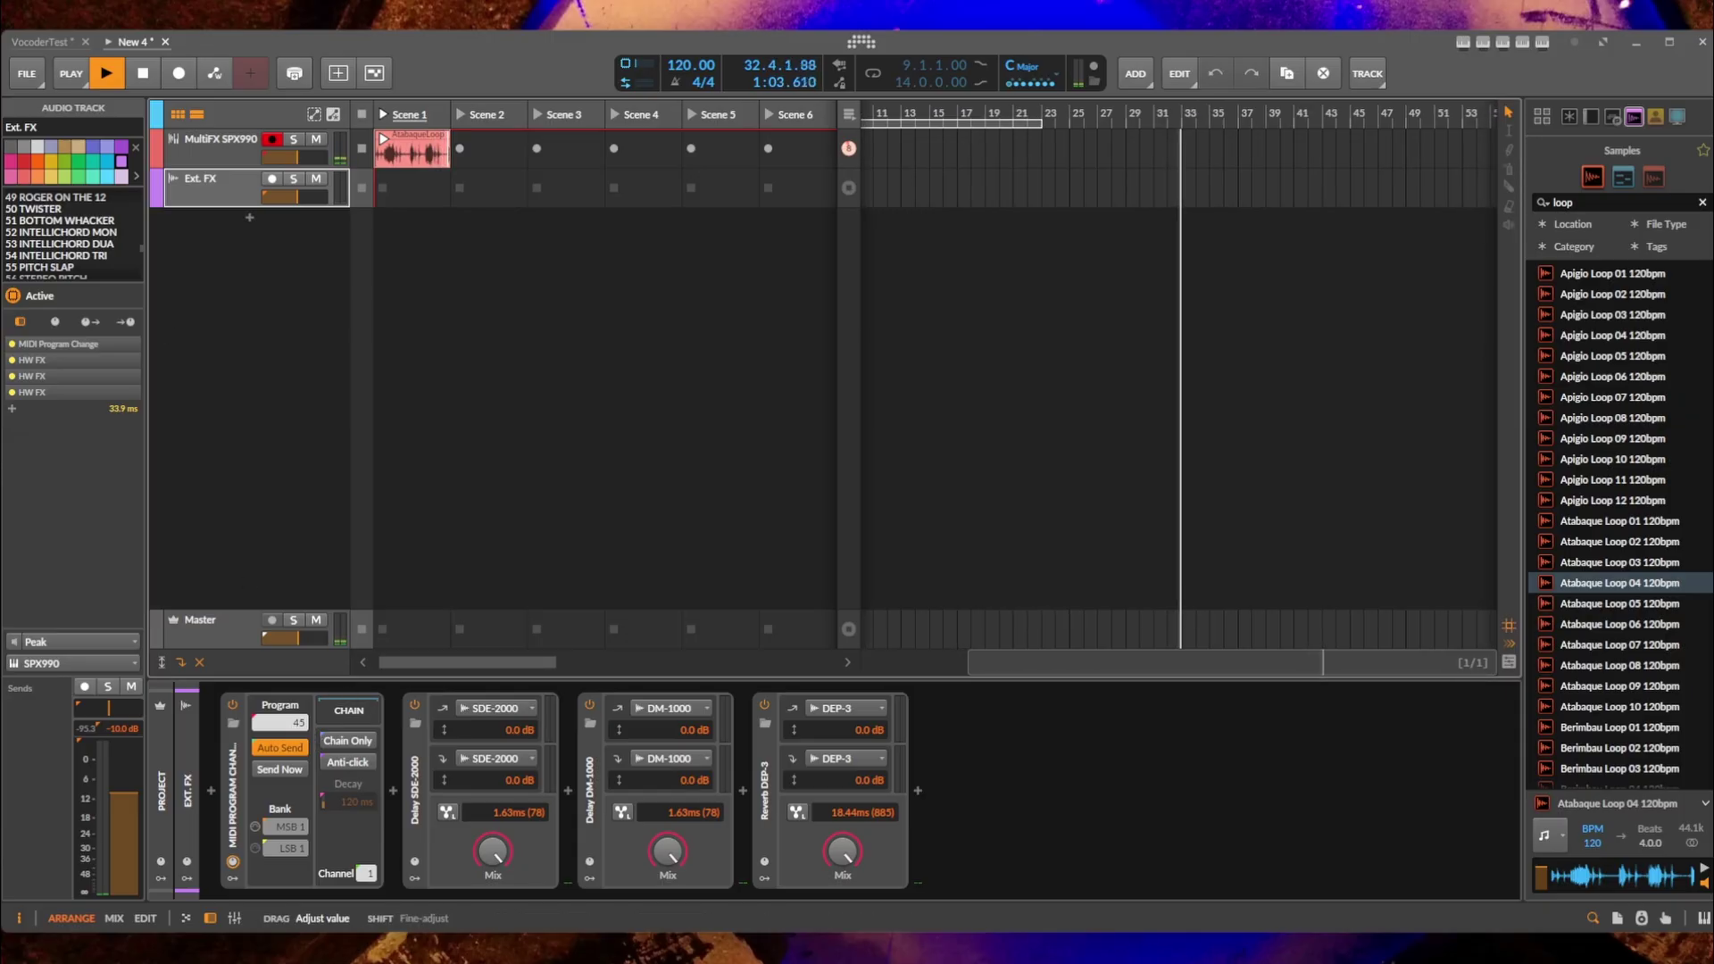
drag(279, 722, 279, 717)
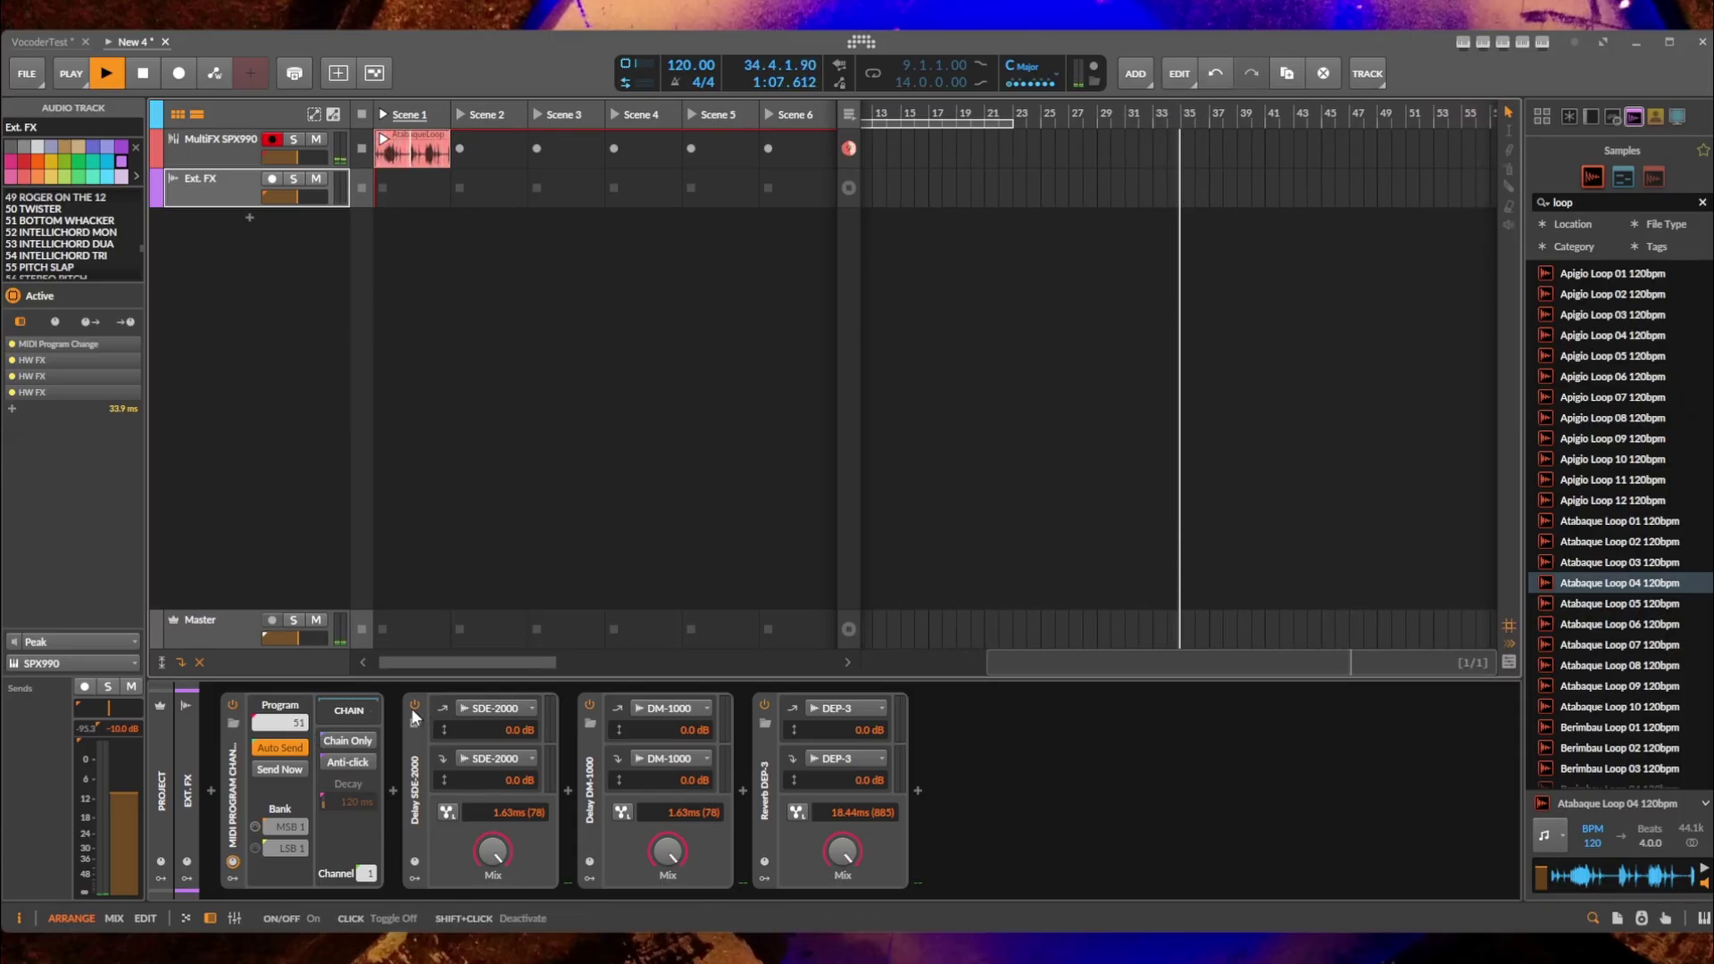
Raise the MultiFX SPX990 track to -5.6 dB, set its mix to 69.5%, and stop playback.
click(223, 146)
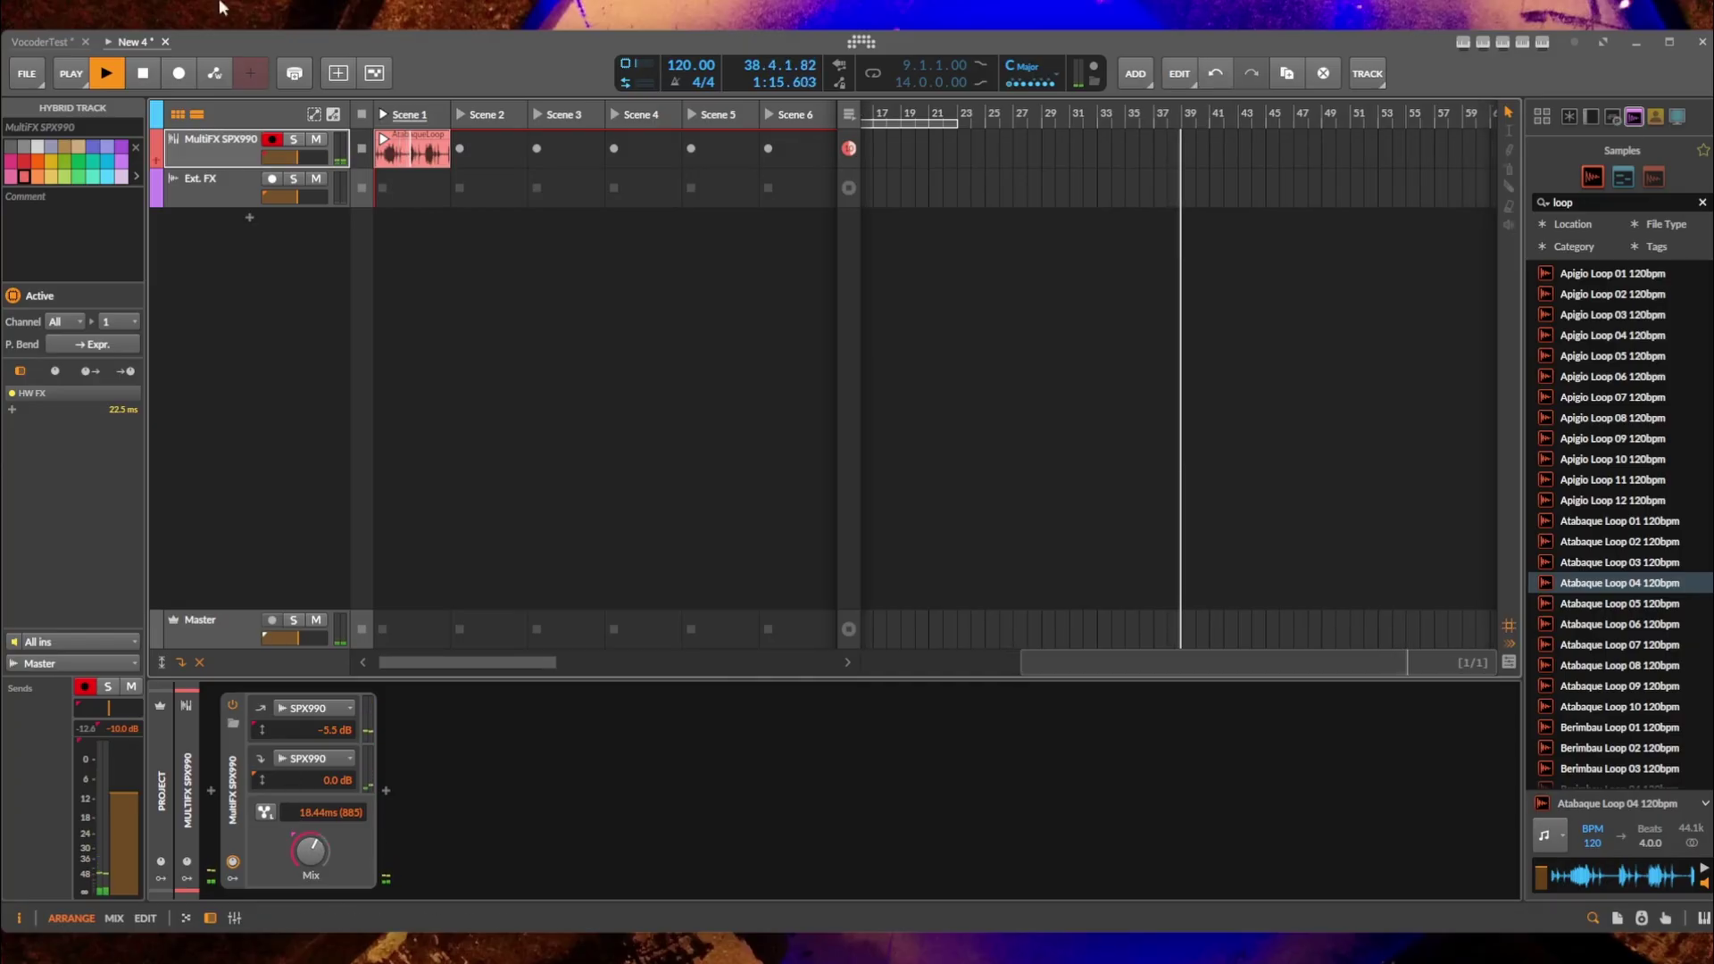
drag(304, 156, 308, 157)
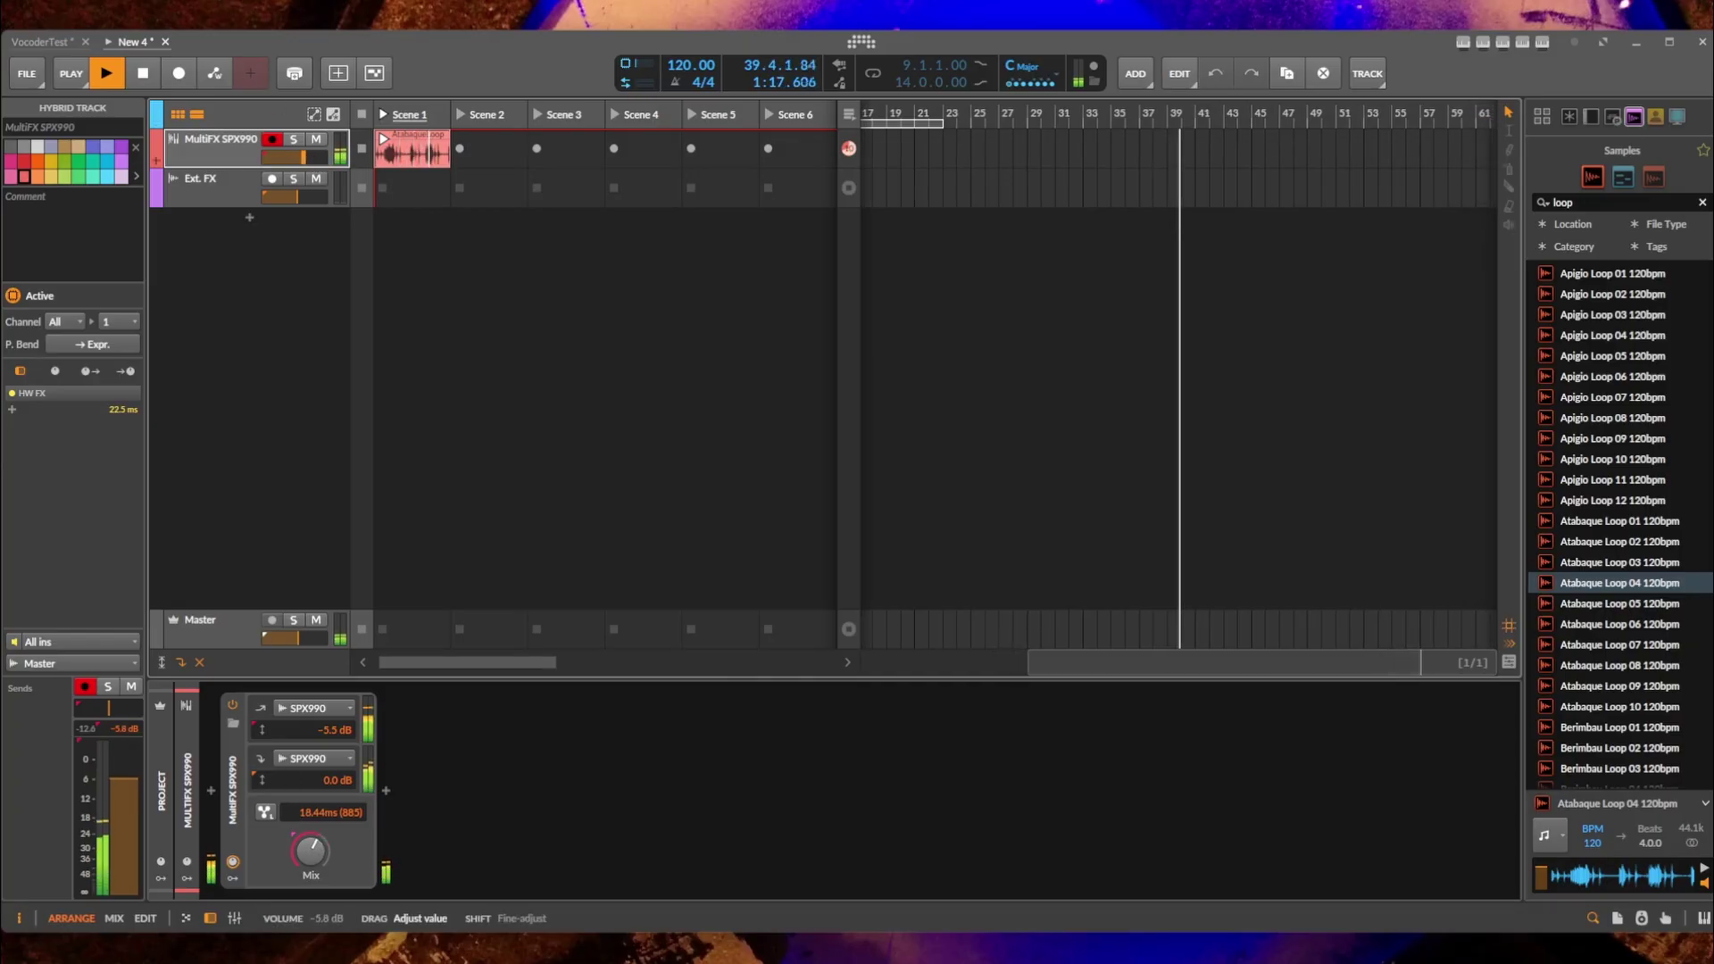
drag(310, 851, 310, 843)
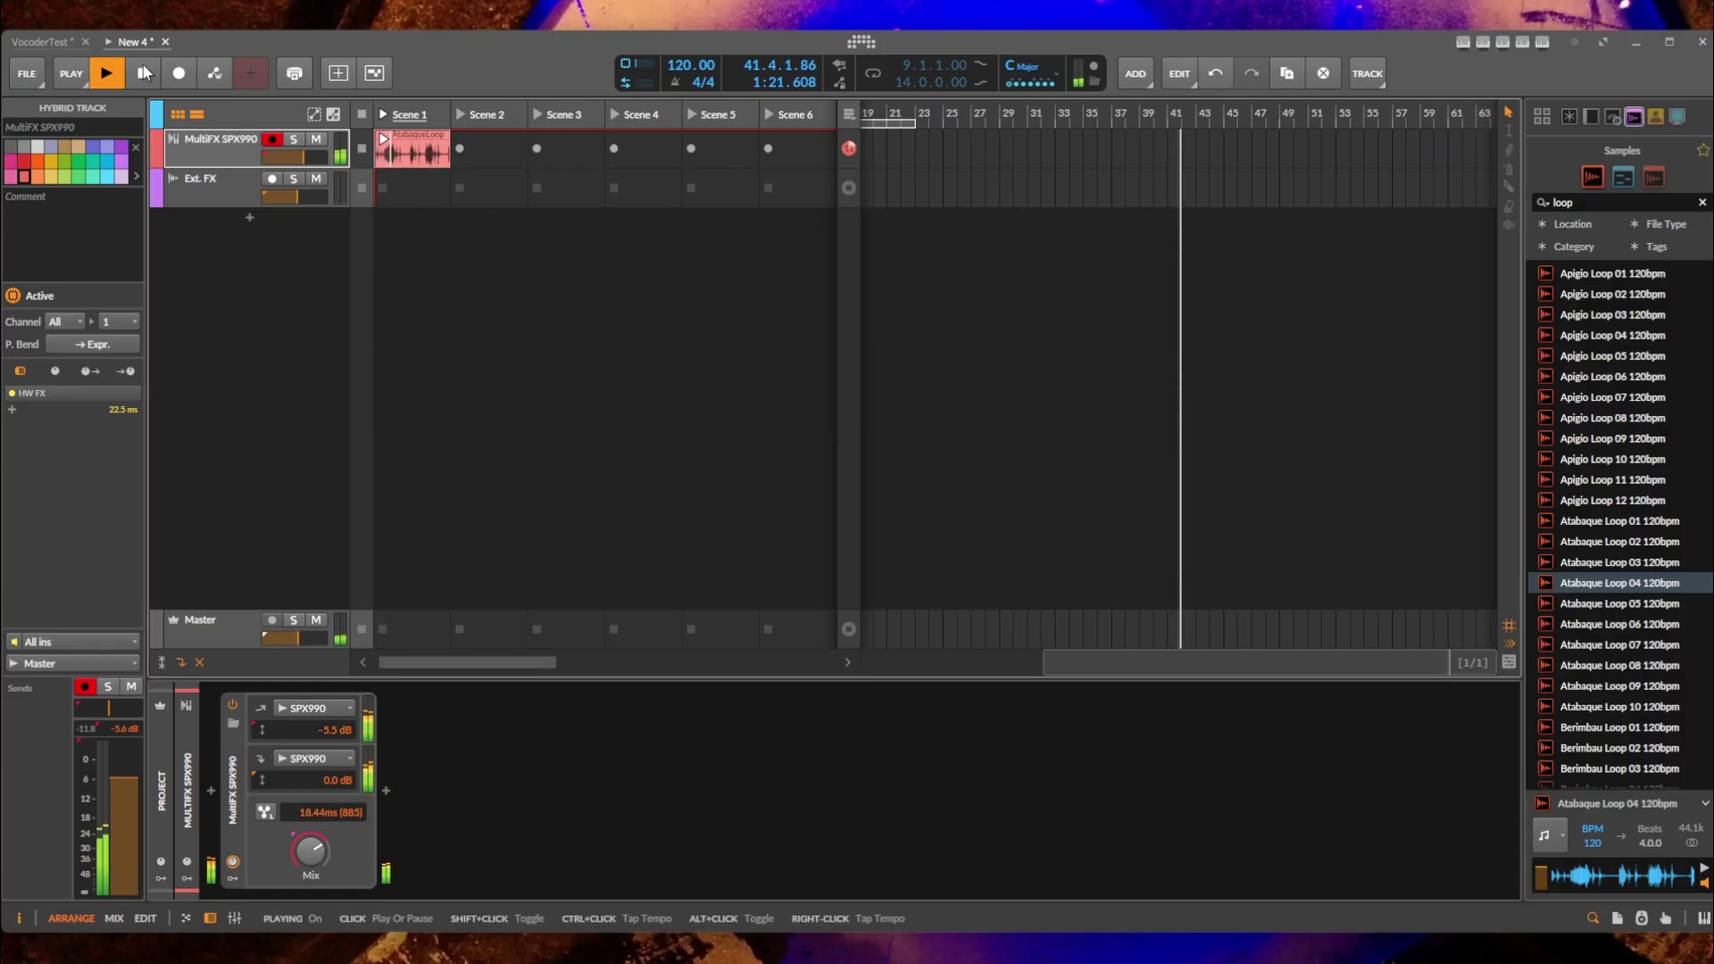
click(143, 72)
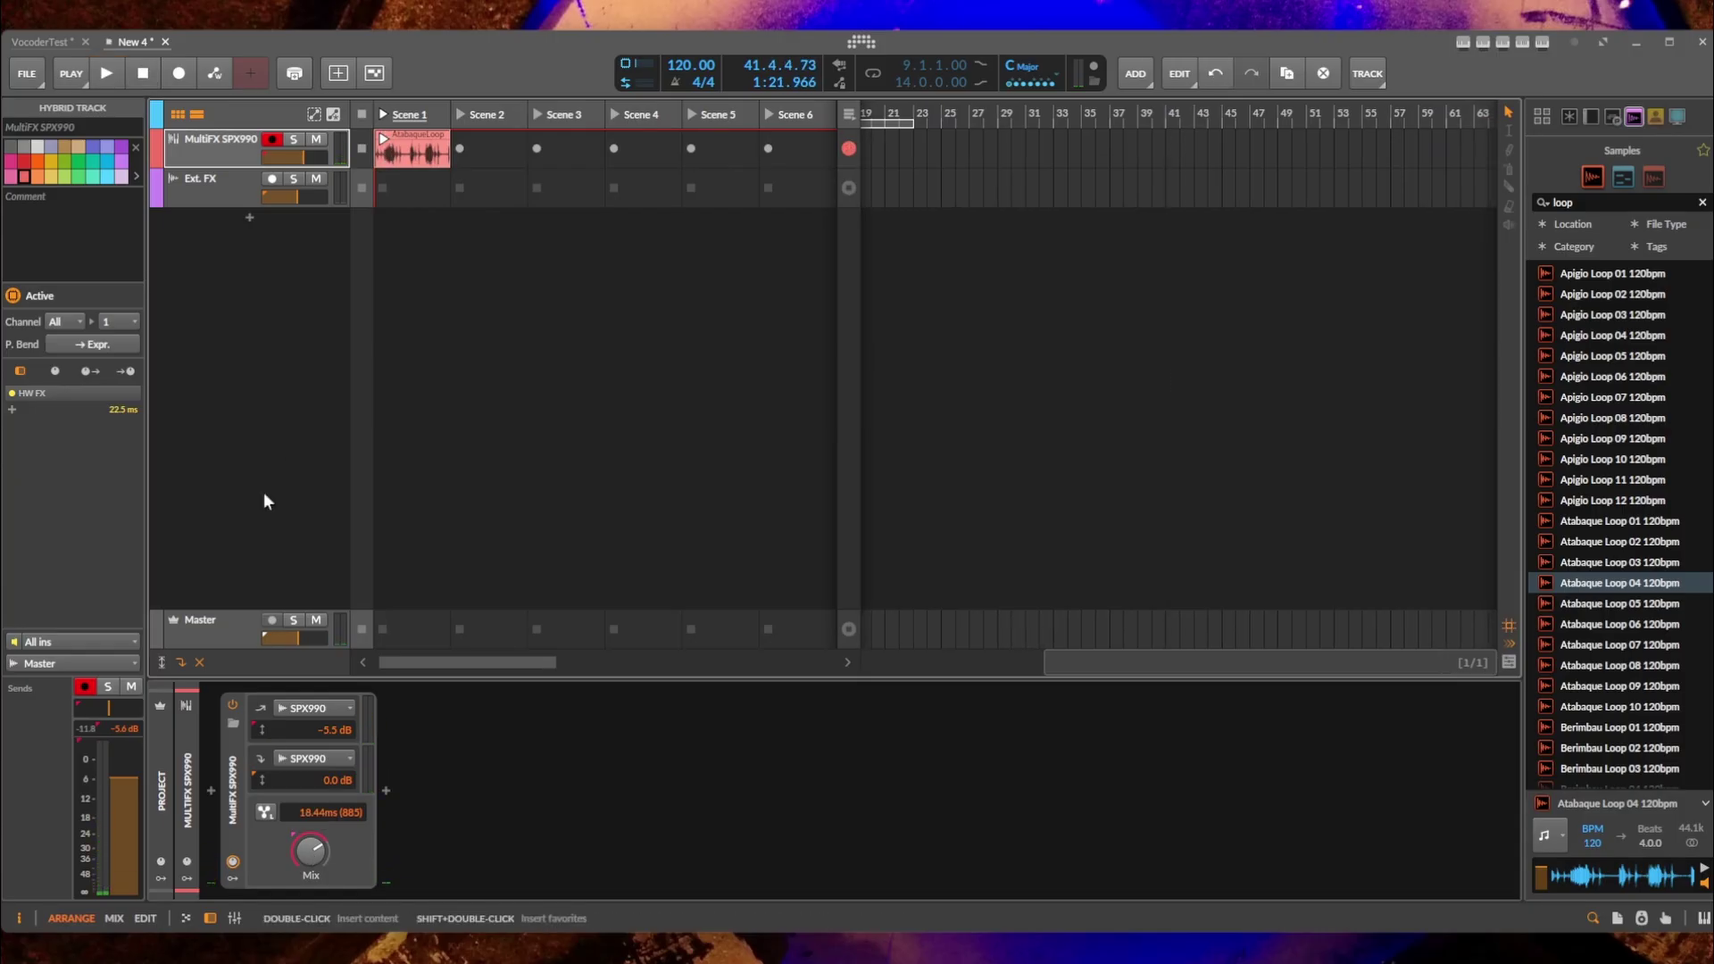